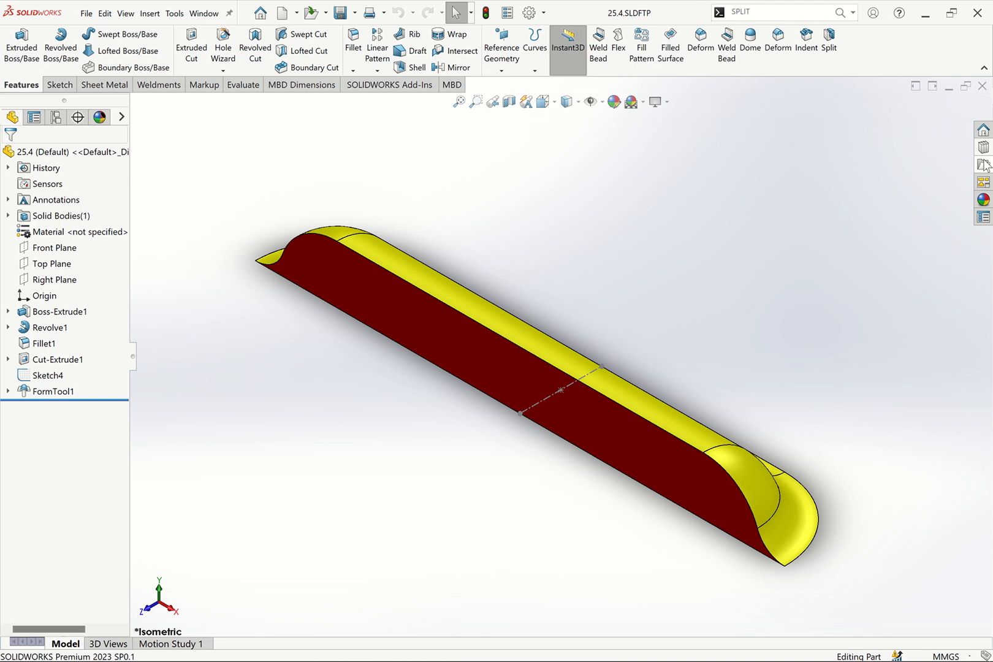
Open the Design Library and browse the forming tools folders: embosses, extruded flanges, lances, louvers and ribs
left_click(984, 148)
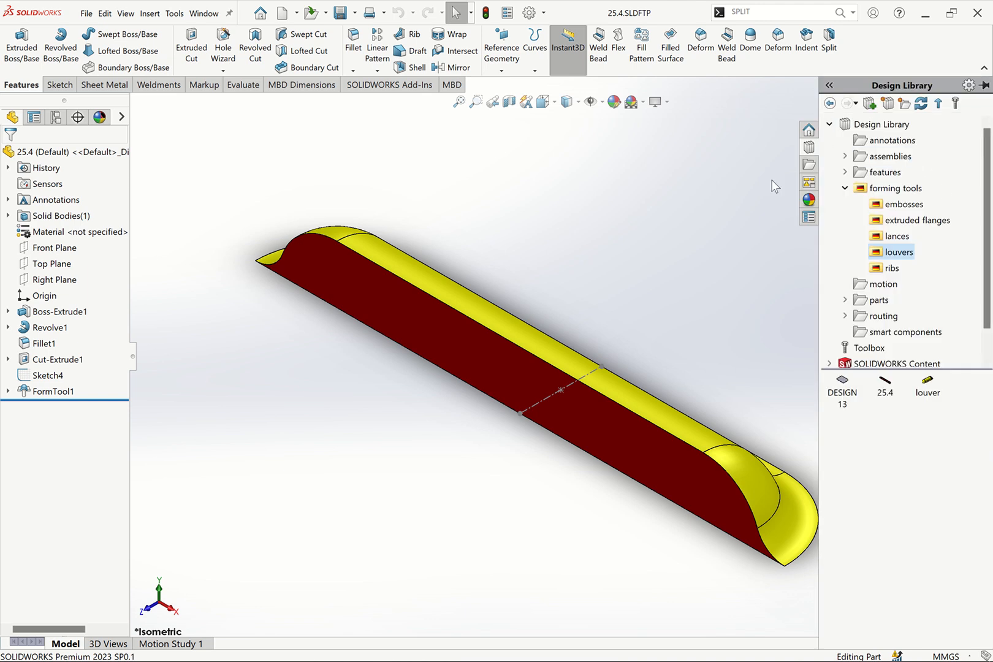
left_click(984, 150)
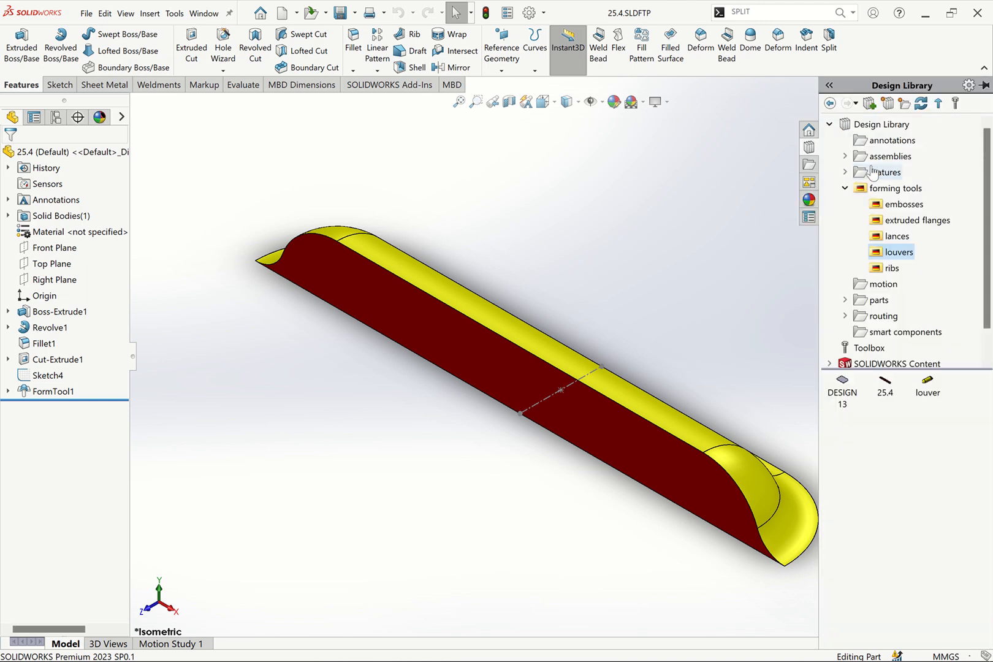
left_click(902, 205)
left_click(904, 222)
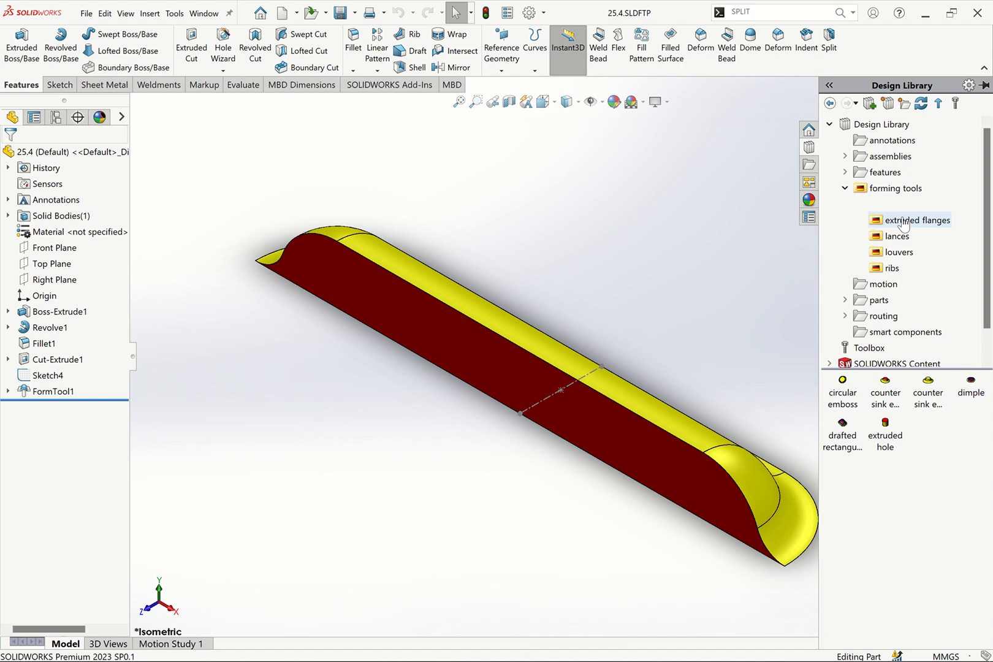
left_click(883, 238)
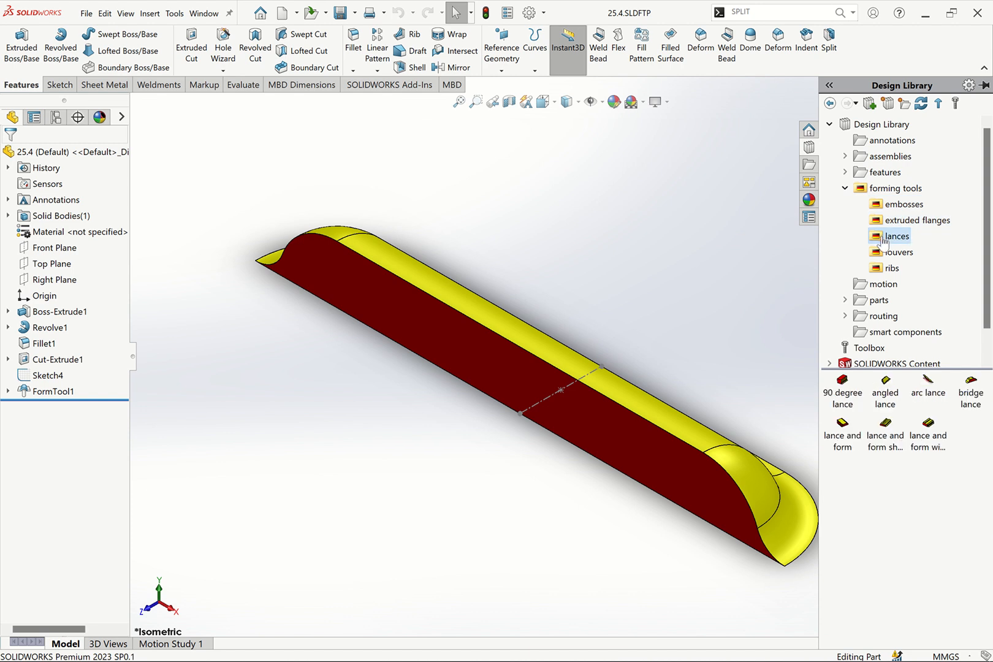
left_click(905, 256)
left_click(895, 269)
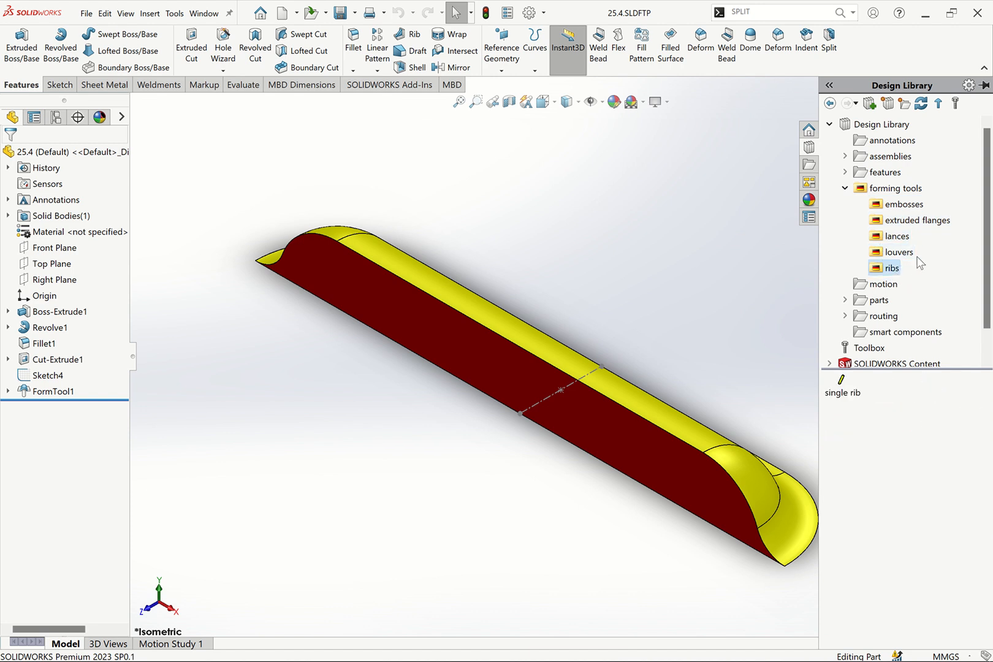
key("Up")
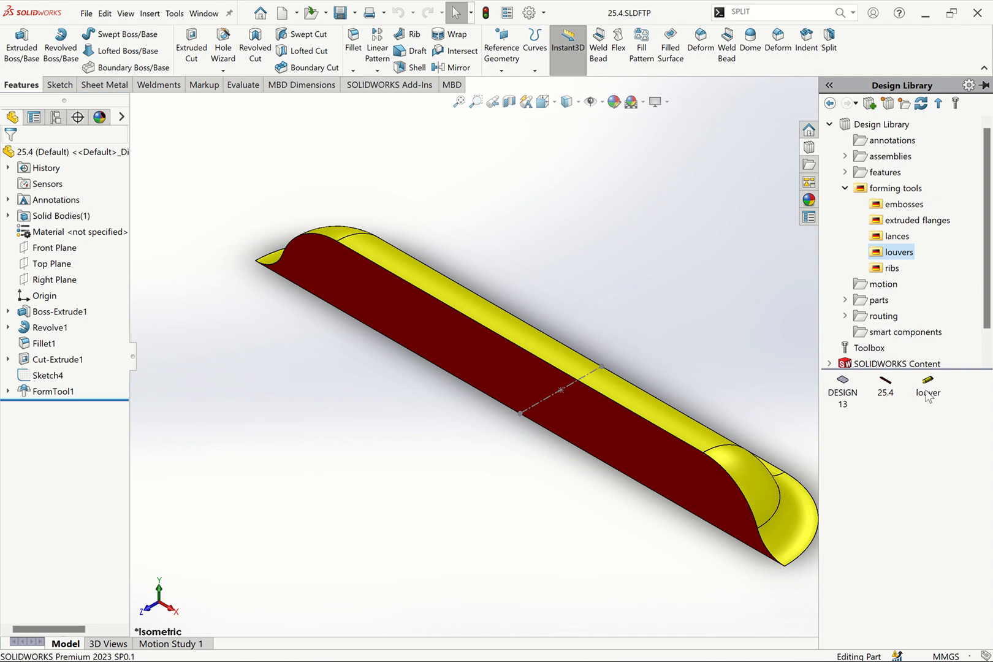
Open the recent document DESIGN 13-2
mouse_move(928, 396)
left_click(86, 13)
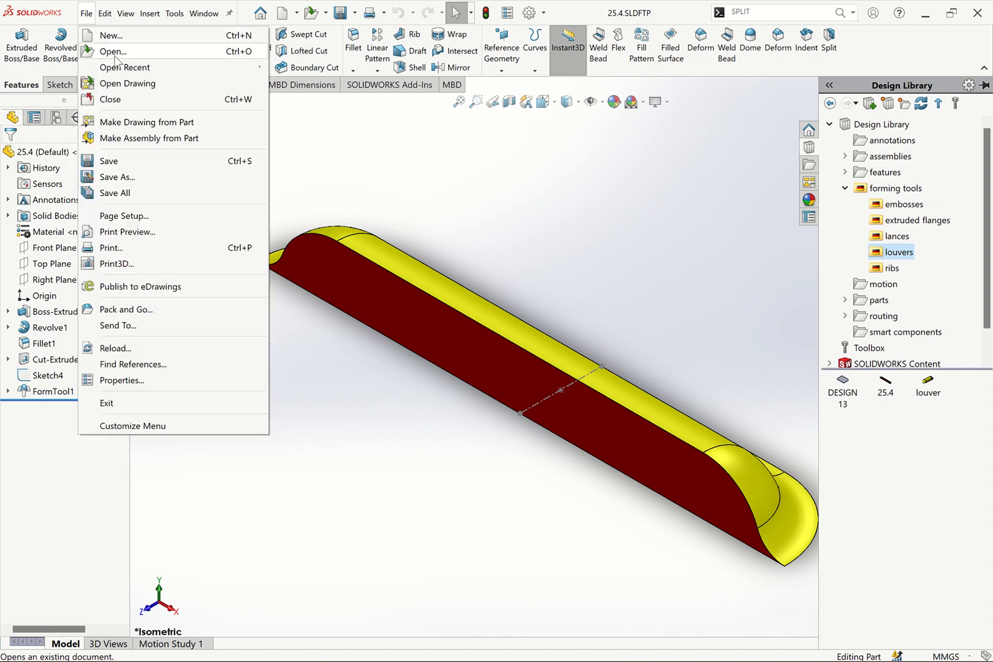
mouse_move(130, 68)
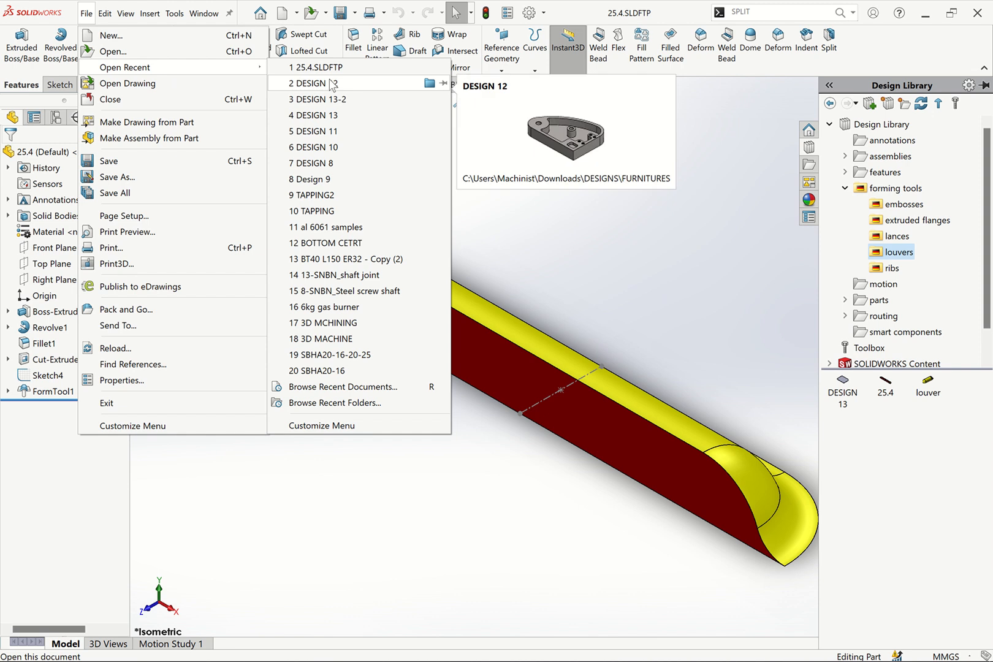
left_click(343, 98)
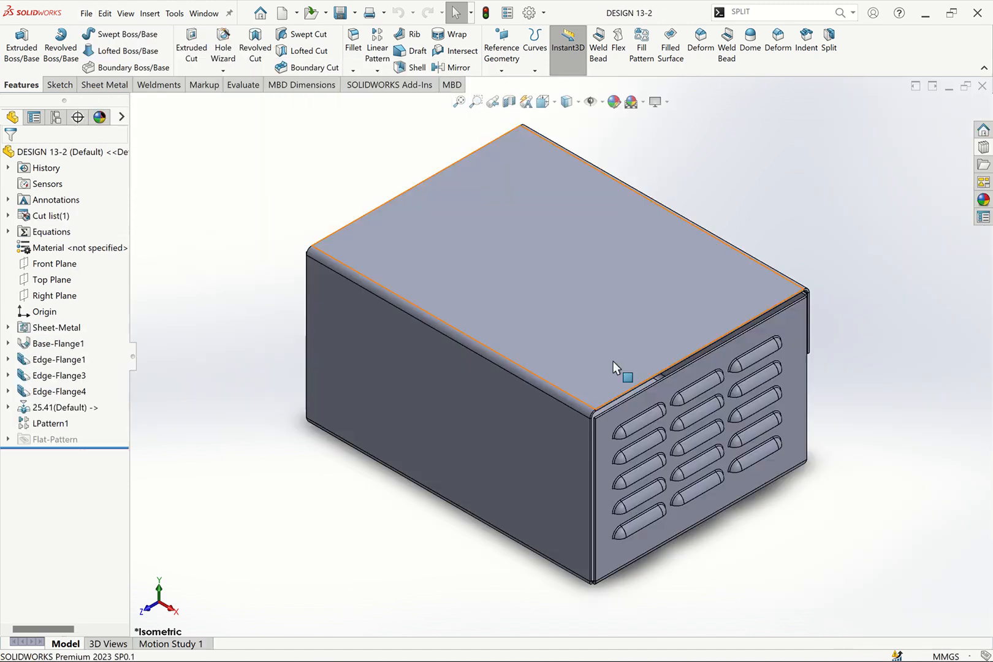
Examine the louver pattern on the enclosure's side panel, then return to the 25.4 form tool part
scroll(721, 452, "down", 5)
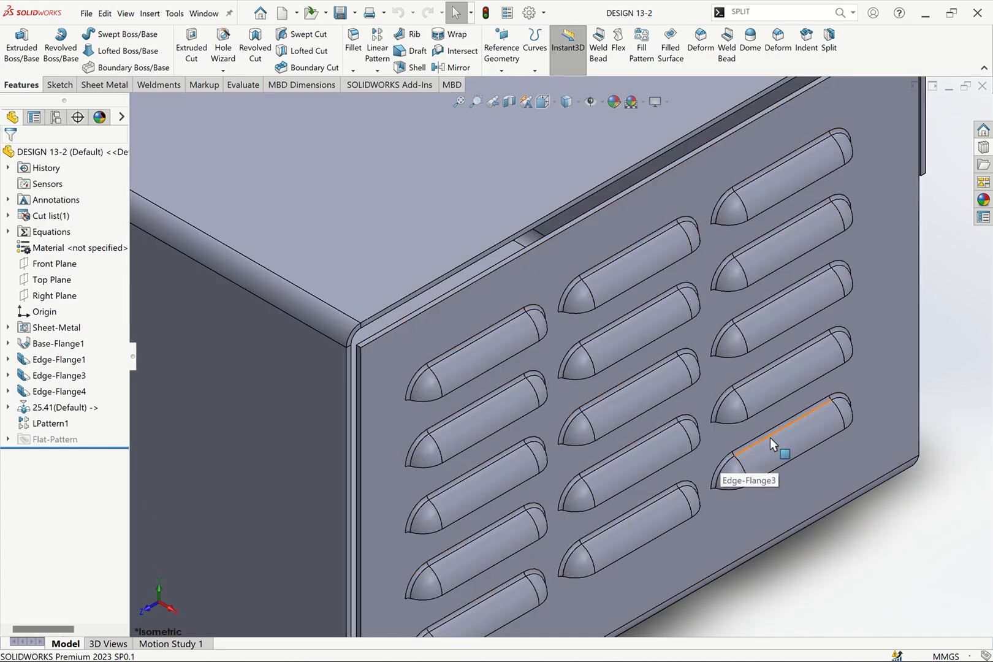
scroll(770, 438, "up", 1)
key("Up")
key("Up")
key("Up")
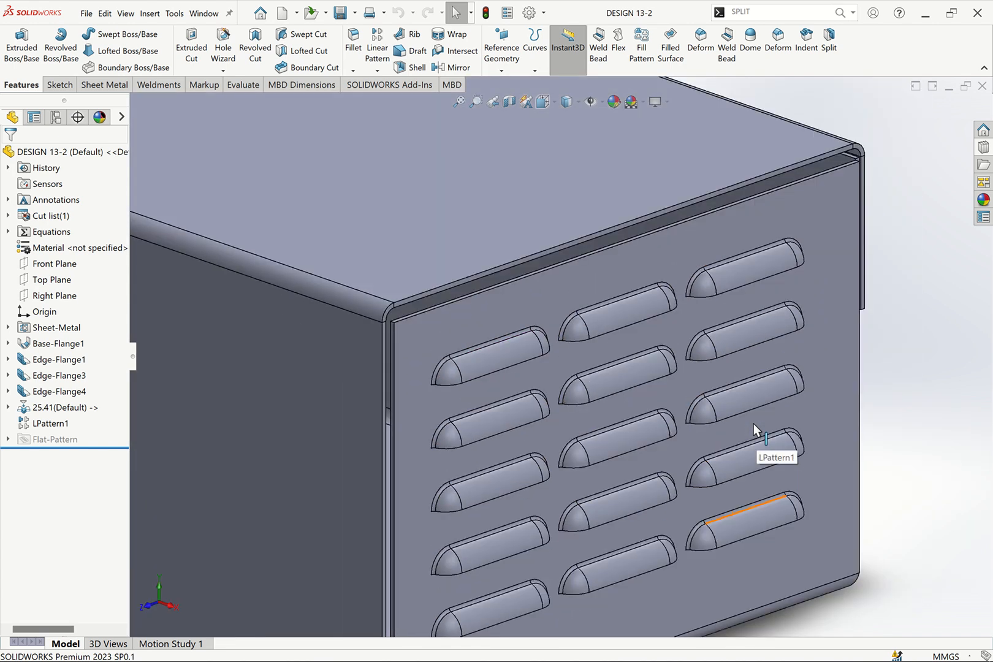
scroll(740, 411, "up", 4)
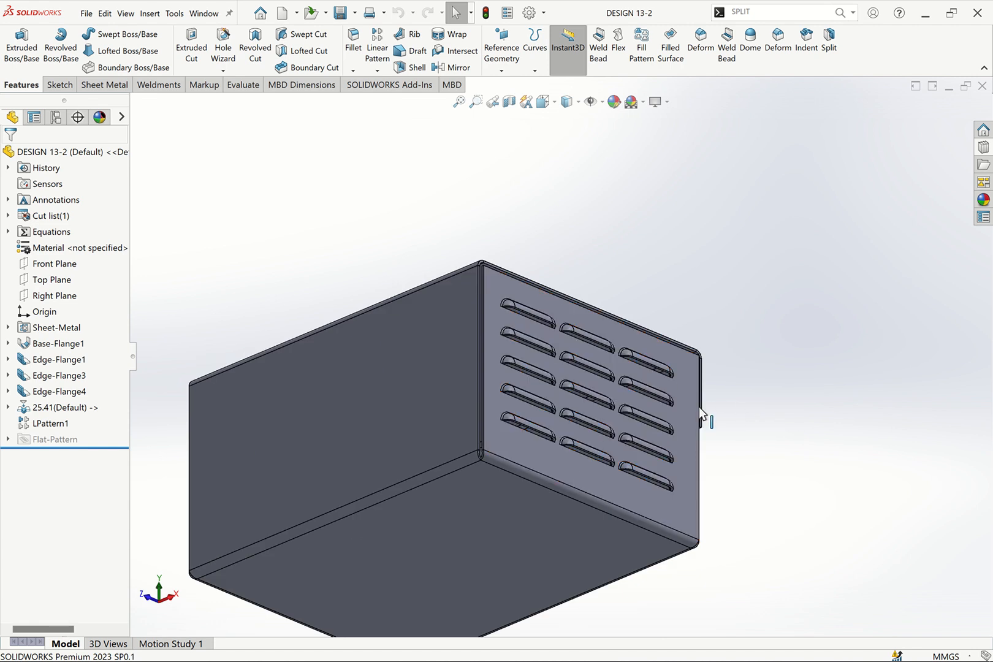
scroll(556, 415, "down", 5)
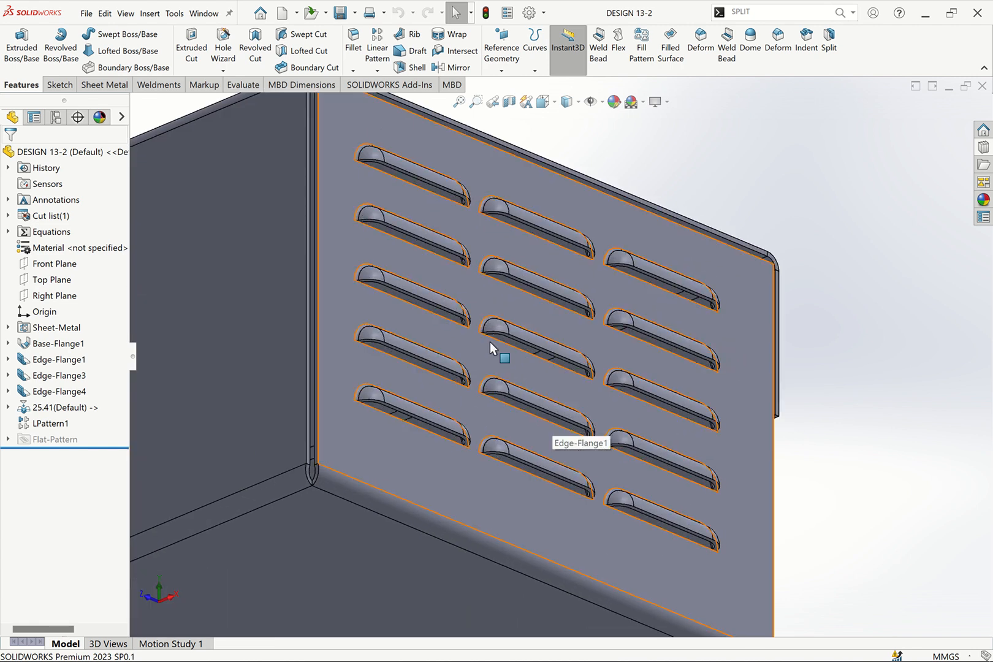
scroll(498, 328, "down", 3)
scroll(422, 328, "up", 5)
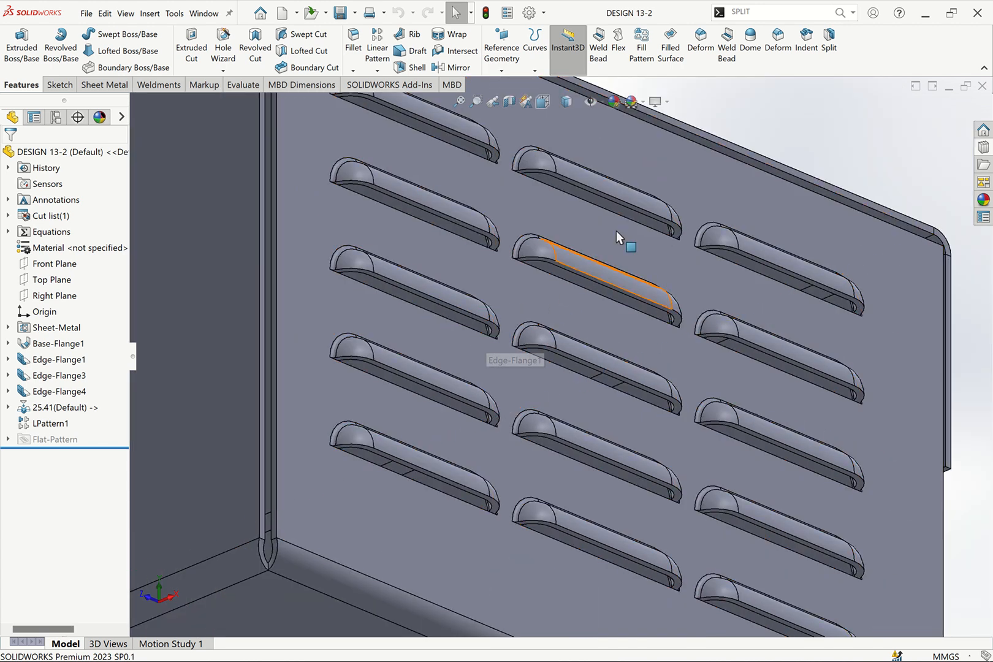
scroll(744, 268, "up", 3)
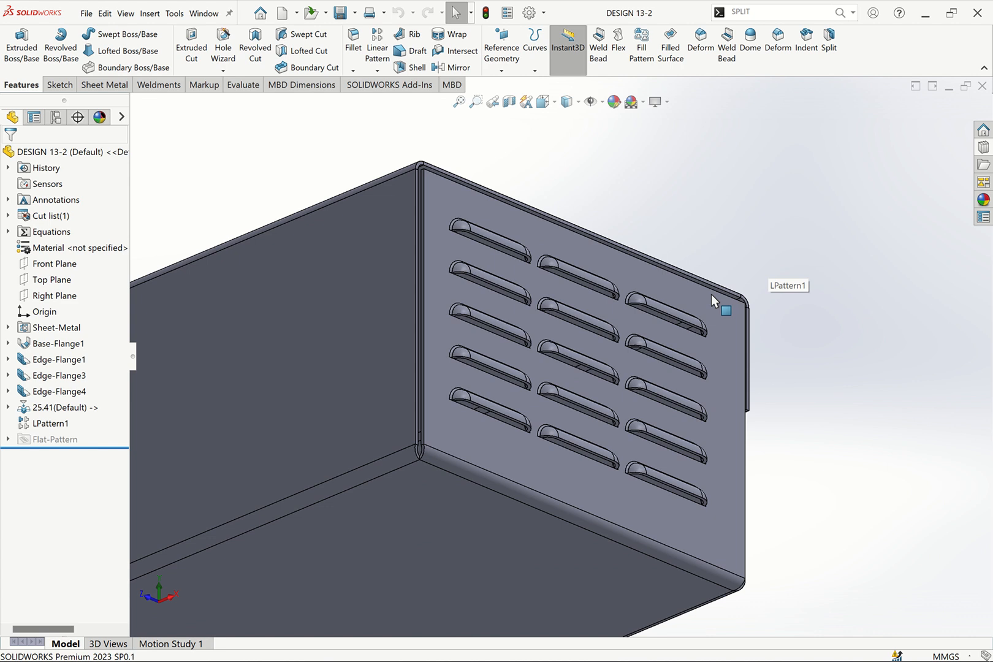
key("Down")
key("Down")
key("Down")
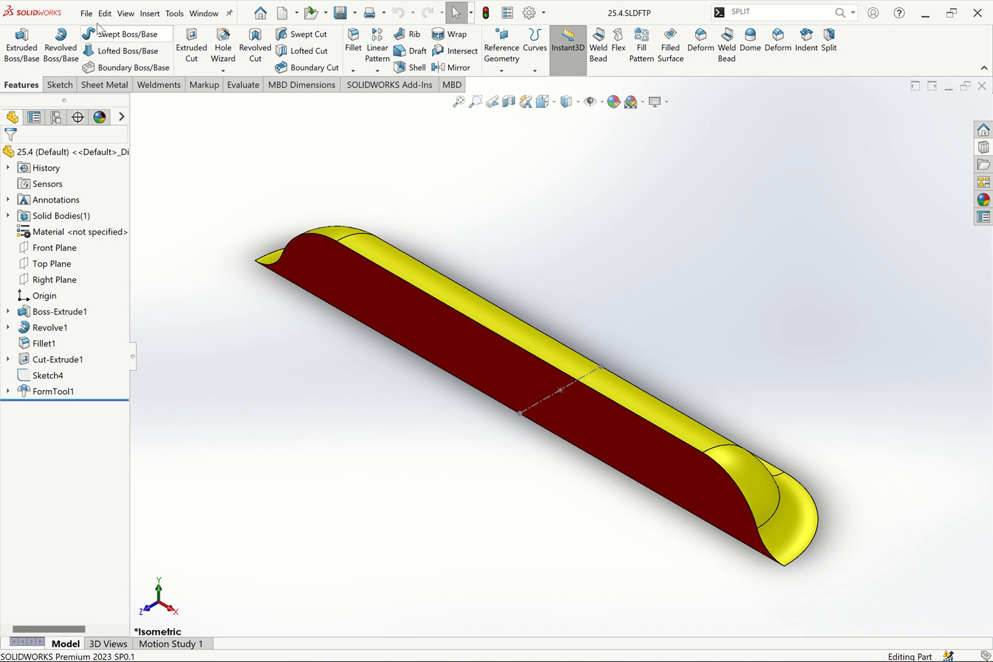
left_click(86, 13)
left_click(810, 241)
left_click(983, 149)
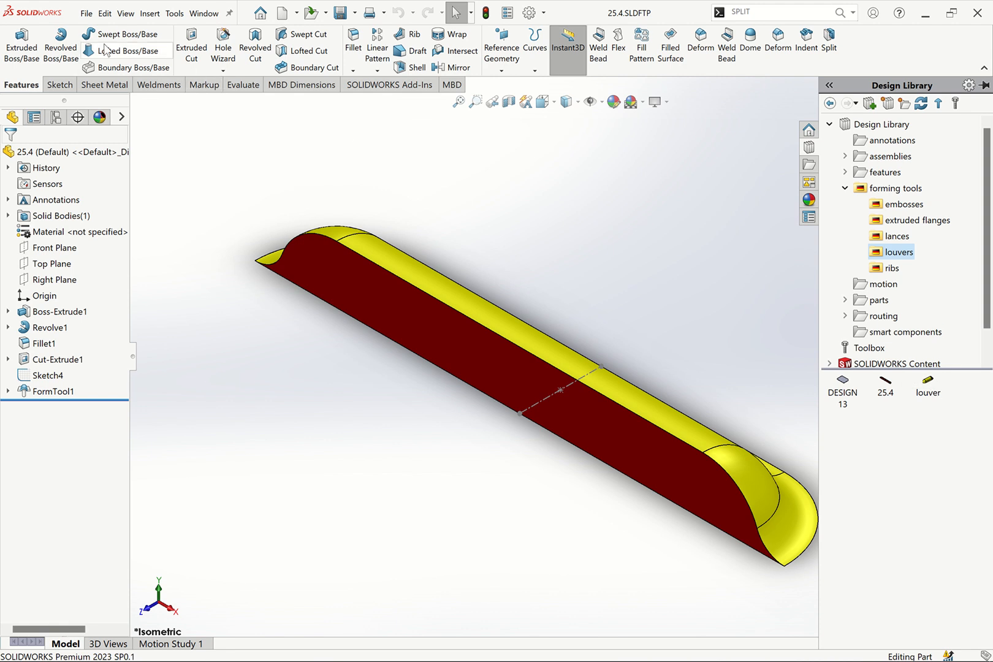
Create a new Part document
left_click(89, 13)
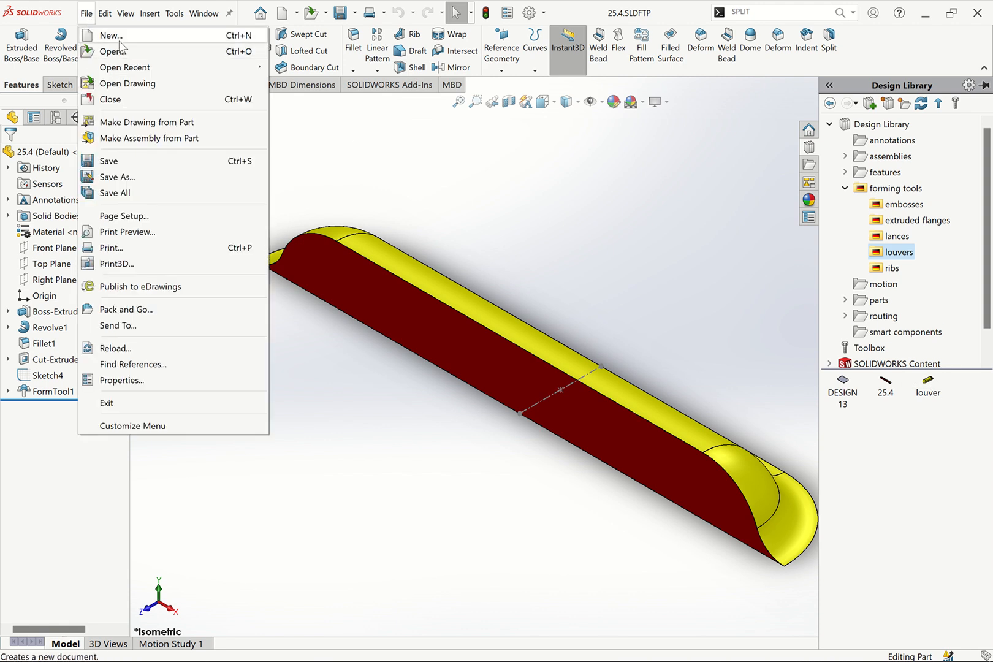
left_click(113, 35)
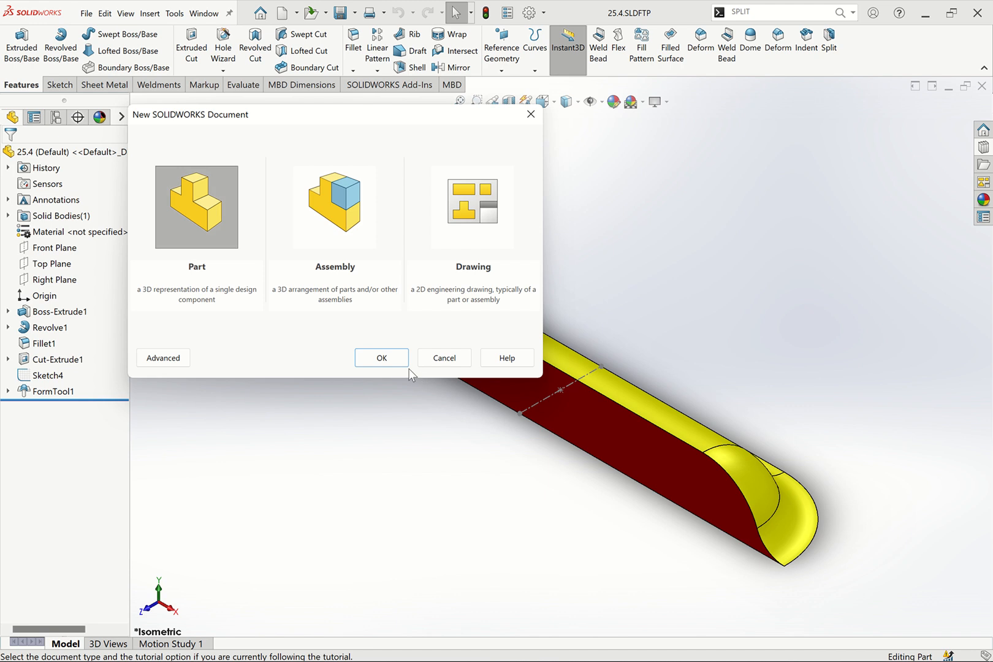
left_click(381, 358)
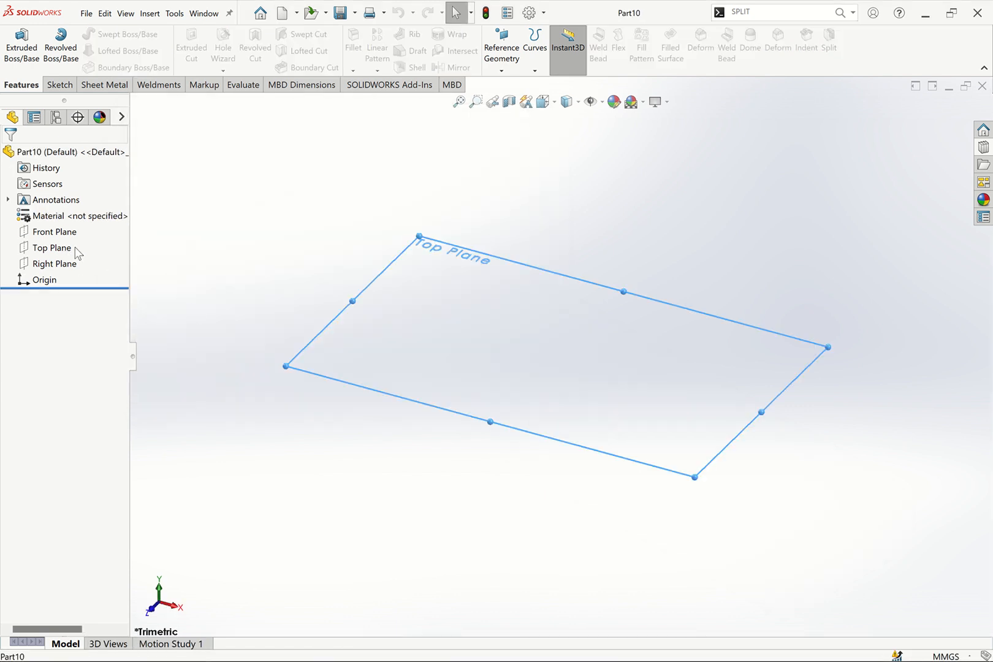
Start a sketch on the Top Plane and draw a center rectangle at the origin, about 97 × 73 mm
left_click(65, 247)
left_click(80, 232)
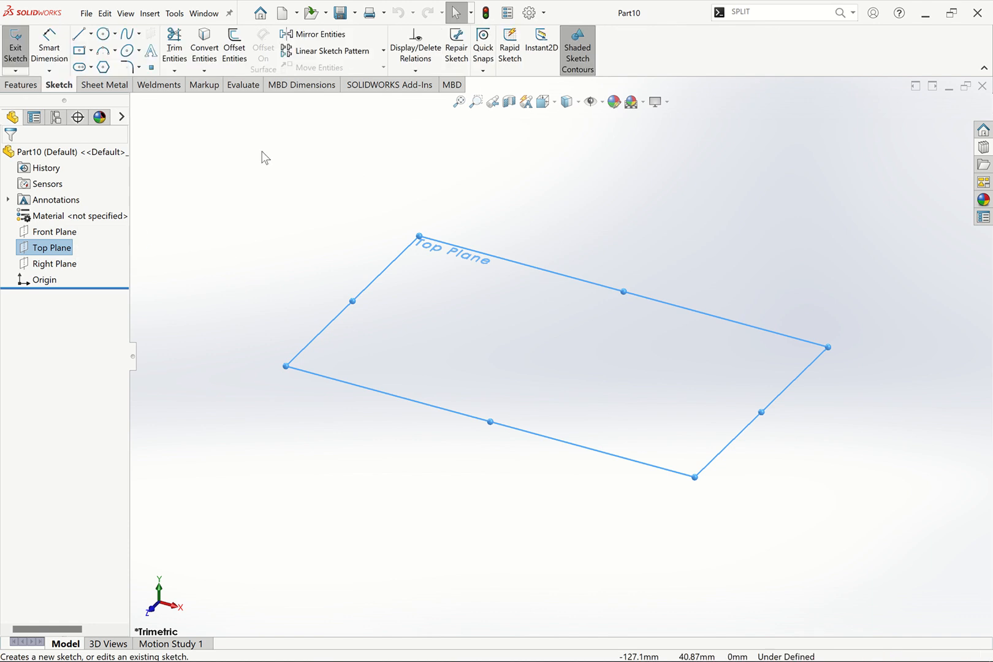
left_click(90, 51)
left_click(99, 83)
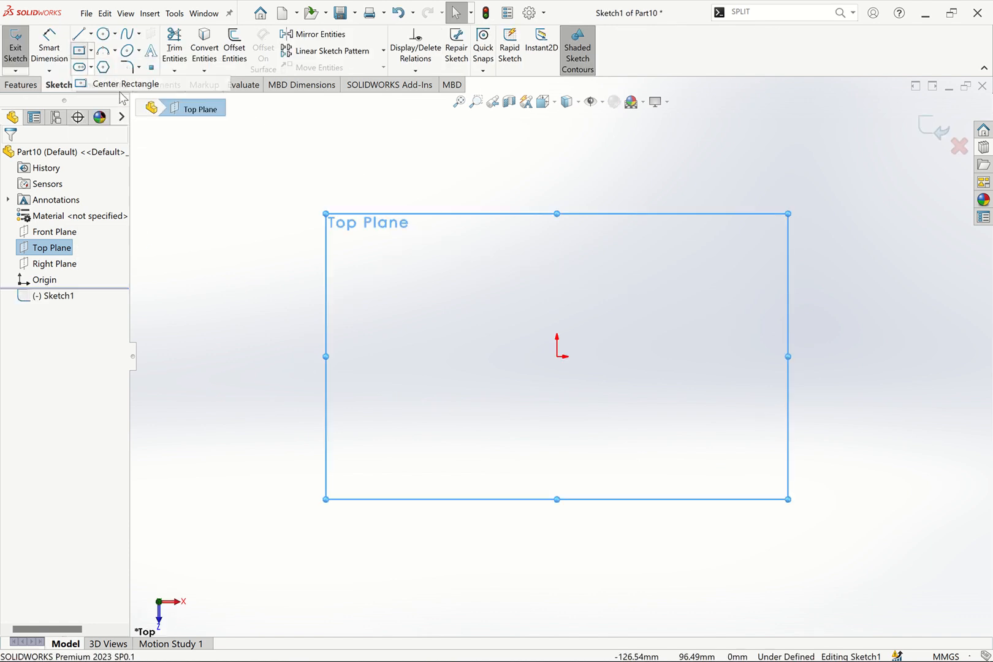
left_click(557, 356)
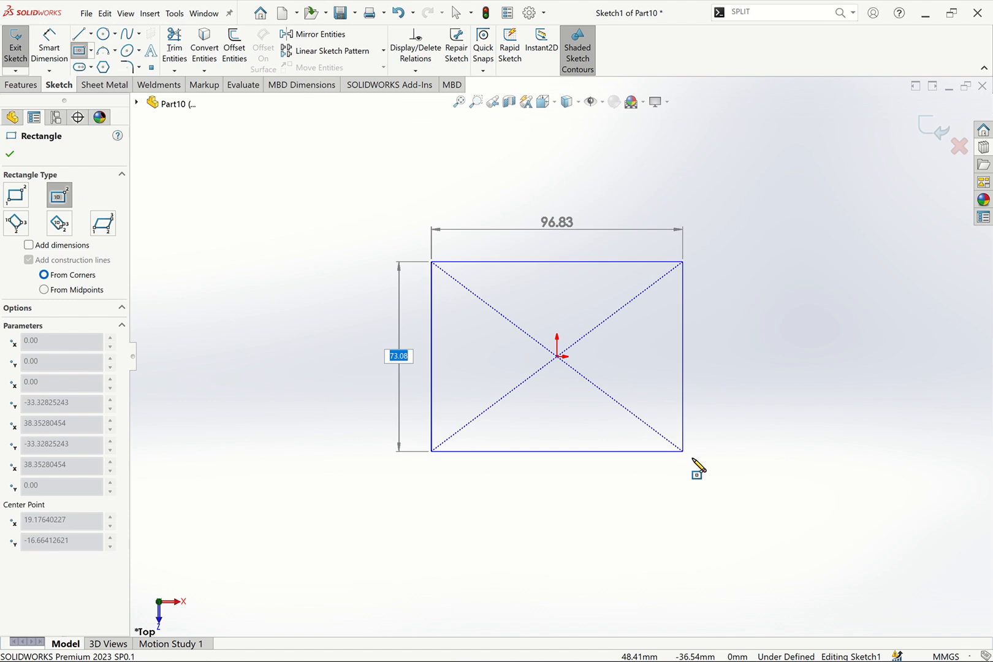
left_click(711, 461)
key("Escape")
key("Escape")
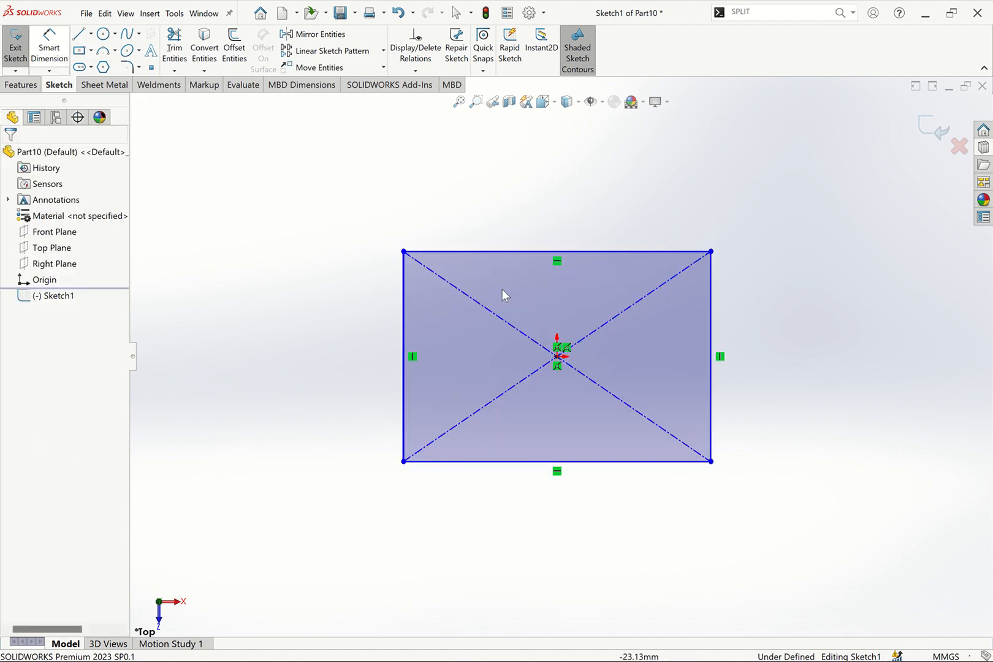
Dimension the rectangle's top edge to 150 mm
left_click(49, 48)
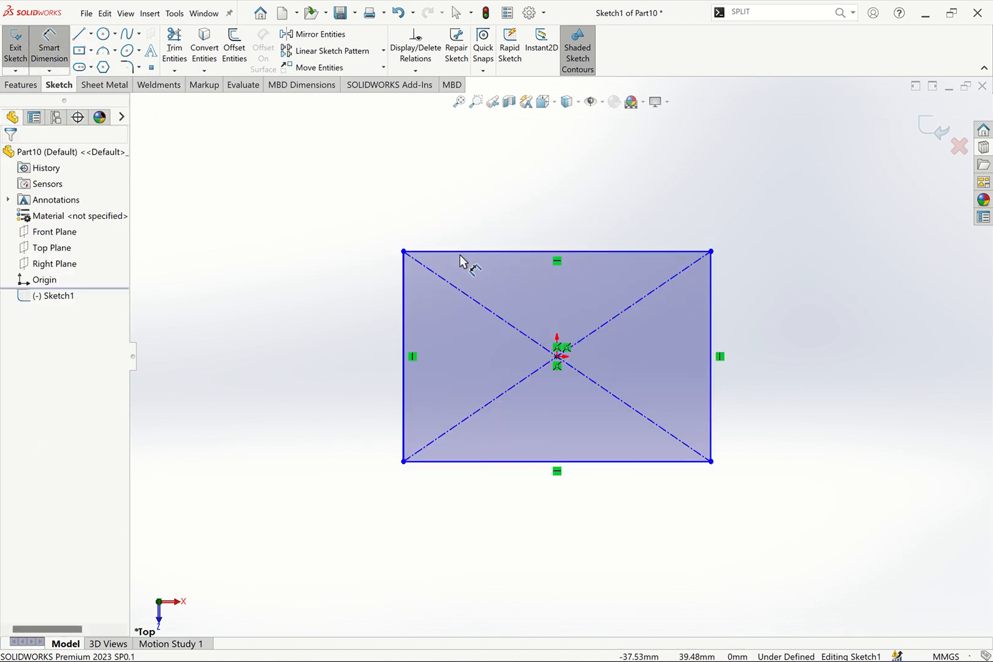
left_click(502, 240)
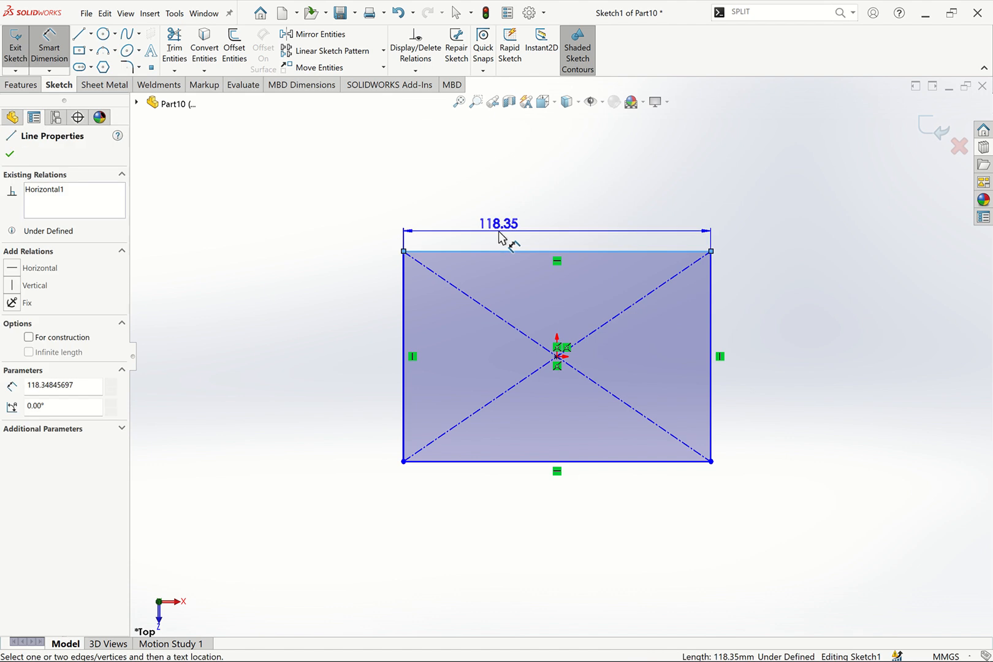
left_click(500, 240)
type("150")
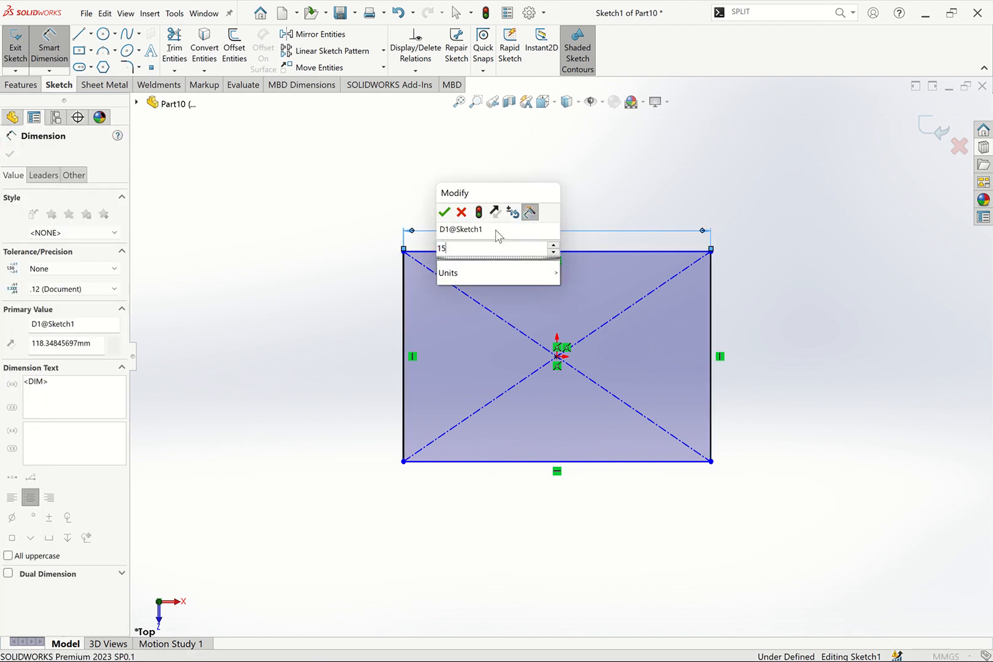
key("Return")
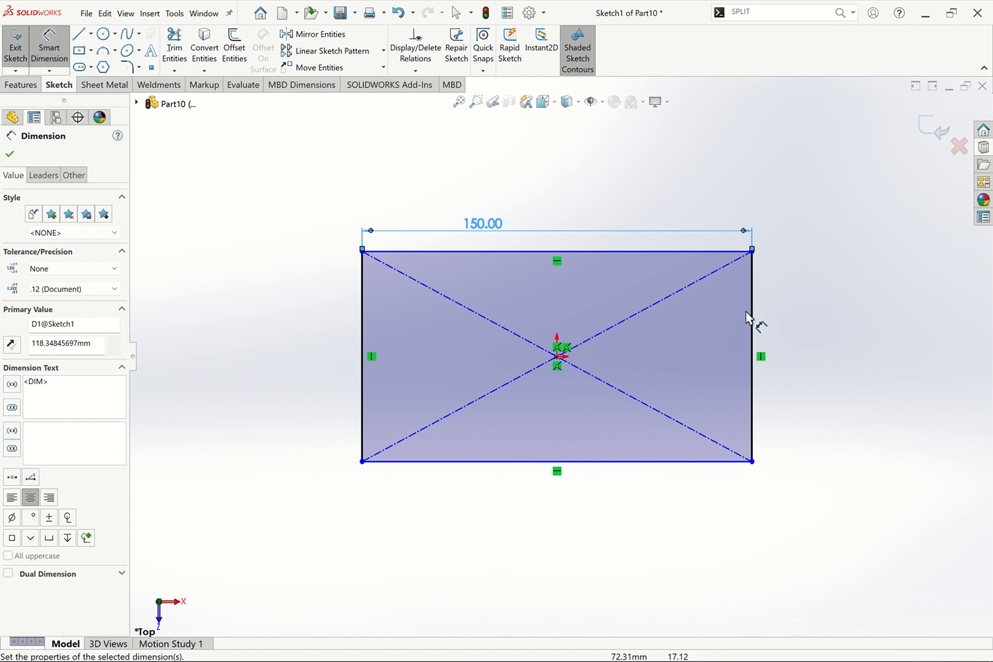
Dimension the rectangle's right edge to 100 mm
left_click(766, 314)
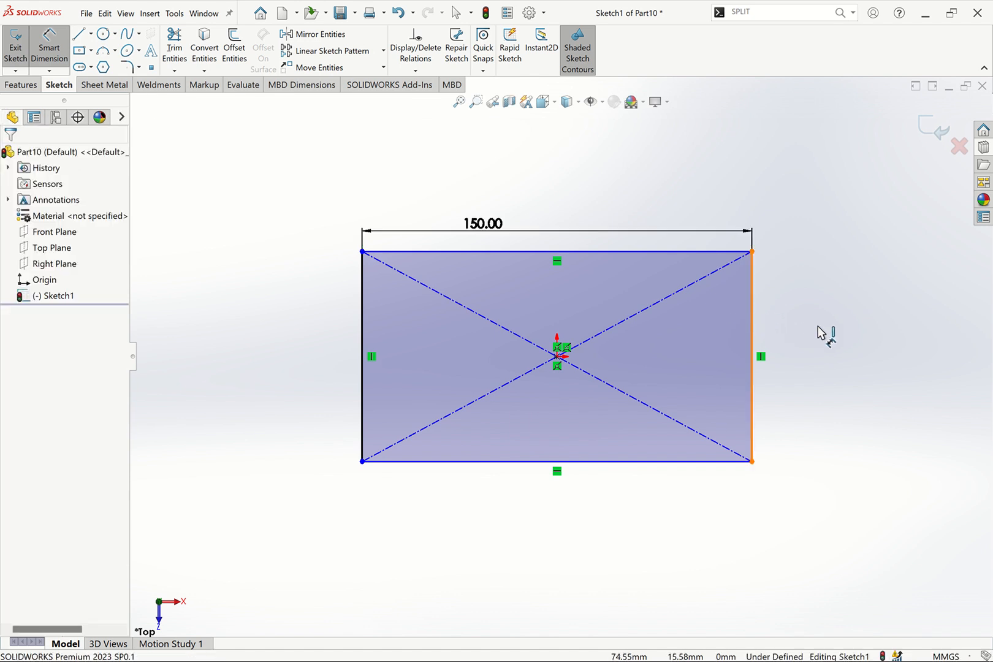
left_click(753, 340)
left_click(790, 339)
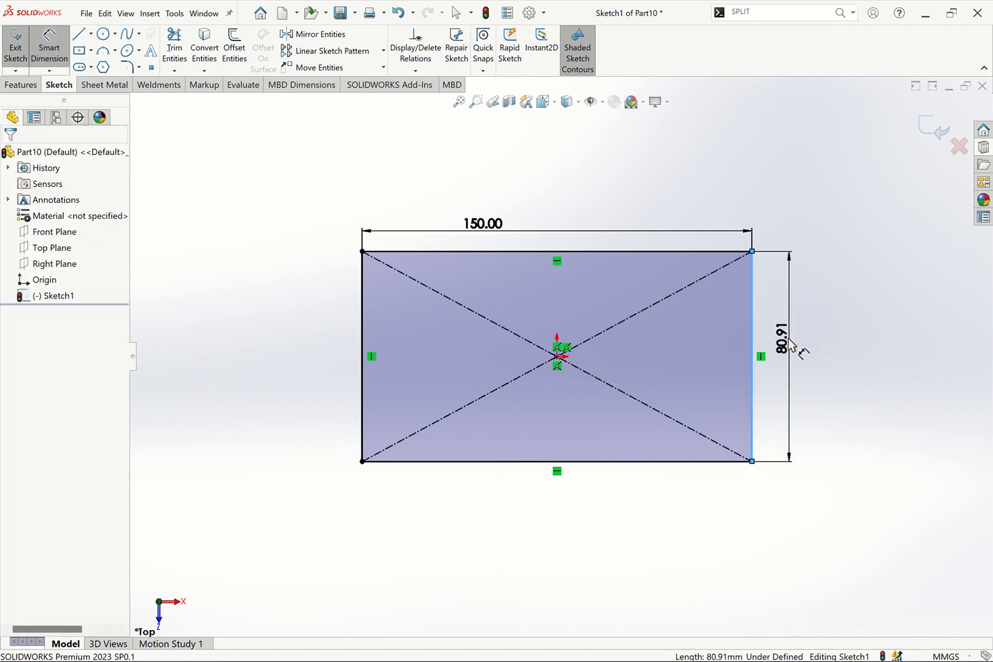
type("10")
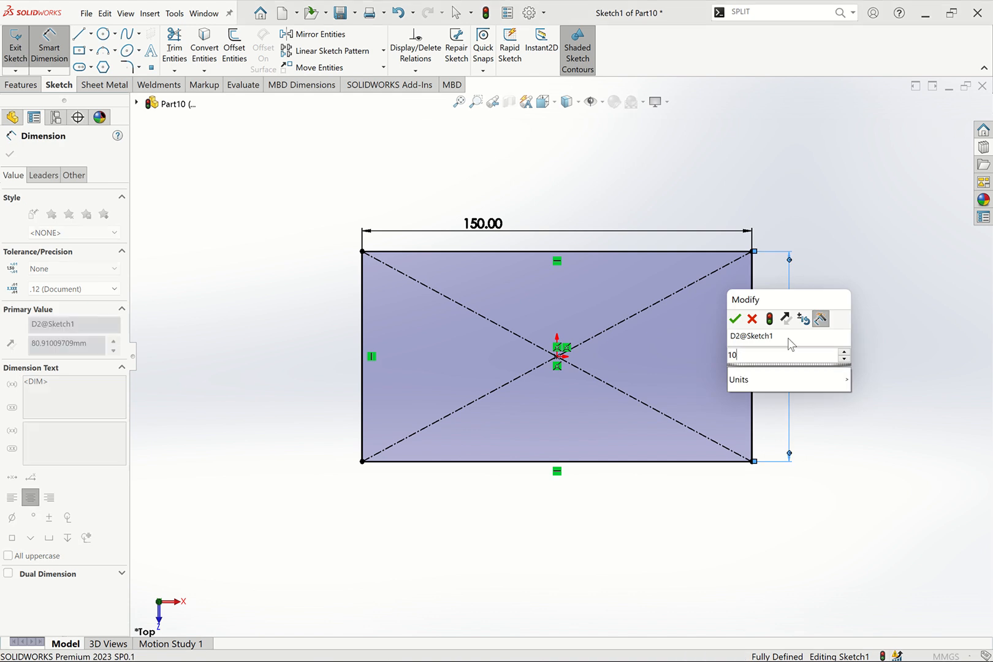
type("0")
key("Return")
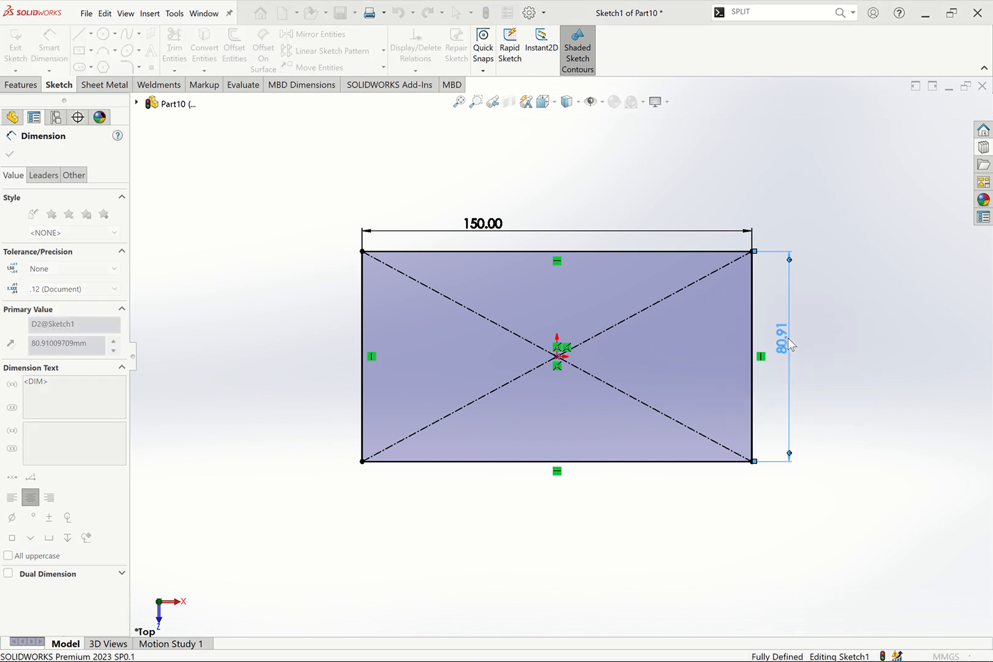
key("Escape")
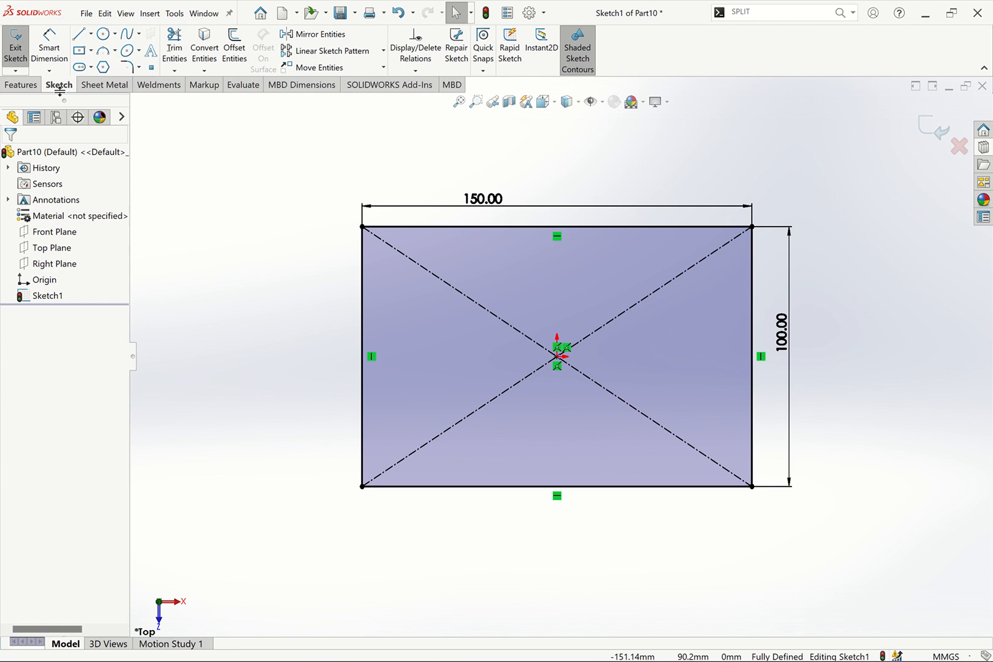
Extrude the rectangle sketch into a plate with Extruded Boss/Base at its default depth
left_click(21, 84)
left_click(21, 55)
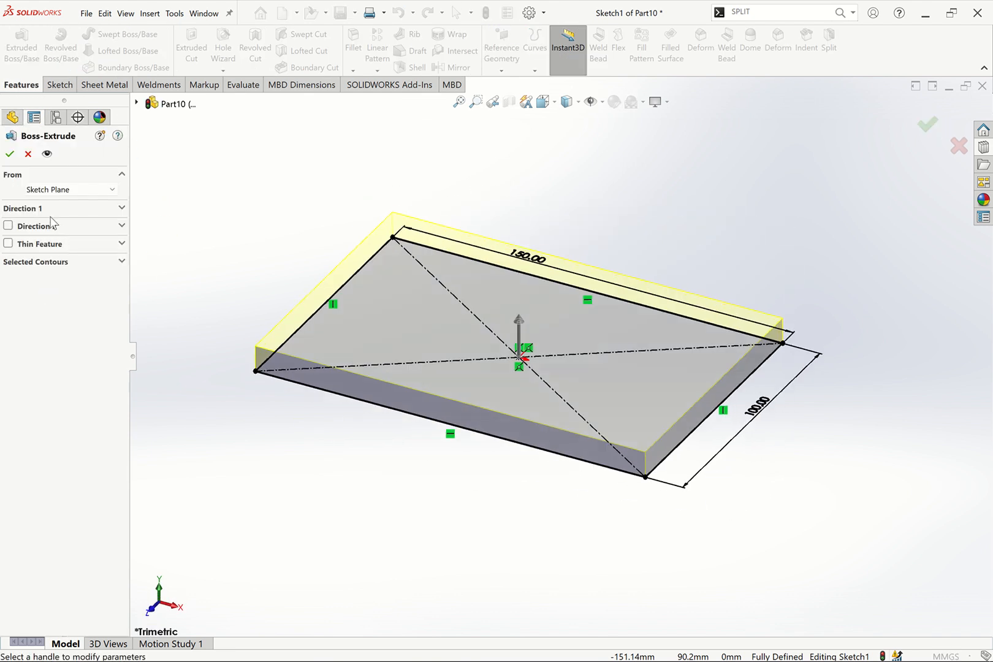
left_click(9, 154)
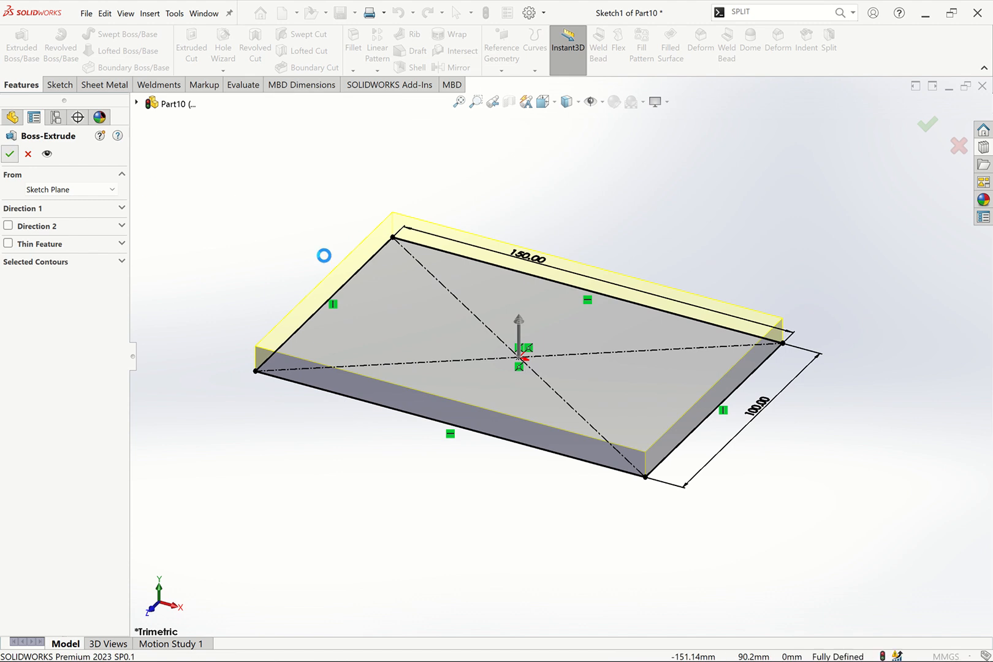
Start a sketch on the plate's top face and draw a straight slot centred on the origin, about 67 mm long and 21 mm wide
left_click(554, 305)
left_click(593, 282)
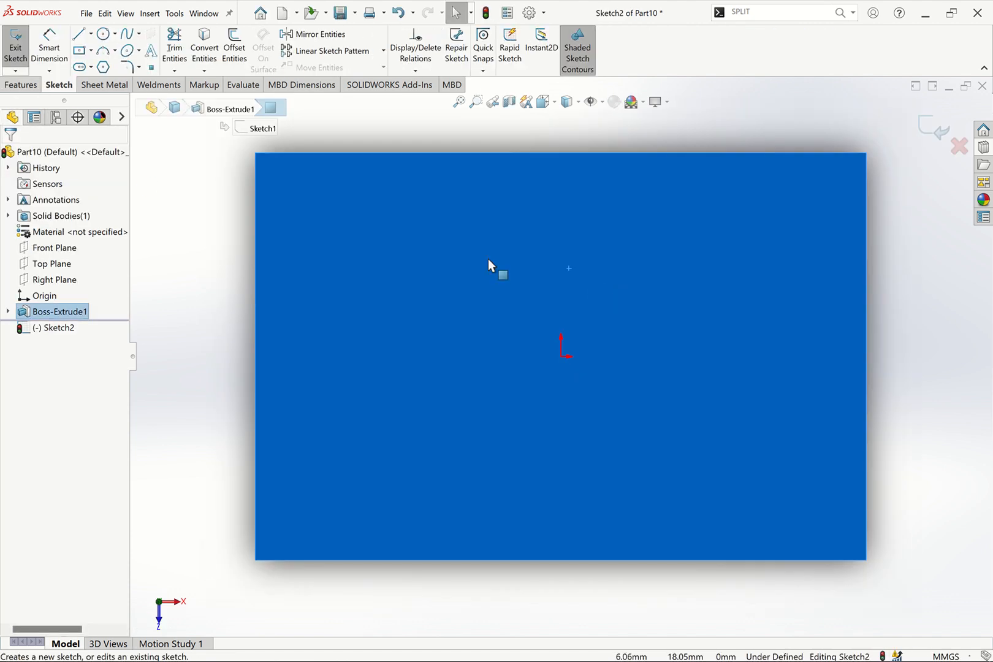
left_click(92, 68)
left_click(122, 100)
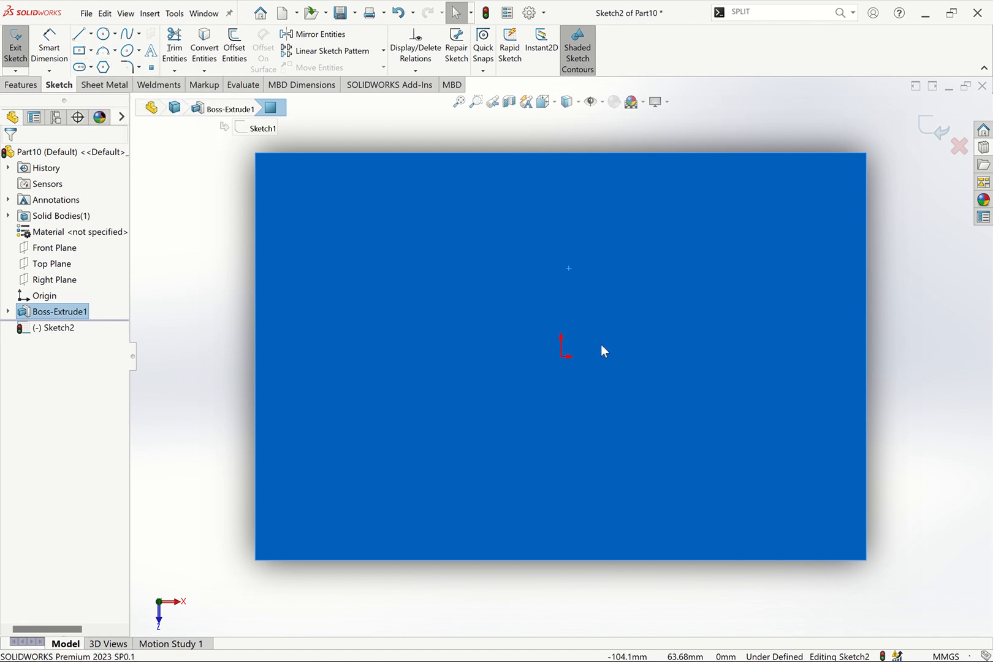
left_click(561, 356)
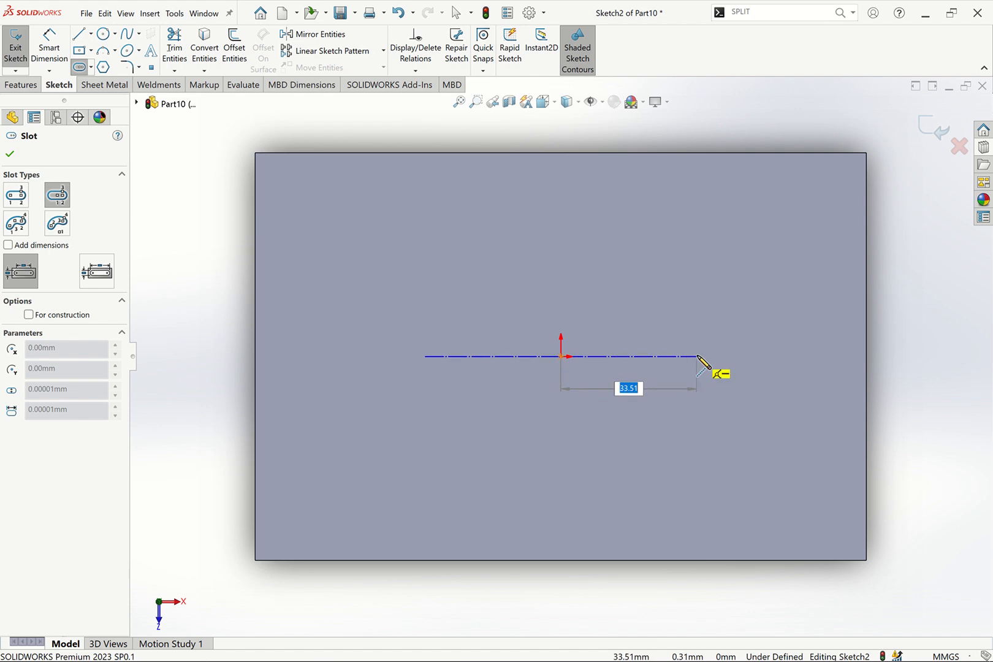
left_click(698, 356)
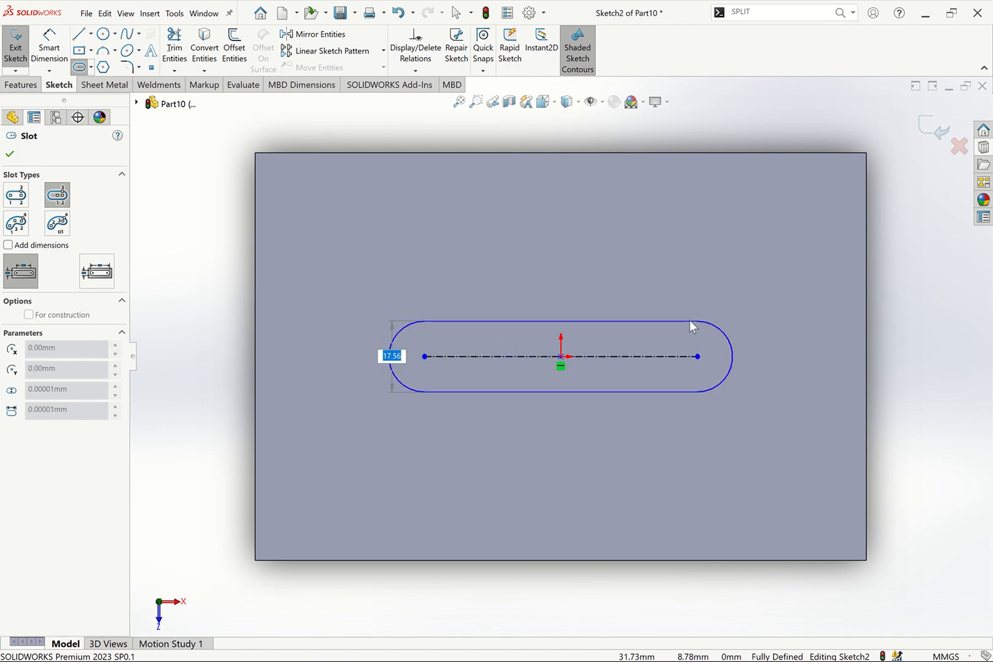
left_click(690, 315)
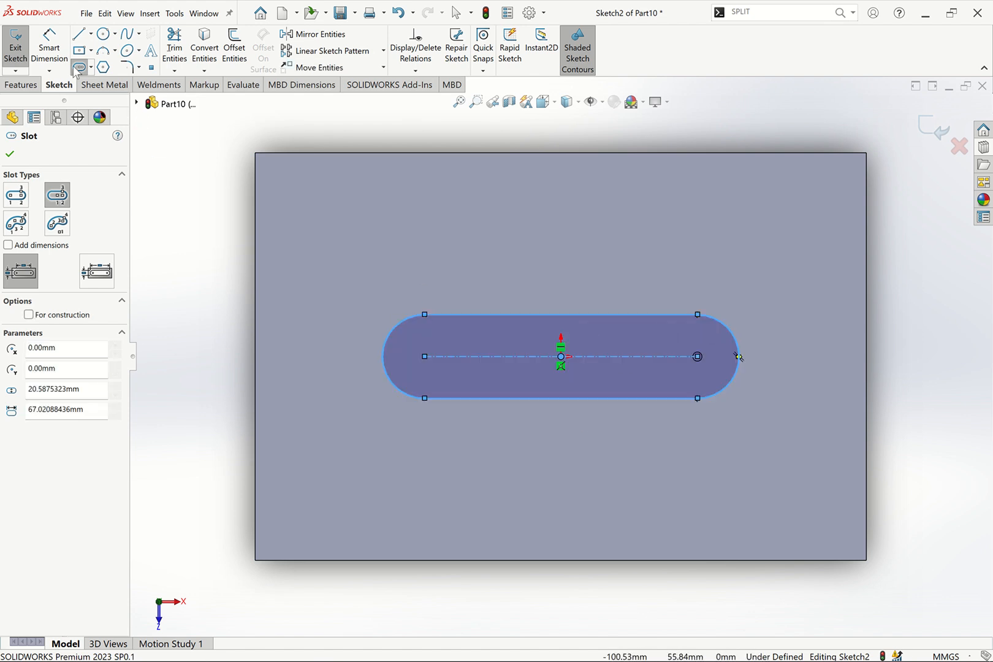
Dimension the slot's straight length between arc centres to 50 mm
left_click(49, 46)
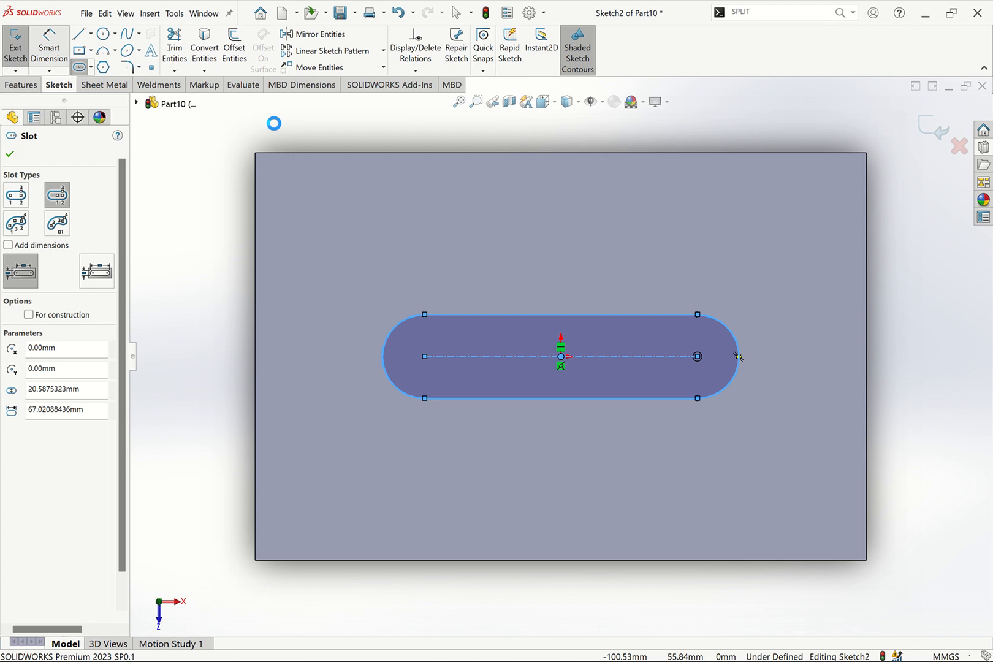
left_click(572, 291)
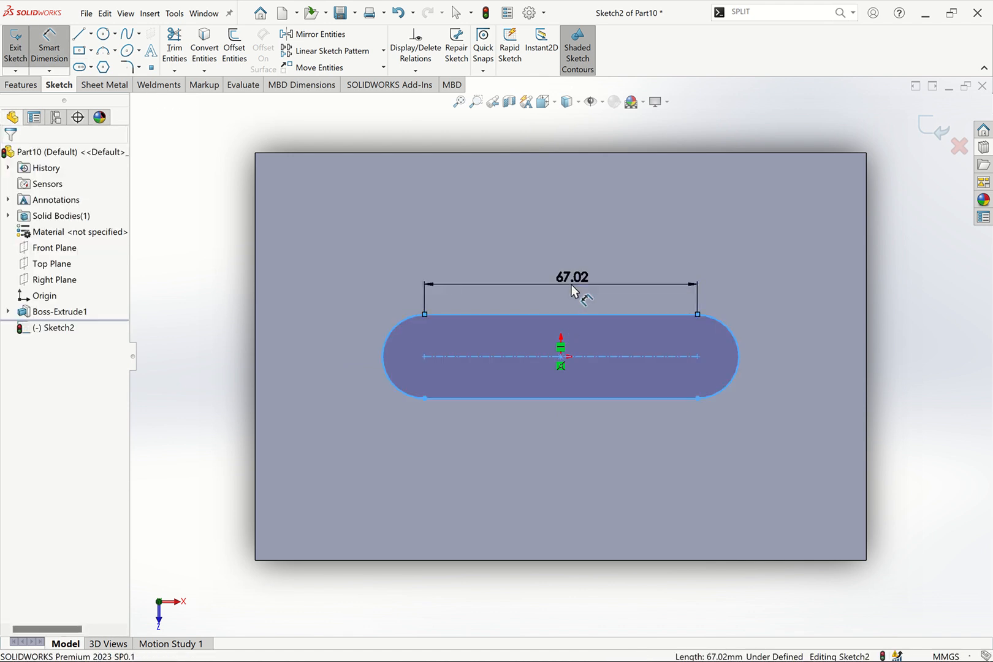
left_click(571, 286)
key("Escape")
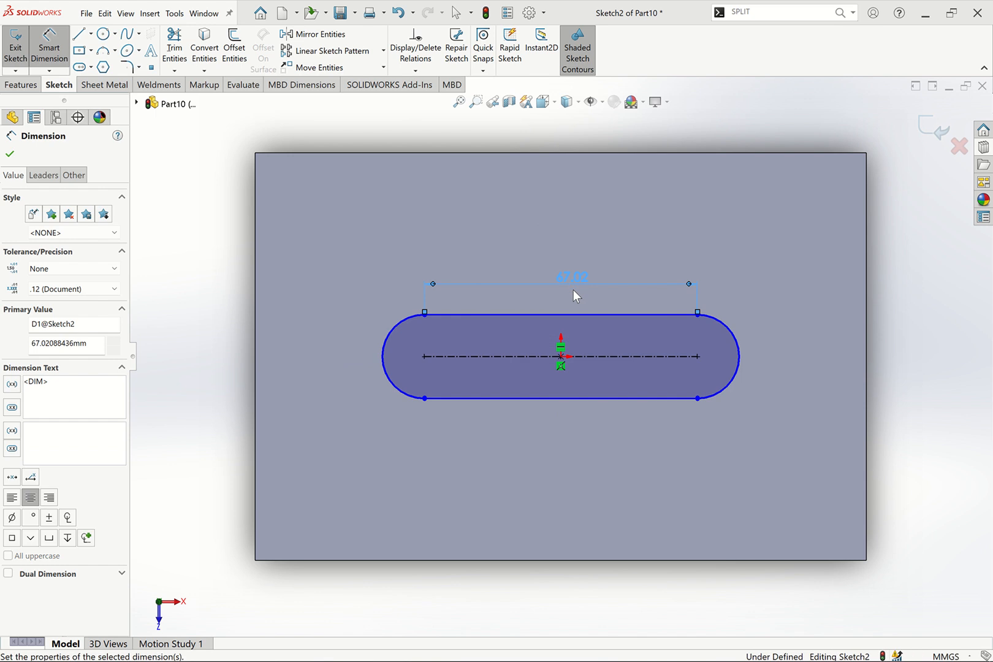
Dimension the slot's end arc radius to 8 mm
left_click(724, 298)
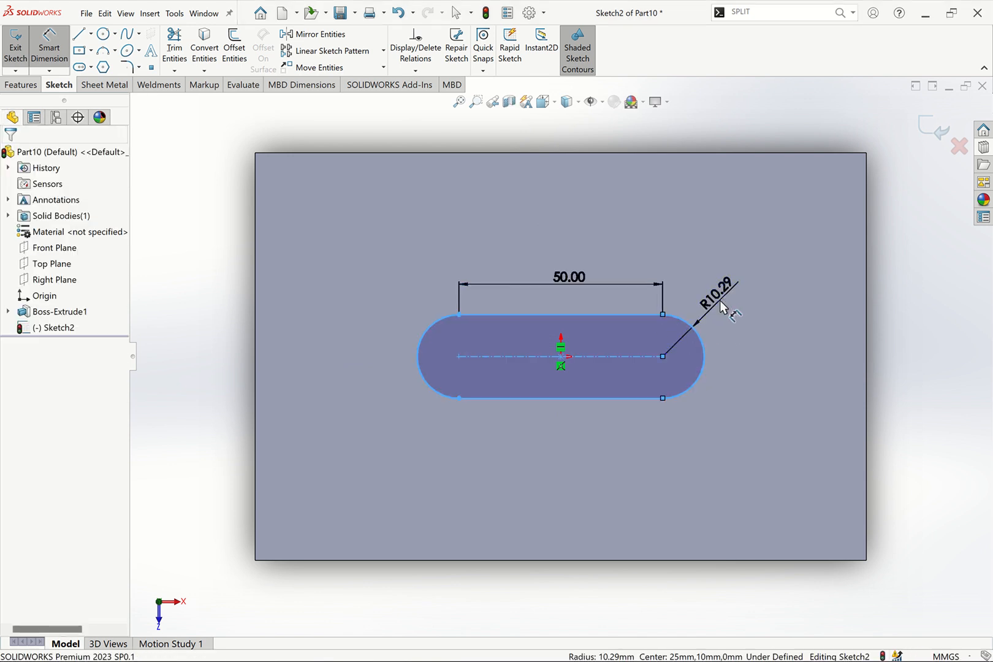
left_click(721, 303)
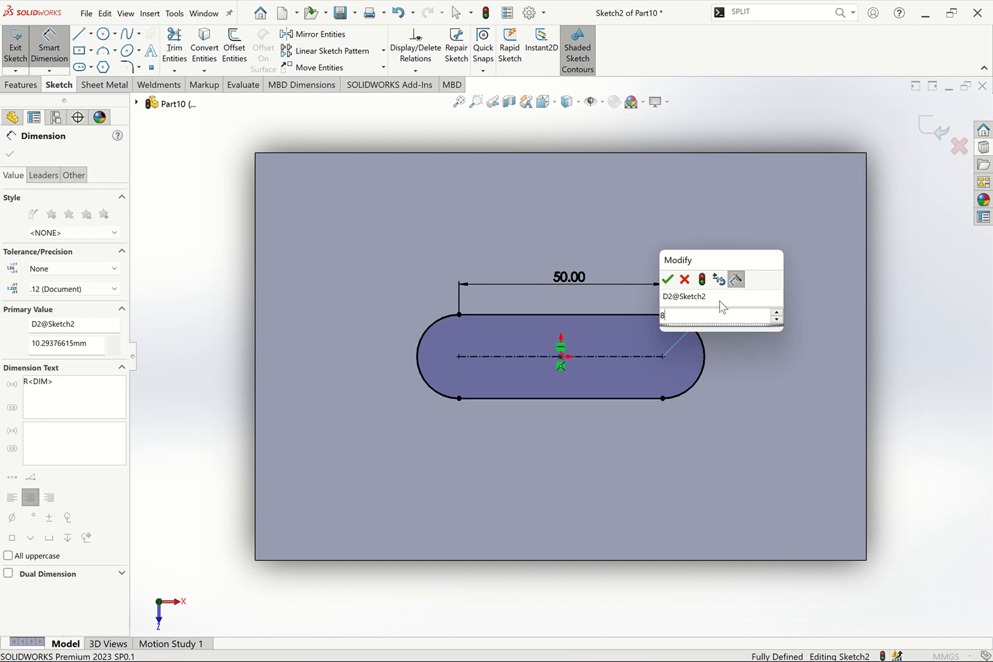
key("Return")
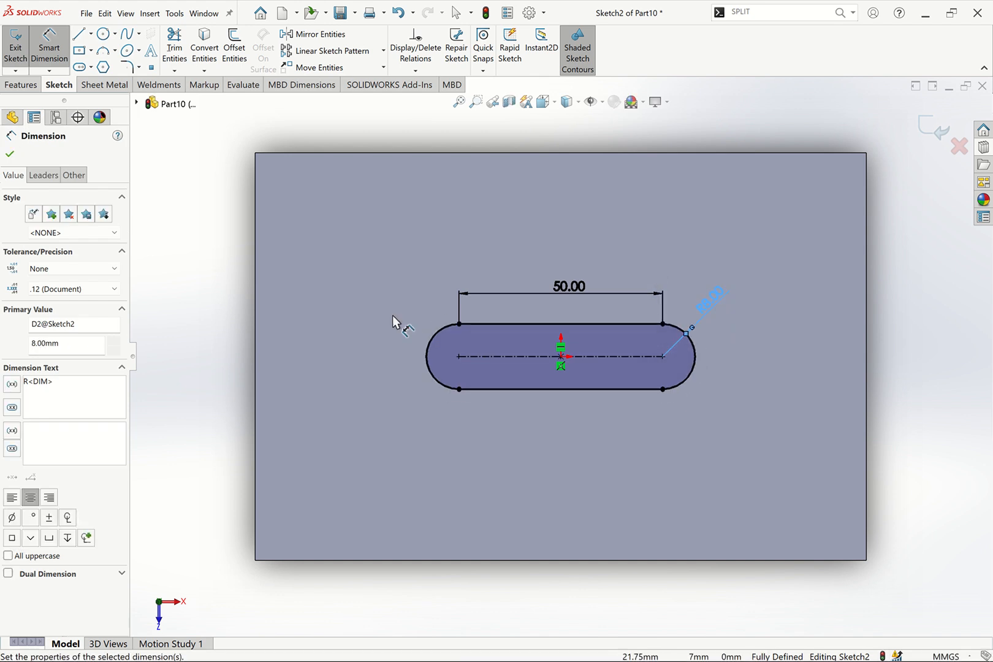
Draw a midpoint line through the origin along the slot's centre, spanning the slot end to end
left_click(91, 34)
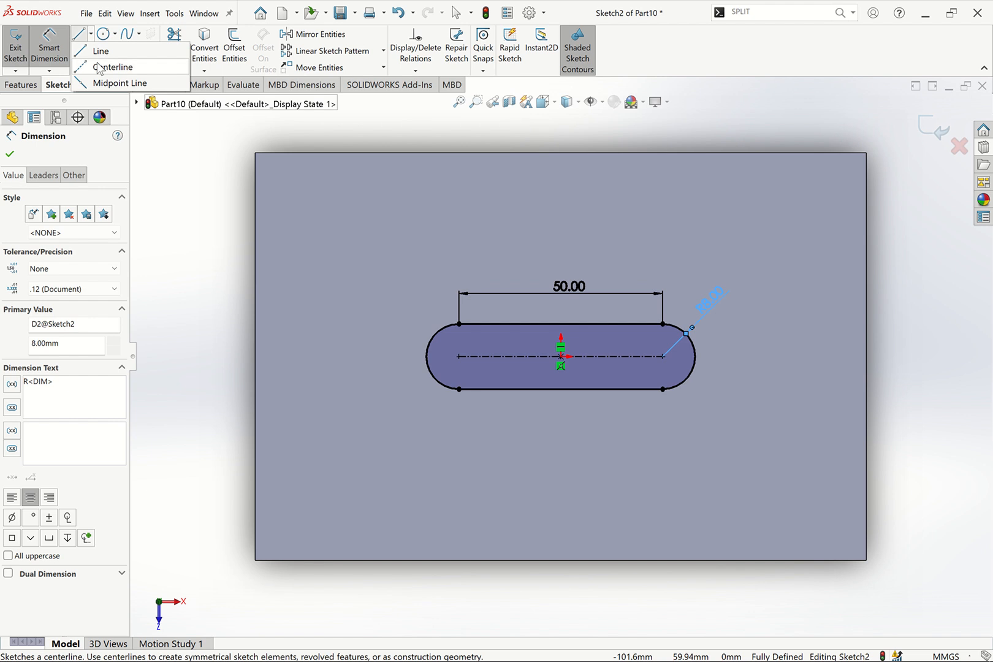
left_click(101, 84)
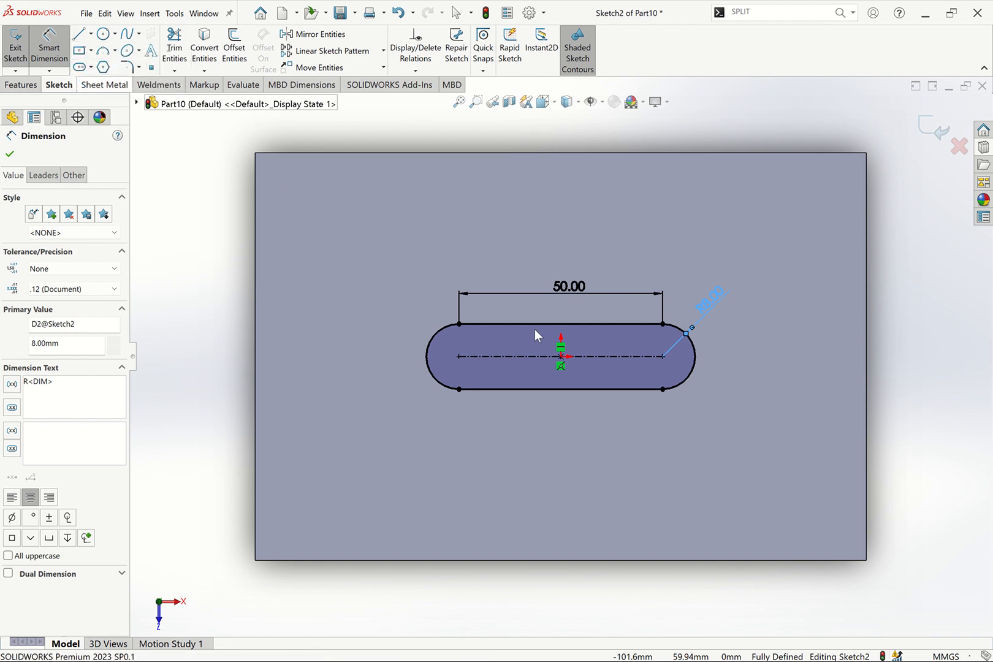
left_click(561, 357)
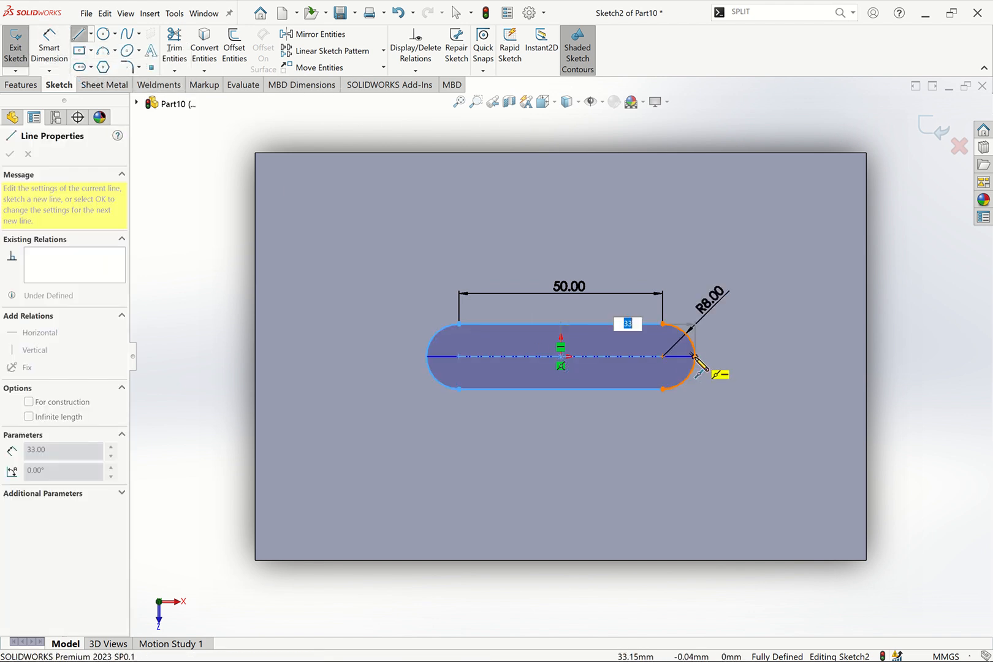
left_click(696, 357)
key("Escape")
key("Escape")
left_click(676, 357)
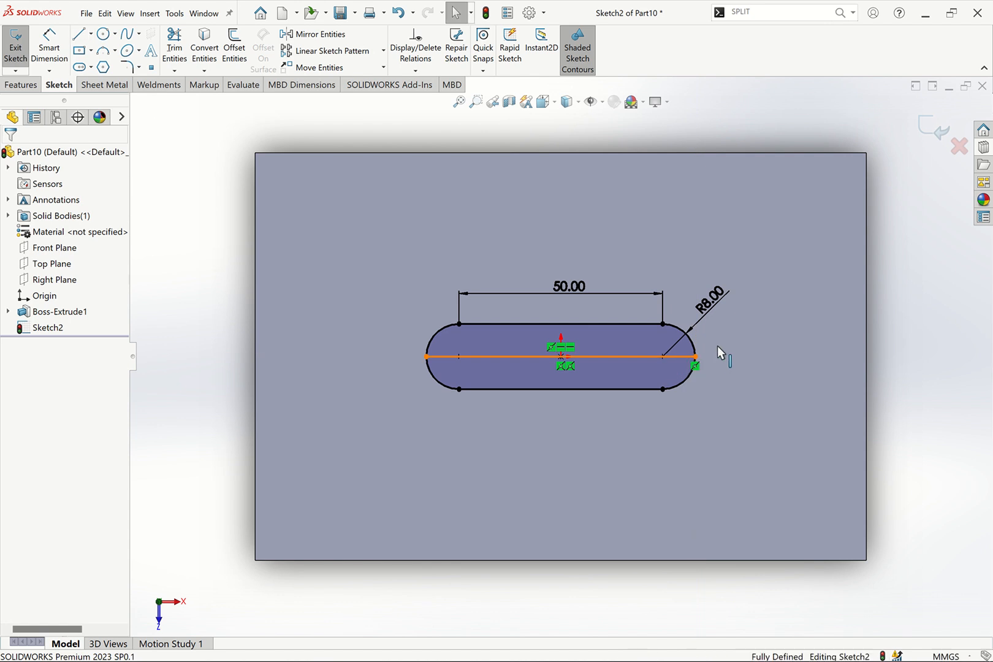
left_click(719, 338)
left_click(719, 338)
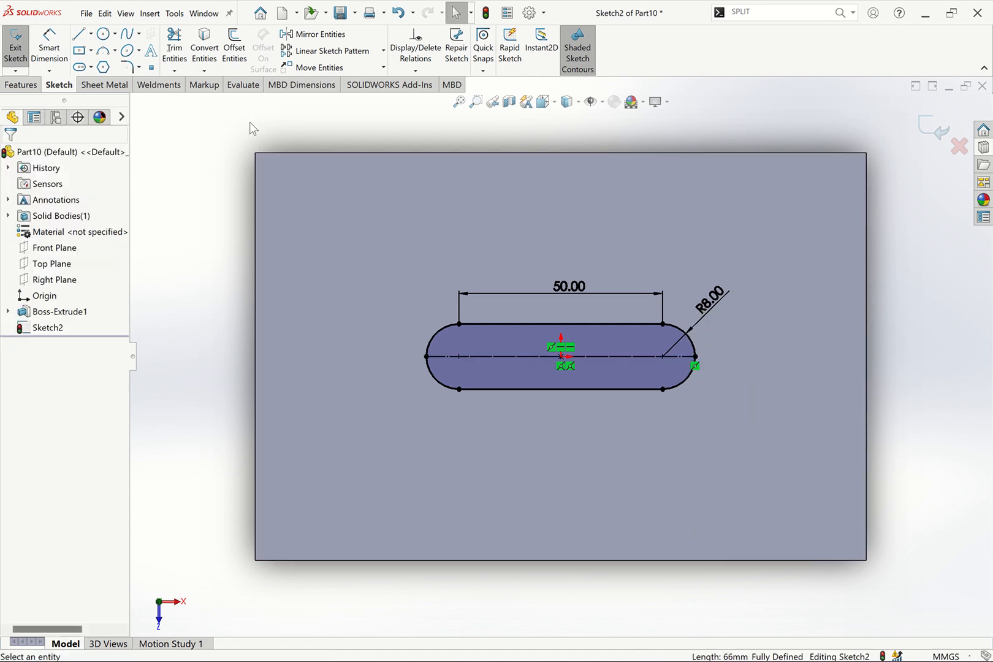
Trim away the lower half of the slot below the midpoint line
mouse_move(711, 387)
left_mouse_down()
mouse_move(678, 376)
mouse_move(593, 390)
left_mouse_up()
left_click(571, 336)
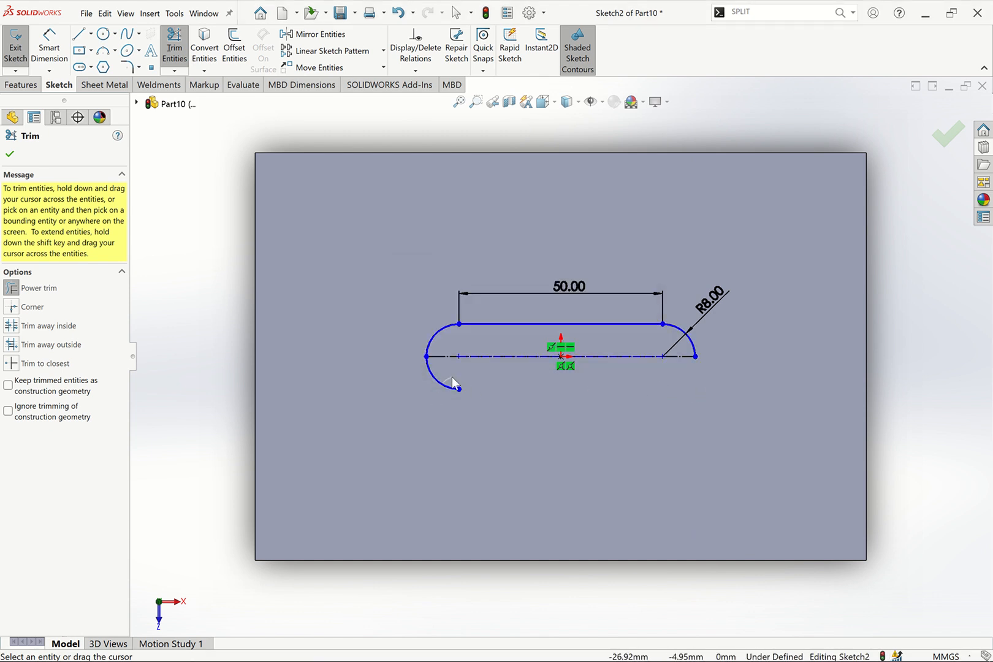
left_click_drag(460, 381, 428, 390)
key("Escape")
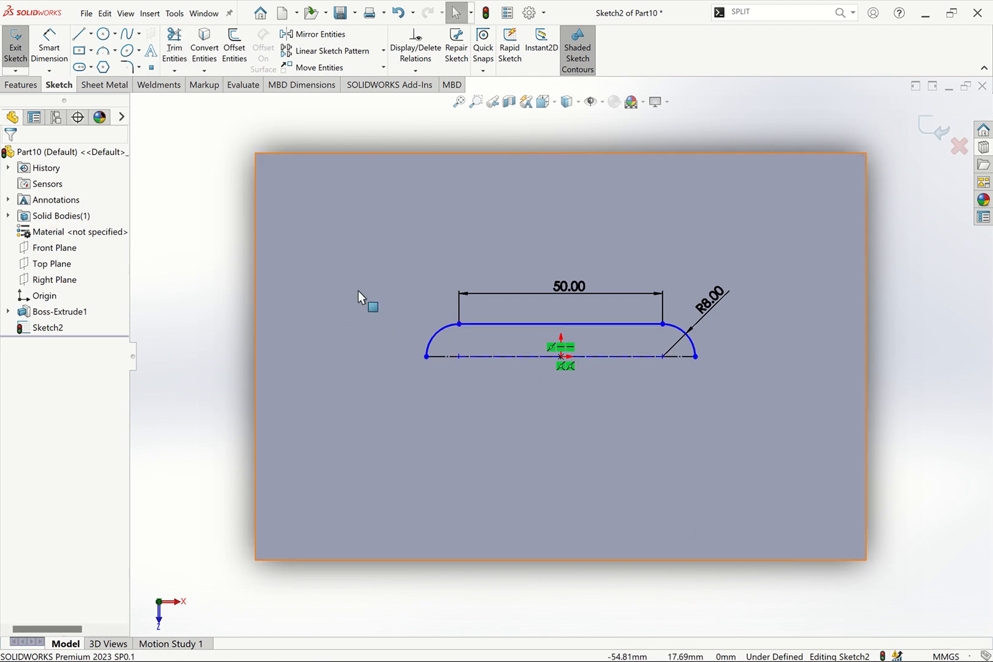
Revolve the closed half-slot profile about the midpoint line by 90 degrees
left_click(24, 85)
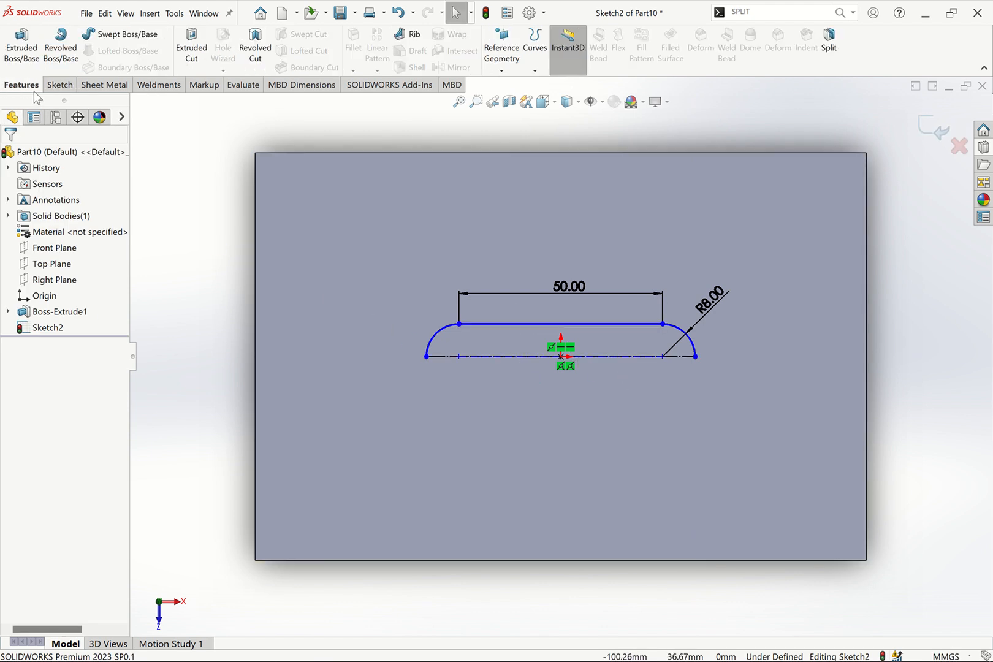
left_click(59, 58)
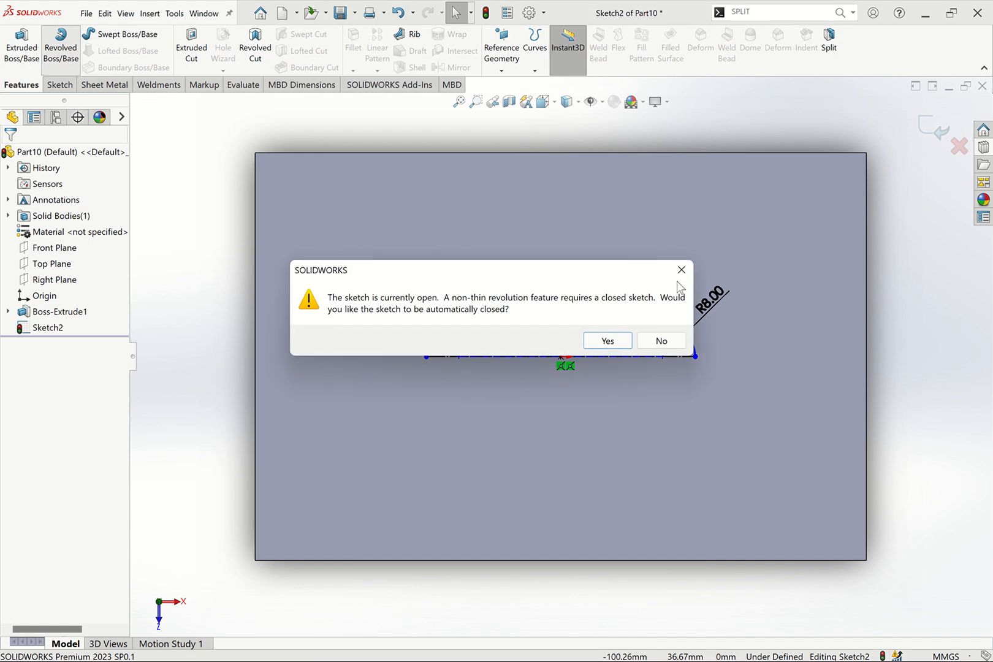
left_click(605, 341)
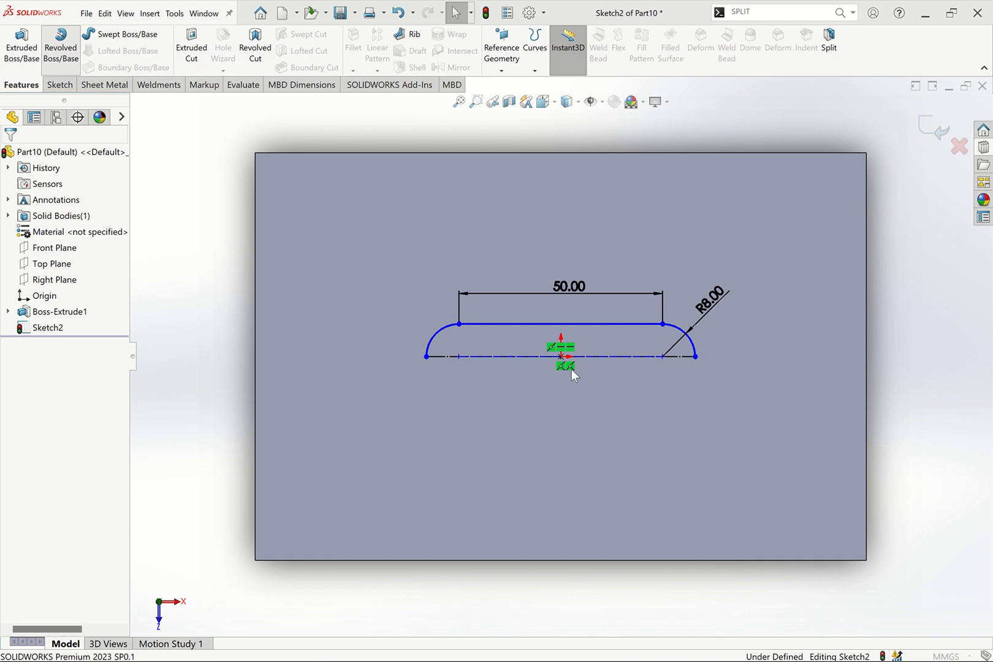
left_click(624, 357)
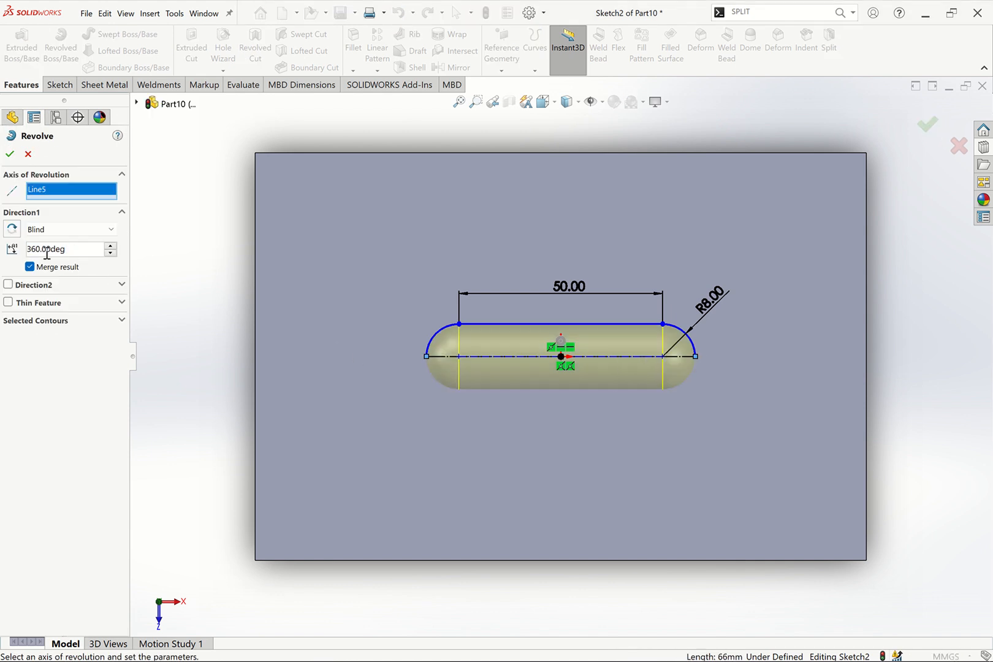
type("90")
key("Return")
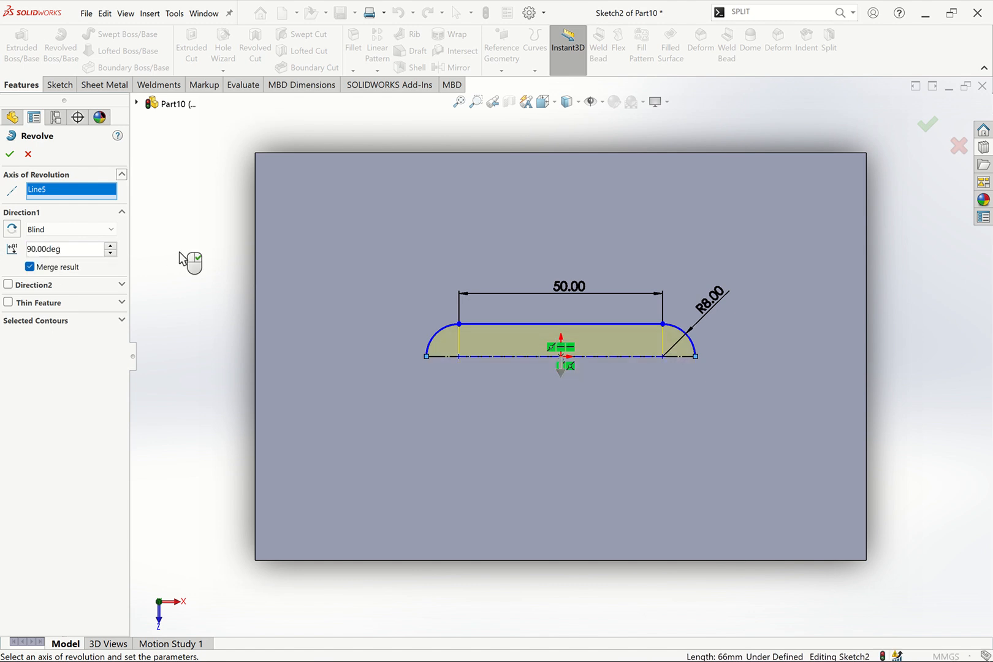
Reverse the revolve direction so it rises above the plate and confirm the revolve
key("ctrl+7")
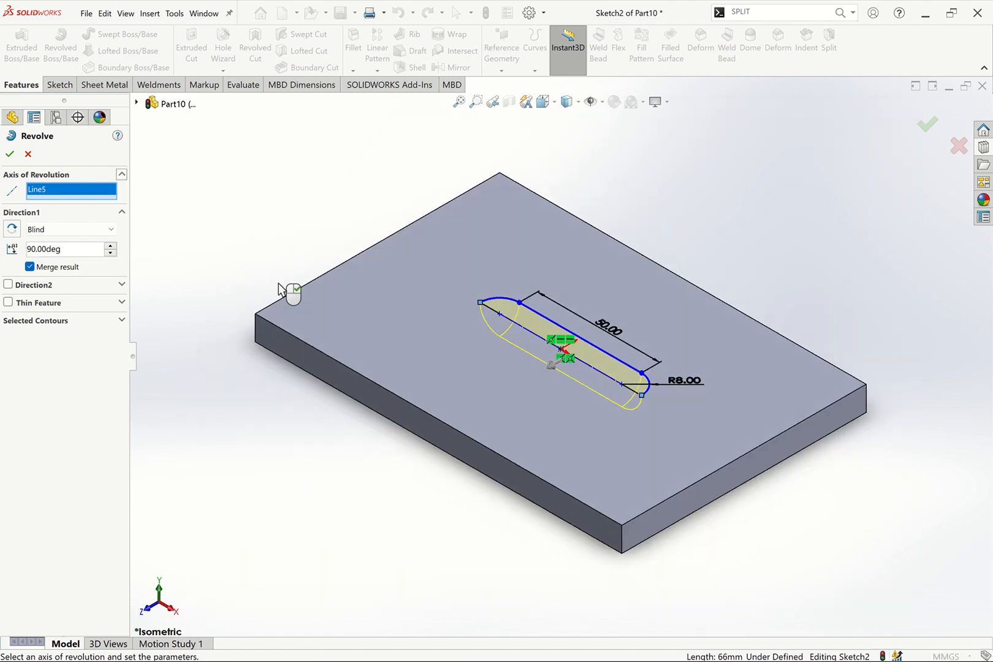
scroll(595, 357, "down", 3)
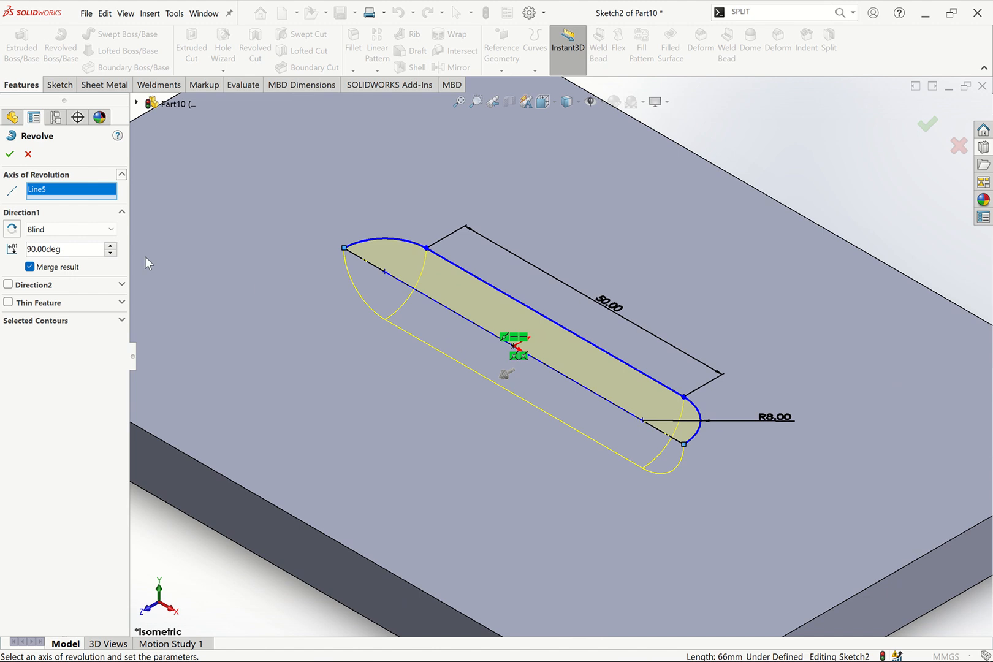
left_click(13, 231)
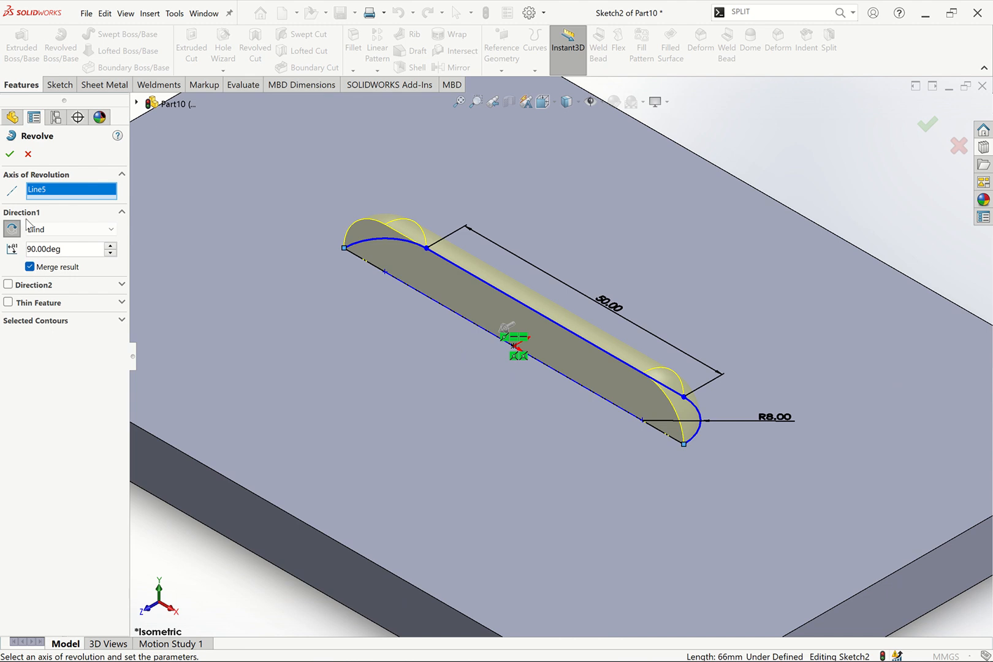
left_click(9, 154)
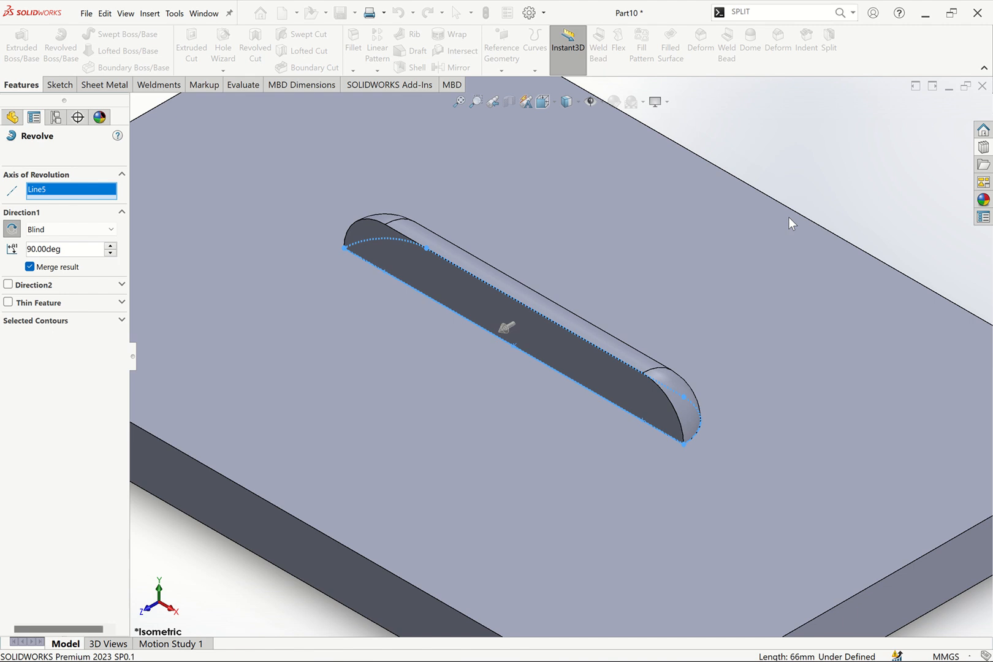
Fillet the edge where the revolved half-slot meets the plate top with a 4 mm radius
middle_click_drag(696, 384, 606, 366)
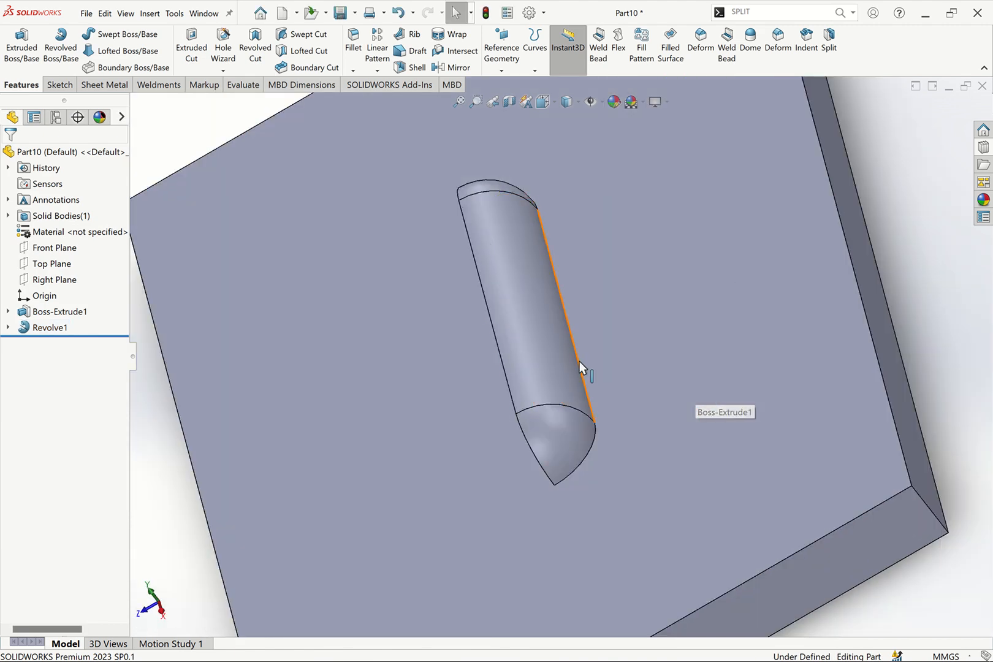
left_click(579, 362)
left_click(878, 247)
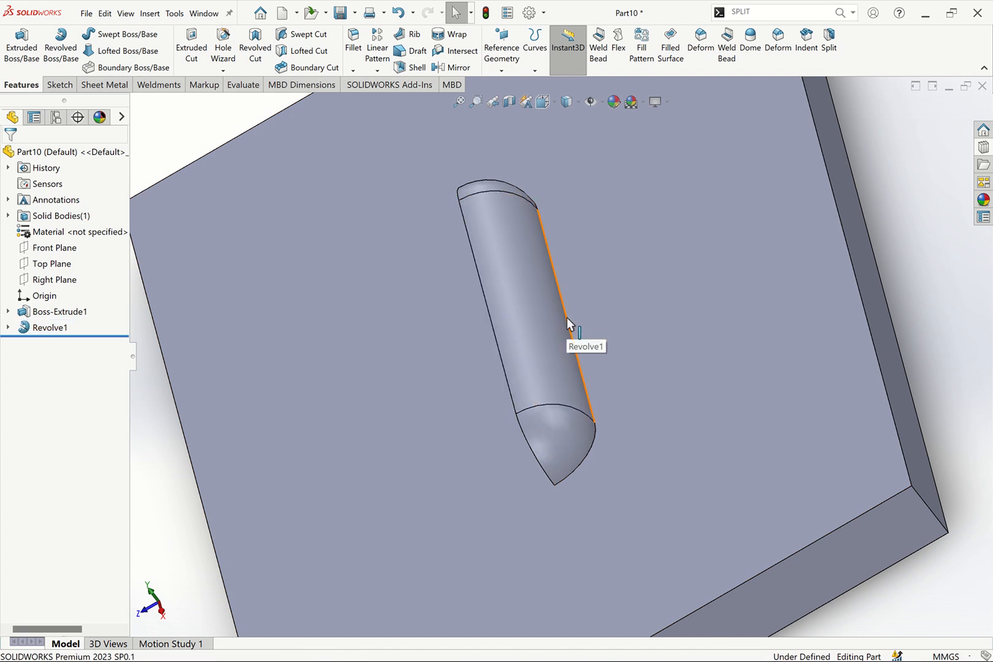
left_click(566, 318)
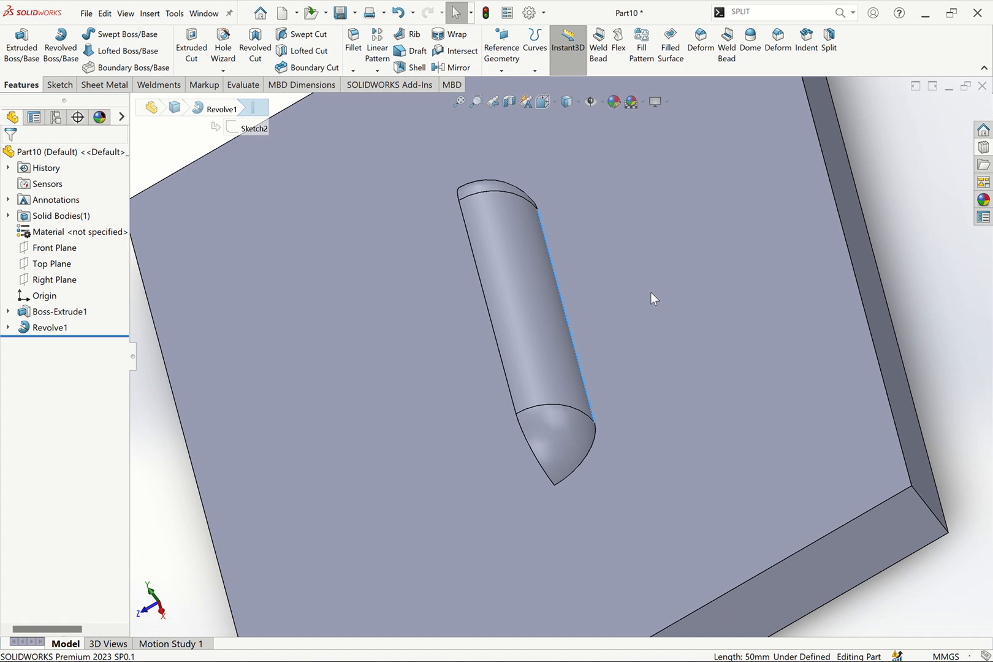
type("f")
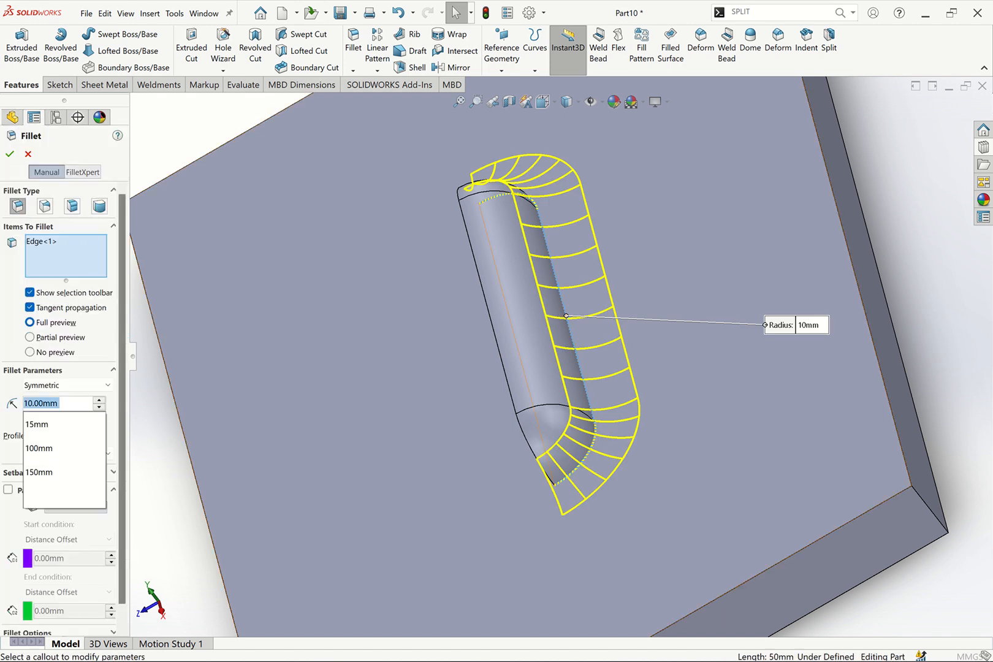
type("10")
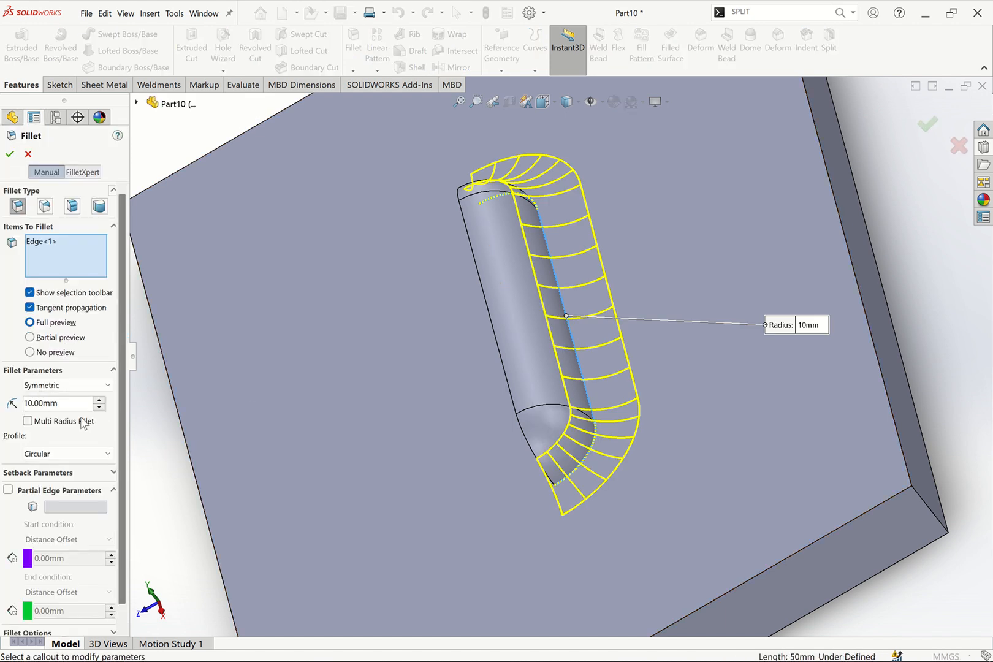
type("5")
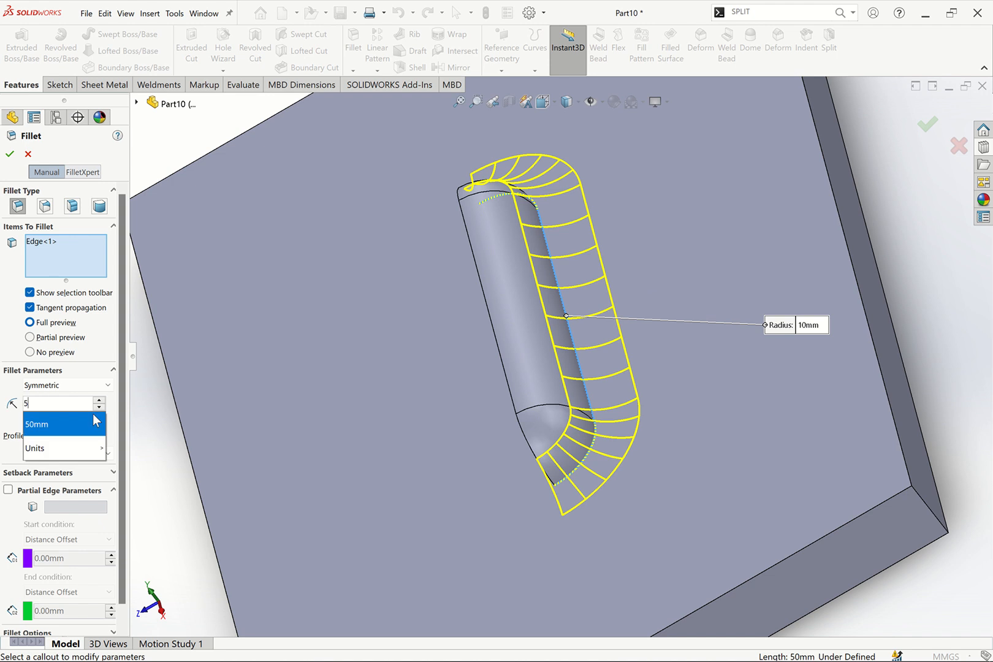
key("Return")
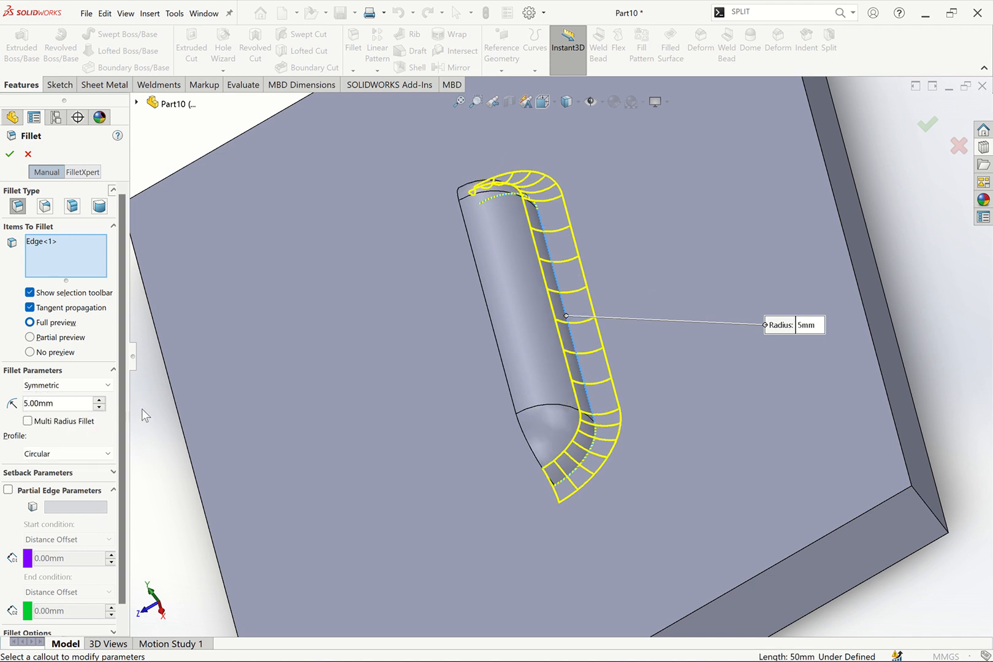
double_click(69, 403)
type("4")
key("Return")
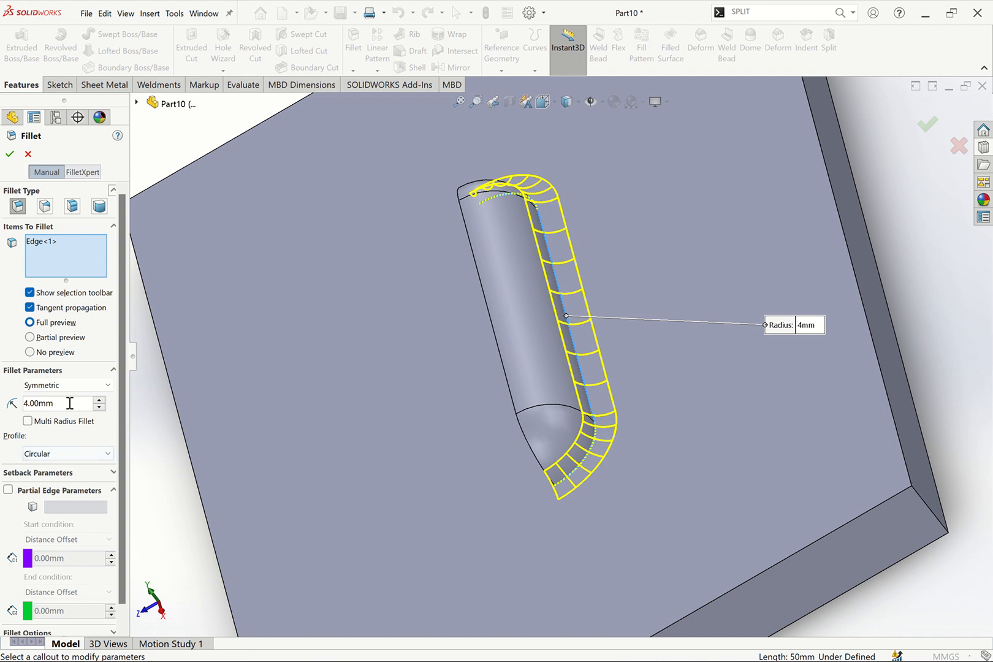
left_click_drag(70, 403, 3, 406)
left_click(10, 154)
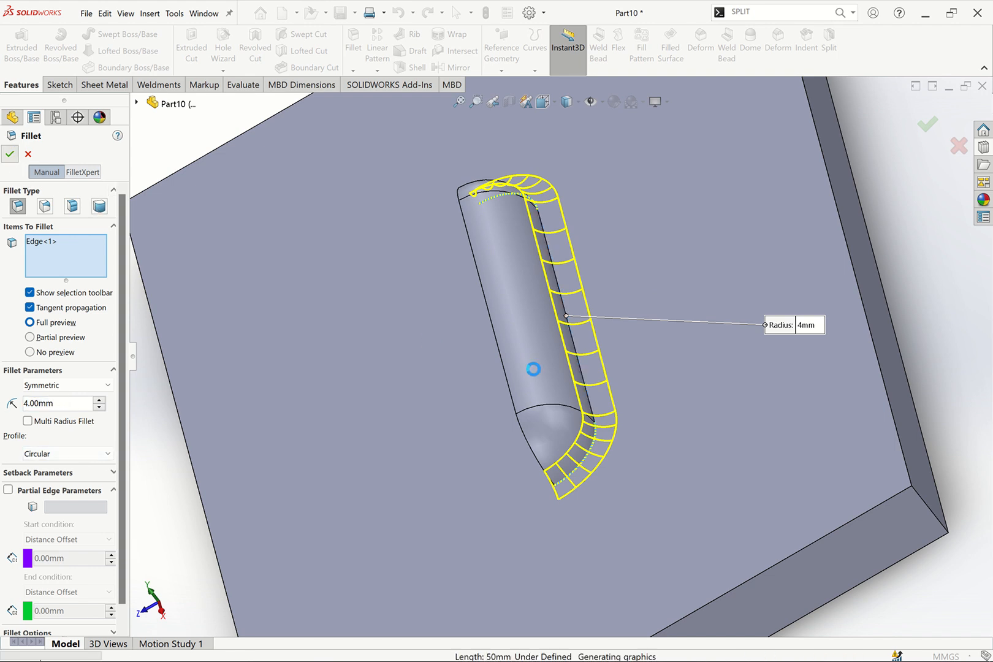
Edit the fillet and change its radius to 3 mm
scroll(561, 364, "up", 3)
scroll(562, 370, "up", 3)
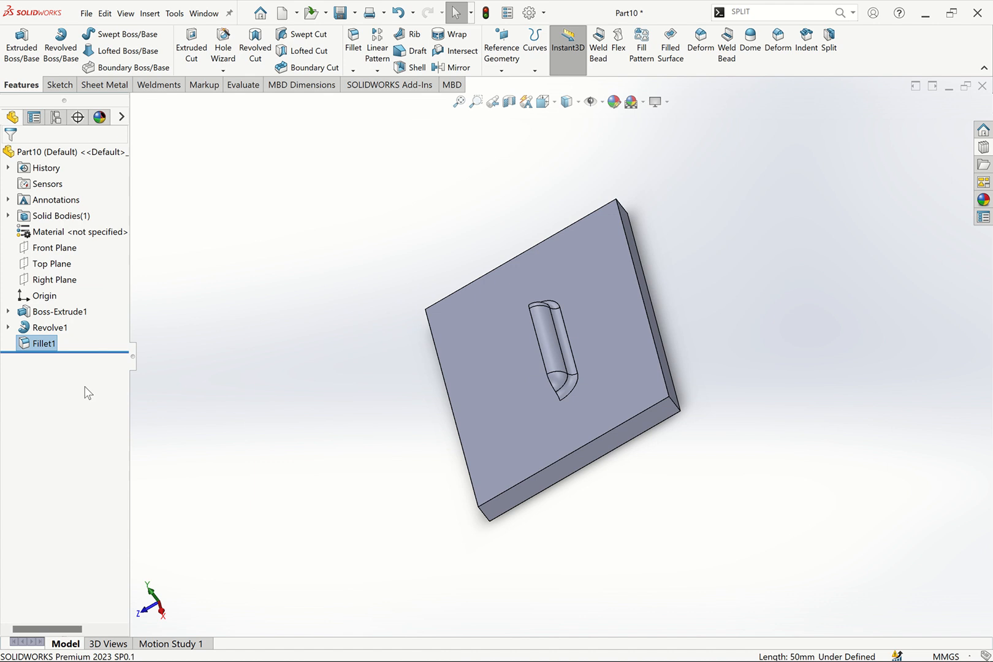
right_click(45, 344)
key("Escape")
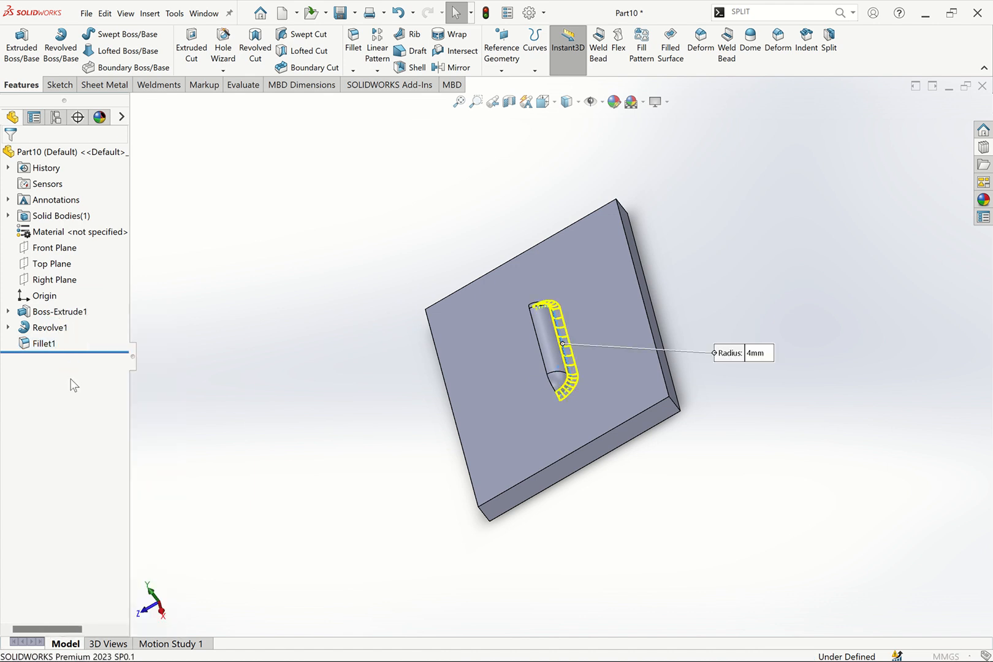
type("3.00mm")
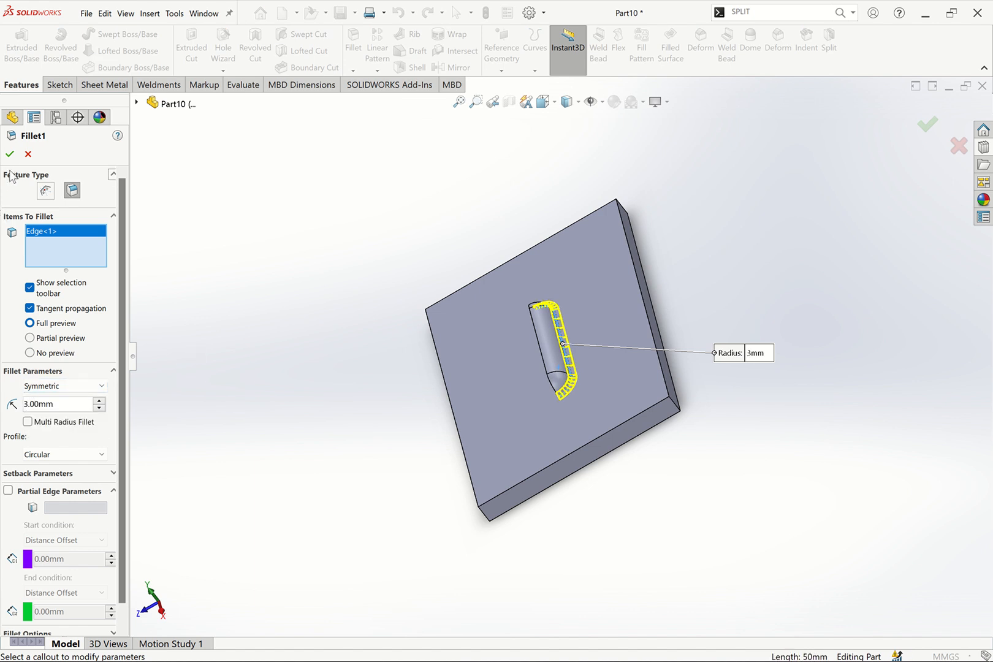
left_click(11, 153)
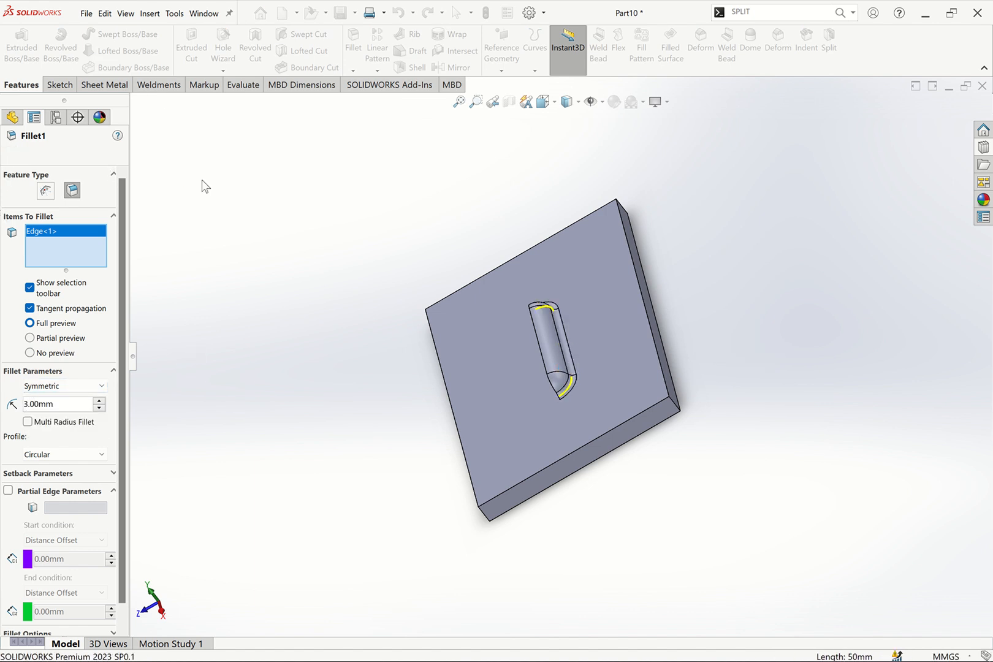
Open a sketch on the plate's front side face and convert that face's outline edges into it
key("ctrl+7")
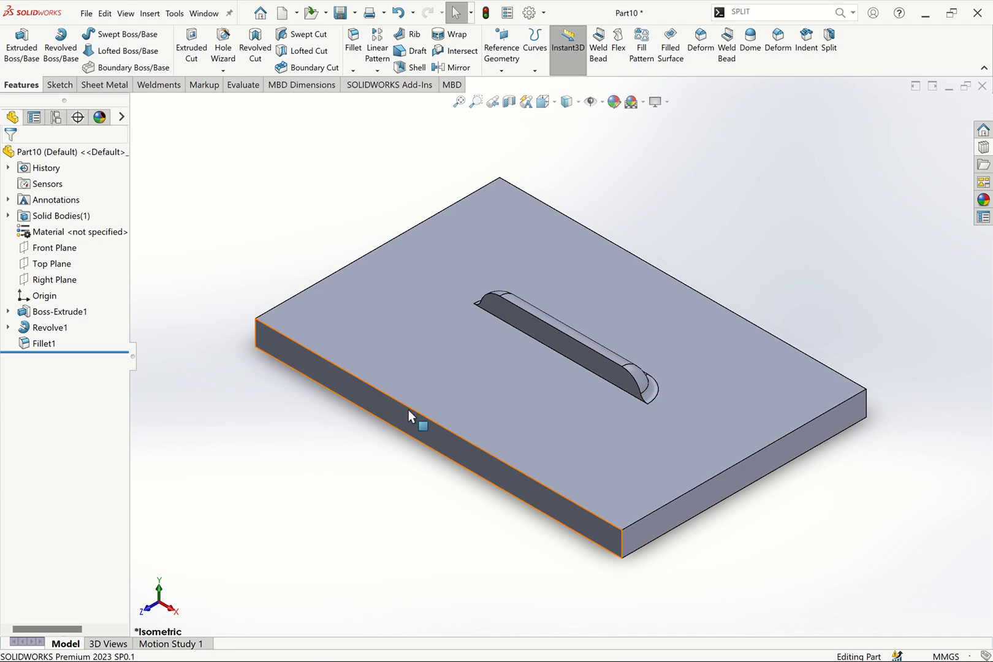
left_click(419, 415)
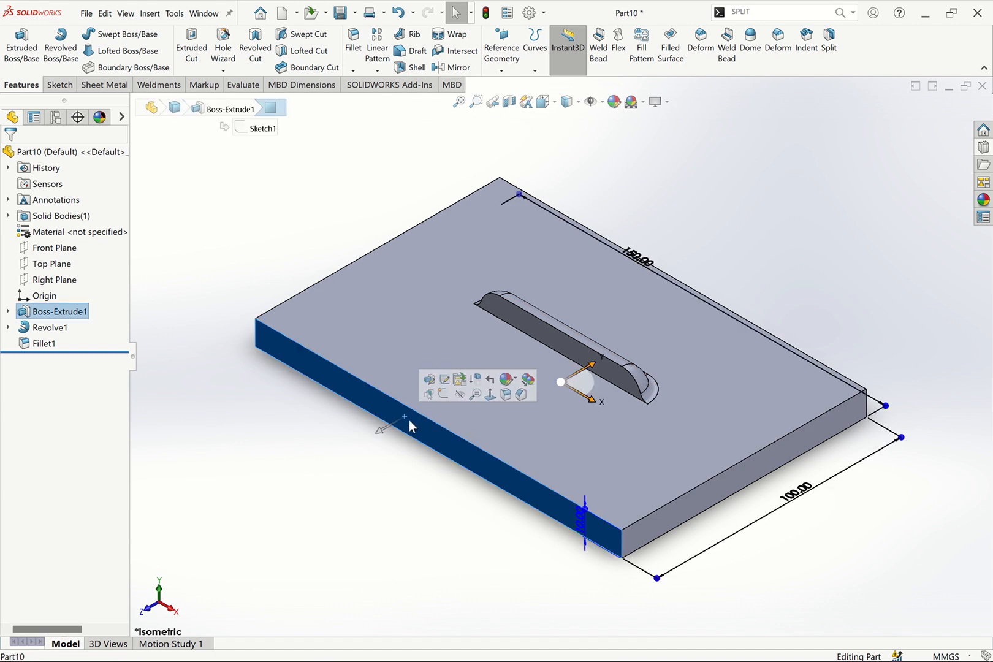
left_click(444, 401)
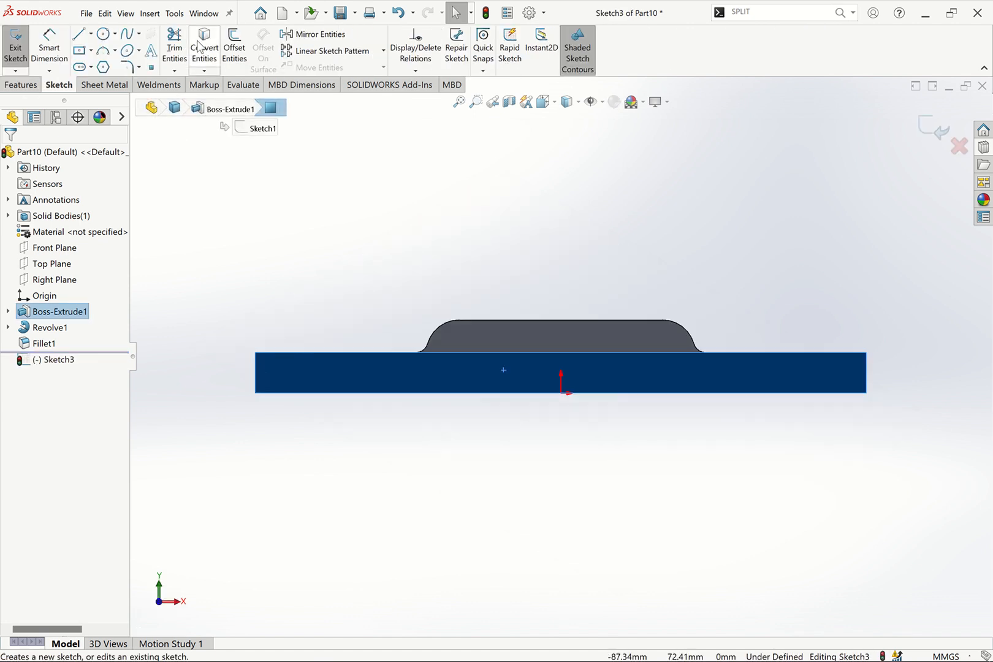
left_click(204, 47)
Cut-extrude the converted outline Through All to remove the plate, keeping only the louver body
left_click(28, 86)
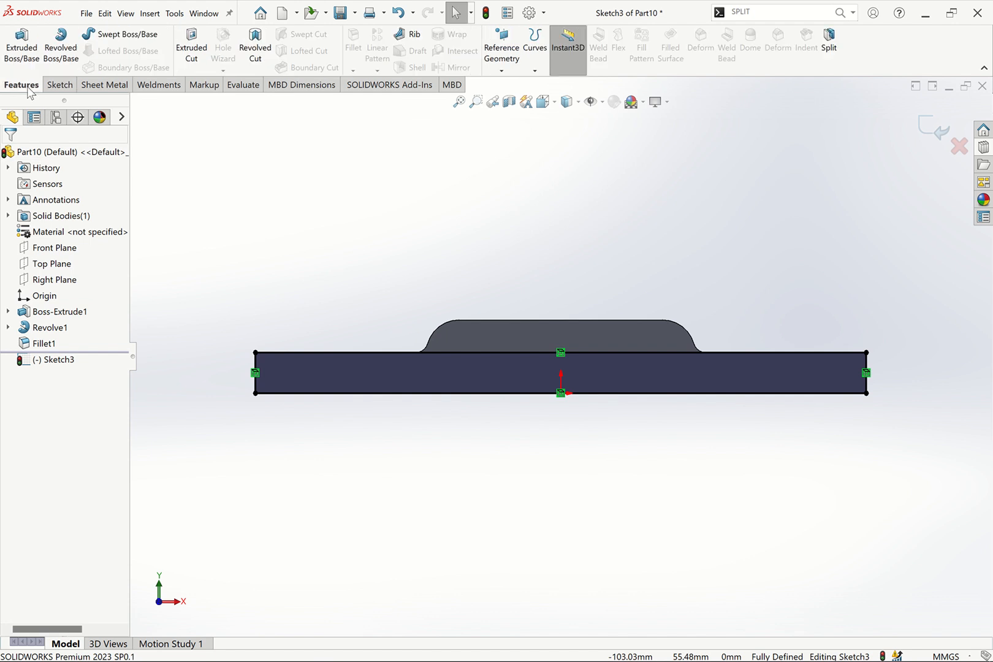
left_click(190, 49)
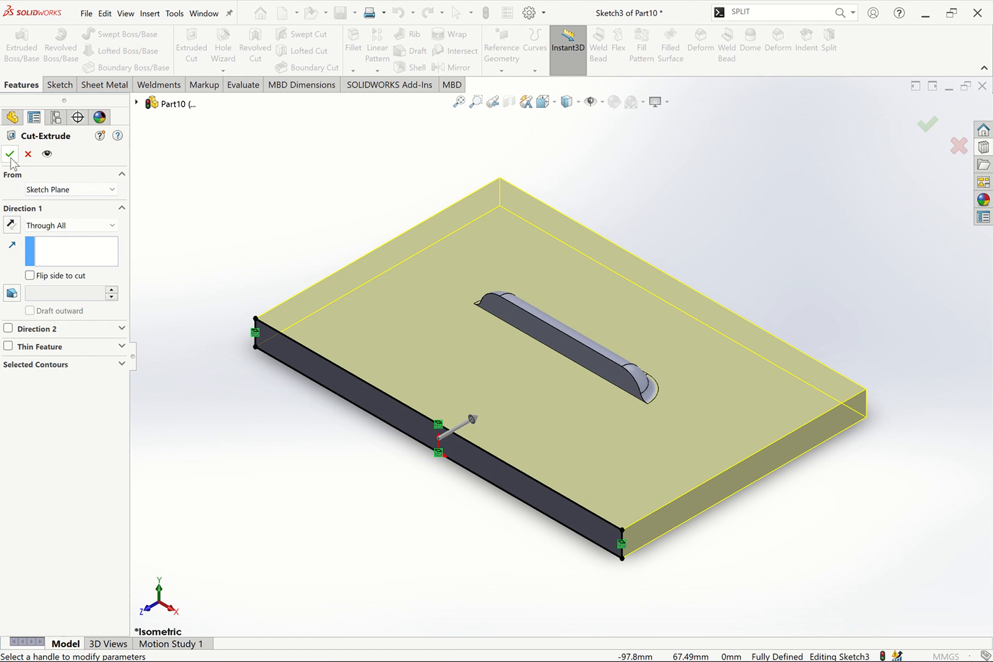
left_click(10, 154)
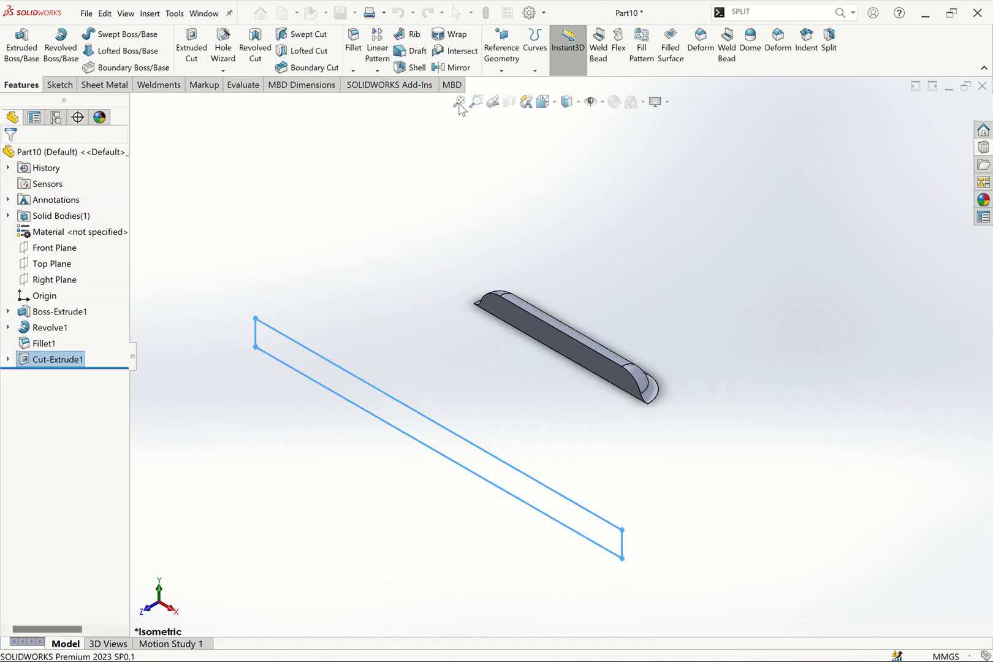
key("f")
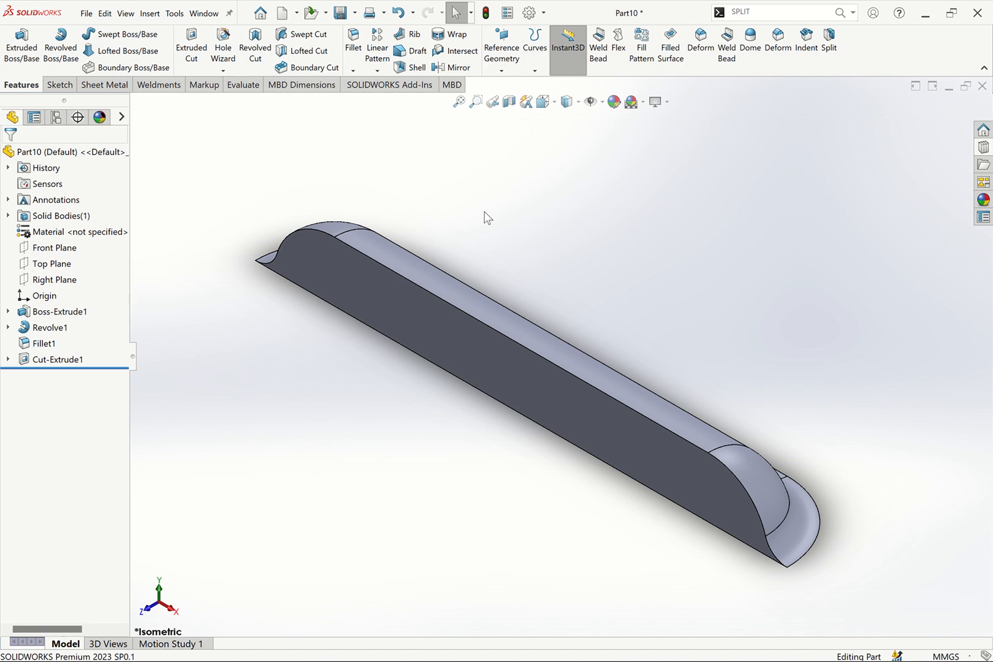
left_click(99, 87)
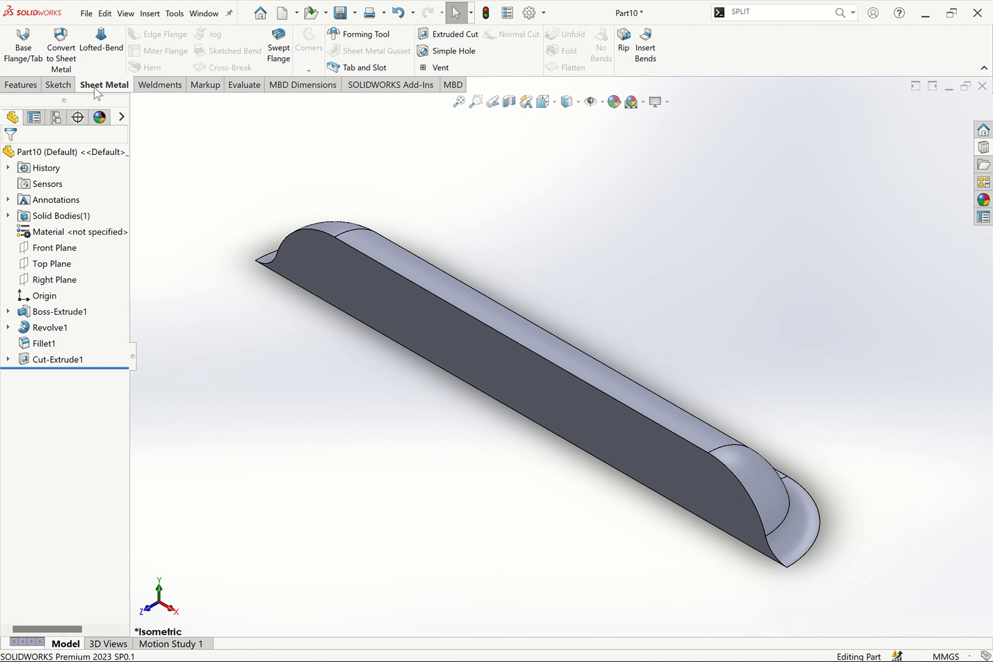
left_click(984, 147)
right_click(158, 87)
mouse_move(224, 122)
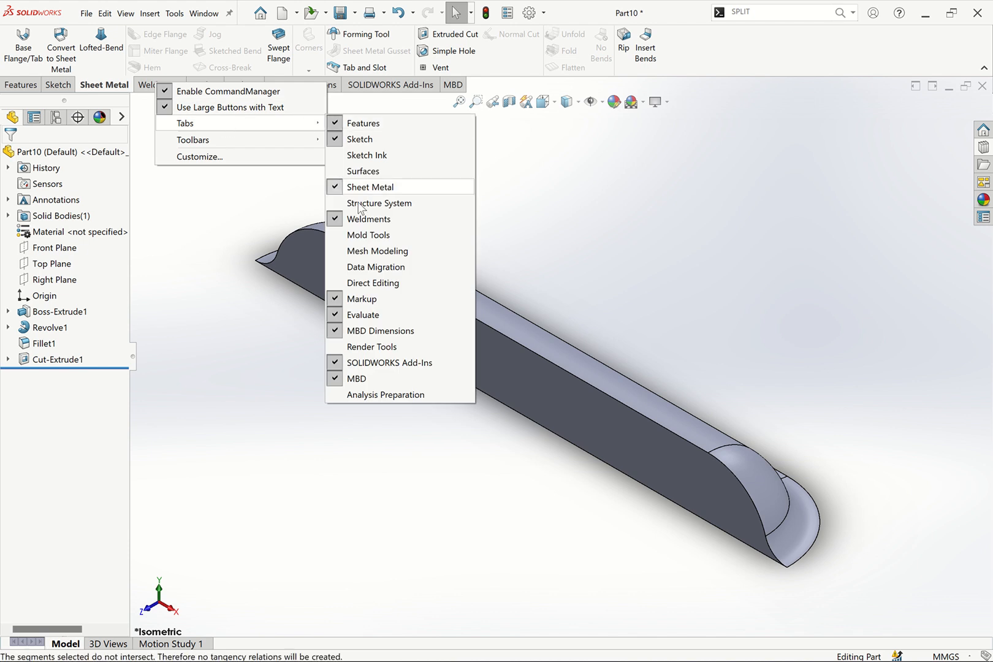
left_click(582, 211)
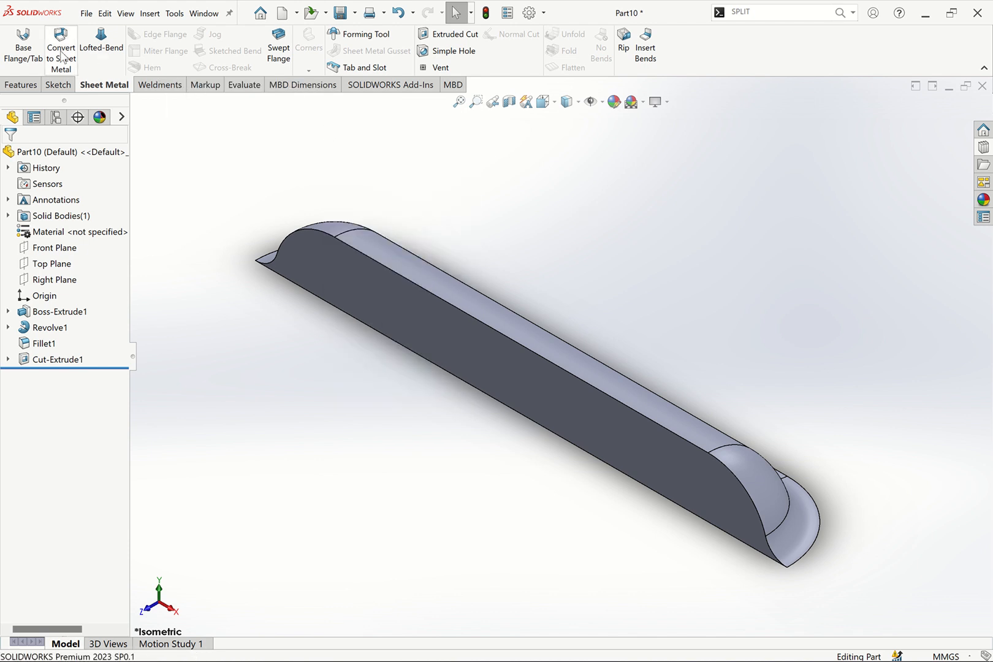
Turn the body into a Forming Tool with the flat bottom face as stopping face and the flat vertical face removed
left_click(379, 37)
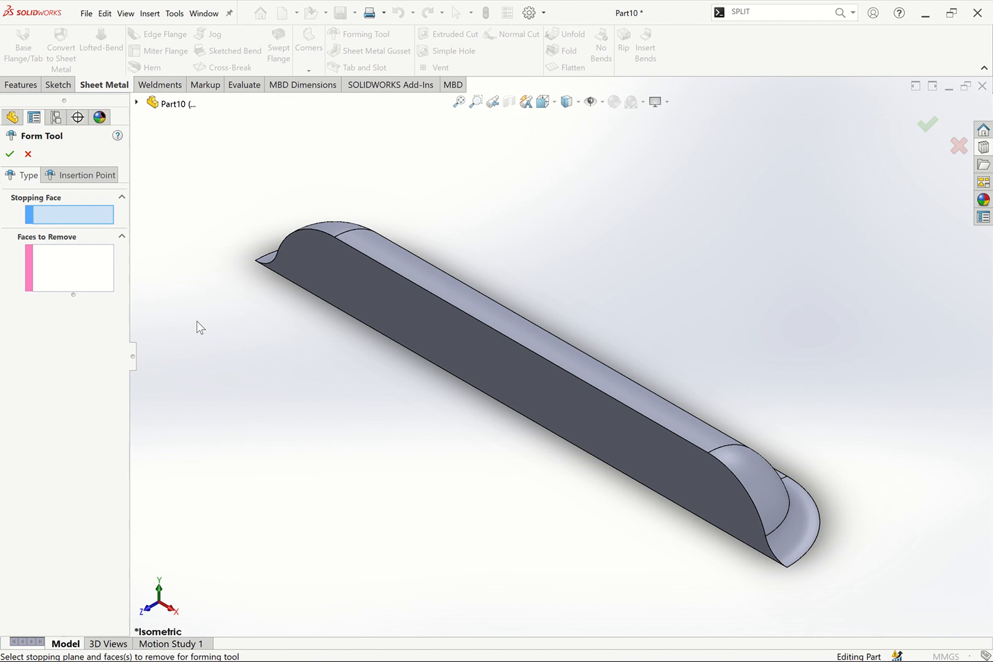
key("Up")
key("Up")
key("Up")
key("Up")
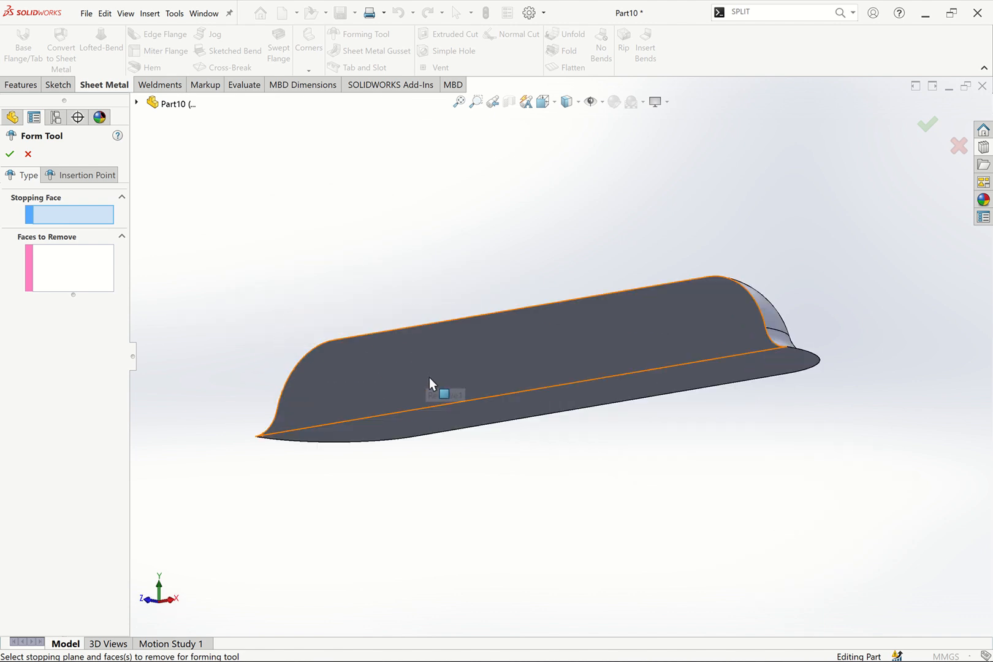
left_click(528, 408)
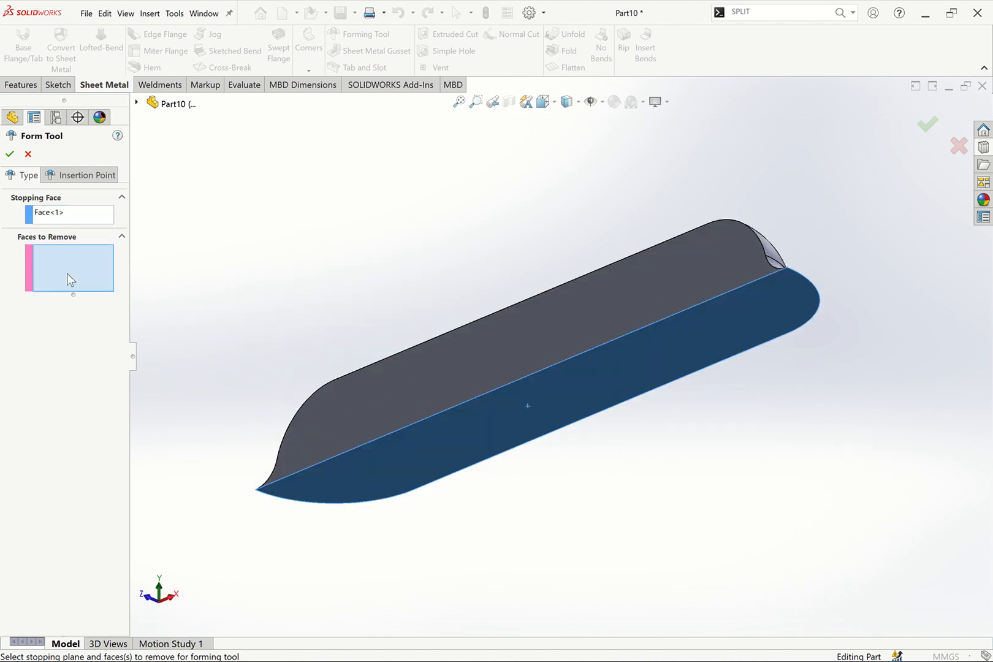
left_click(540, 327)
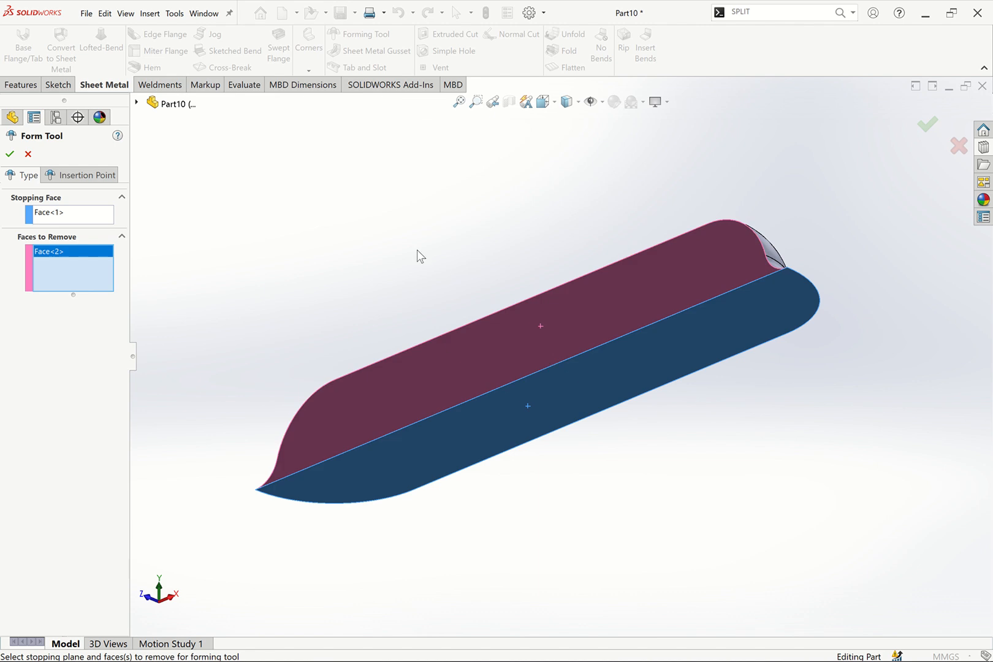
key("ctrl+7")
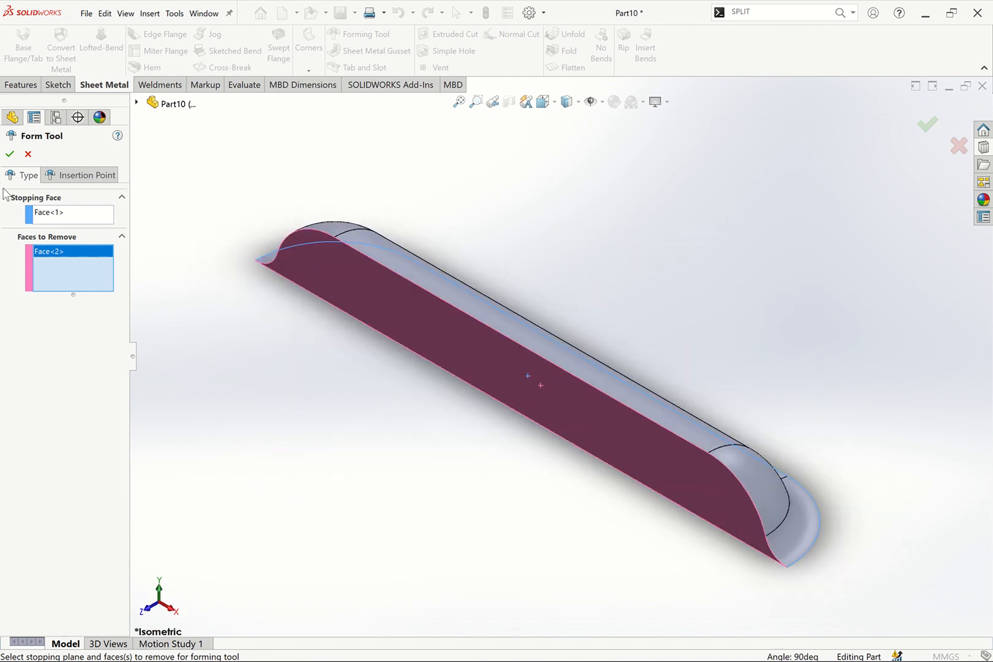
left_click(55, 174)
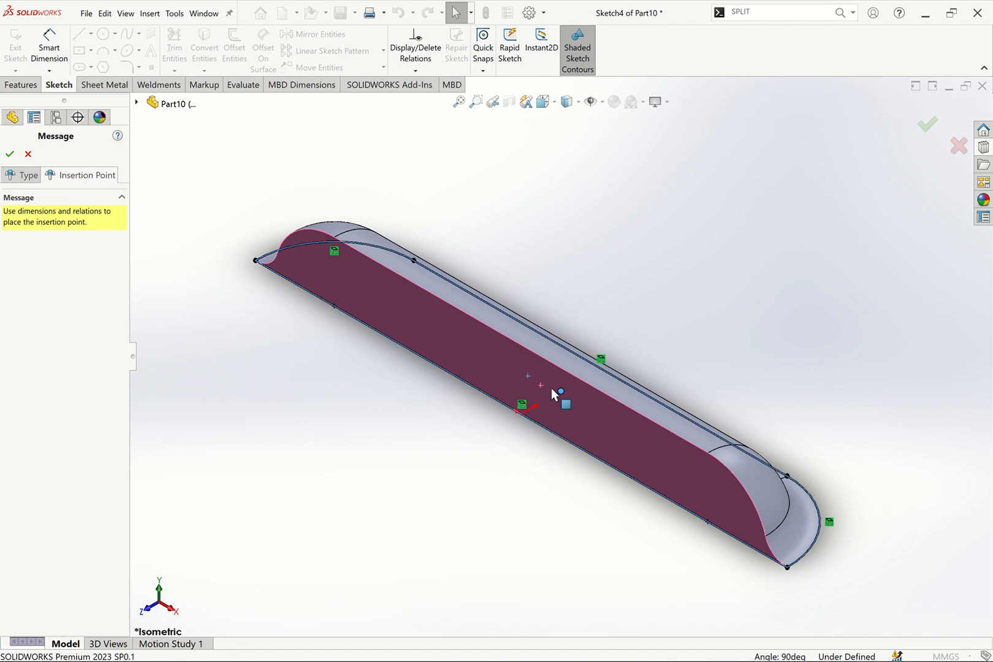
left_click(10, 154)
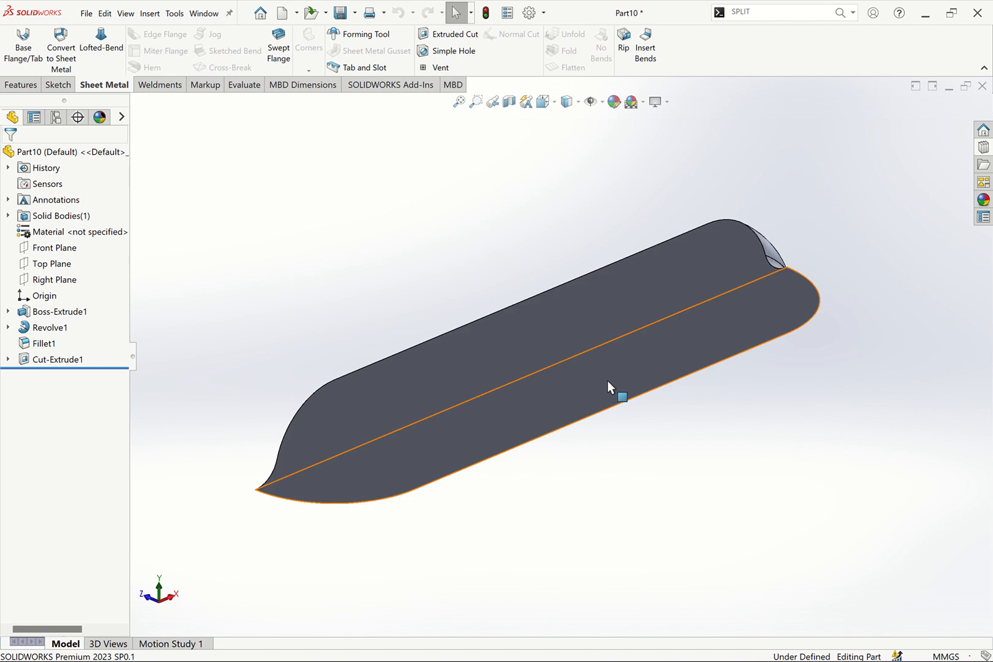
Open a sketch on the tool's bottom face and draw a vertical centerline from the origin to the opposite straight edge
left_click(638, 368)
left_click(657, 347)
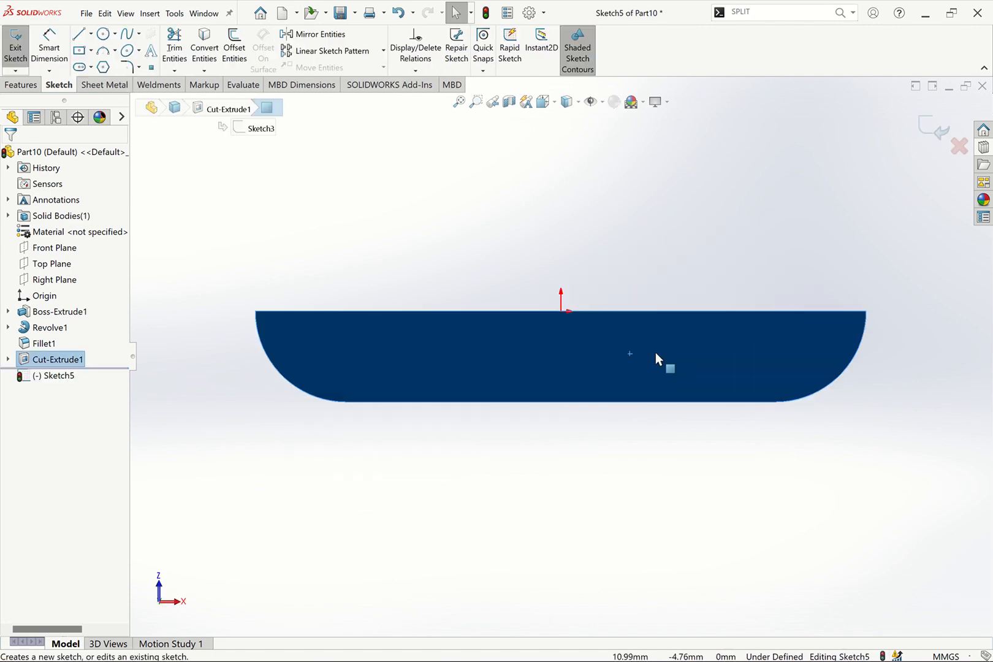
left_click(92, 34)
left_click(111, 60)
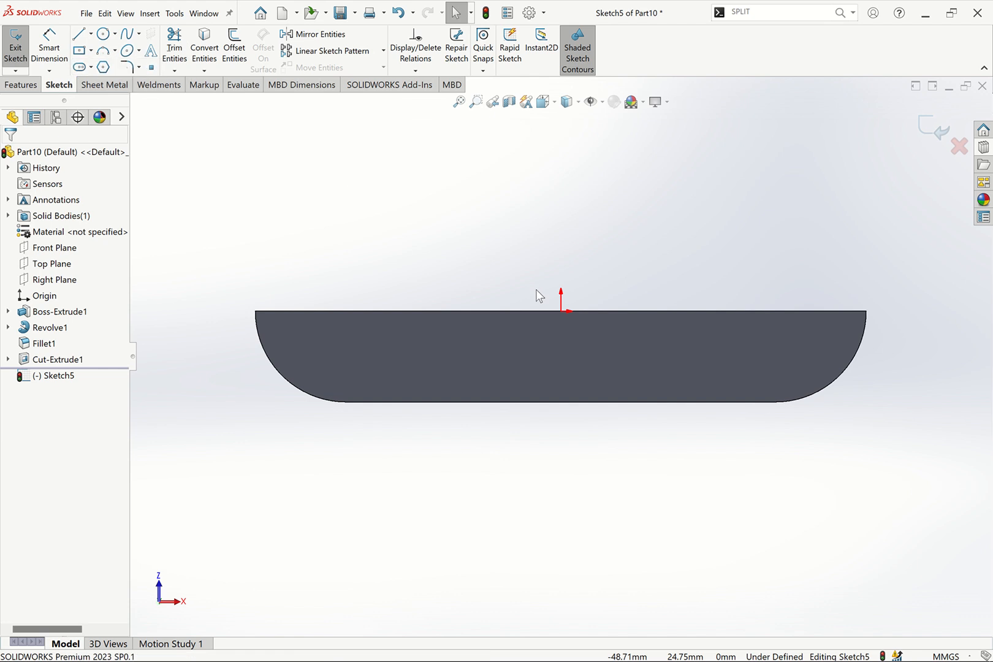
left_click(560, 311)
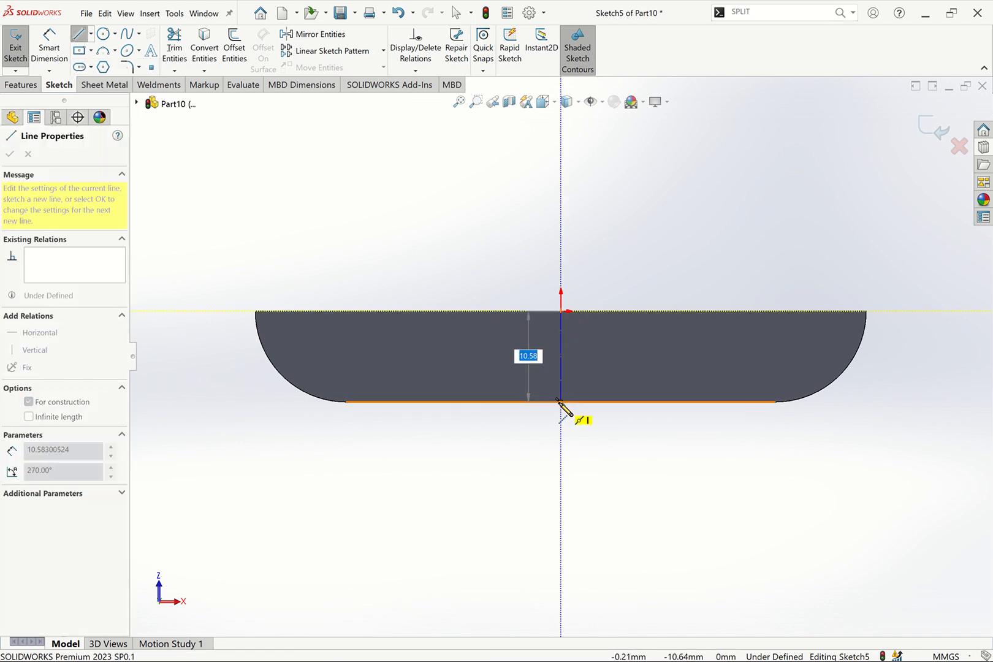
left_click(560, 402)
key("Escape")
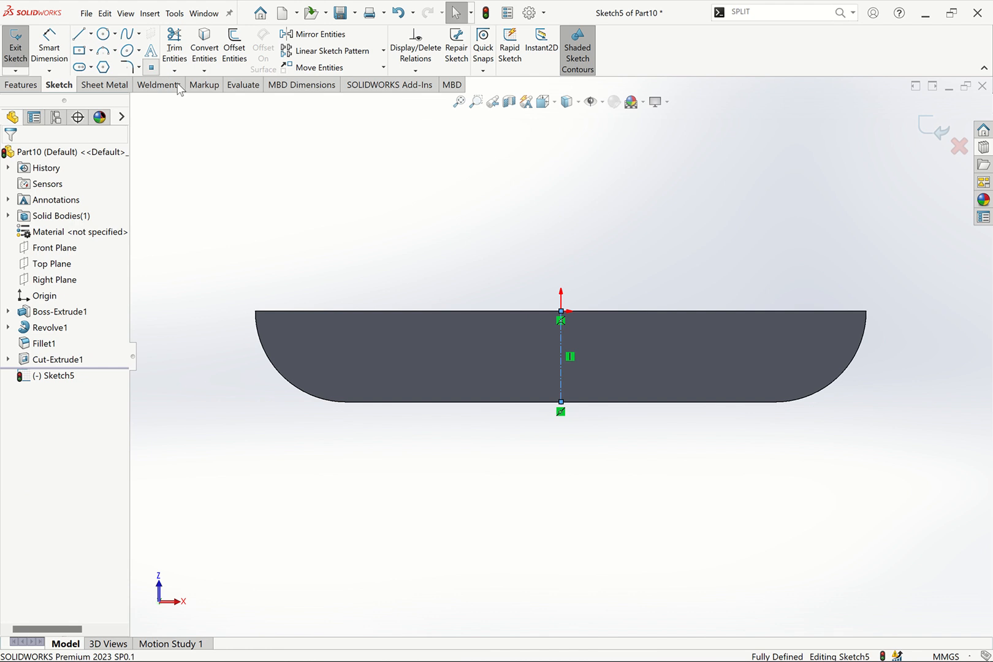
Finish and close the sketch containing the vertical centerline
left_click(560, 356)
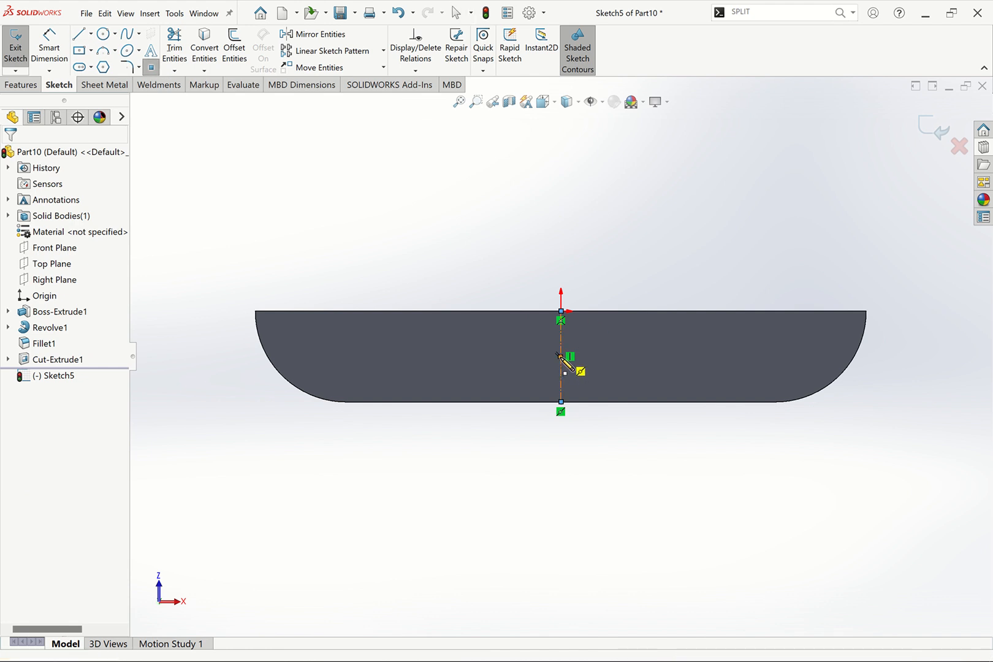
key("Escape")
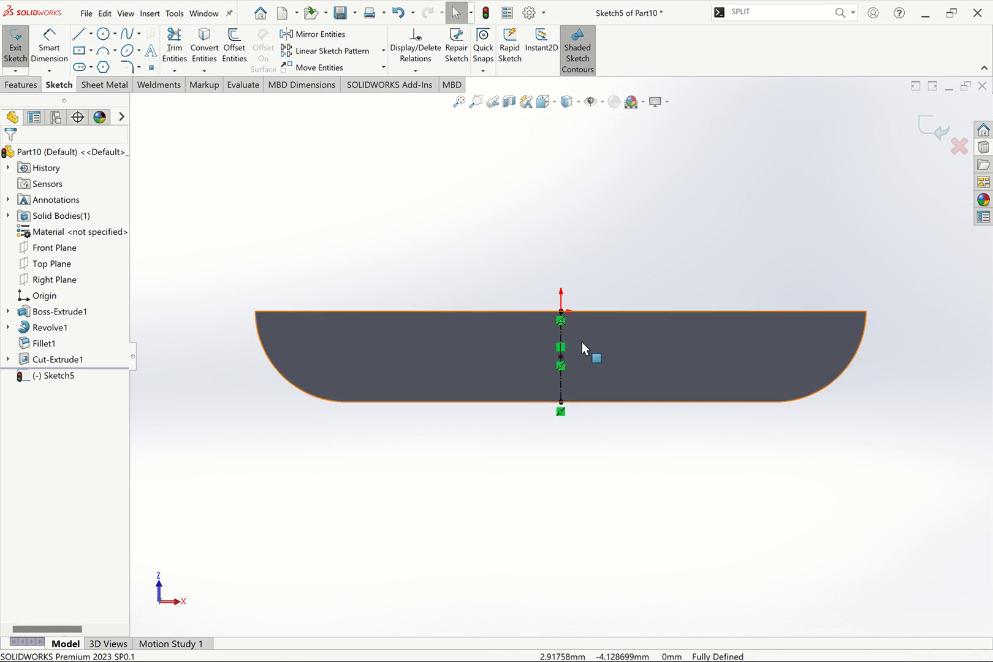
double_click(835, 180)
key("ctrl+7")
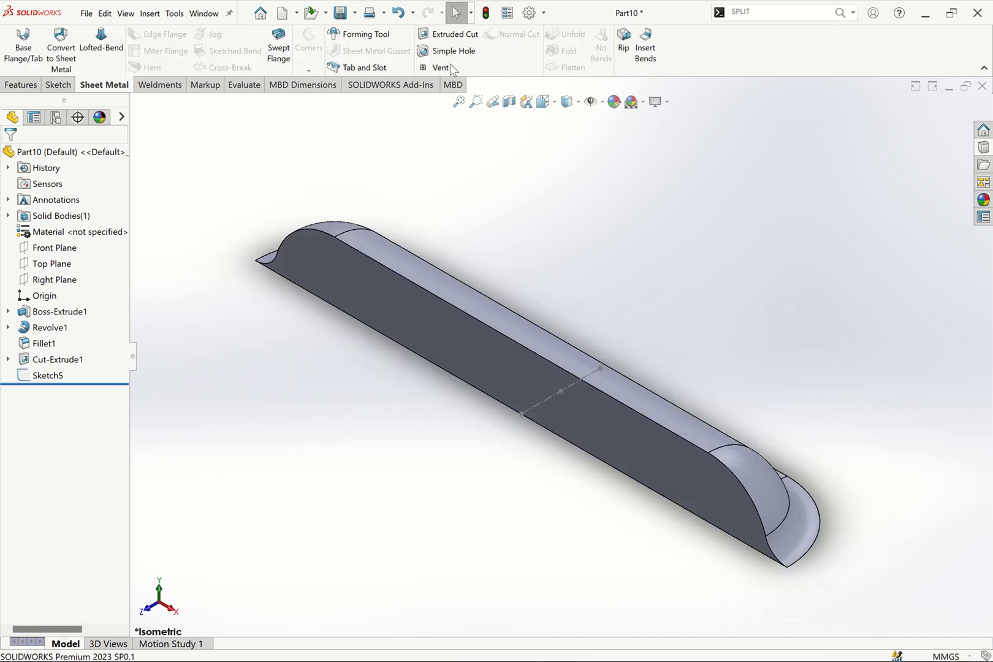
Apply the Forming Tool feature using the flat bottom face as stopping face and the flat vertical face as the face to remove
left_click(365, 39)
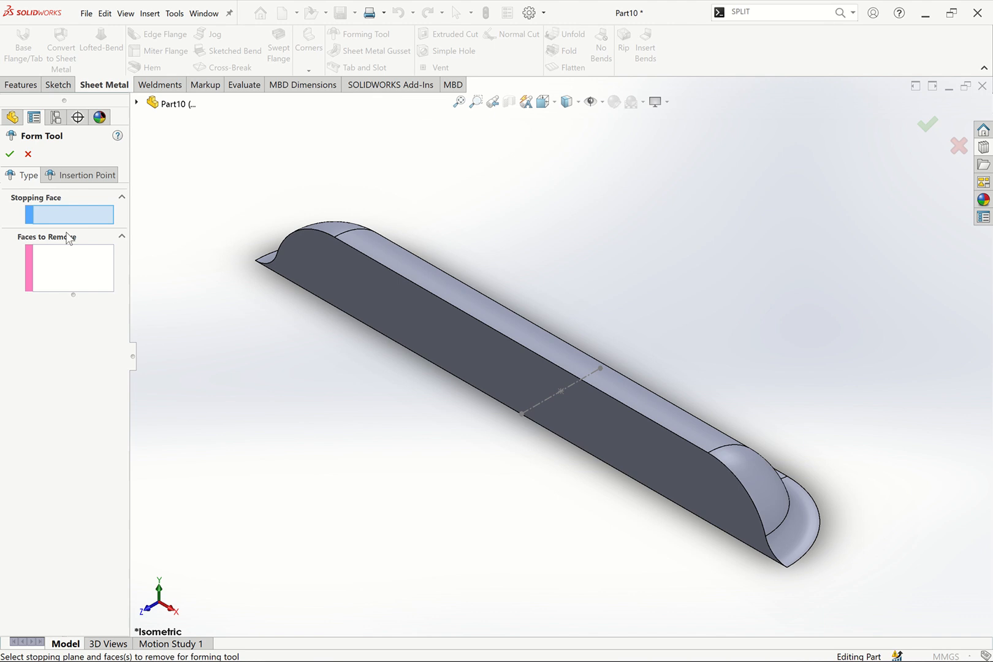
key("Up")
key("Up")
key("Up")
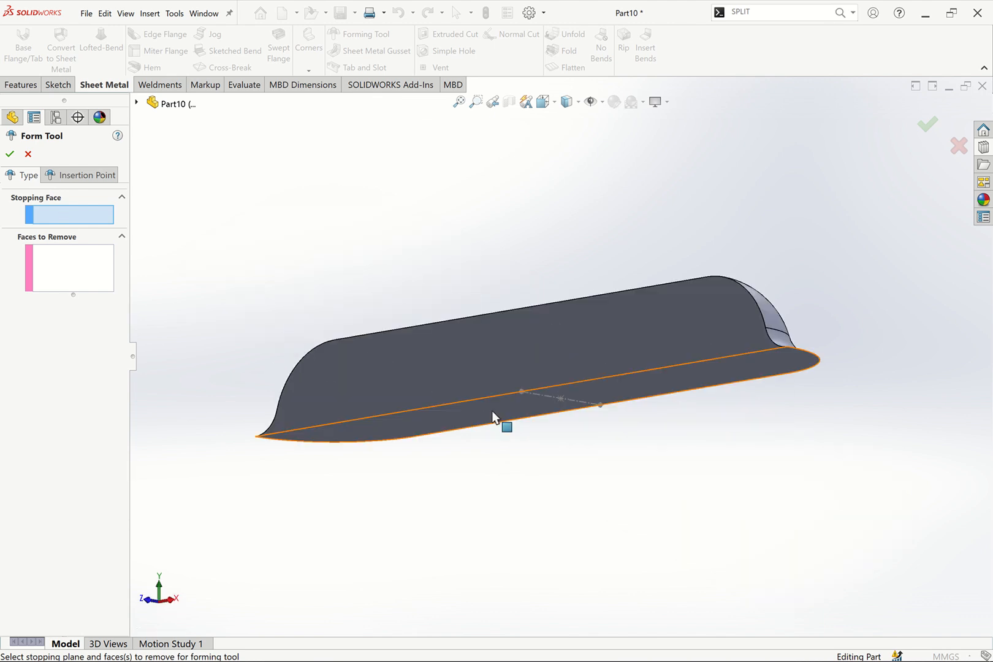
left_click(498, 414)
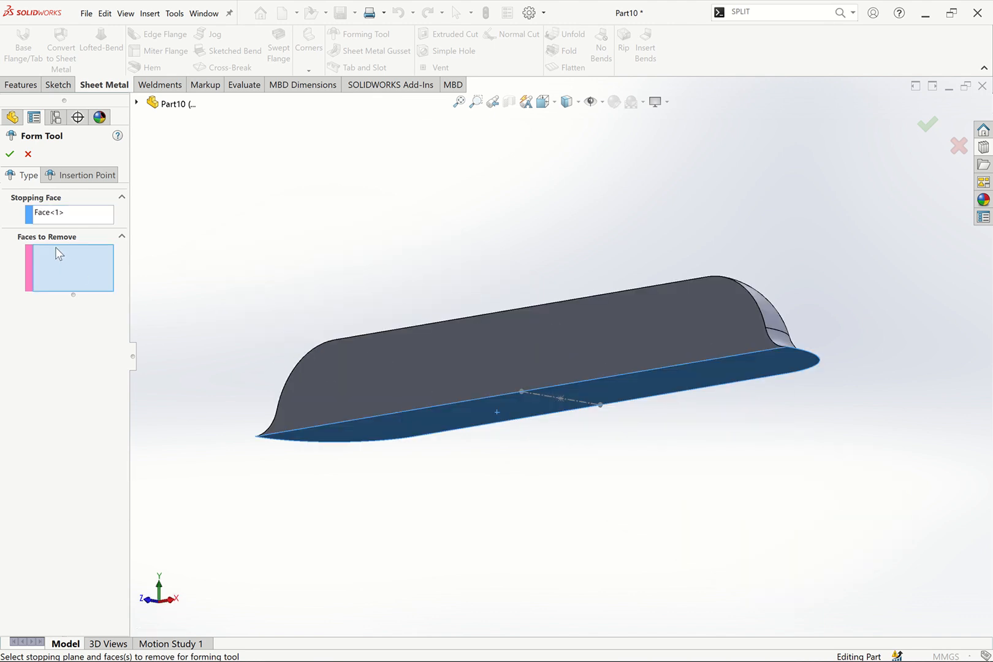
left_click(426, 366)
key("Down")
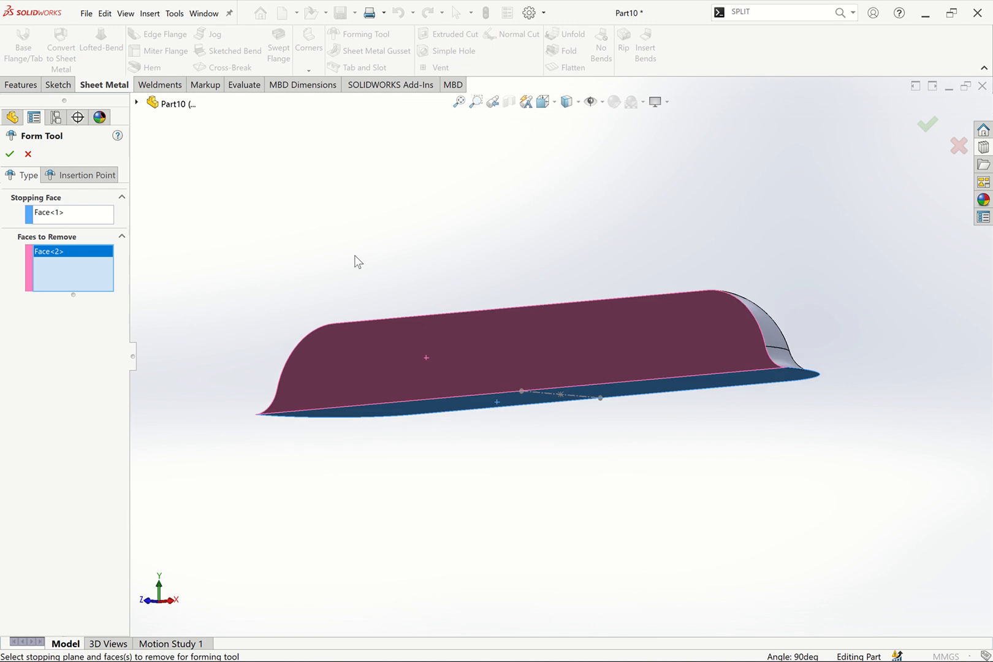
key("ctrl+7")
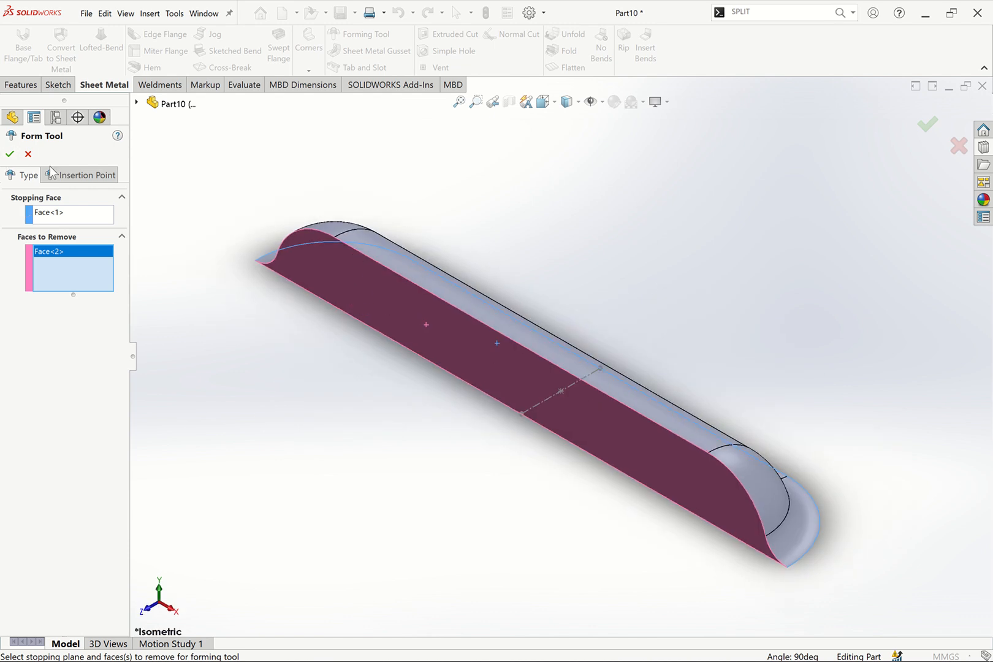
left_click(61, 177)
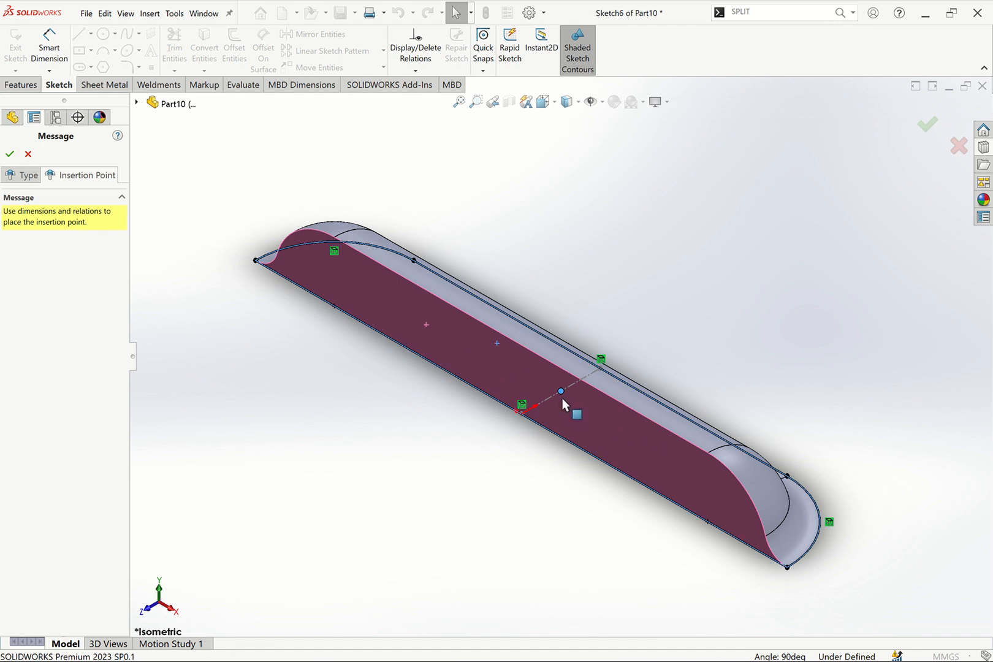
left_click(9, 154)
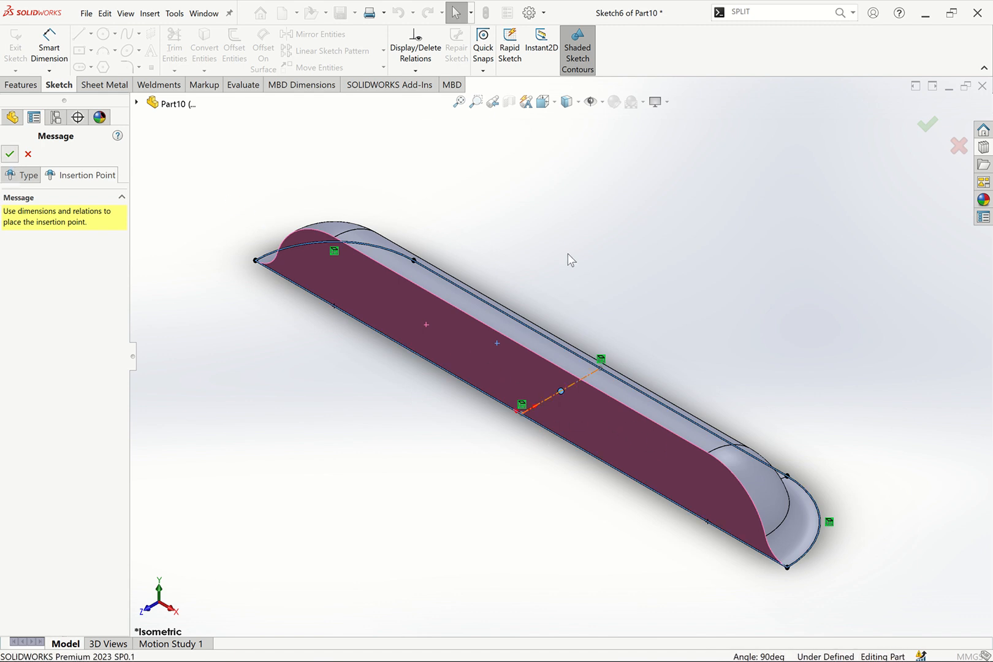
left_click(354, 13)
left_click(355, 48)
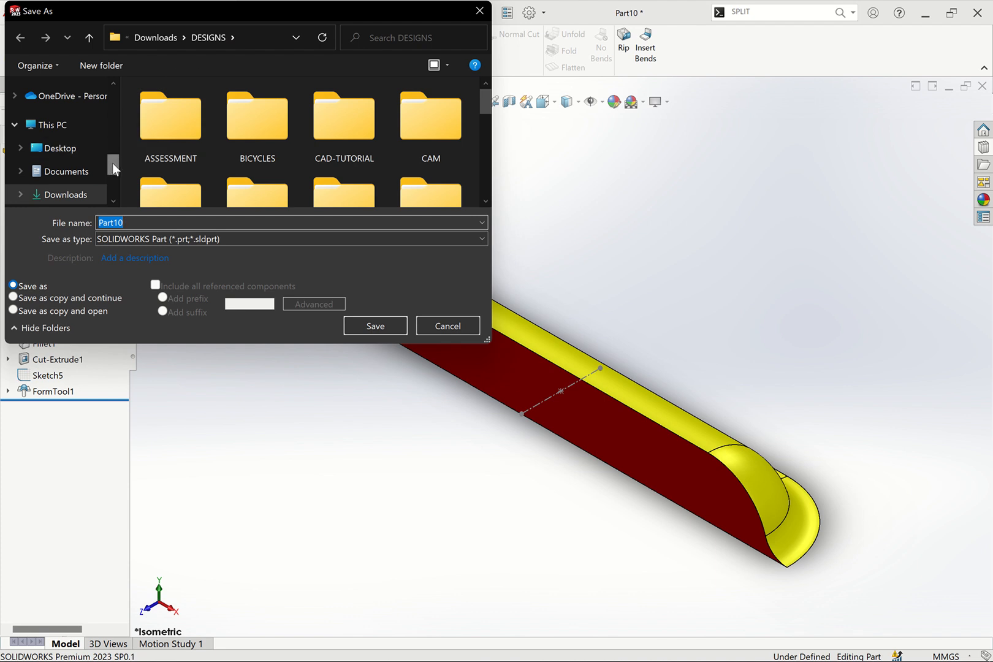
left_click_drag(113, 163, 112, 172)
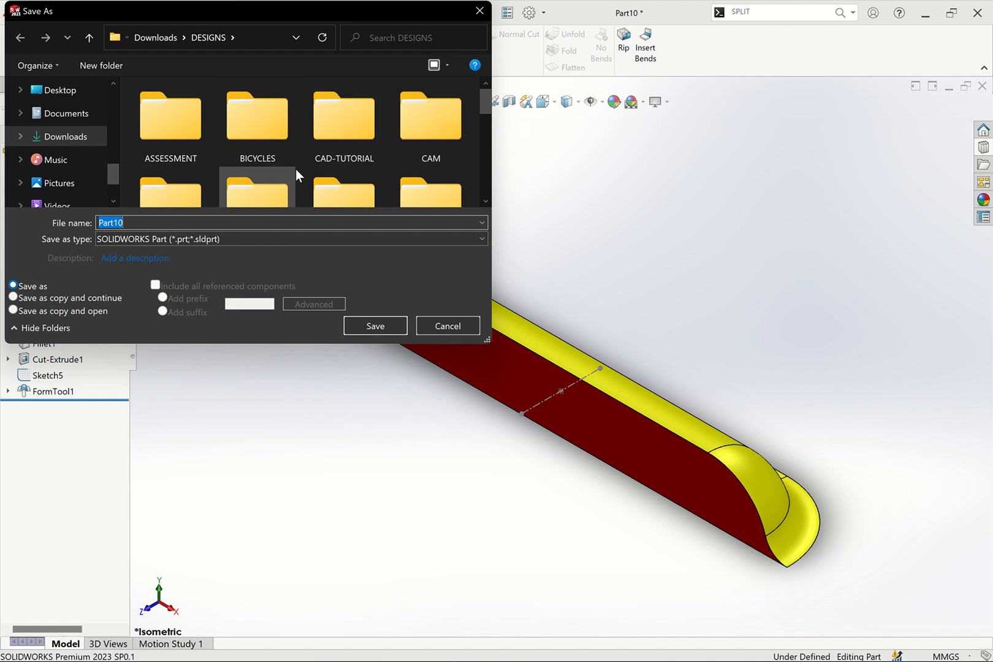
left_click(479, 18)
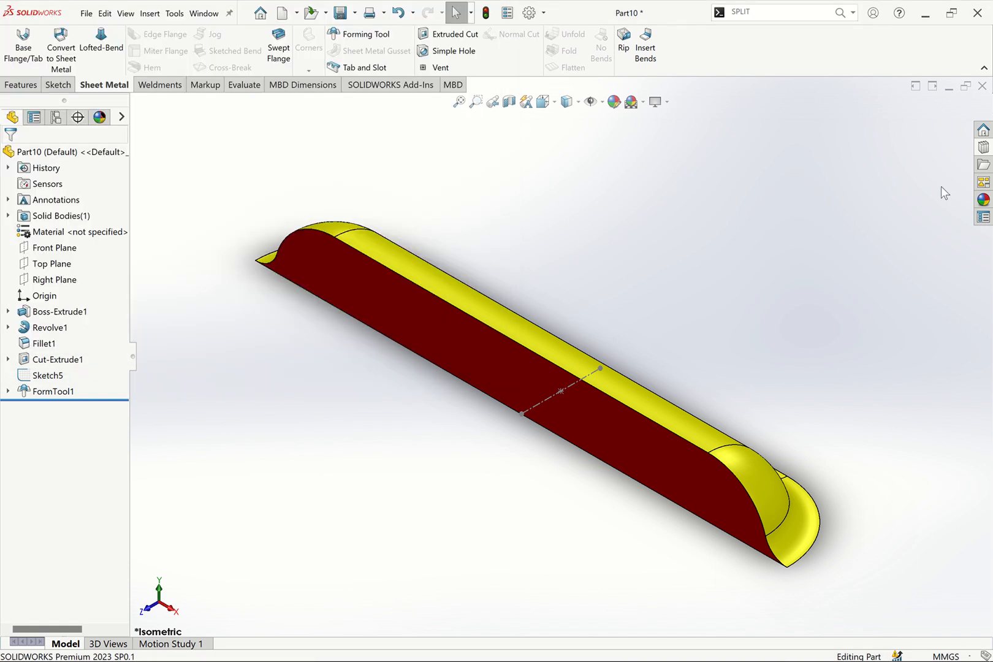
Open Save As and browse to the louvers folder under ProgramData > SOLIDWORKS > SOLIDWORKS 2023 > design library > forming tools
left_click(983, 148)
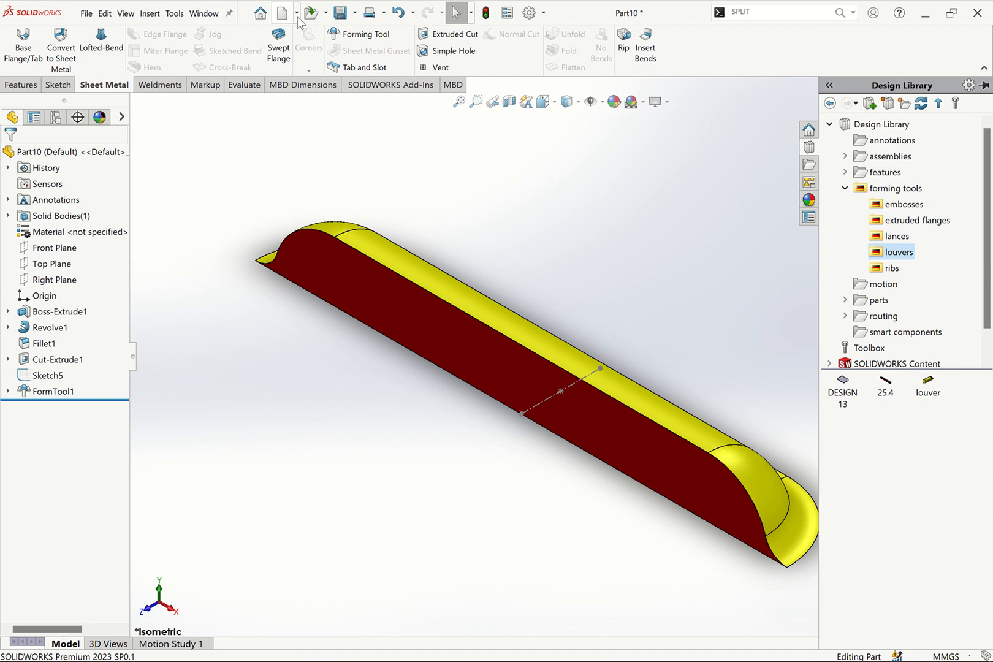
left_click(355, 13)
left_click(359, 52)
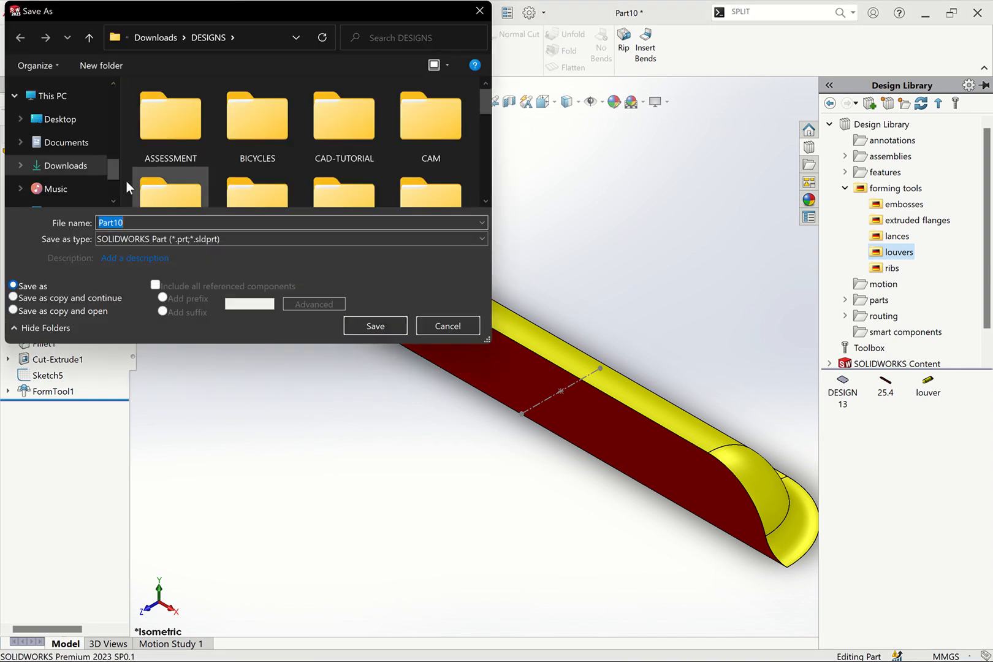
left_click(87, 95)
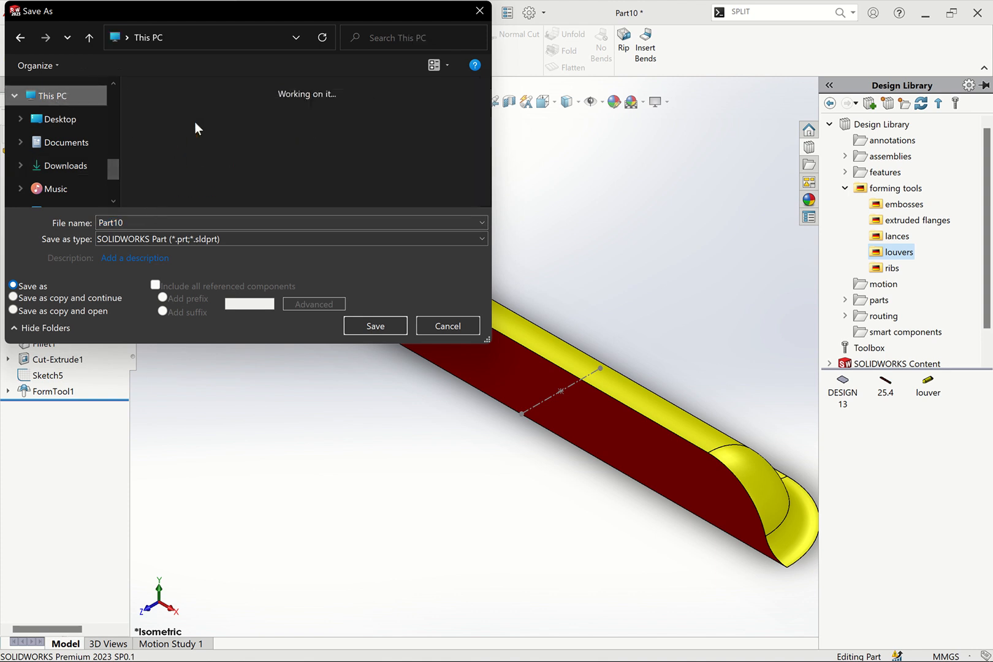
scroll(215, 141, "down", 3)
left_click(215, 185)
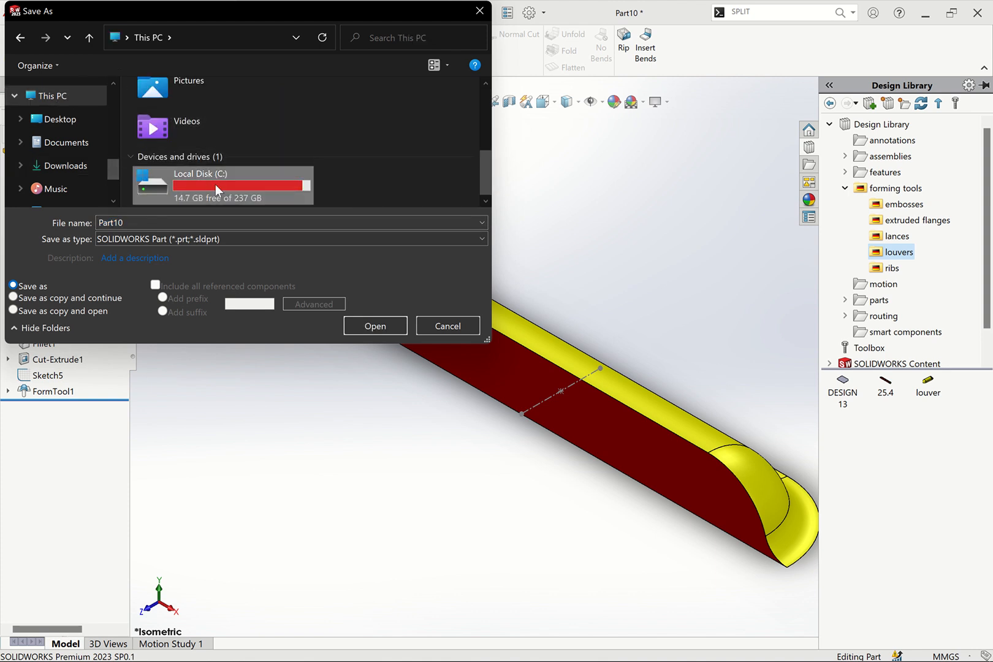
double_click(216, 184)
scroll(203, 153, "down", 6)
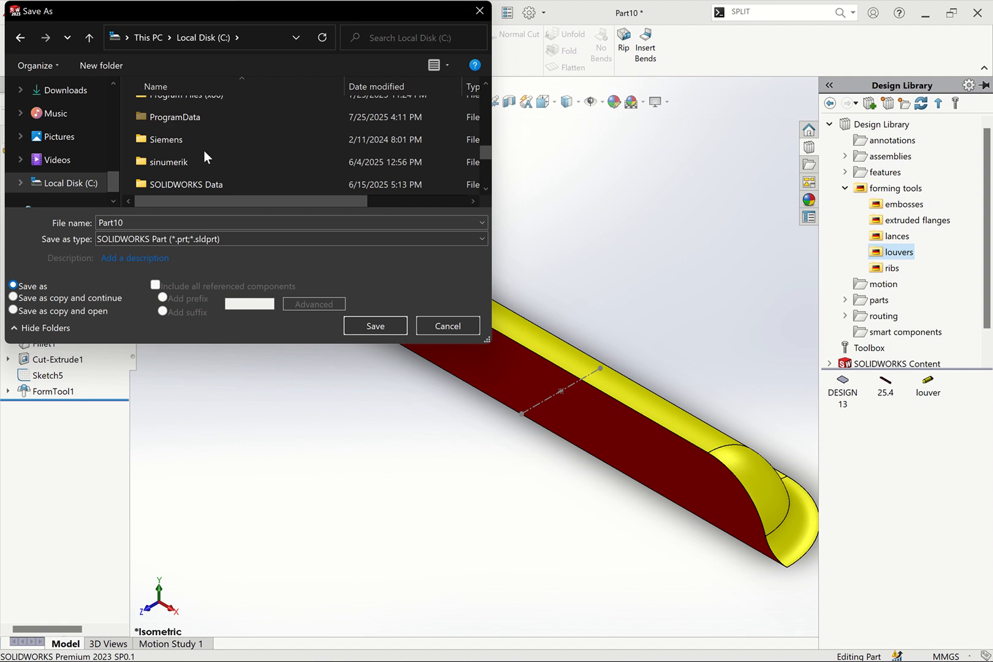
double_click(176, 119)
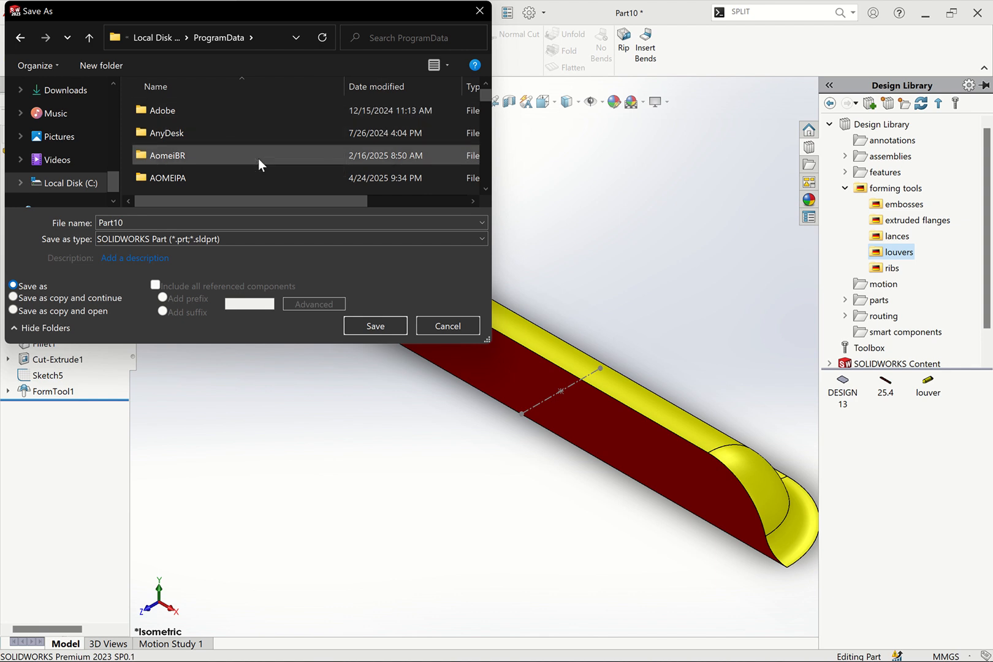
scroll(258, 158, "down", 1)
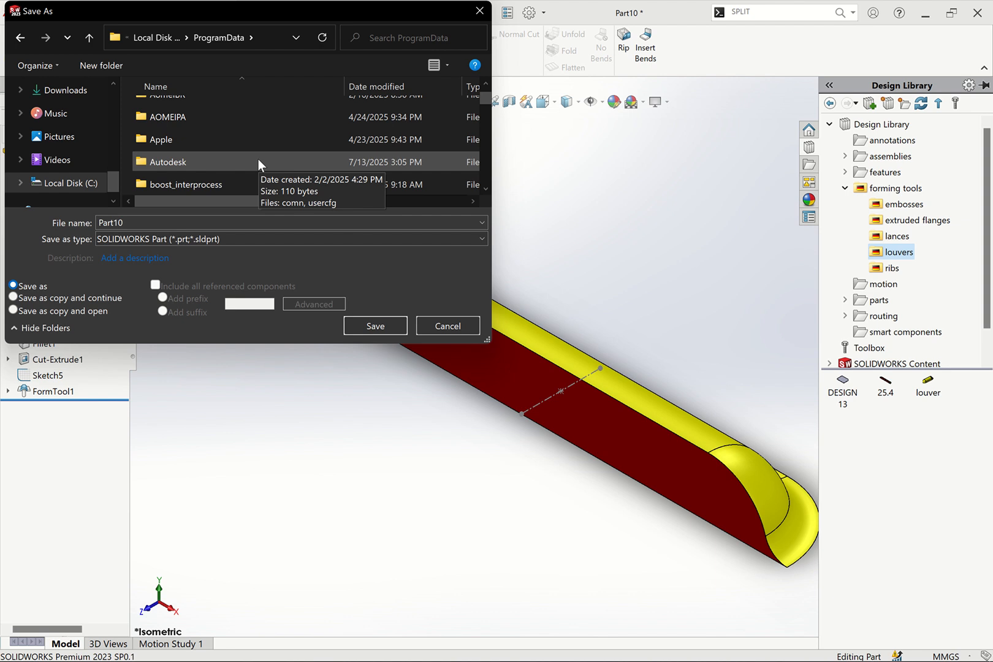
scroll(258, 159, "down", 2)
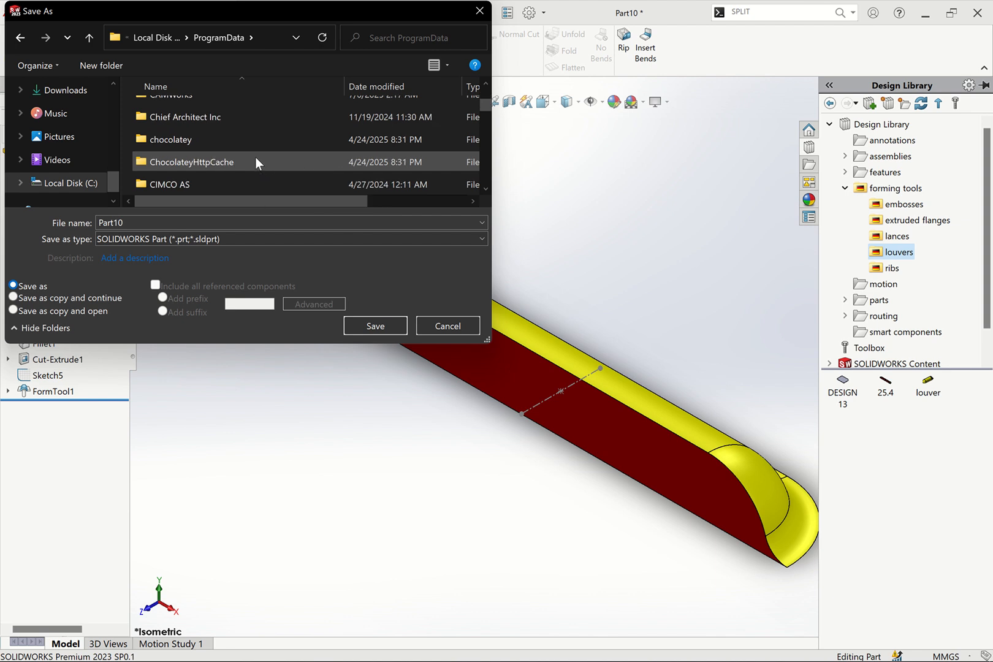
scroll(255, 157, "down", 2)
left_click(228, 131)
key("s")
scroll(221, 140, "down", 3)
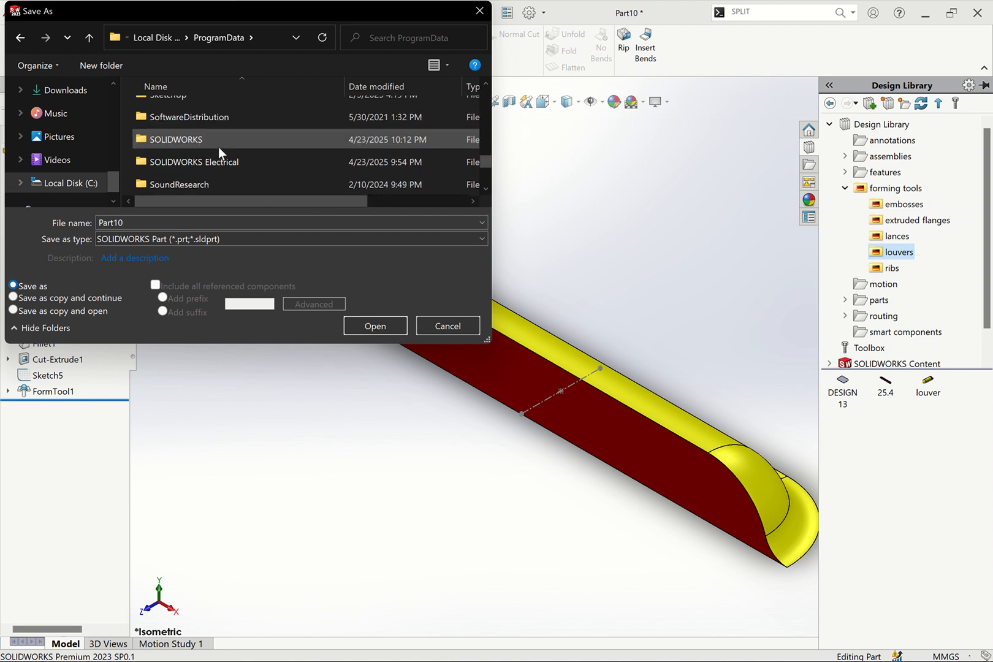
scroll(236, 143, "up", 1)
double_click(223, 131)
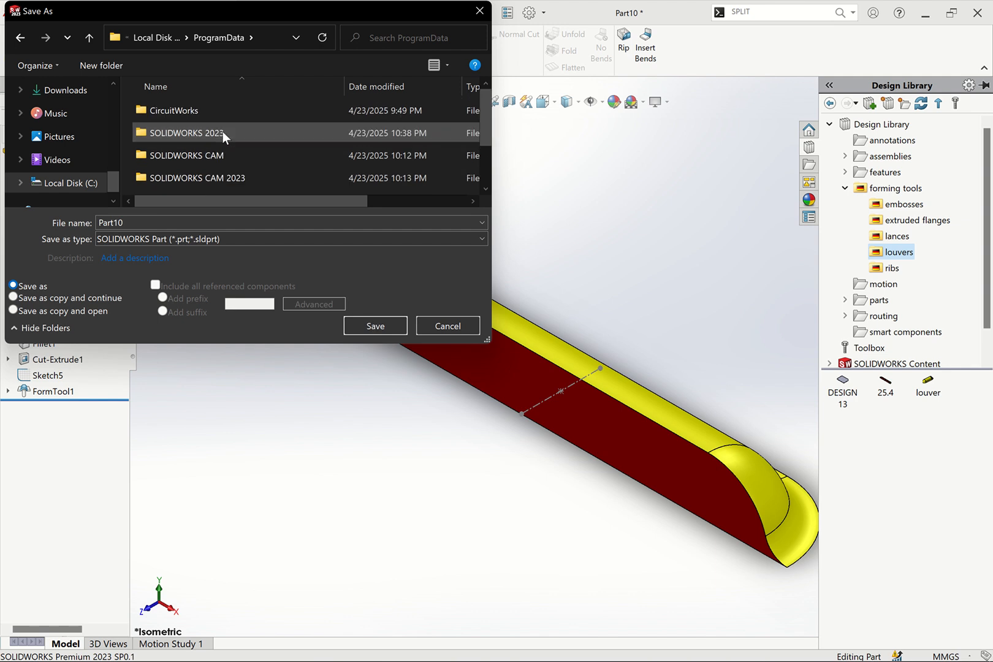
double_click(223, 132)
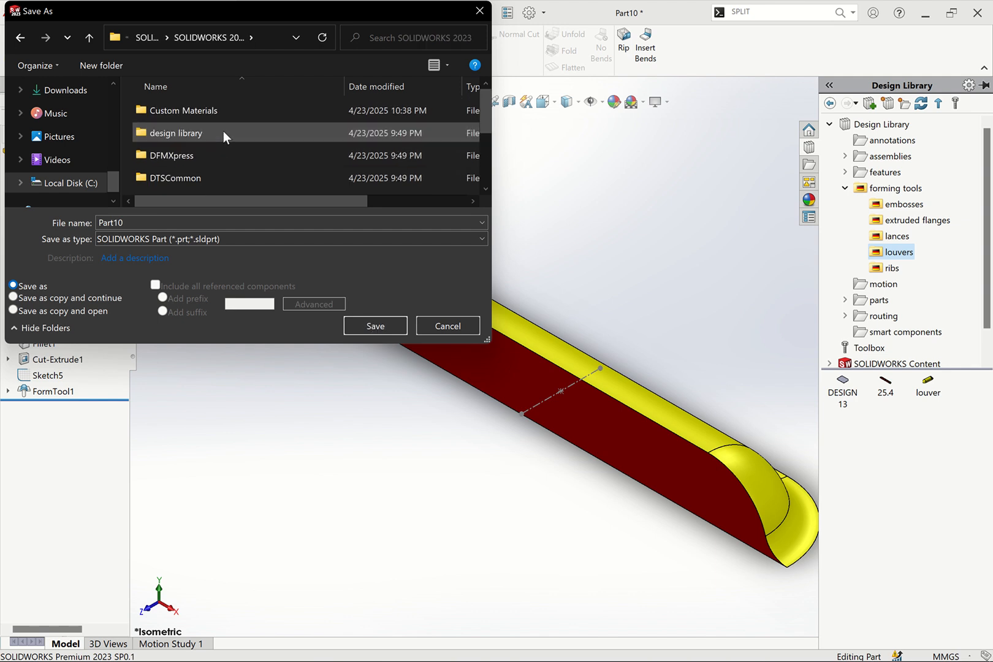
double_click(201, 133)
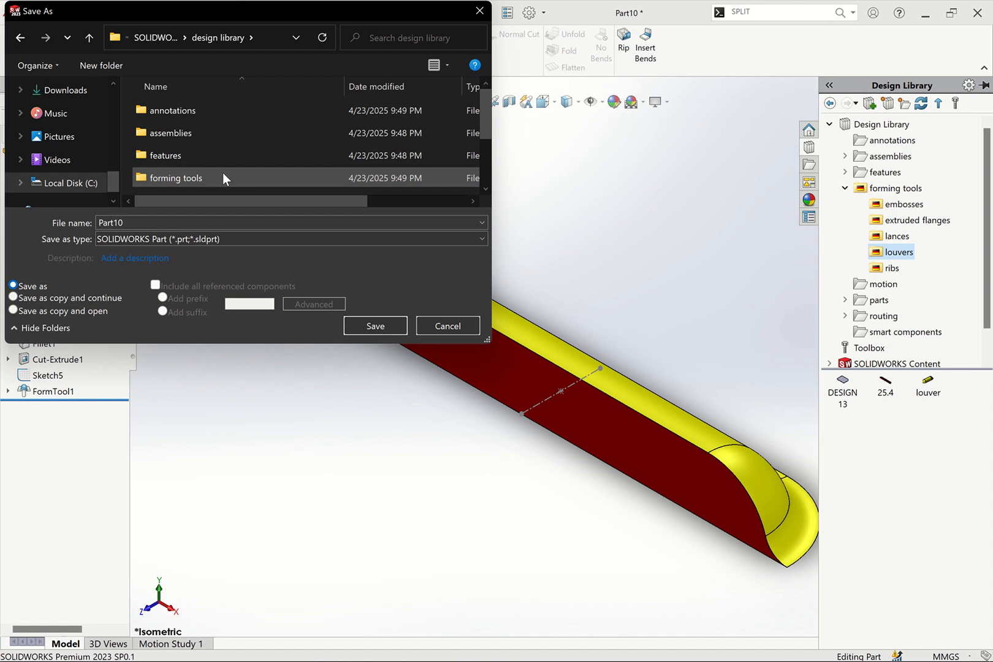
left_click(201, 177)
double_click(202, 177)
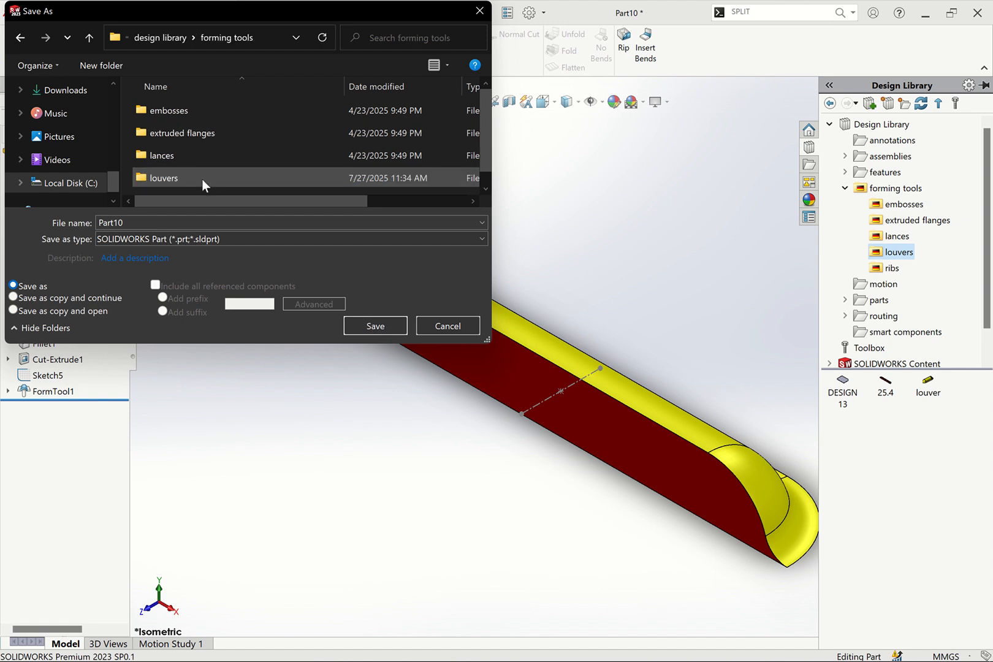
left_click(194, 175)
double_click(194, 174)
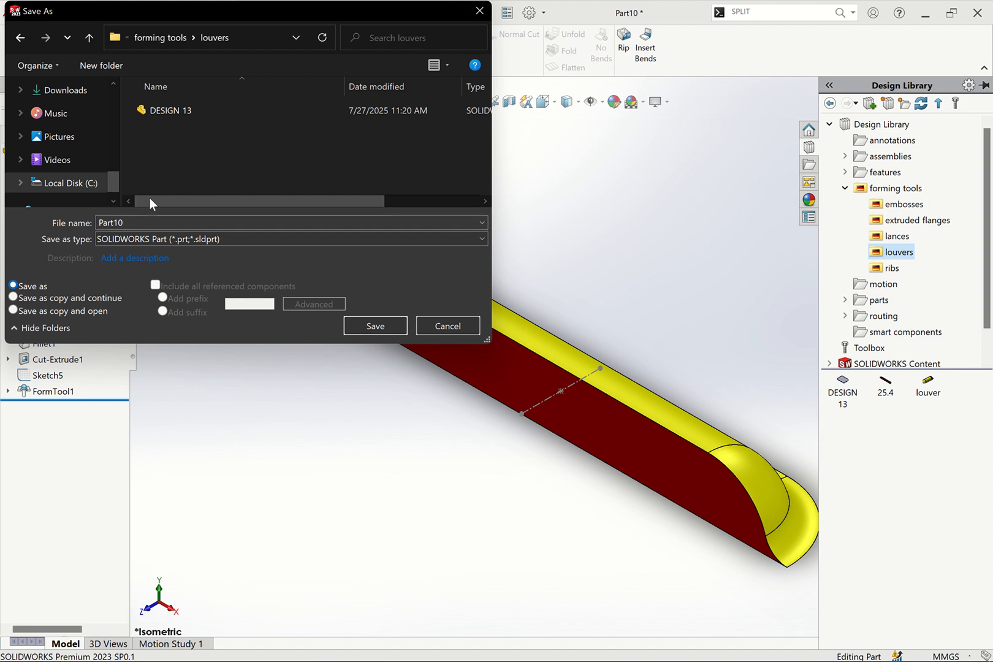
Name the file Louver design 1
double_click(141, 223)
type("L")
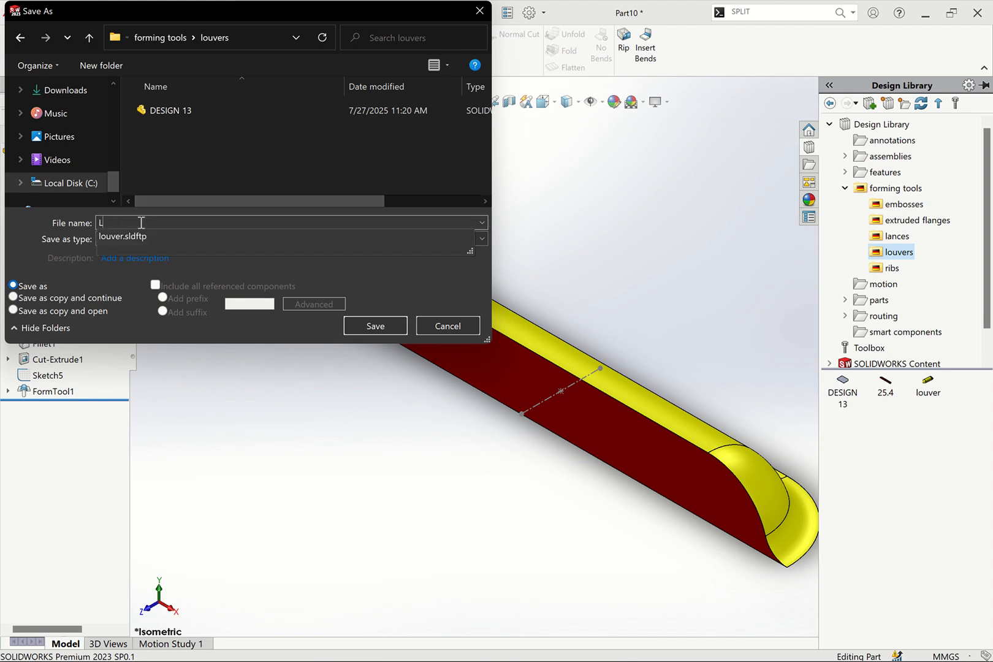
type("ouvr")
key("BackSpace")
type("er design 1")
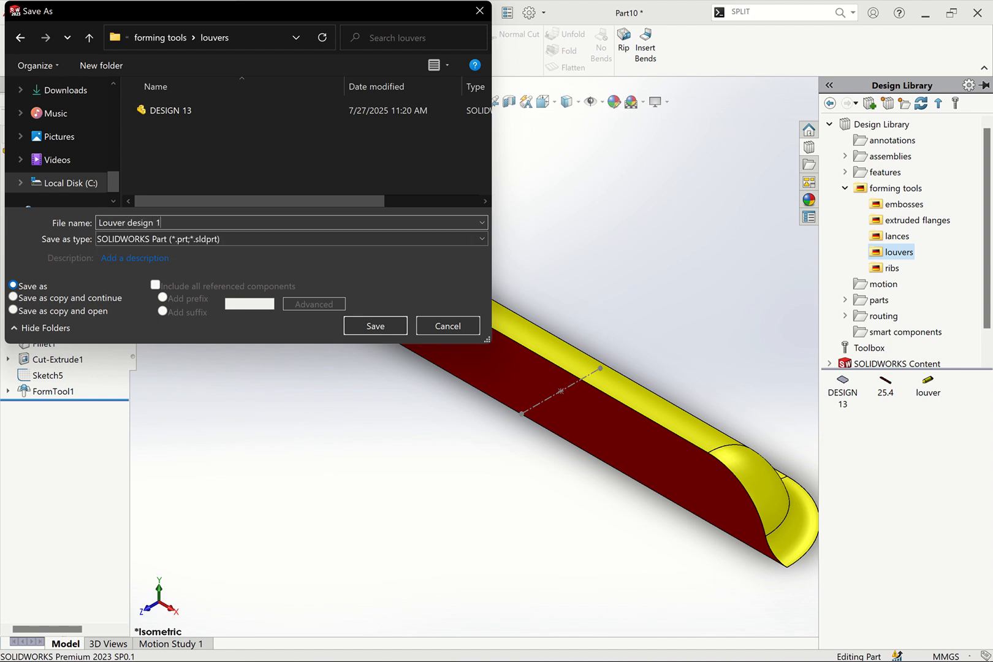
Set the save type to Form Tool (*.sldftp)
left_click(182, 241)
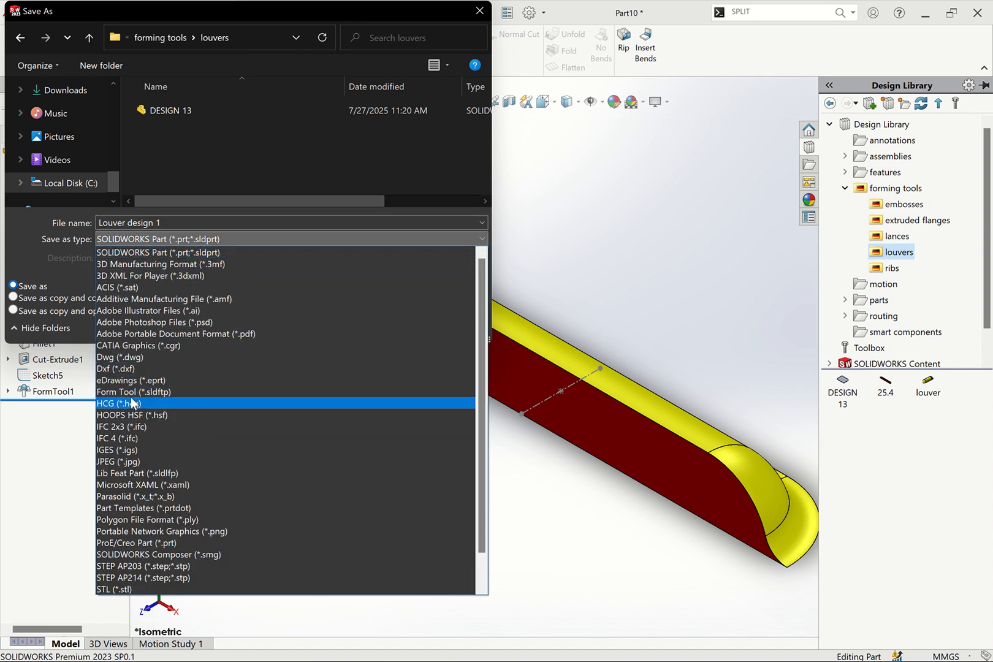
left_click(149, 392)
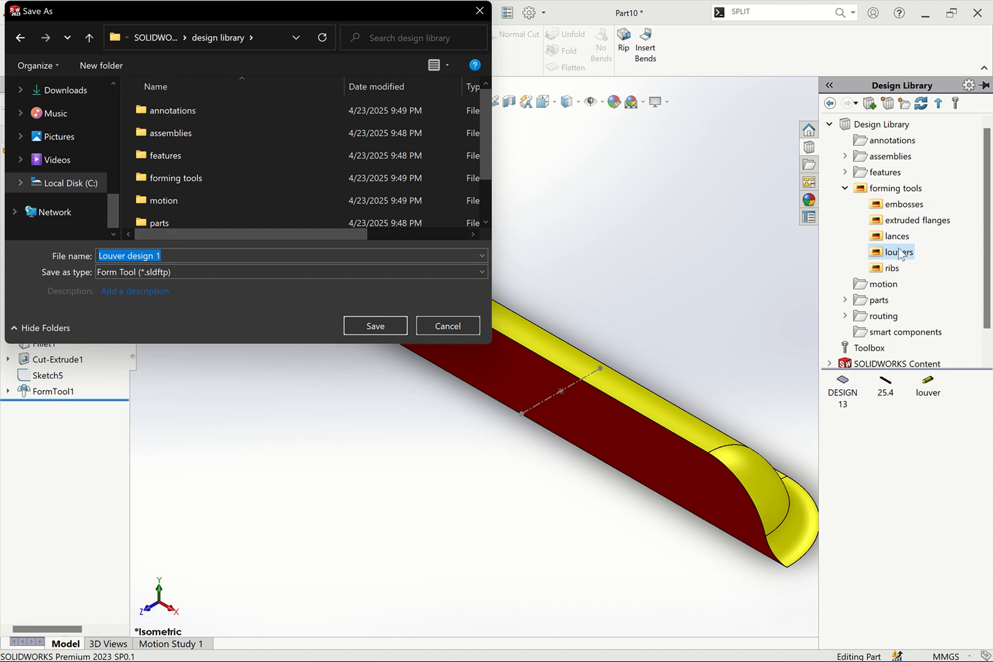
left_click(186, 273)
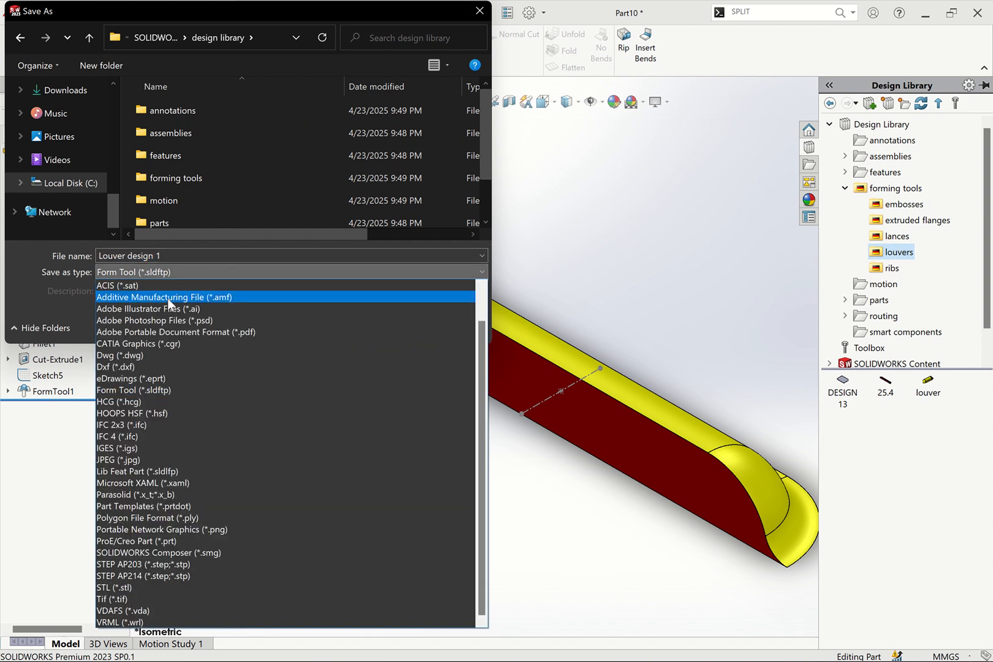
left_click(174, 307)
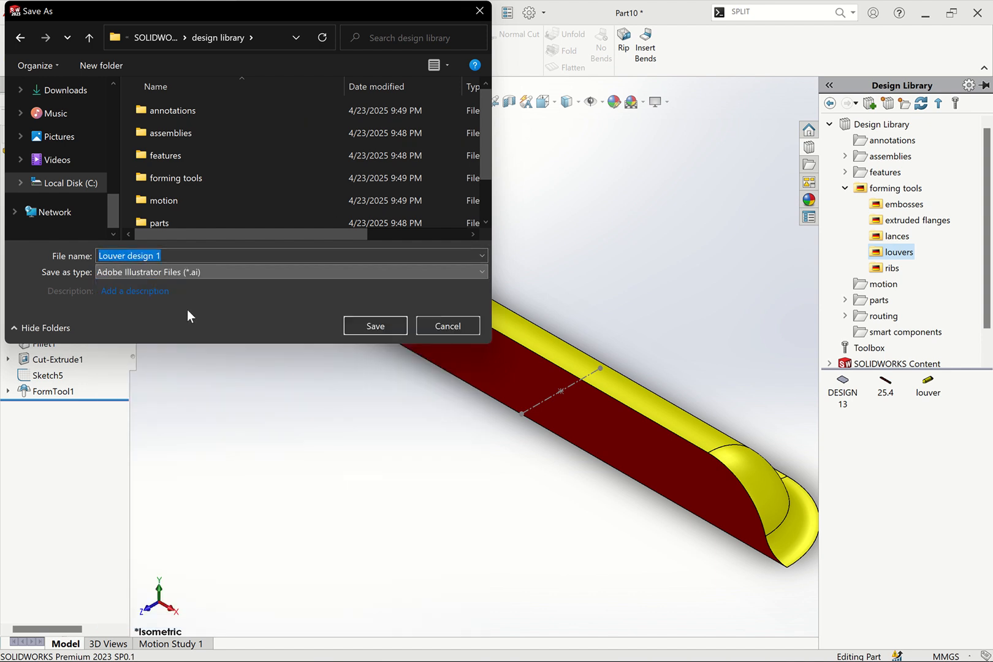
left_click(204, 273)
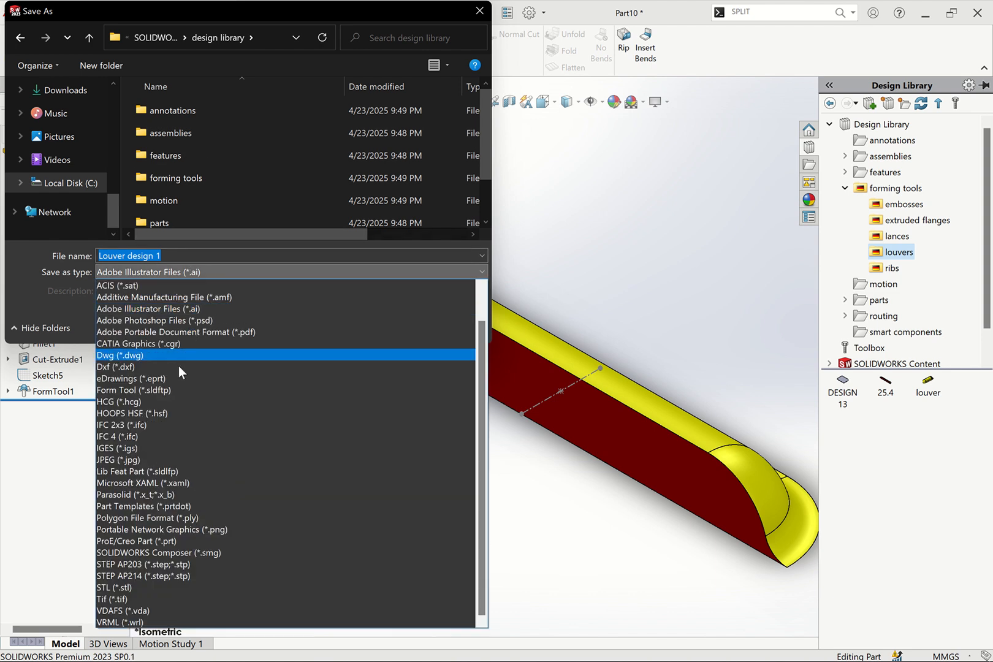
left_click(160, 397)
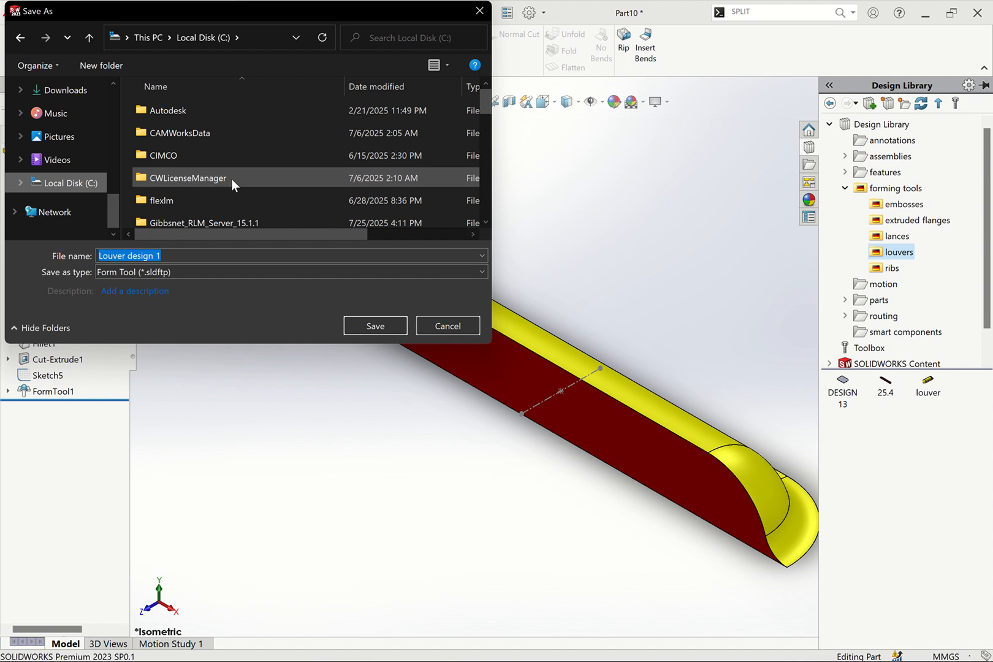
Browse to the louvers folder under ProgramData > SOLIDWORKS > SOLIDWORKS 2023 > design library > forming tools and save the form tool there
scroll(220, 164, "down", 5)
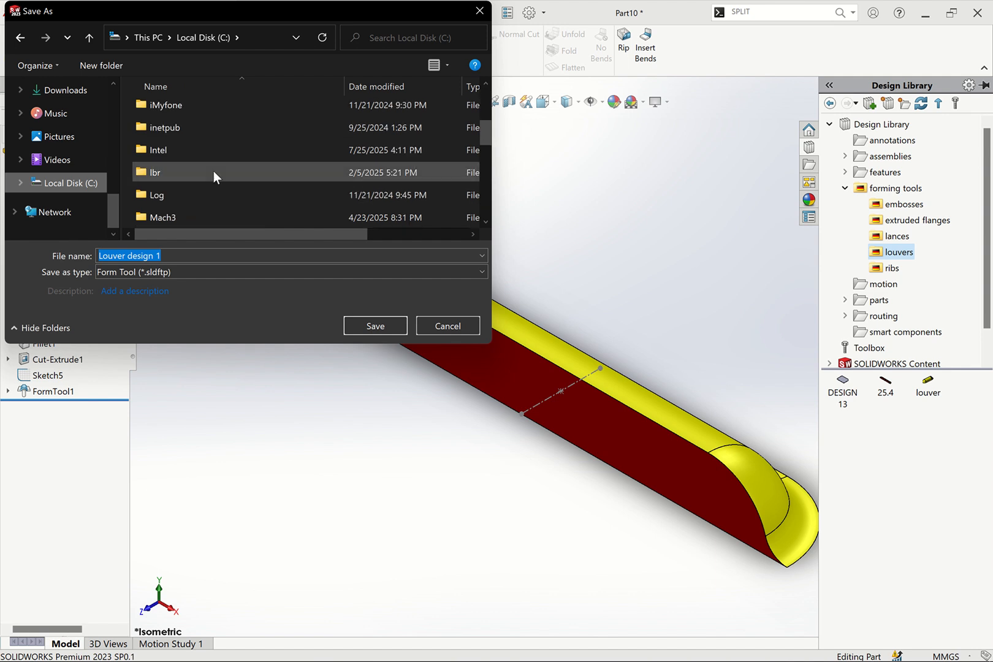
left_click(196, 142)
scroll(198, 136, "down", 3)
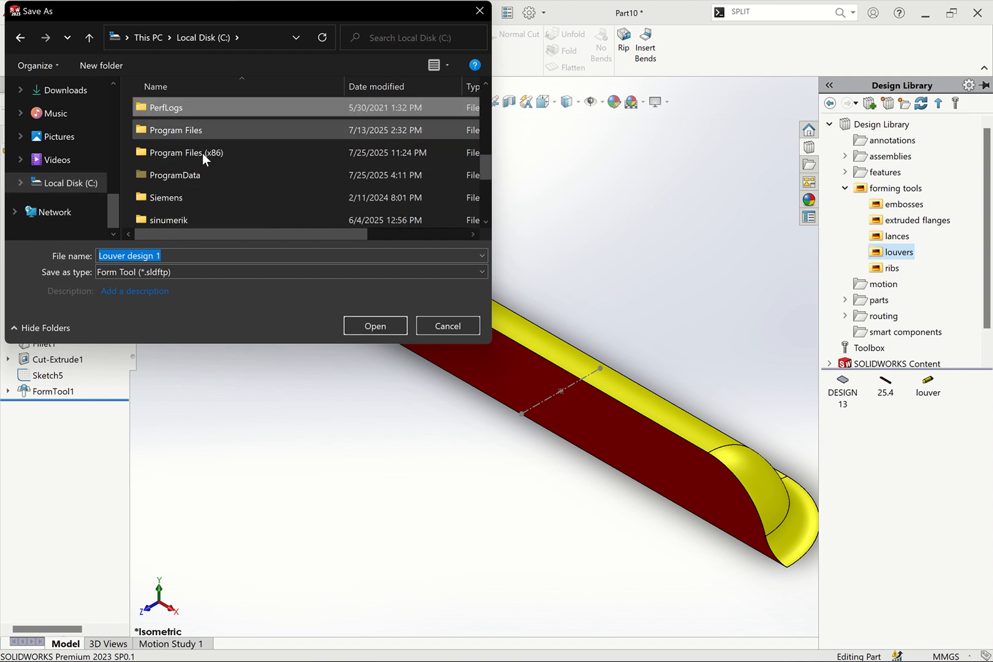
left_click(199, 175)
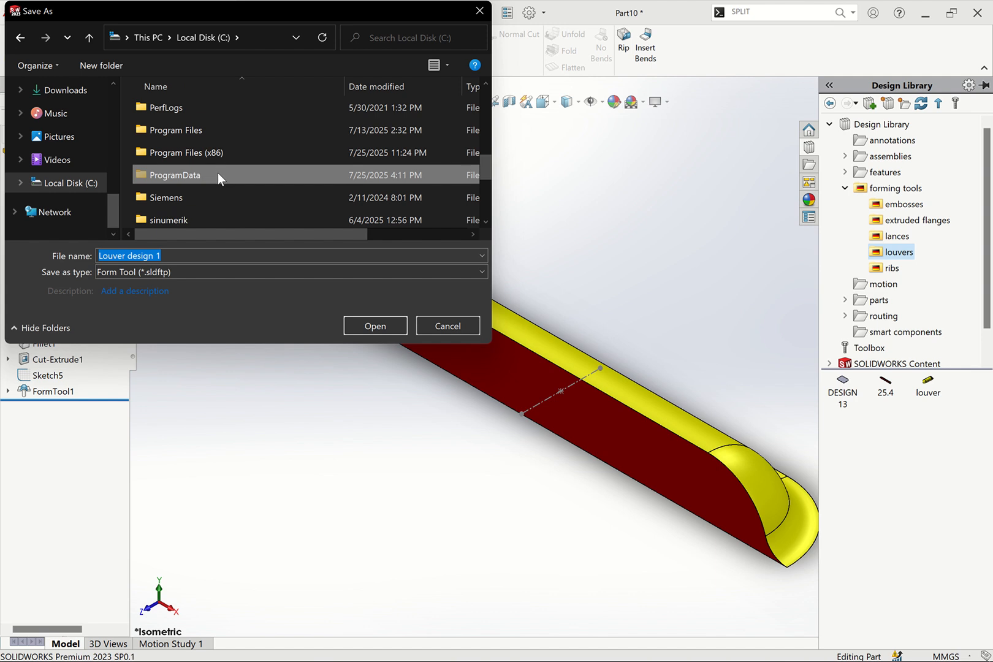
double_click(217, 174)
left_click(214, 153)
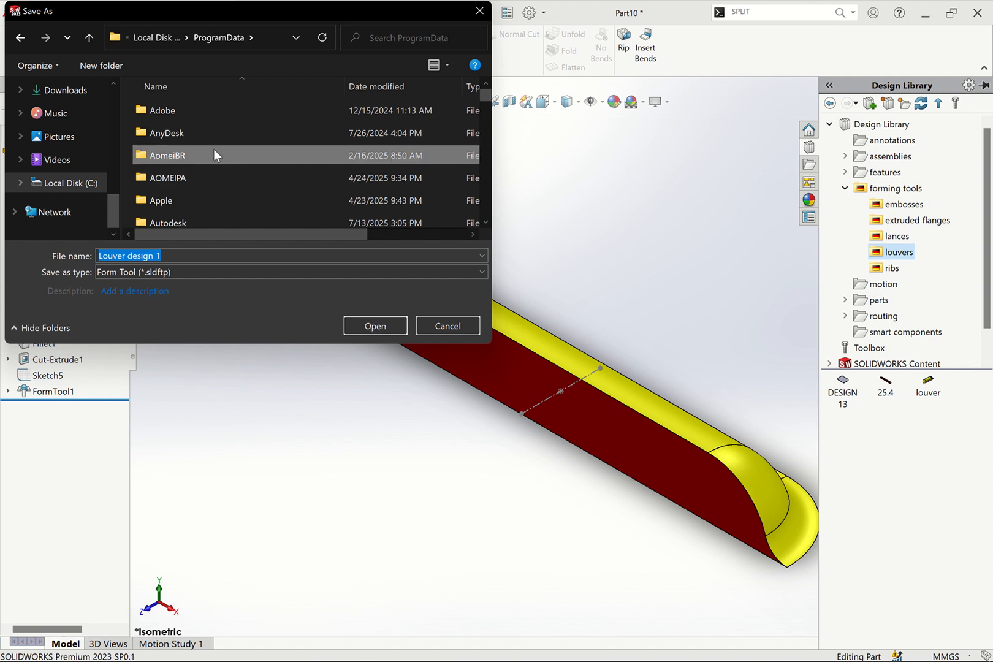
scroll(213, 152, "down", 10)
scroll(199, 169, "down", 1)
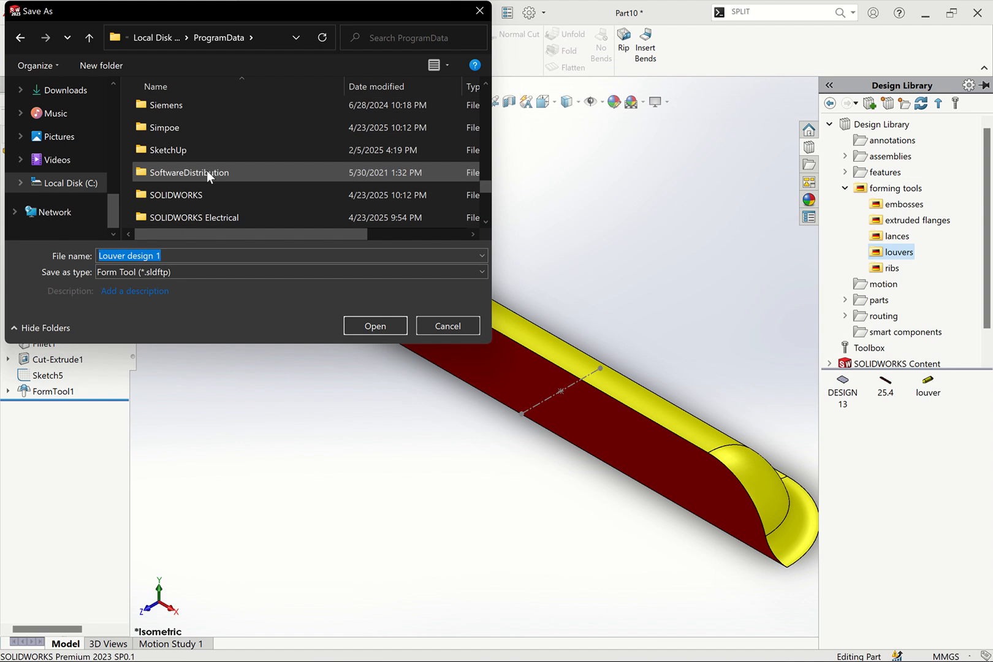
scroll(207, 171, "down", 2)
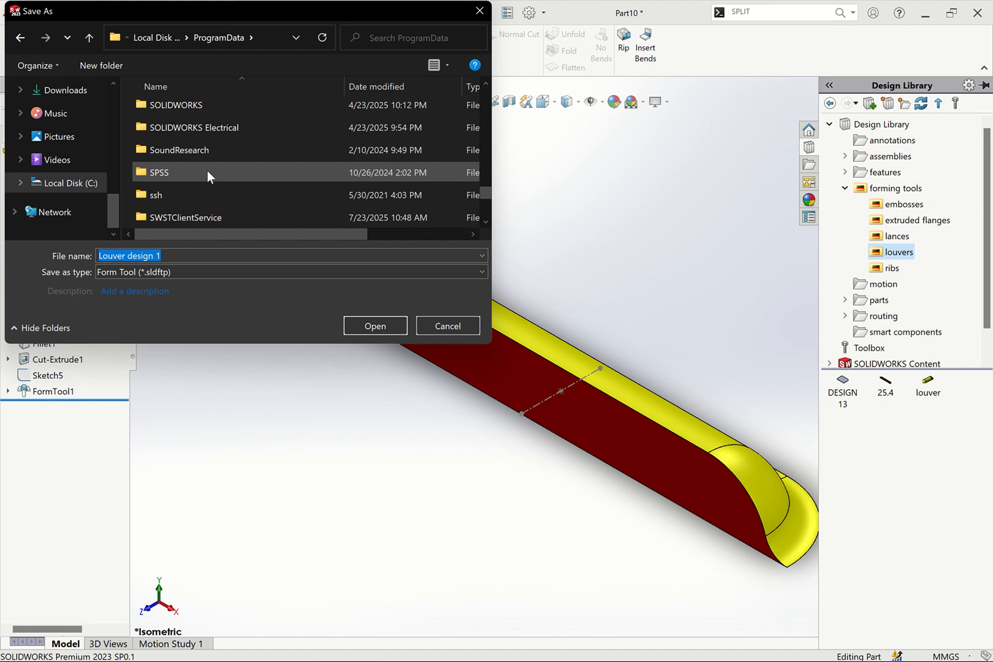
double_click(205, 111)
double_click(225, 139)
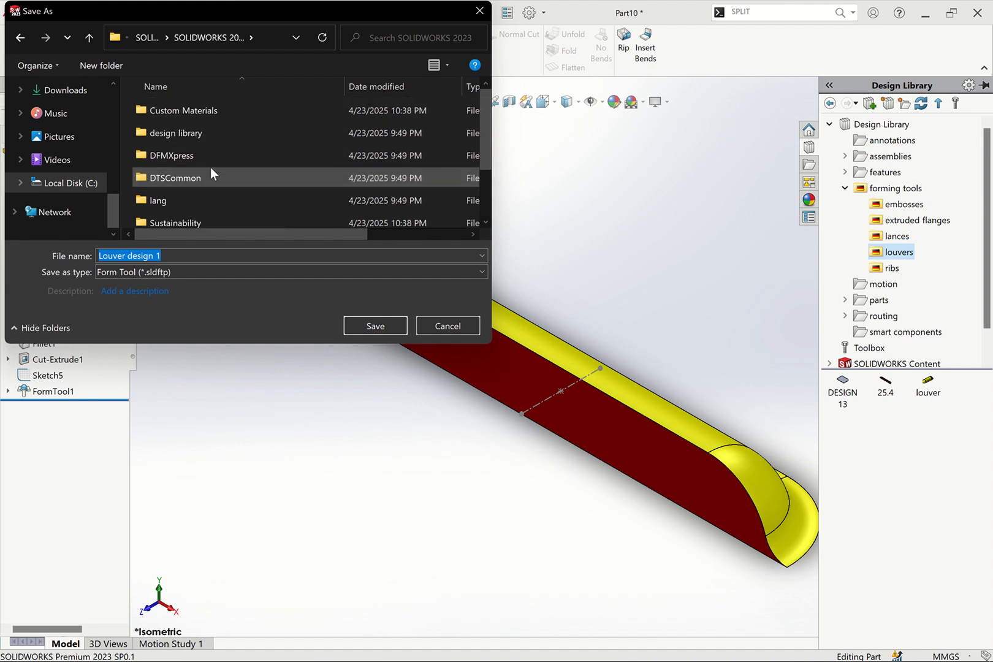
double_click(197, 136)
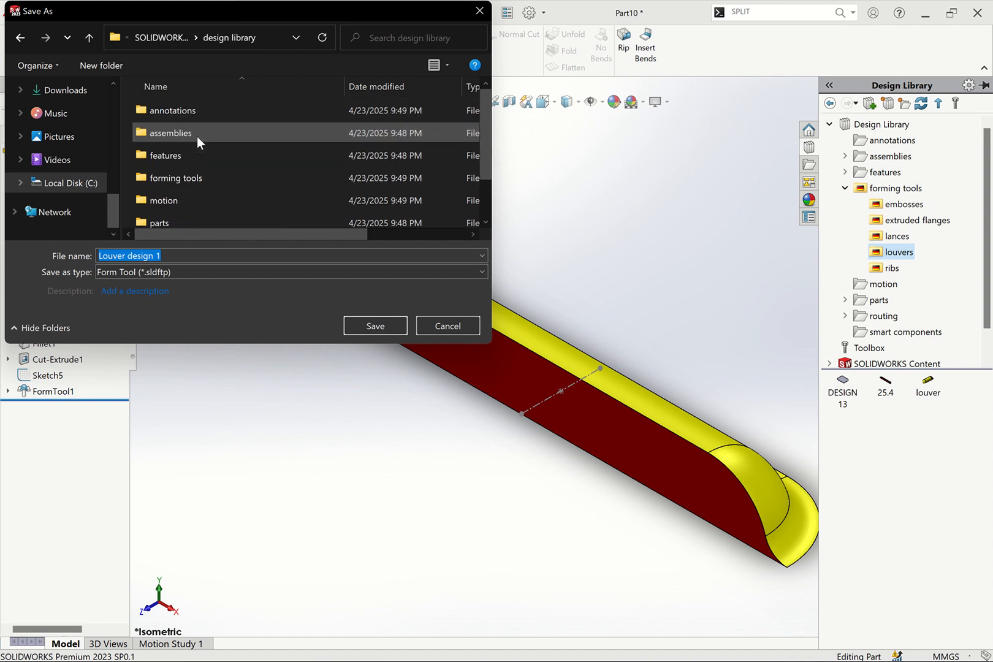
double_click(198, 179)
double_click(195, 177)
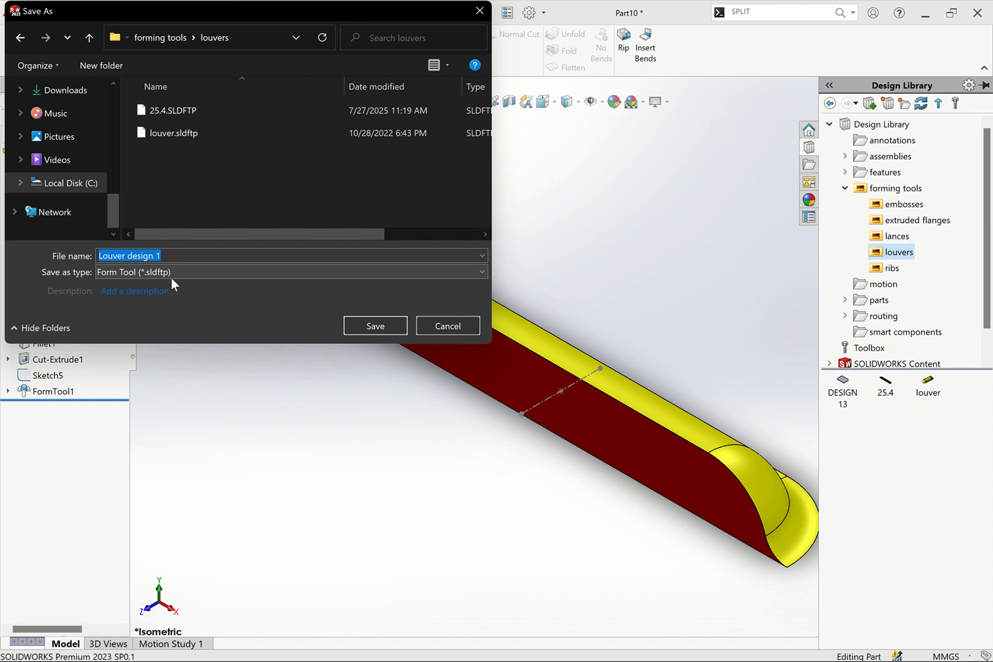
left_click(361, 323)
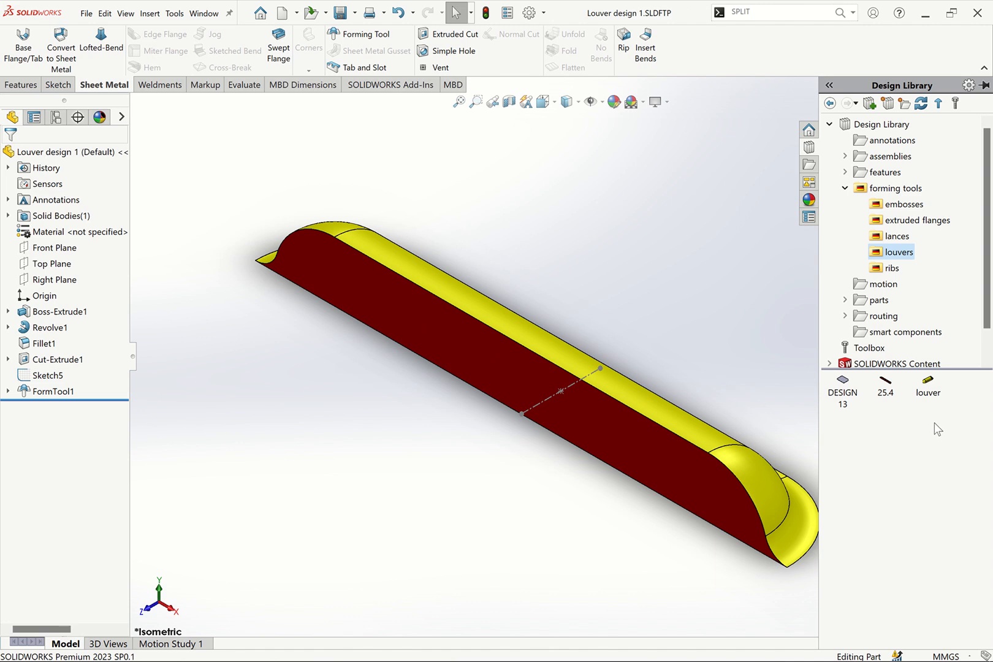
Open the louvers folder in the Design Library to check that Louver design 1 is listed
left_click(896, 237)
left_click(900, 253)
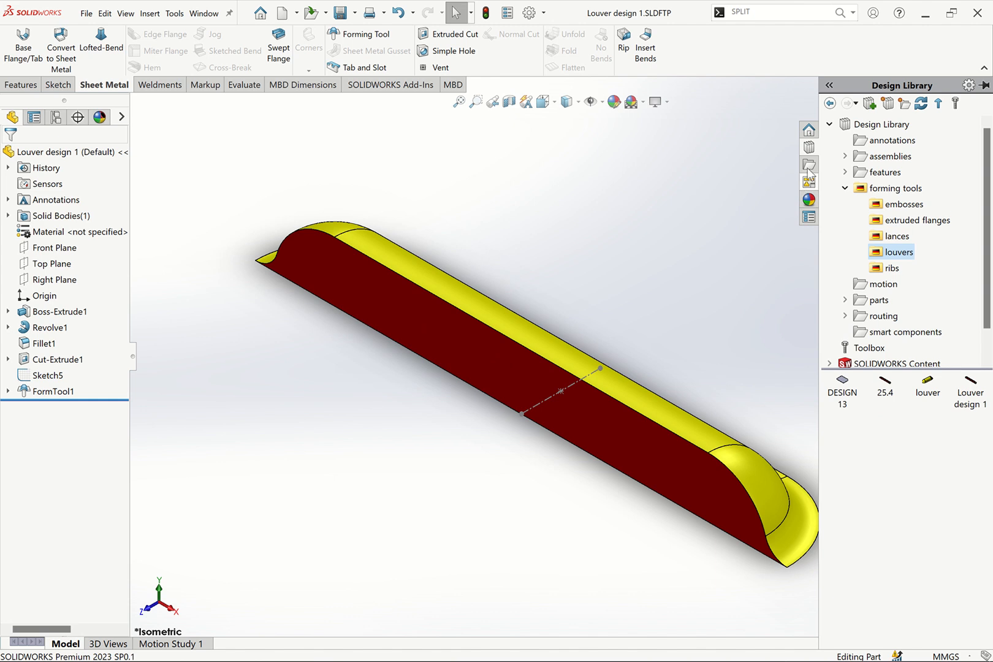
left_click(830, 125)
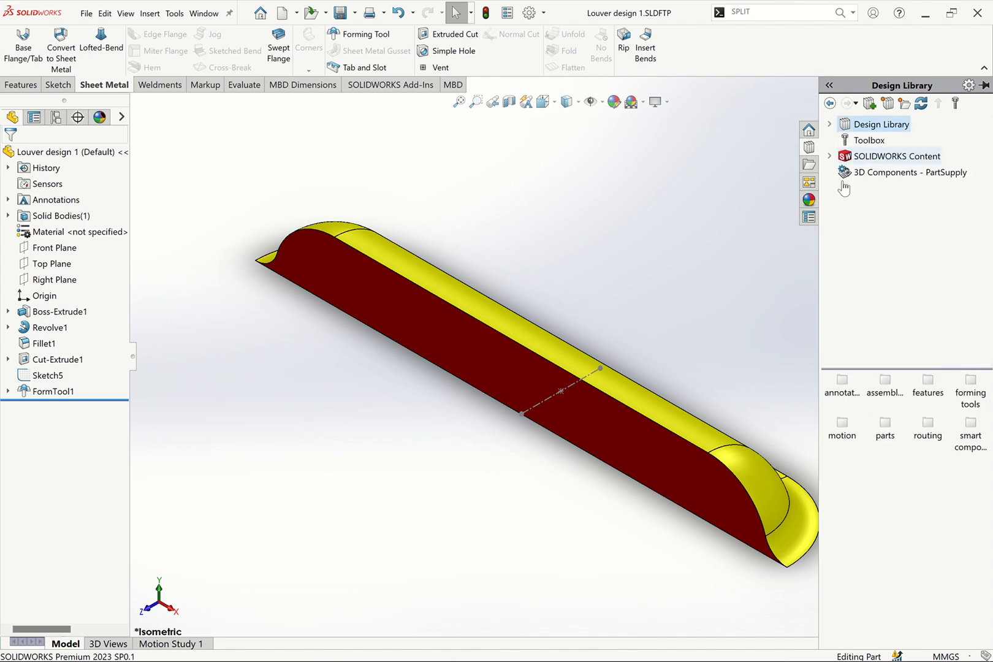
left_click(829, 124)
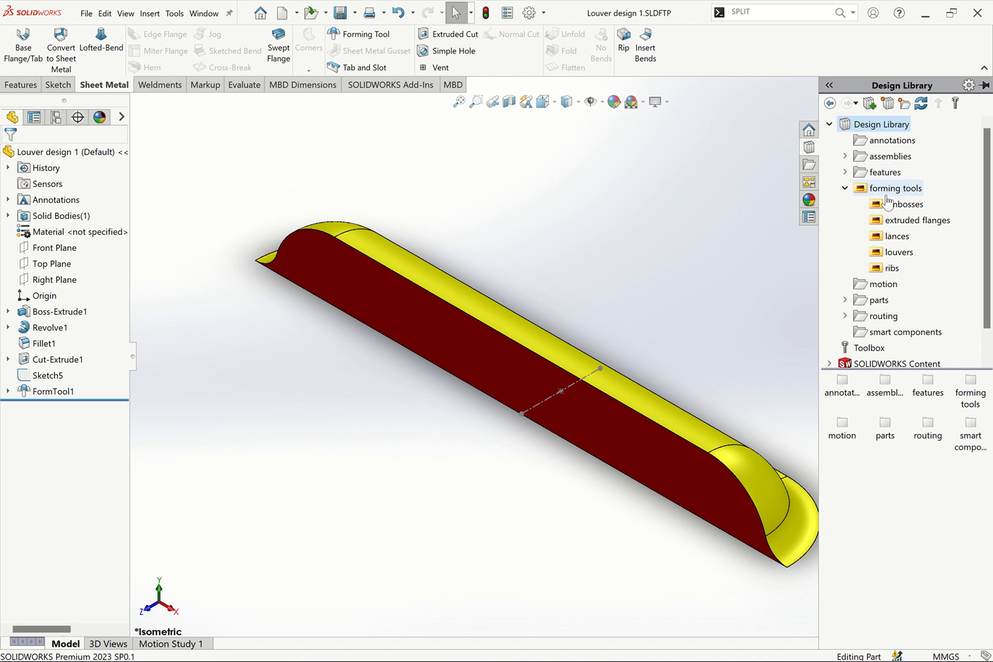
left_click(900, 252)
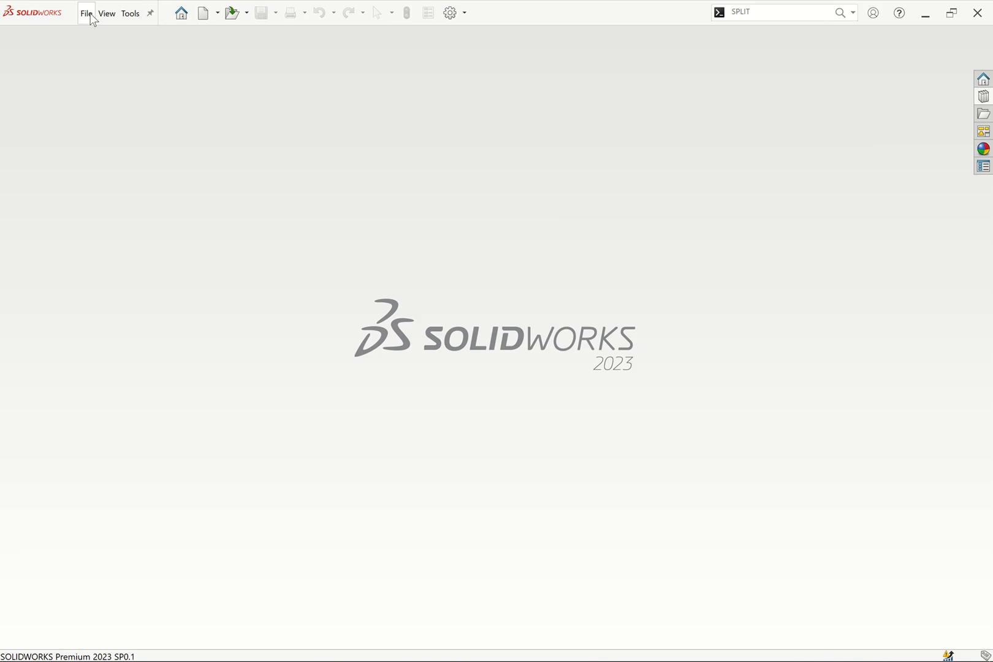
Create a new part document
left_click(91, 16)
left_click(95, 35)
left_click(371, 356)
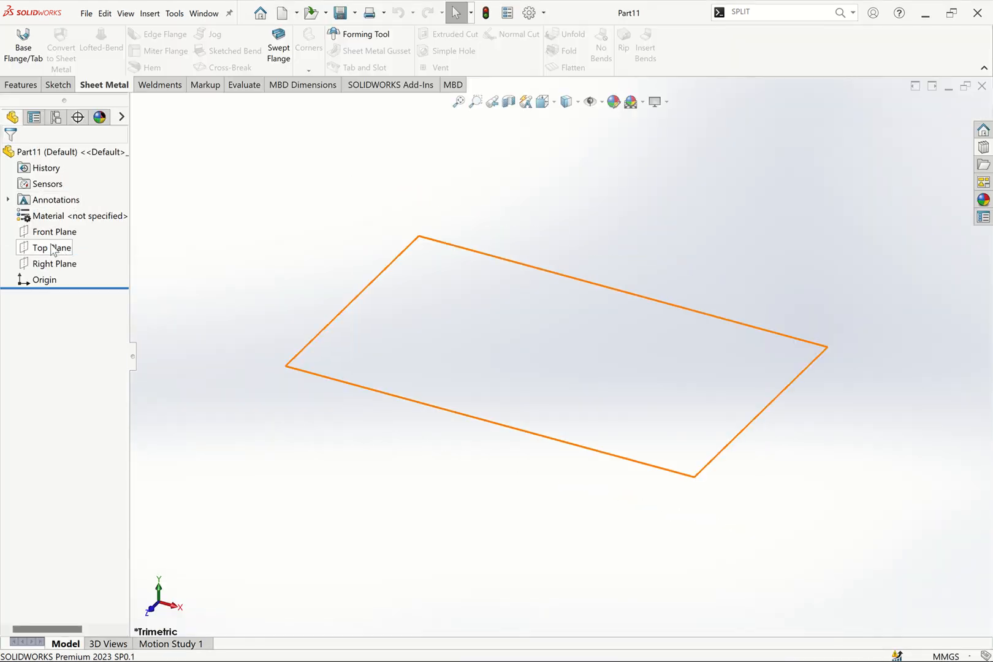
Sketch a center rectangle on the Top Plane at the origin, about 152 mm wide and 95 mm high
left_click(50, 249)
left_click(64, 234)
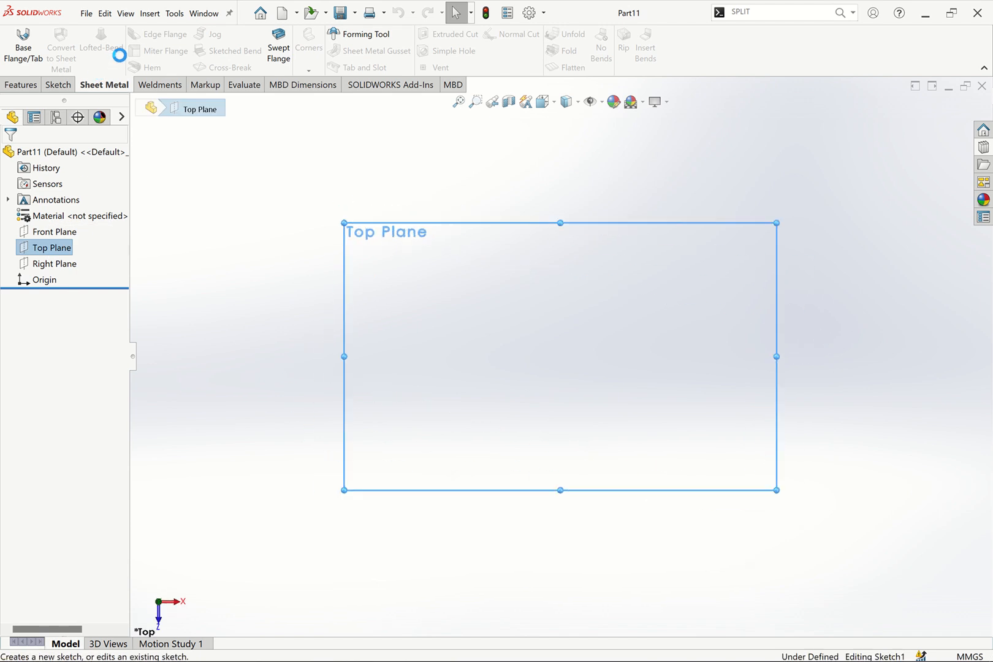
left_click(78, 50)
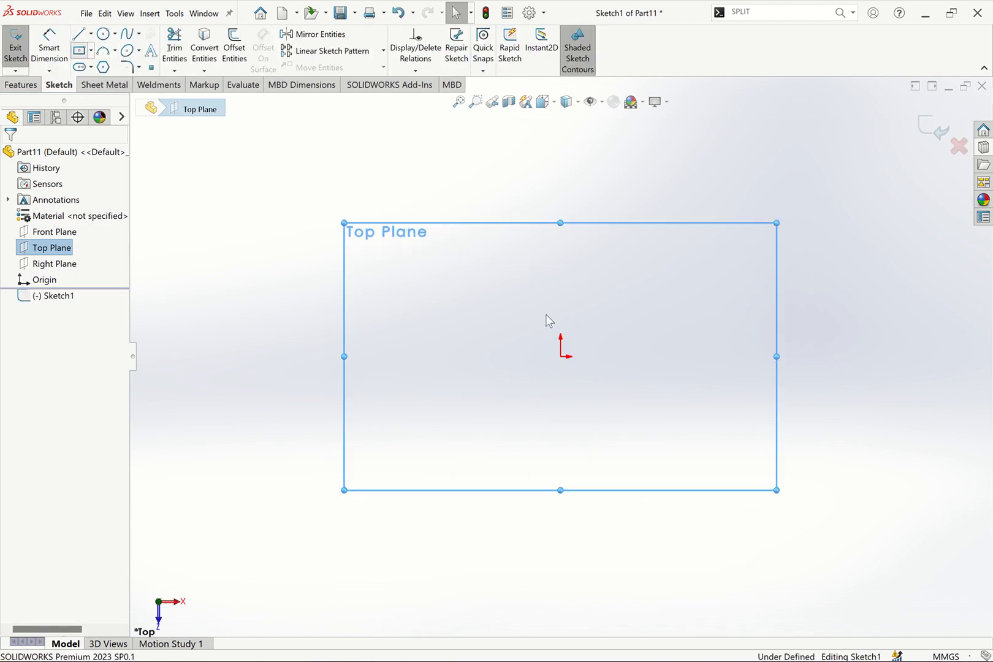
left_click(562, 356)
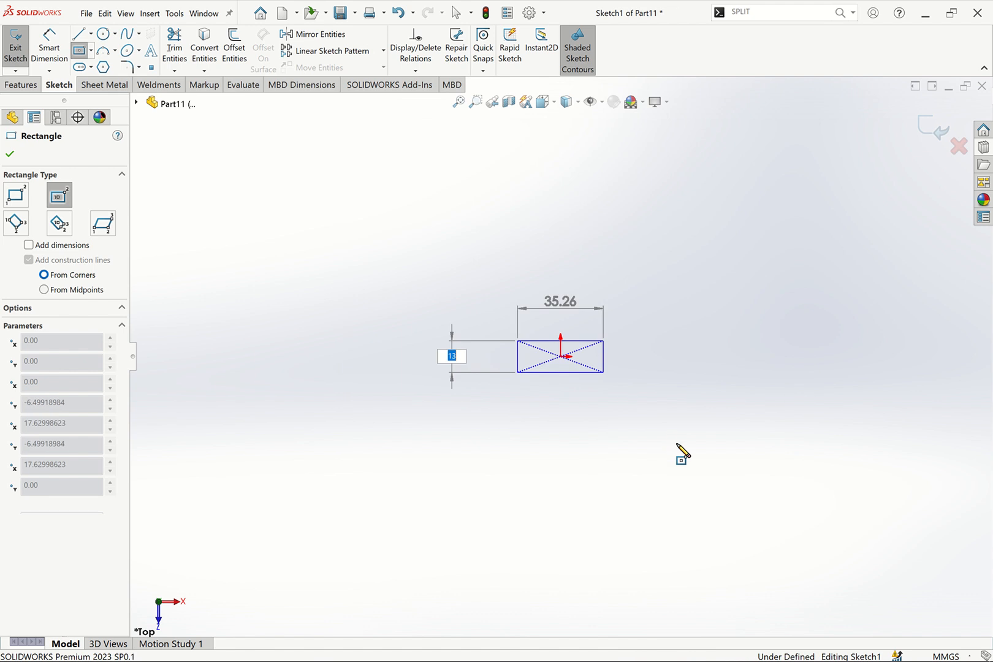
left_click(746, 472)
key("Escape")
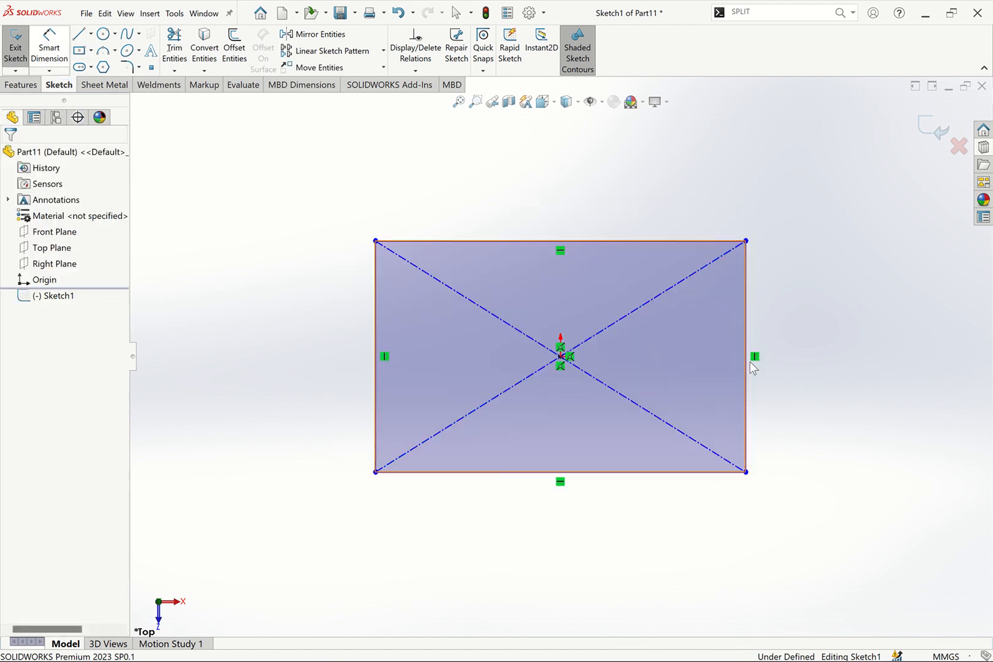
Dimension the rectangle to 100 mm high and 150 mm wide
left_click(50, 52)
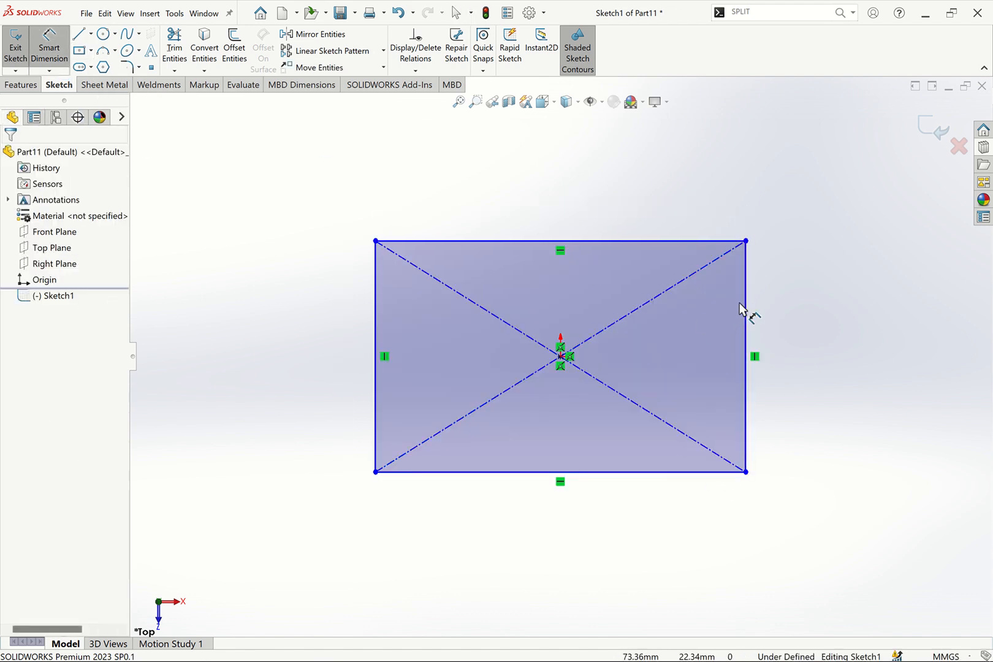
left_click(746, 305)
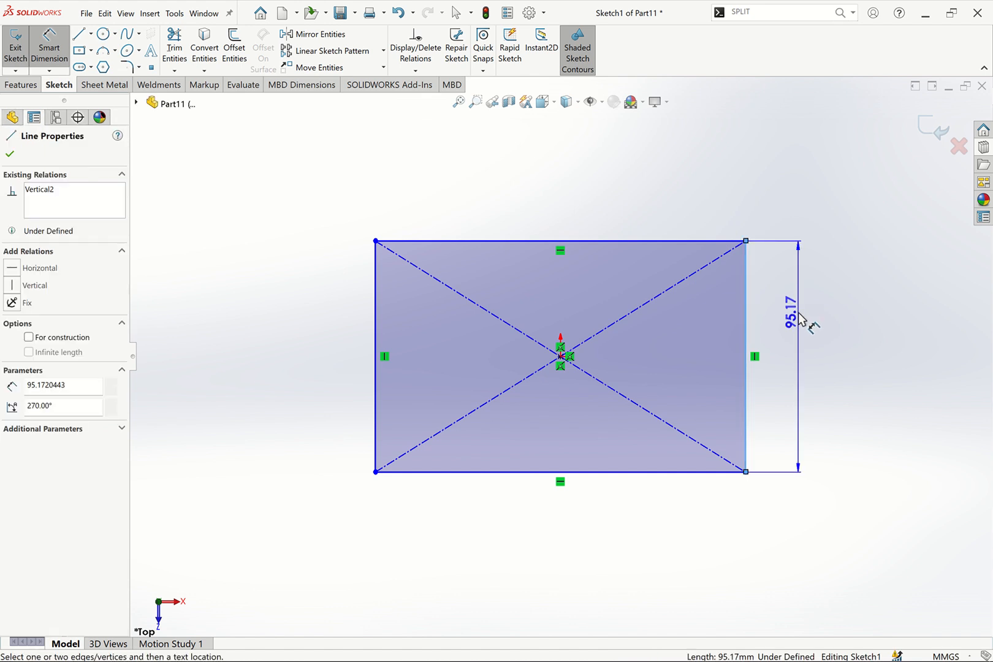
left_click(803, 324)
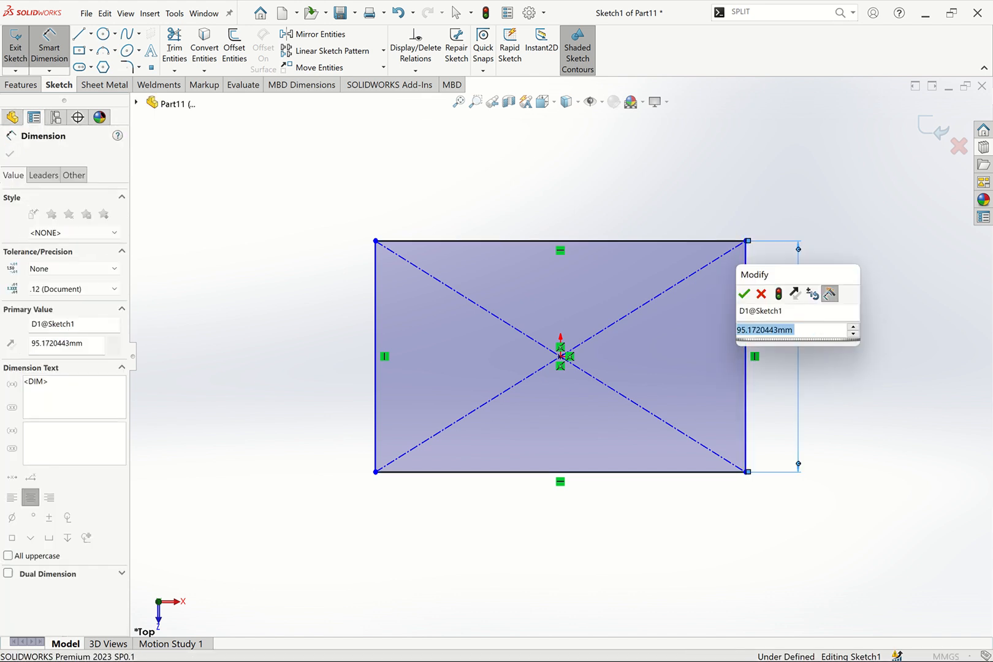
type("100")
key("Return")
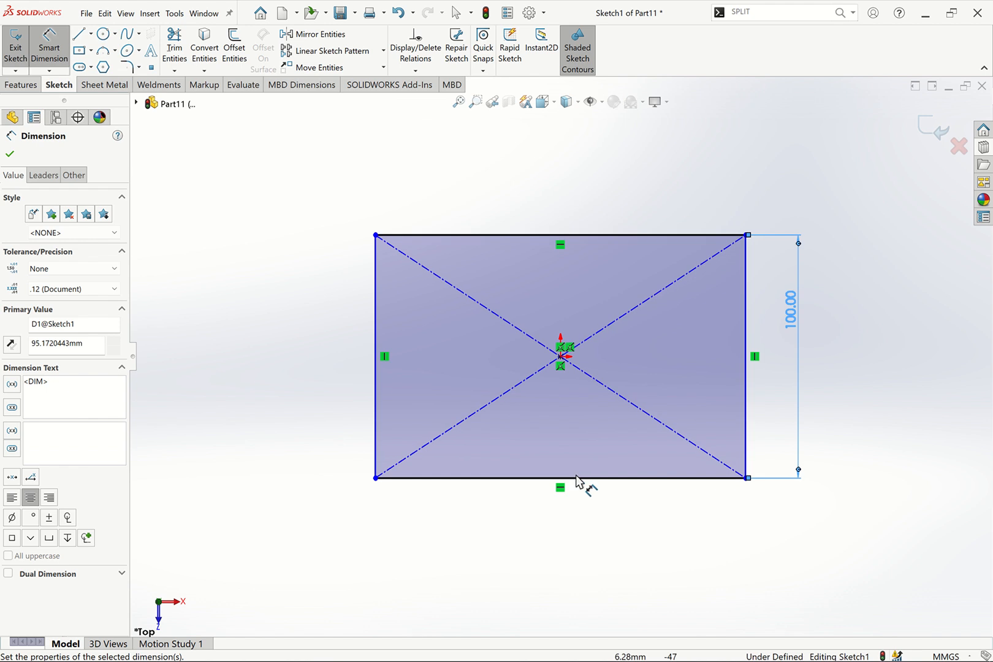
left_click(576, 479)
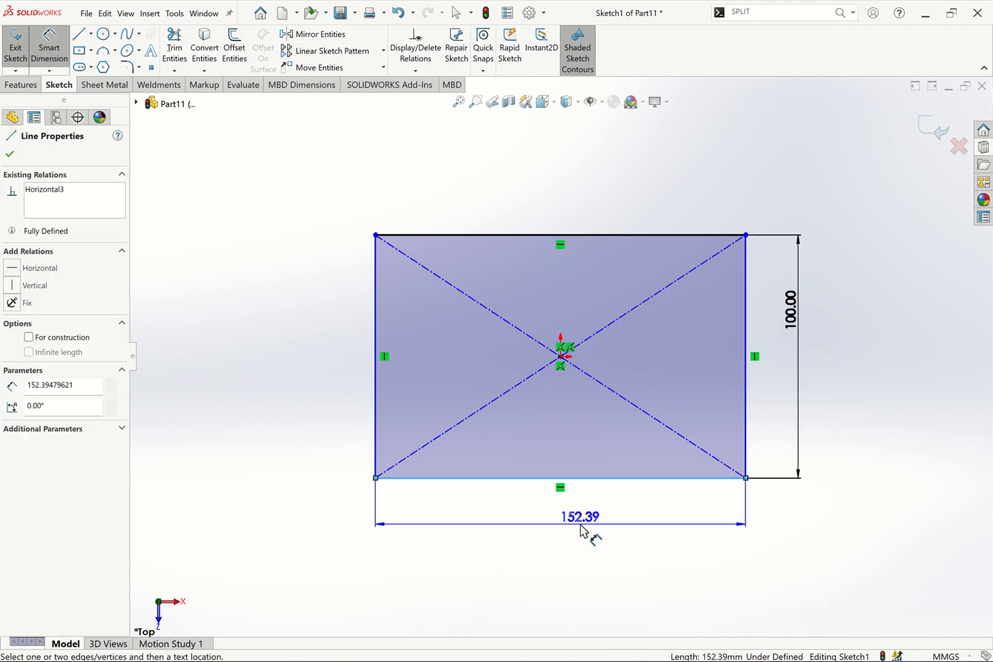
left_click(581, 526)
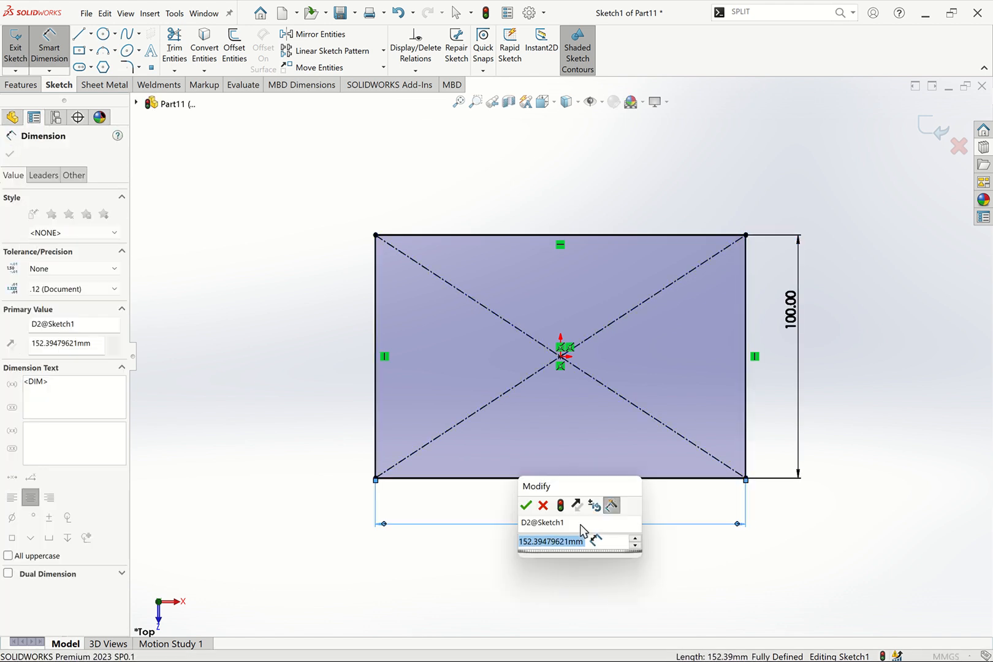
type("150")
key("Return")
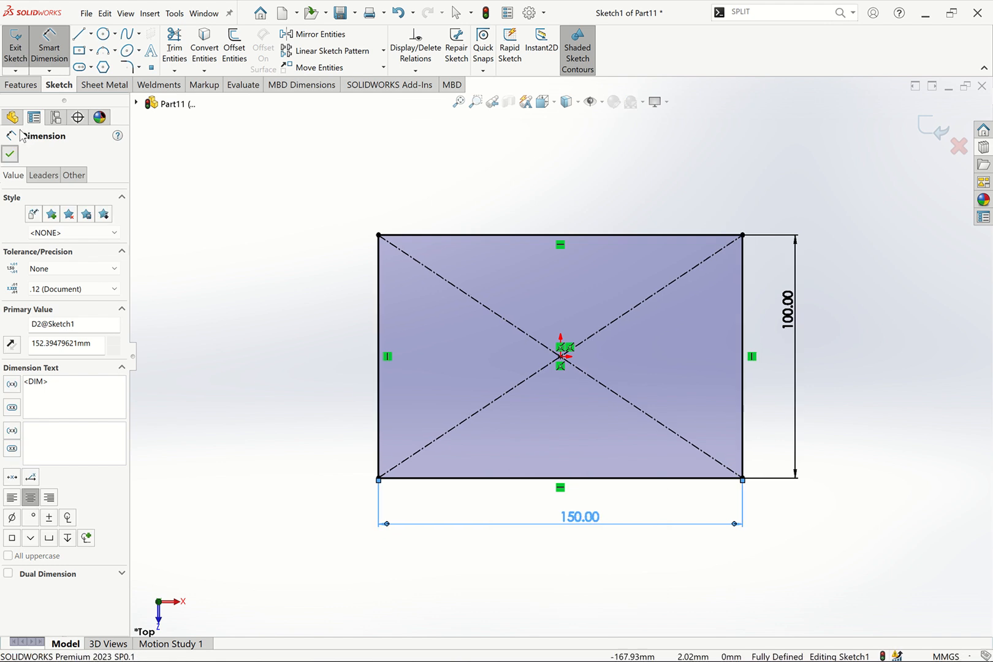
key("Escape")
Create a base flange from the sketch using the SAMPLE TABLE - STEEL gauge table at 18 Gauge
left_click(108, 86)
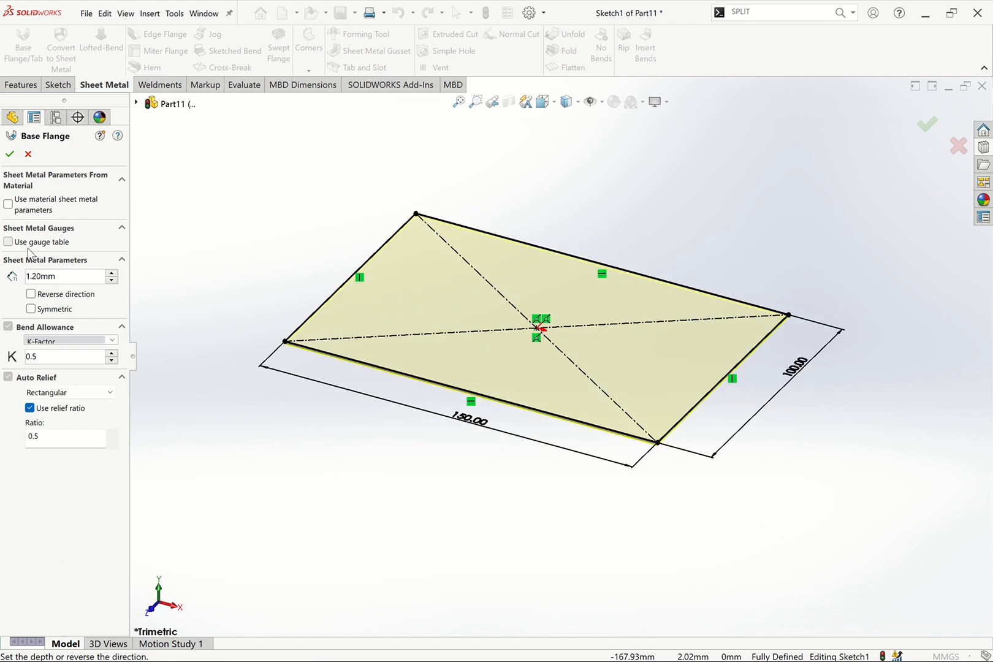
left_click(29, 243)
left_click(86, 260)
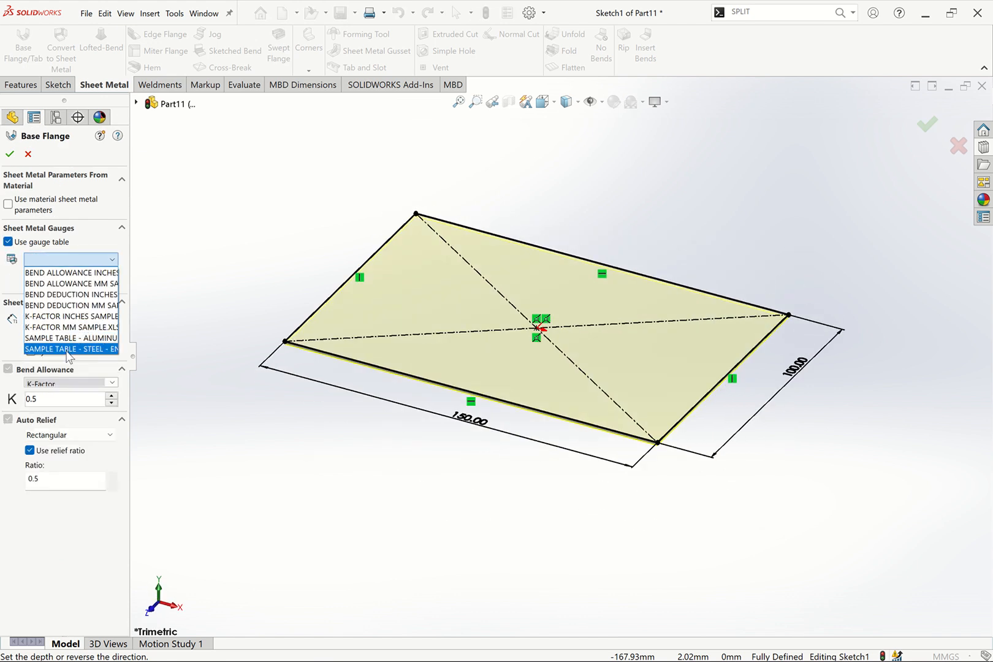
left_click(69, 349)
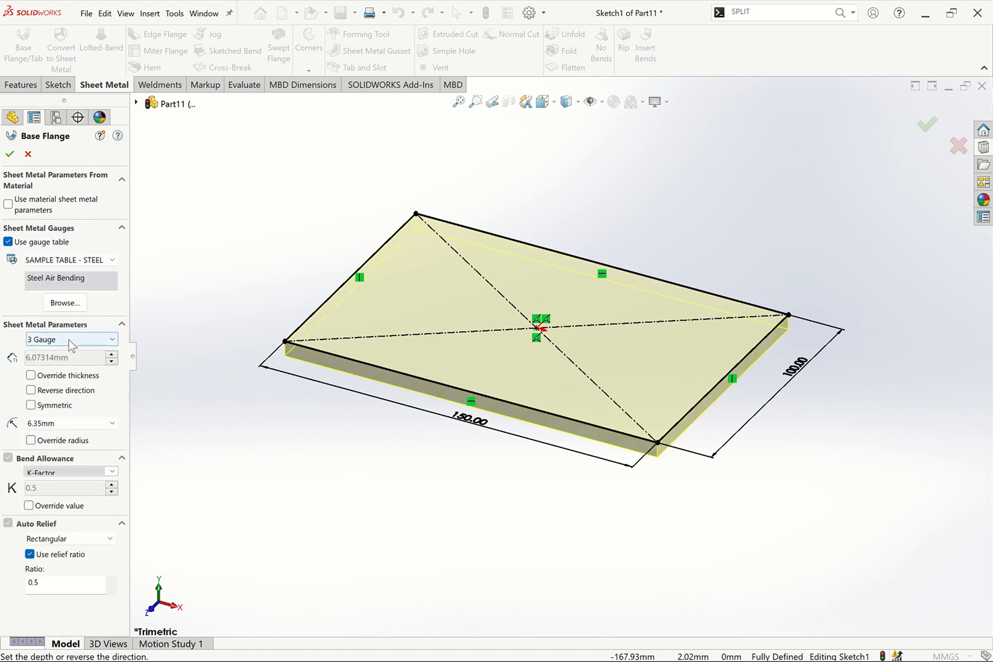
left_click(71, 340)
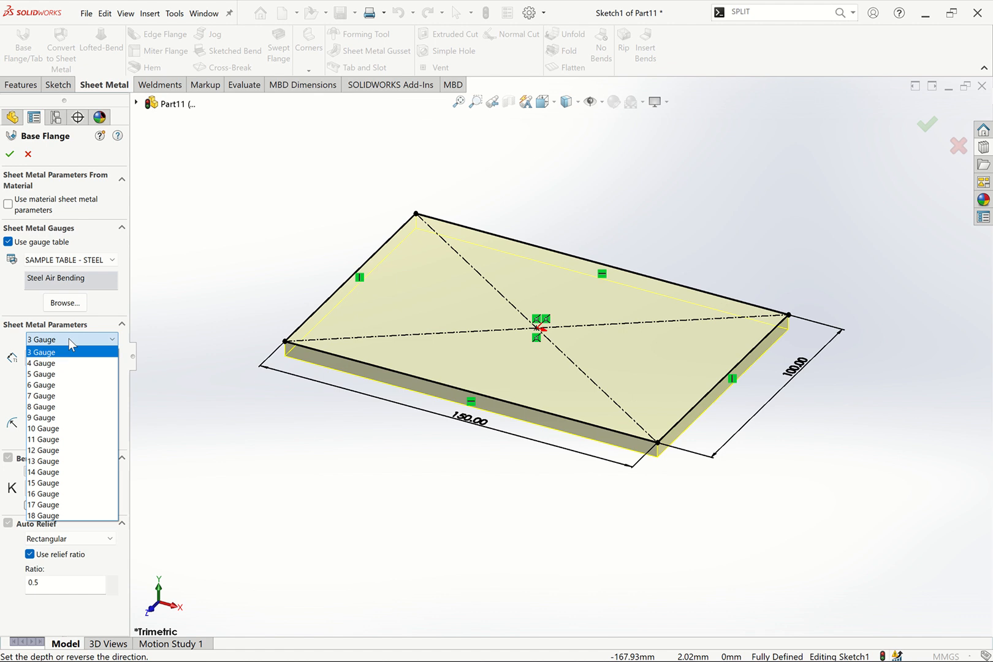
left_click(46, 517)
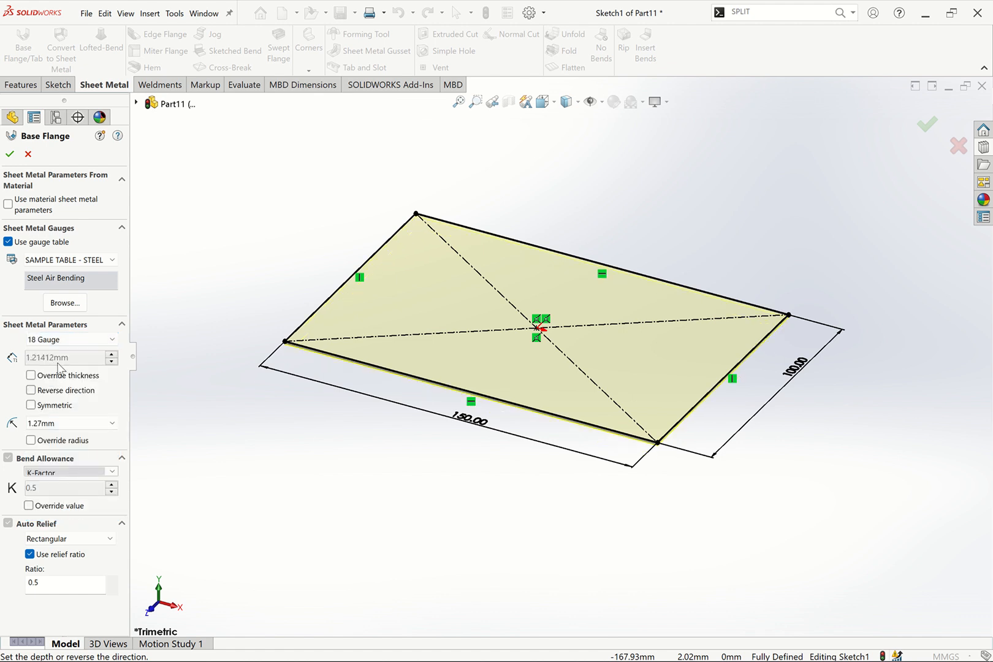
left_click(8, 157)
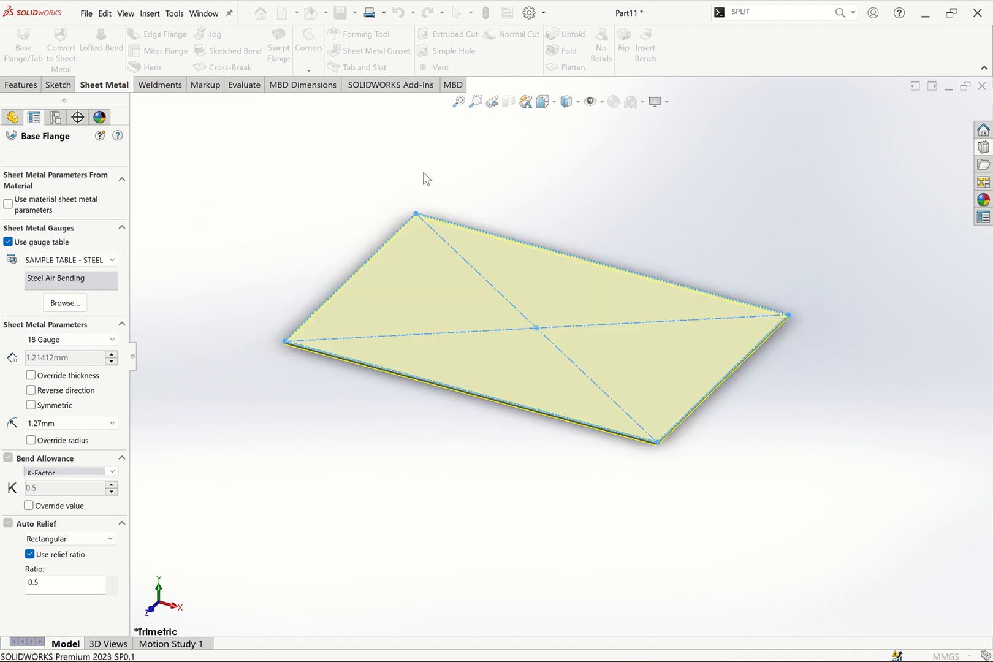
Start an edge flange on the base's left short edge and set its length to 100 mm
left_click(458, 101)
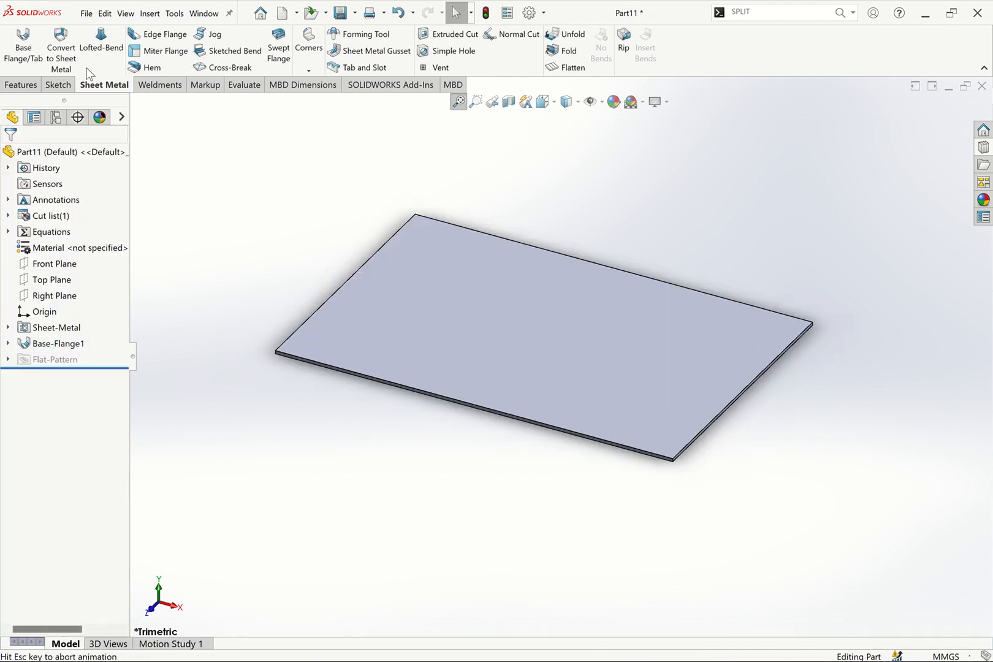
left_click(161, 35)
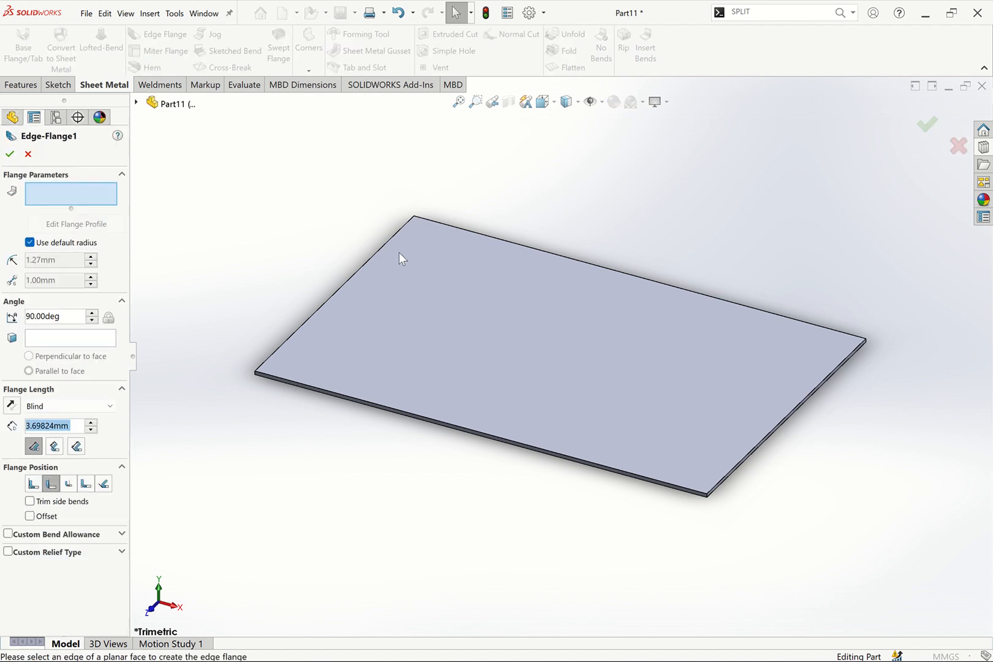
left_click(373, 222)
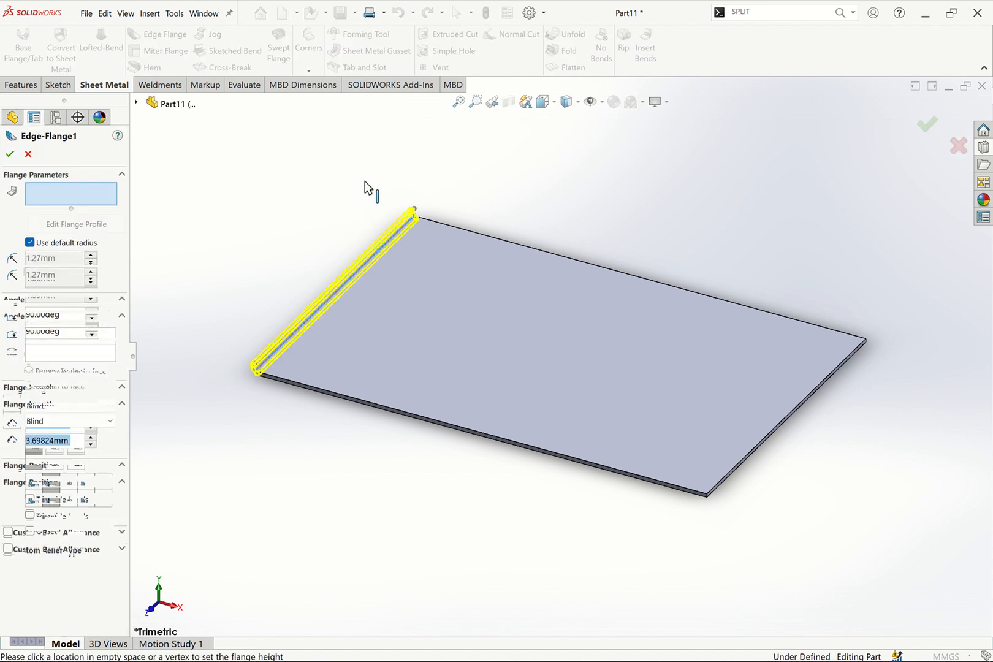
left_click(196, 219)
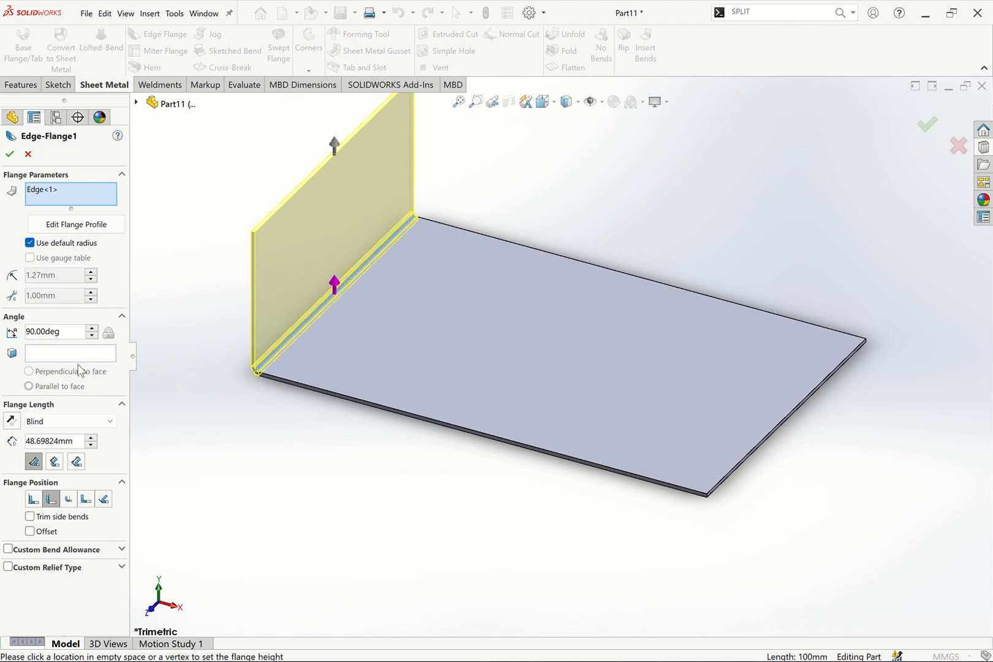
double_click(72, 442)
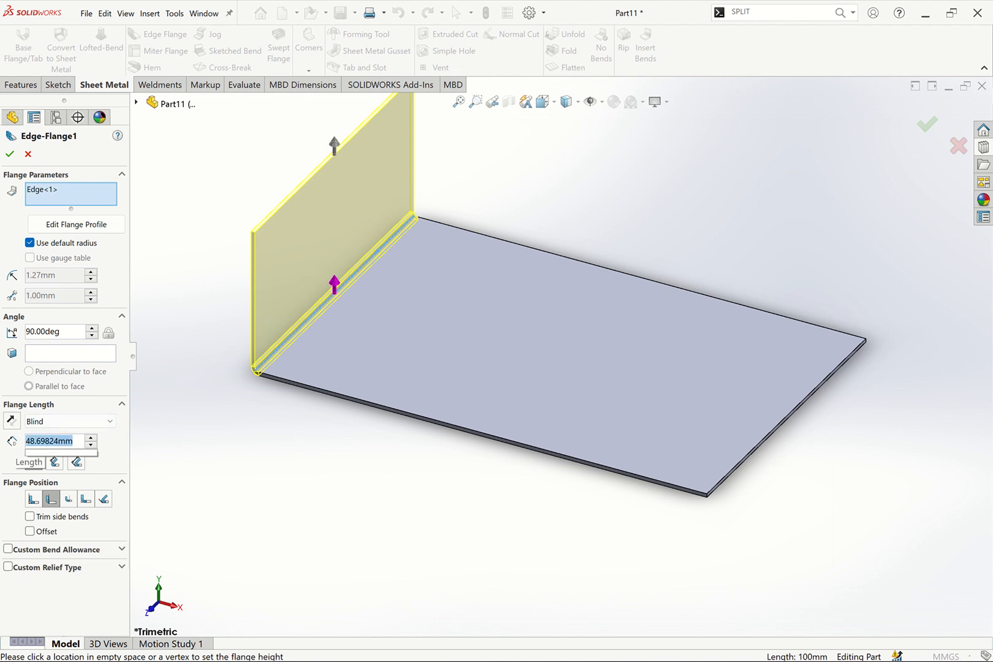
type("100")
key("Return")
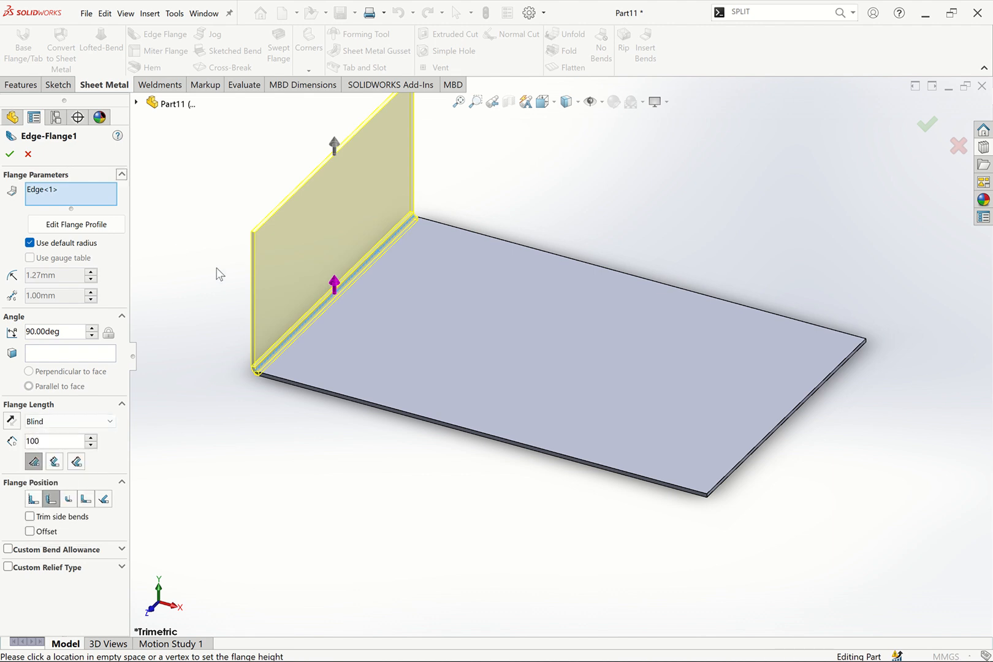
Add the front and right edges to the edge flange, leaving out the back edge, and confirm it
left_click(342, 402)
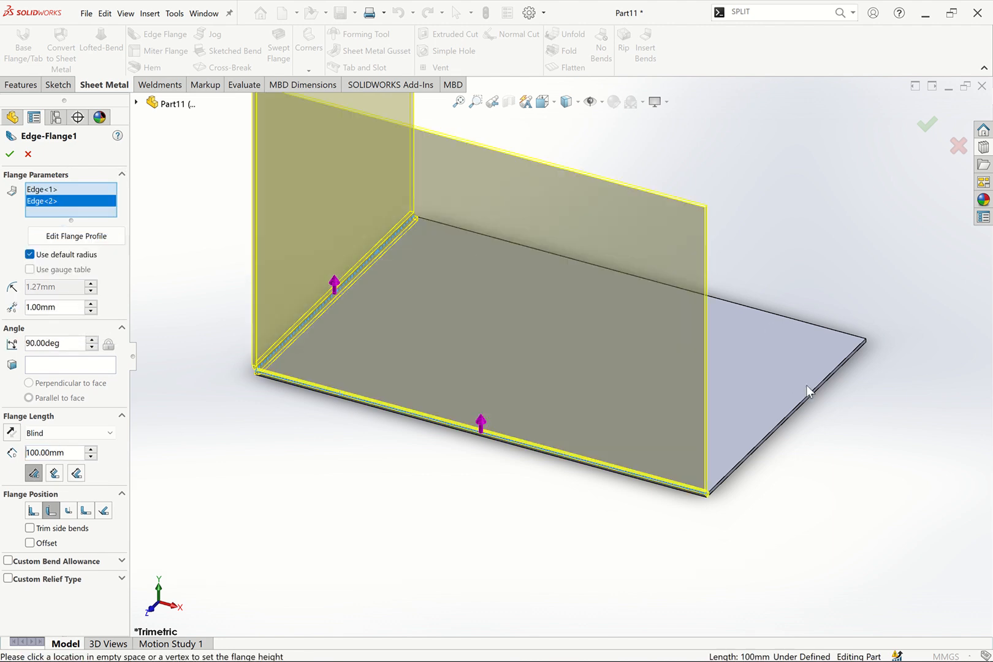
left_click(811, 392)
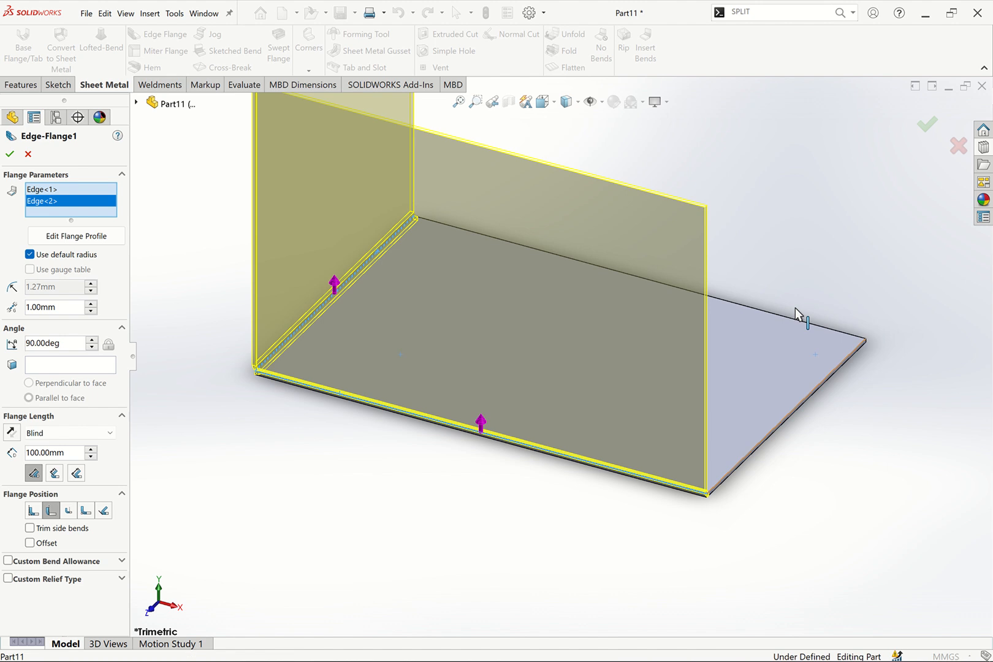
left_click(741, 306)
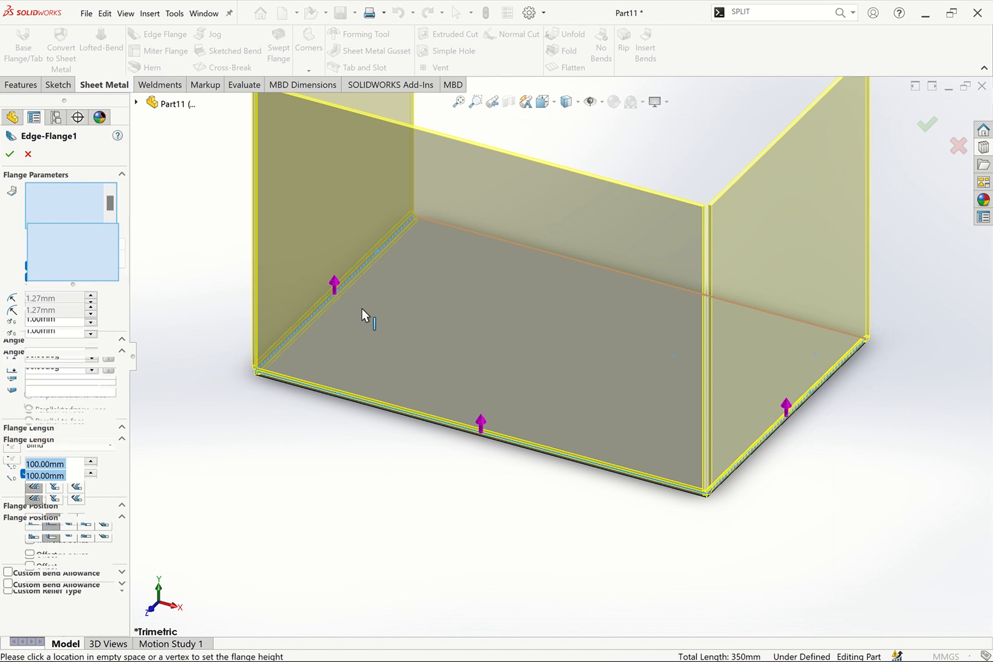
left_click(460, 103)
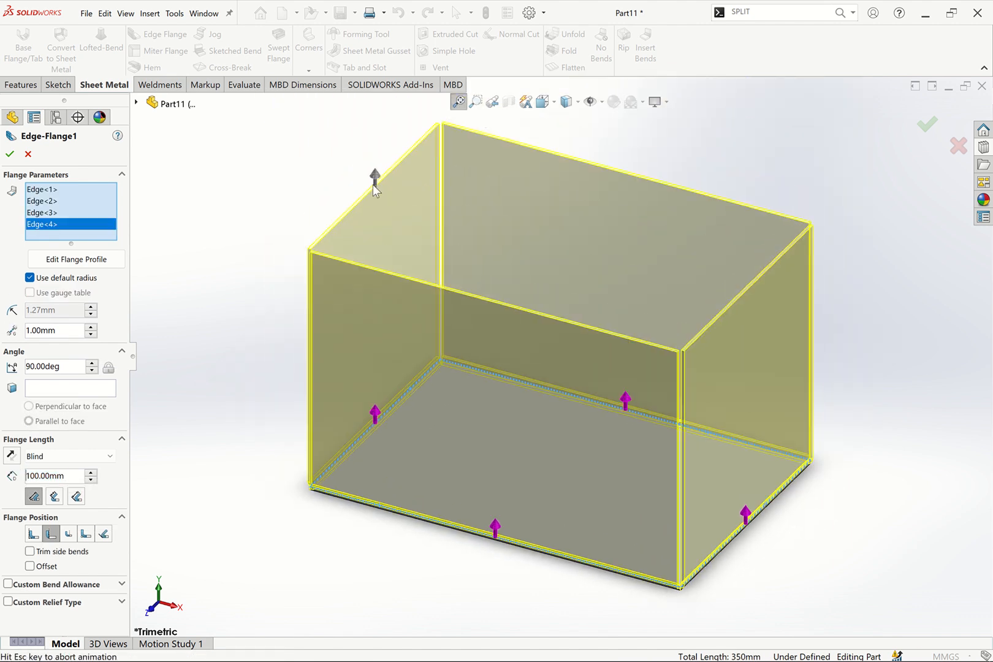
right_click(55, 221)
left_click(92, 231)
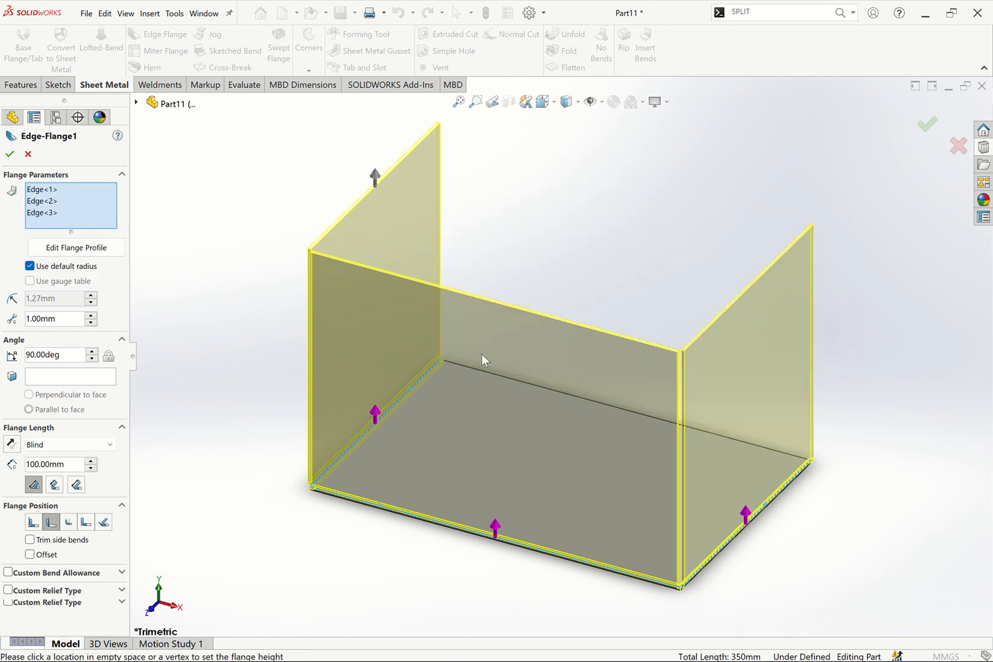
left_click(10, 154)
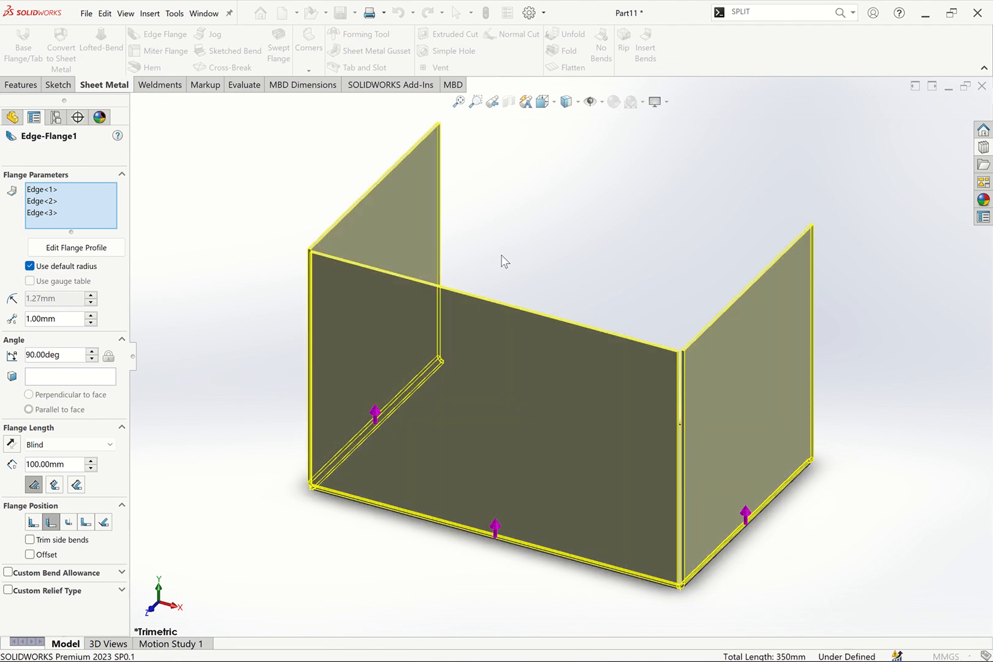
Start a second edge flange on the inner back edge of the base, dragging its height upward
middle_click_drag(555, 265, 572, 348)
left_click(147, 32)
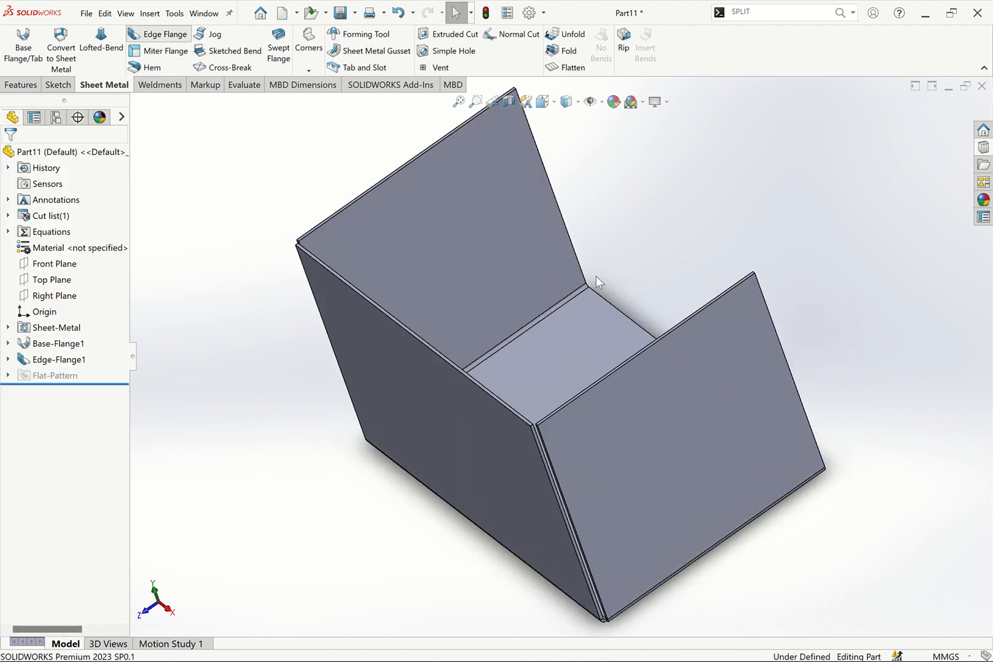
left_click(602, 298)
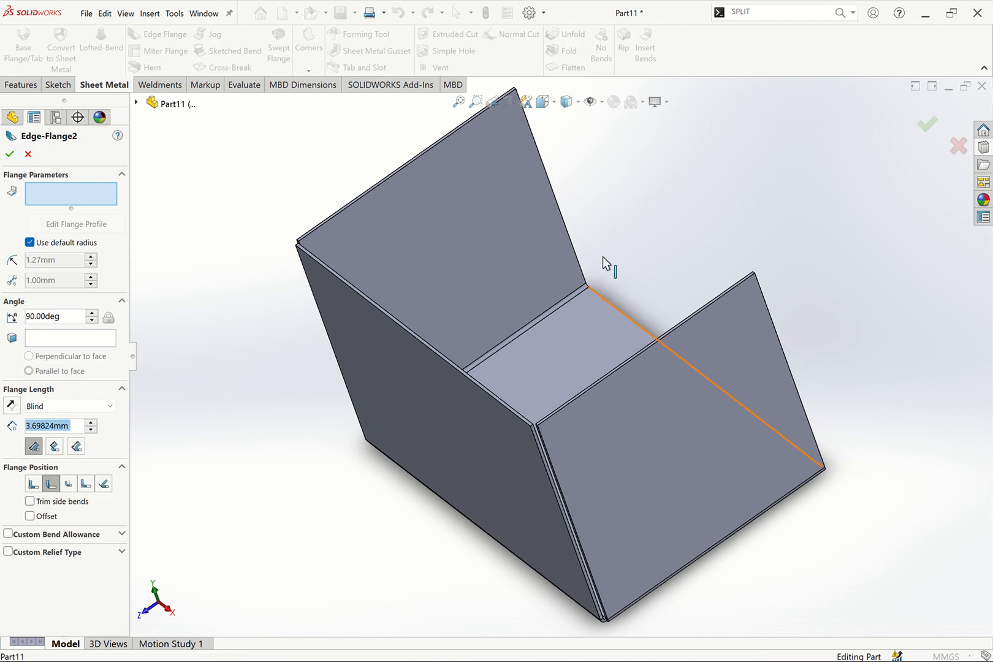
left_click(593, 175)
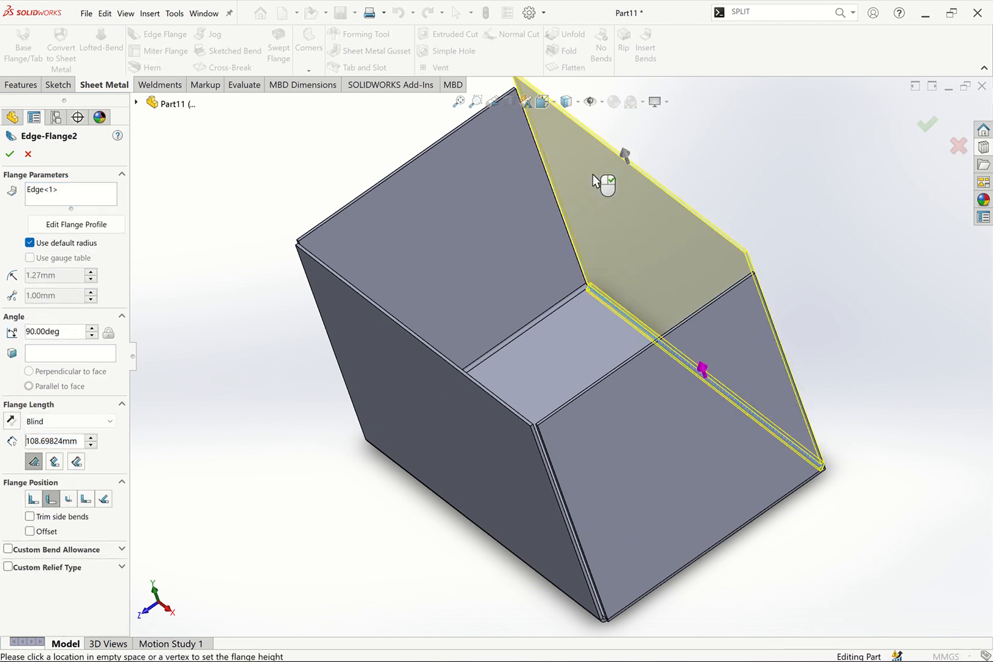
middle_click_drag(593, 175, 559, 177)
key("ctrl+1")
scroll(357, 245, "up", 3)
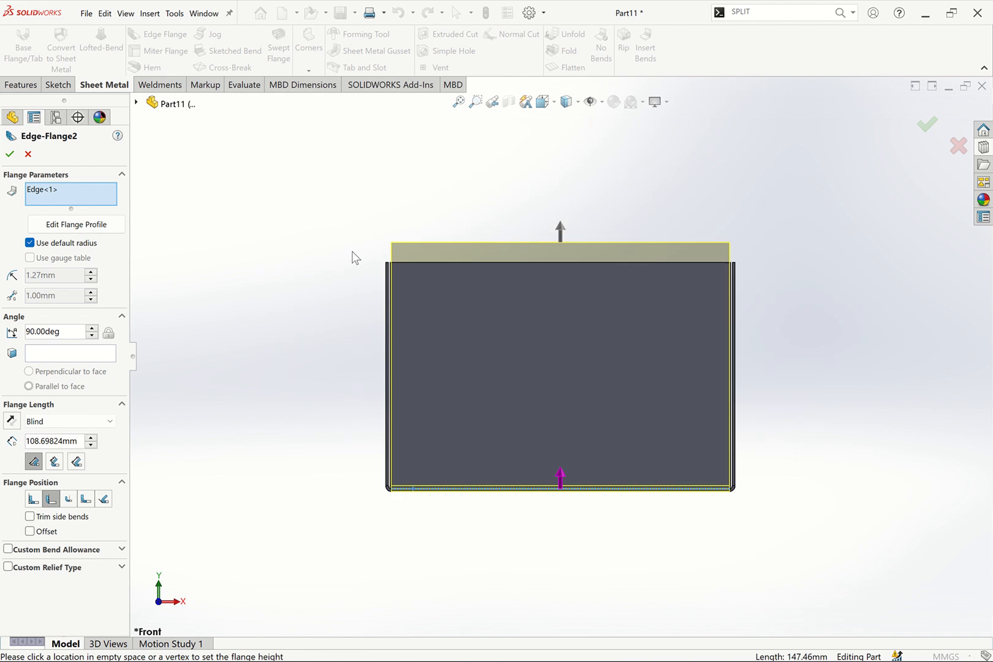
left_click_drag(561, 231, 578, 144)
left_click_drag(515, 232, 501, 270)
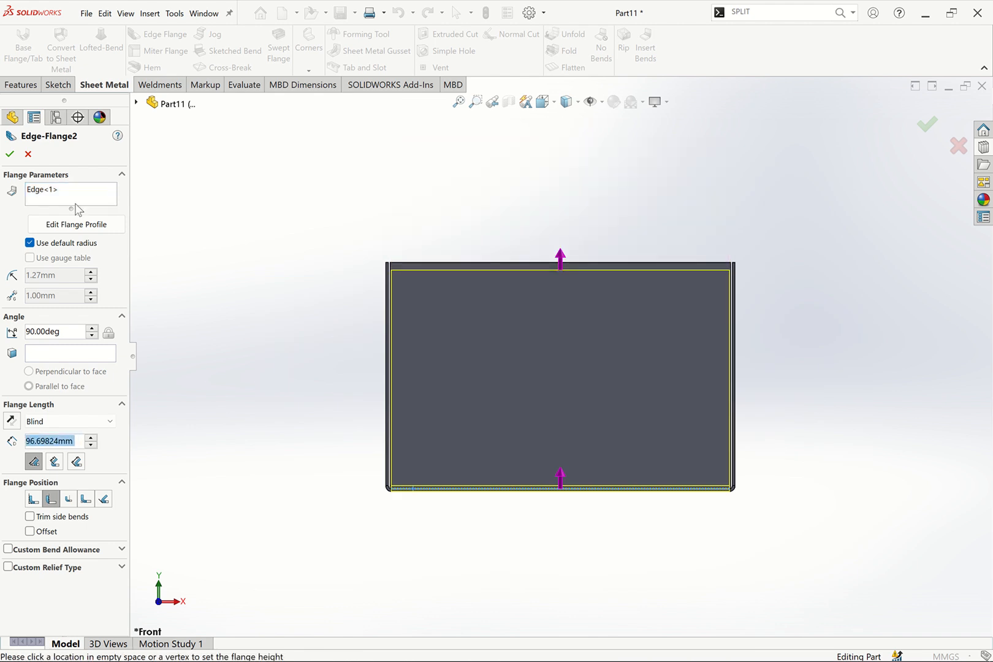
Try to set the second flange's length to 200 mm
double_click(24, 441)
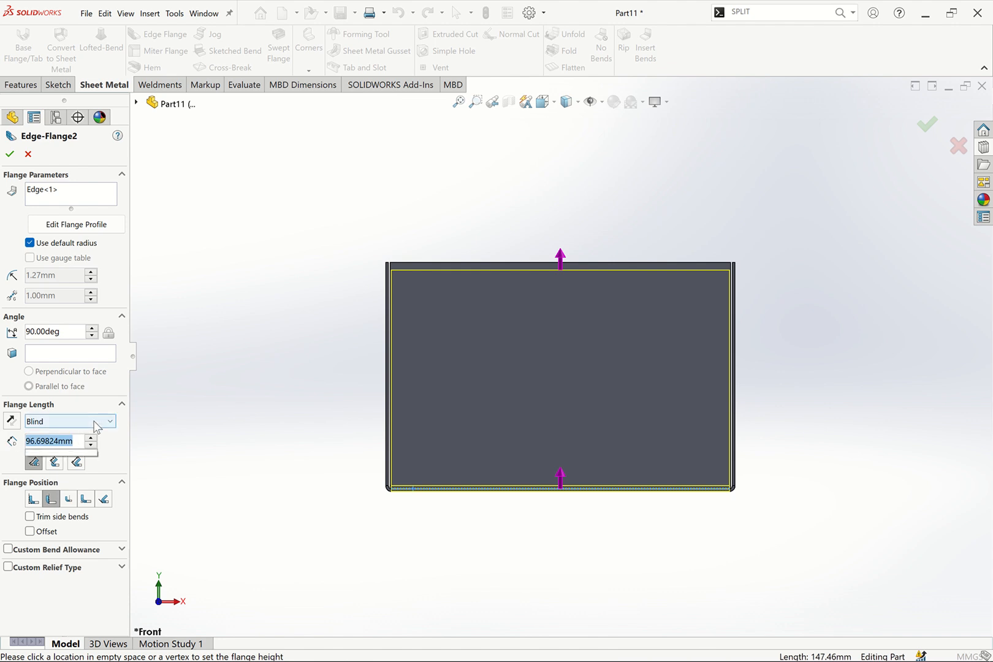
type("1")
key("BackSpace")
type("200")
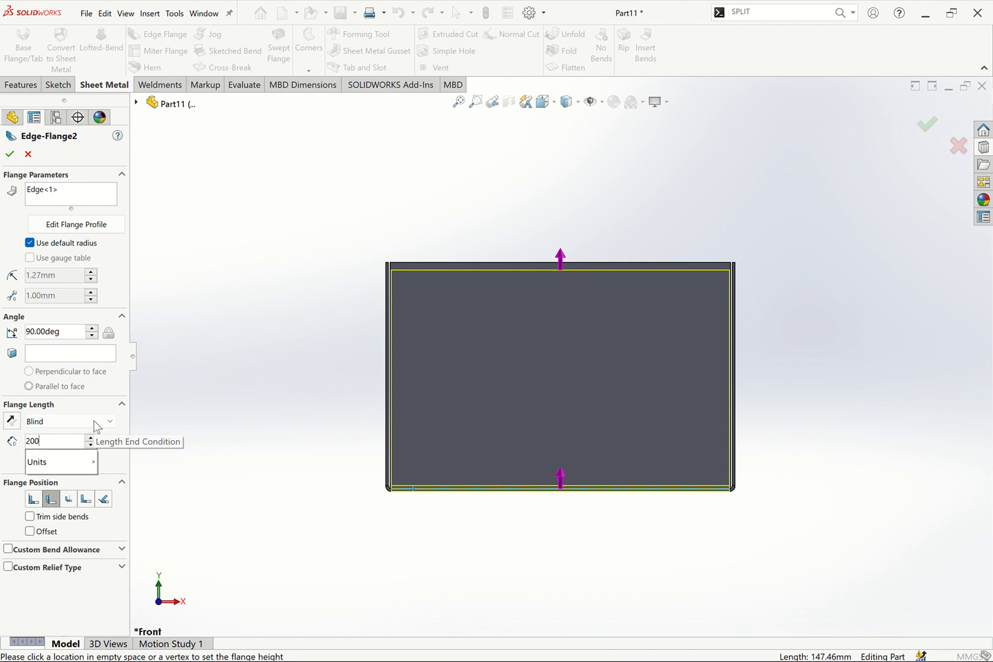
left_click(216, 354)
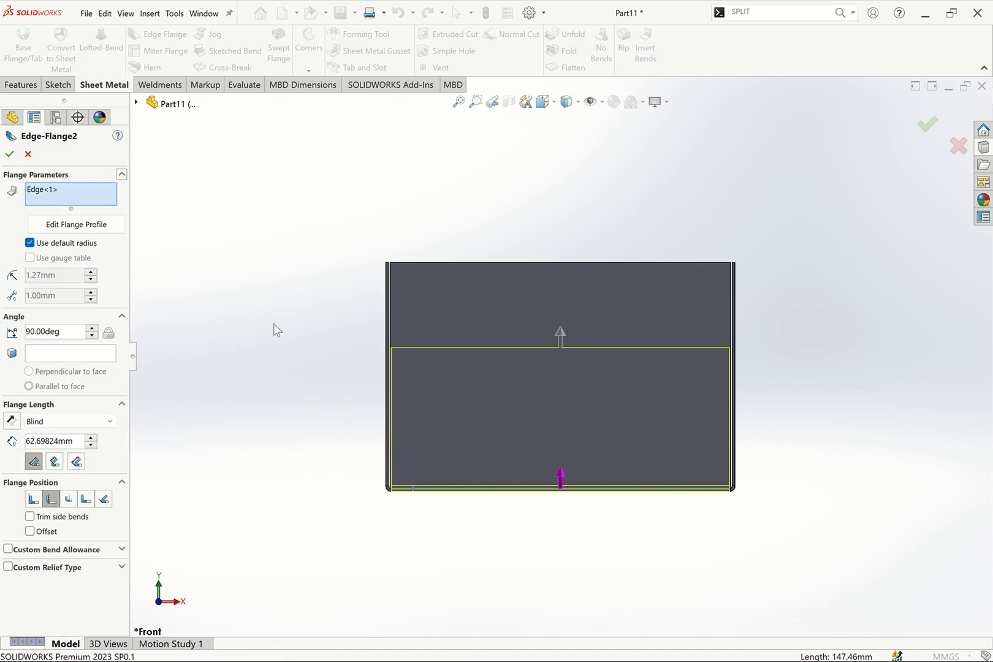
Set the second edge flange's length to 230 mm and confirm it
key("ctrl+7")
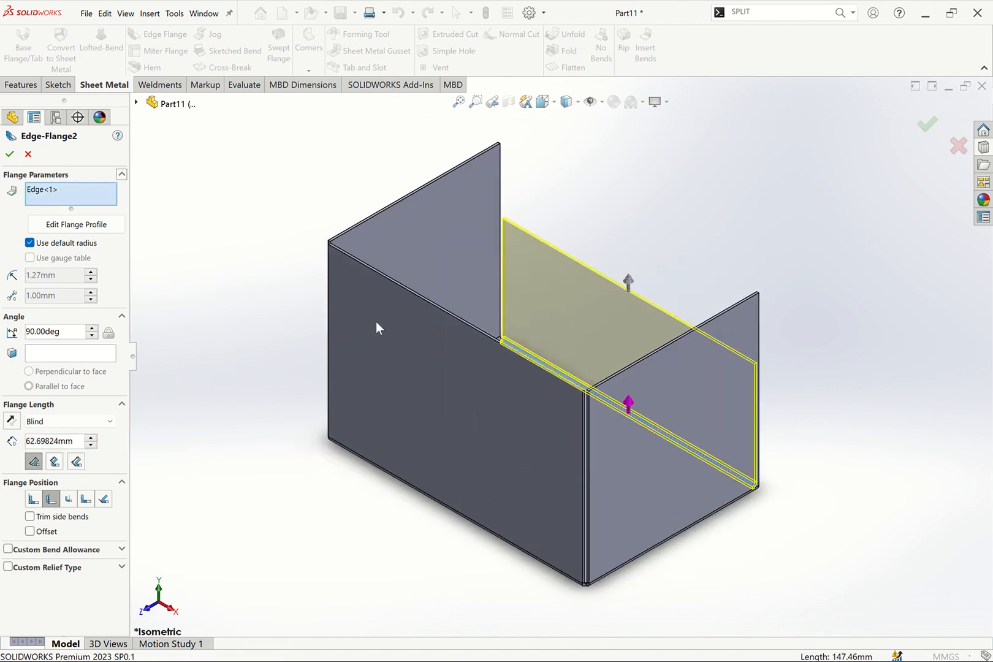
left_click(628, 284)
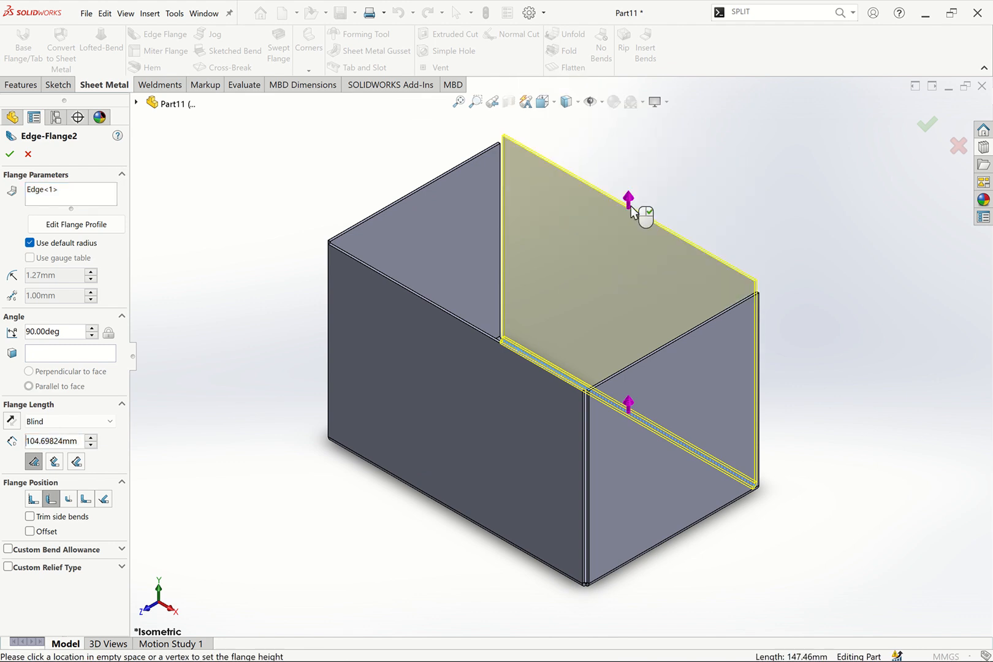
scroll(636, 138, "down", 2)
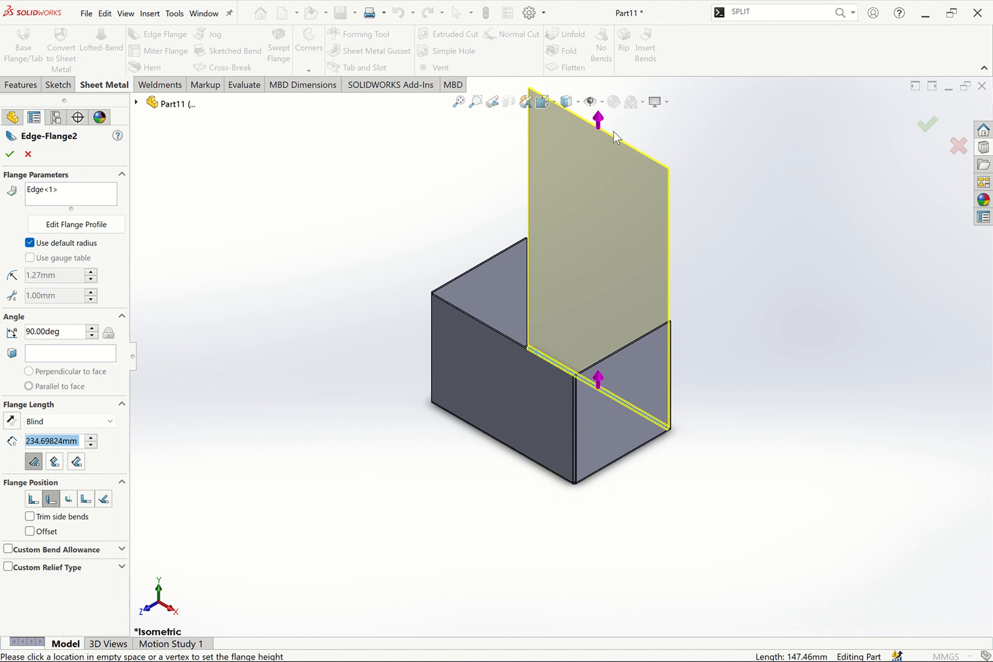
left_click(613, 130)
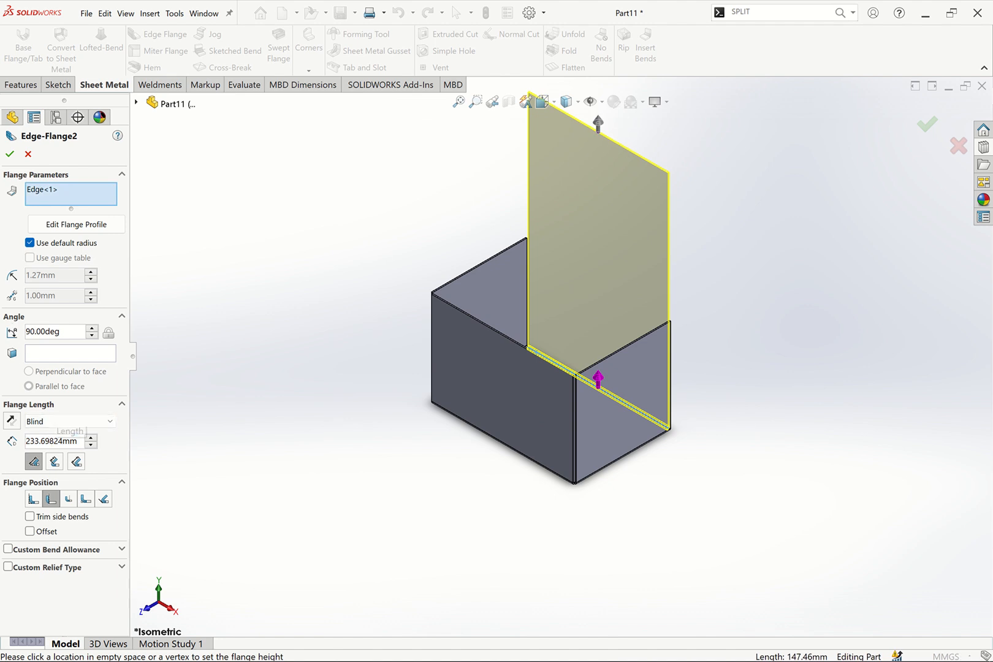
right_click(53, 442)
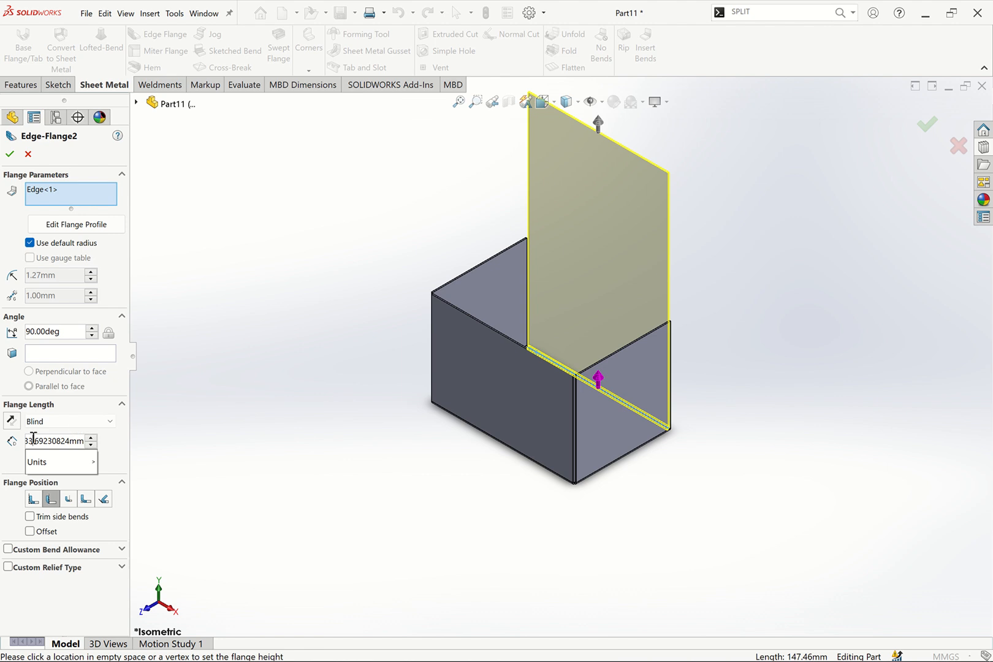
left_click_drag(83, 442, 2, 443)
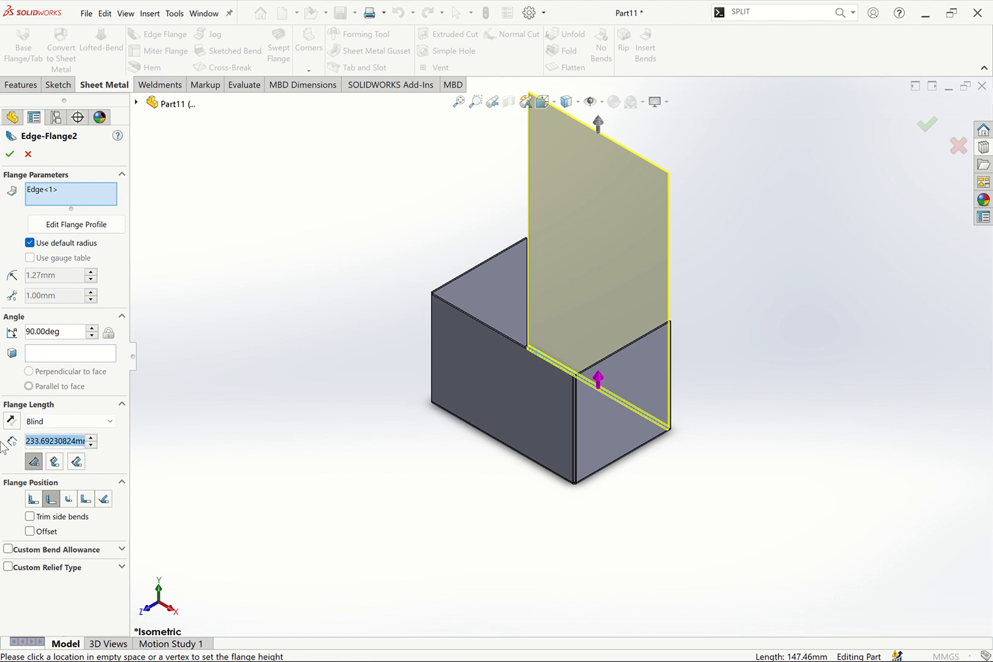
type("230")
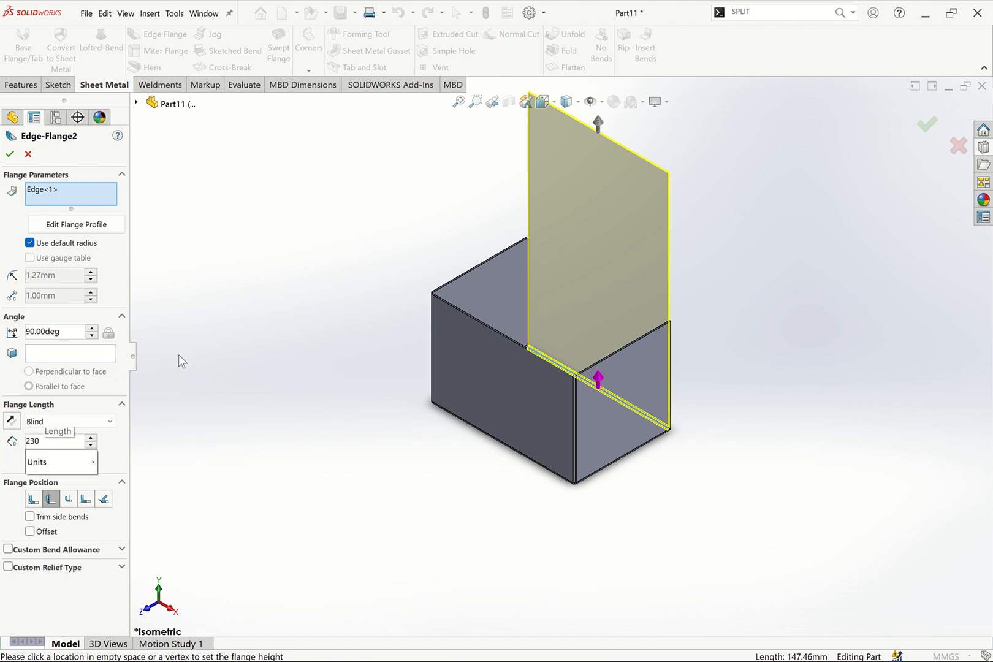
key("Return")
left_click(9, 158)
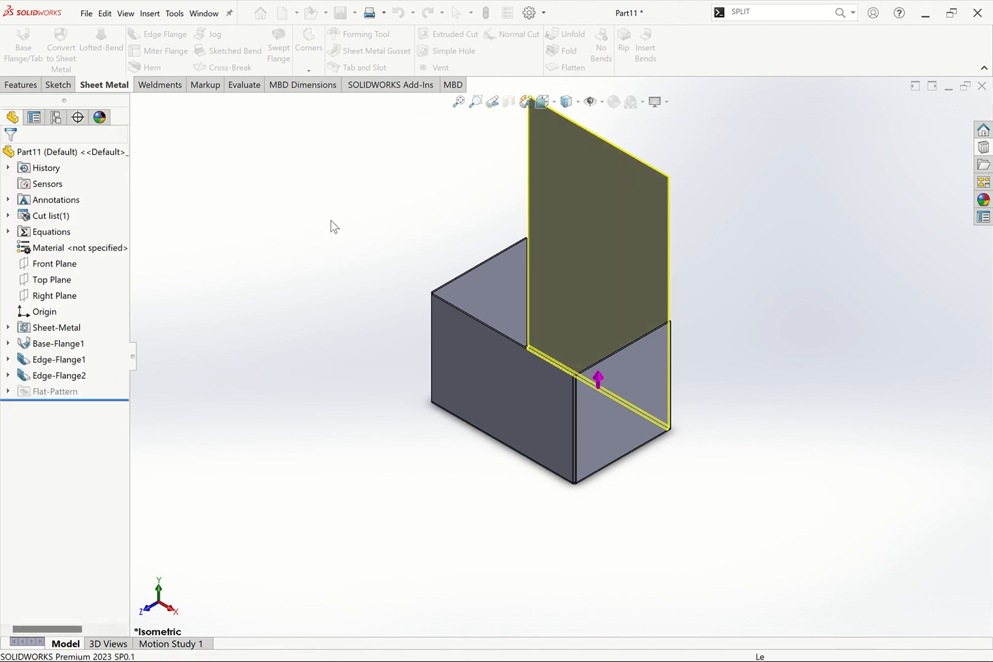
Edit the second edge flange, reduce its length to 130 mm, and confirm it
left_click(59, 375)
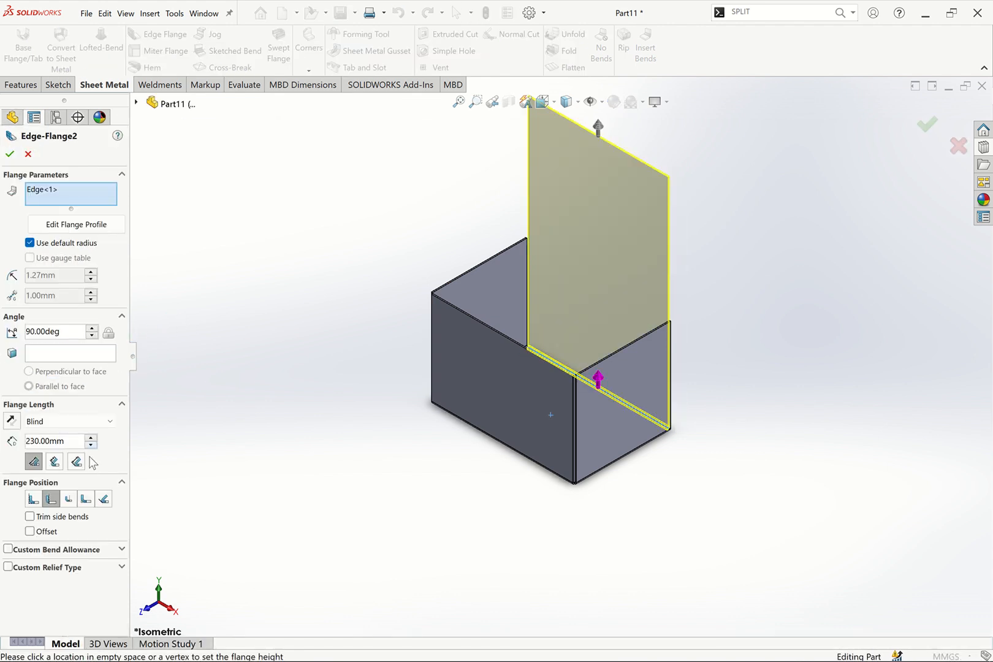
left_click(92, 445)
left_click(92, 445)
left_click(92, 445)
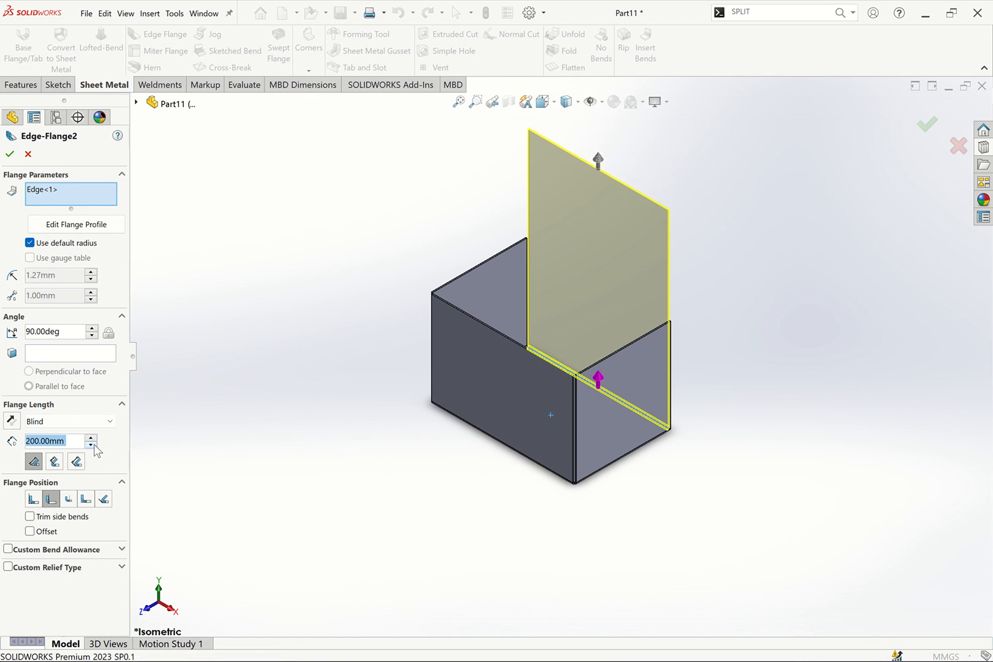
left_click(92, 445)
left_click(92, 445)
left_click(92, 445)
left_click(92, 445)
left_click(92, 445)
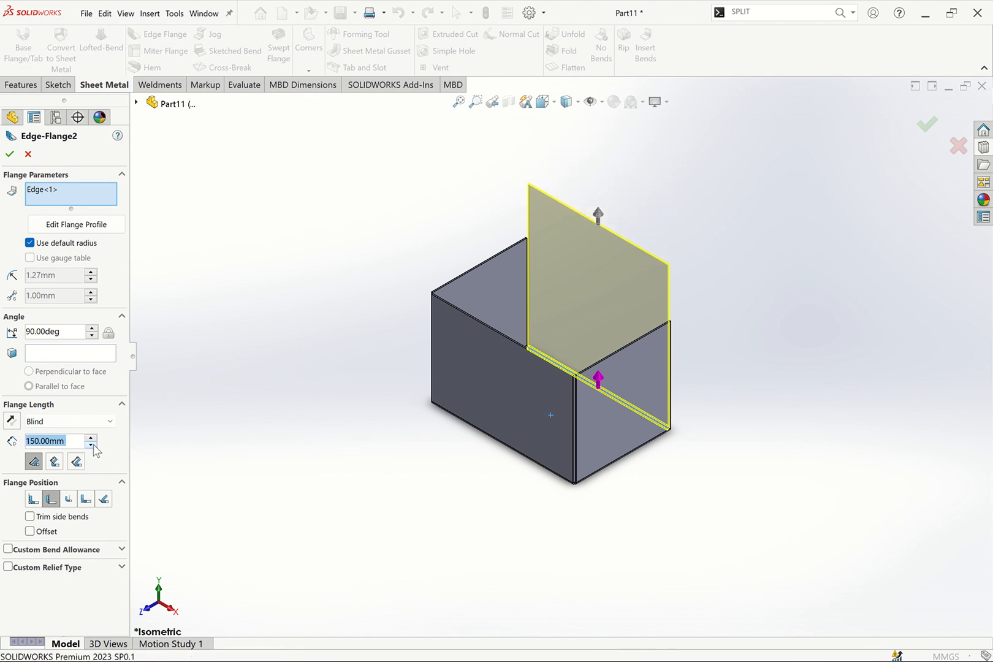
left_click(92, 446)
left_click(92, 445)
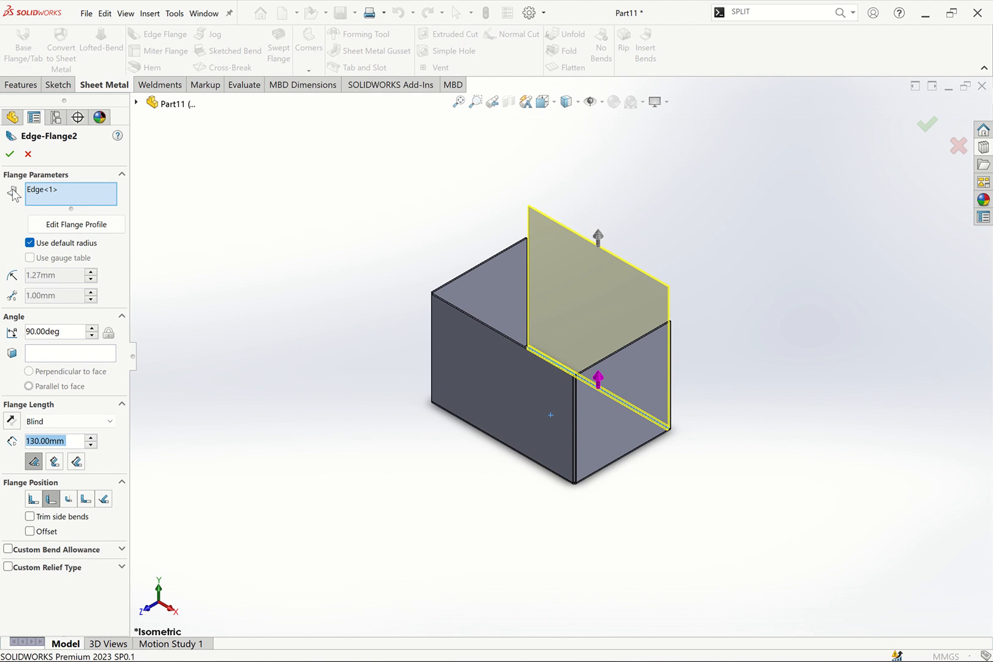
left_click(11, 154)
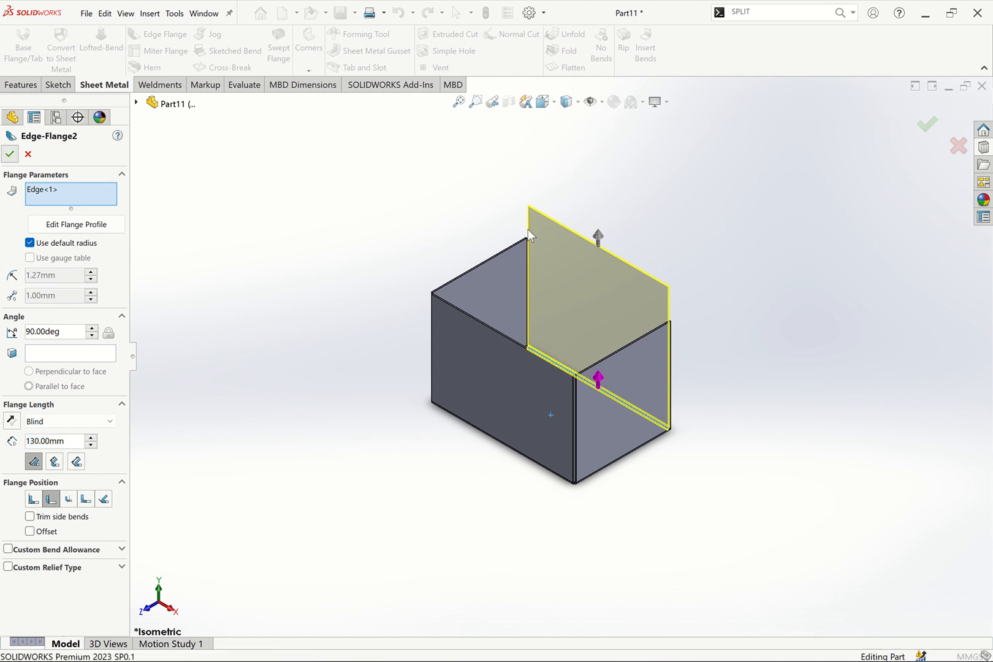
Add a third edge flange on the top edge of the back flange, folded horizontally over the box, with length 100 mm
scroll(535, 233, "down", 5)
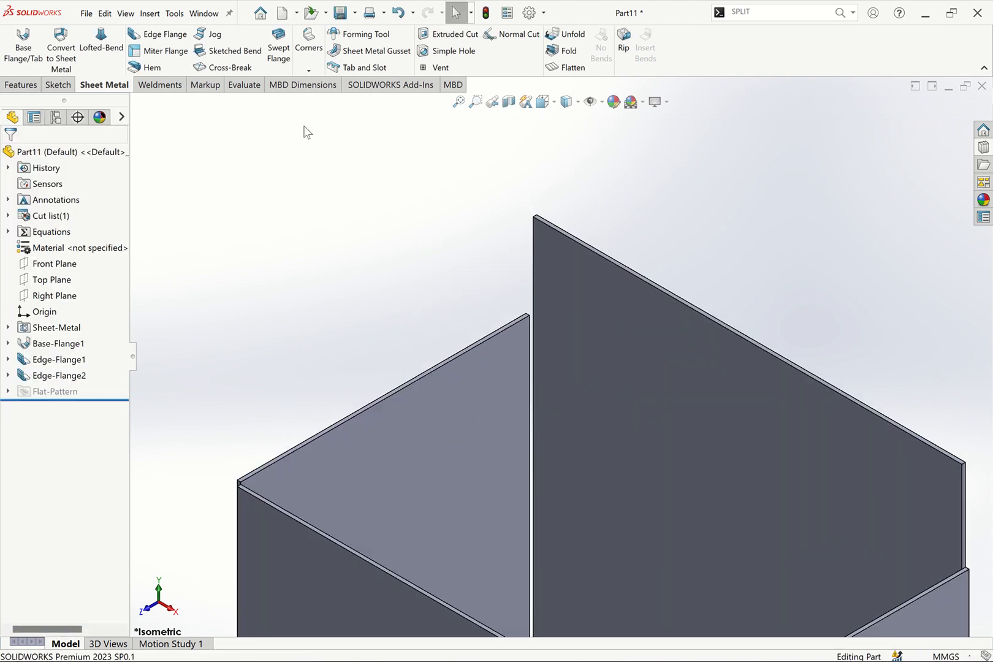
left_click(181, 38)
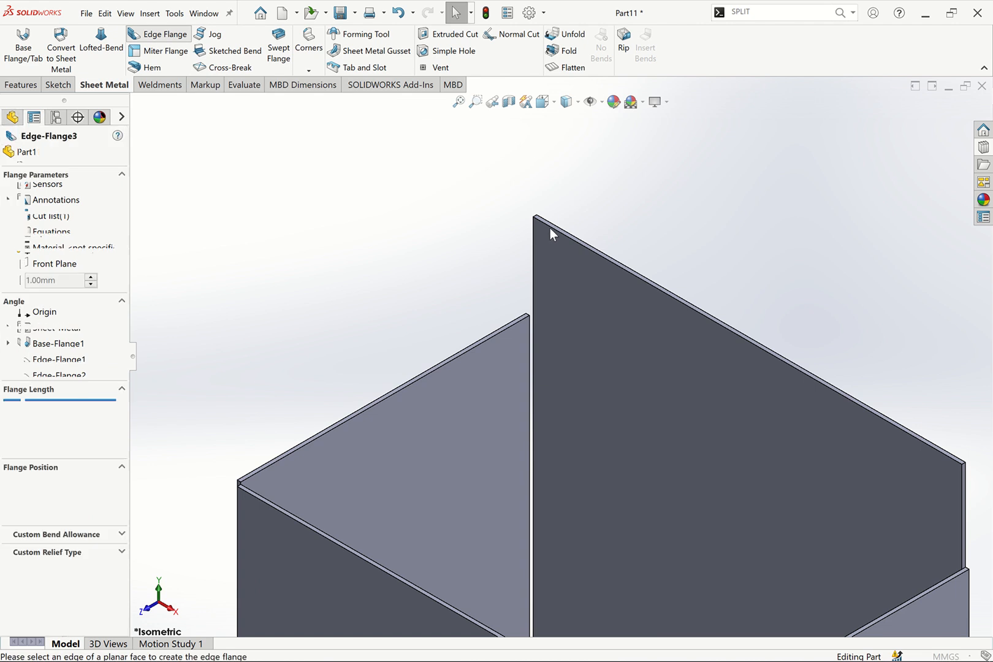
left_click(550, 227)
scroll(388, 279, "up", 6)
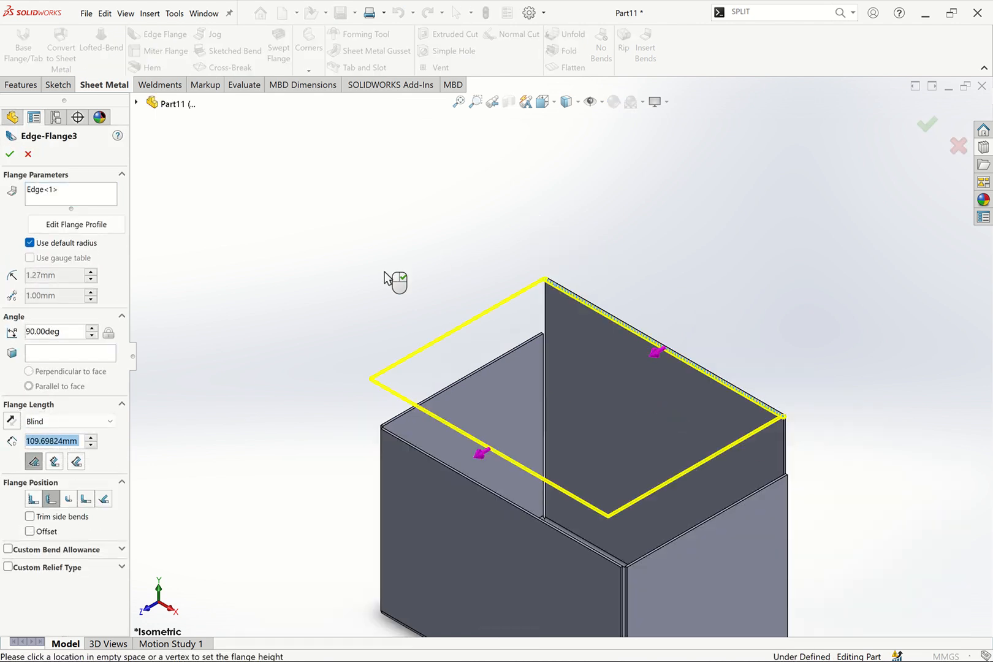
left_click(407, 311)
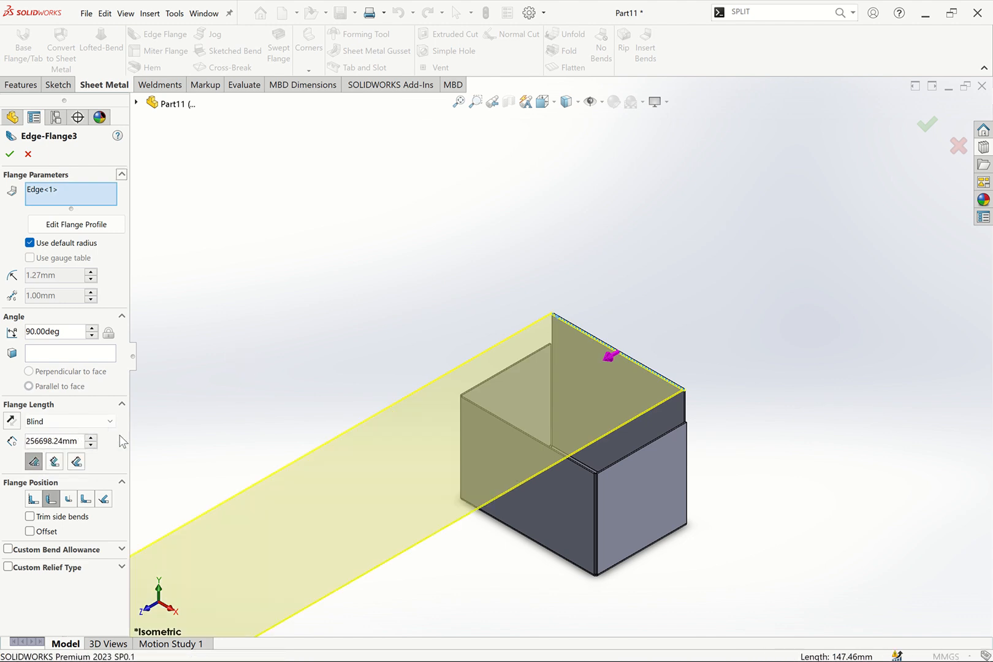
double_click(77, 439)
type("100")
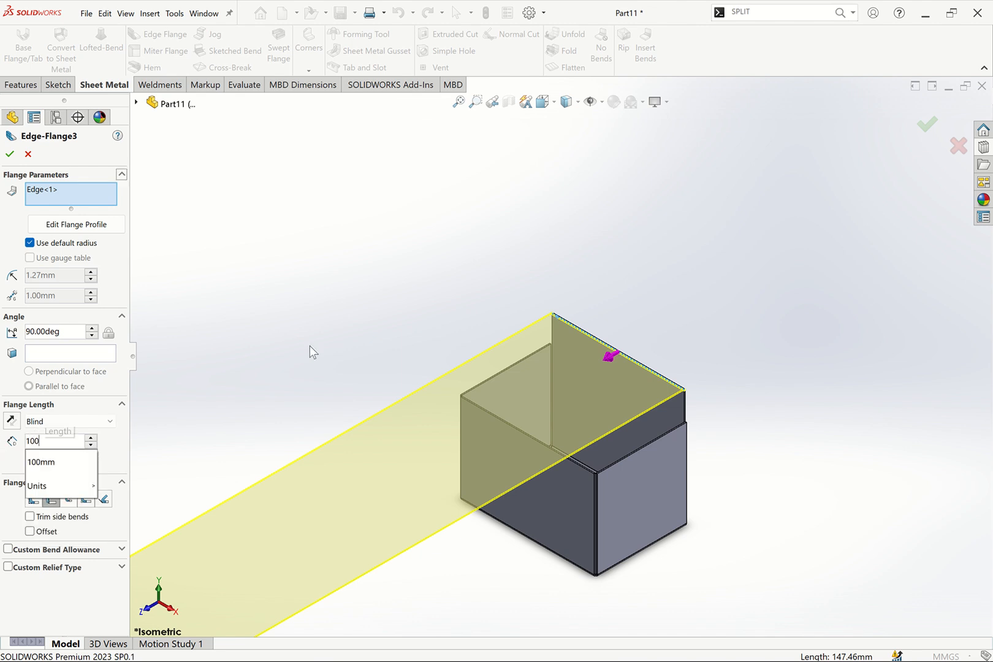
key("Return")
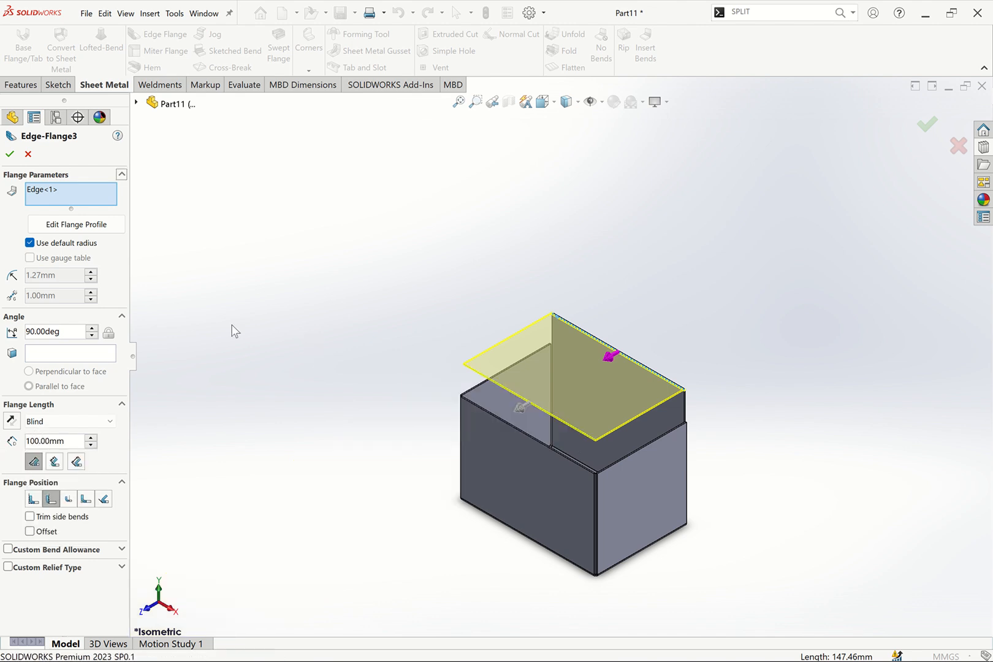
left_click(9, 155)
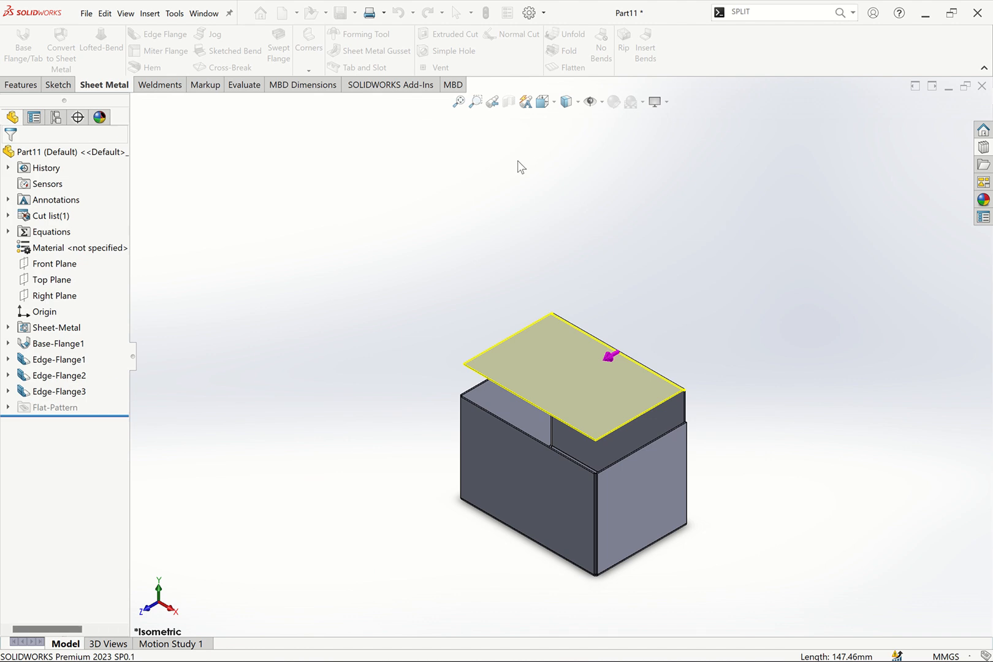
key("f")
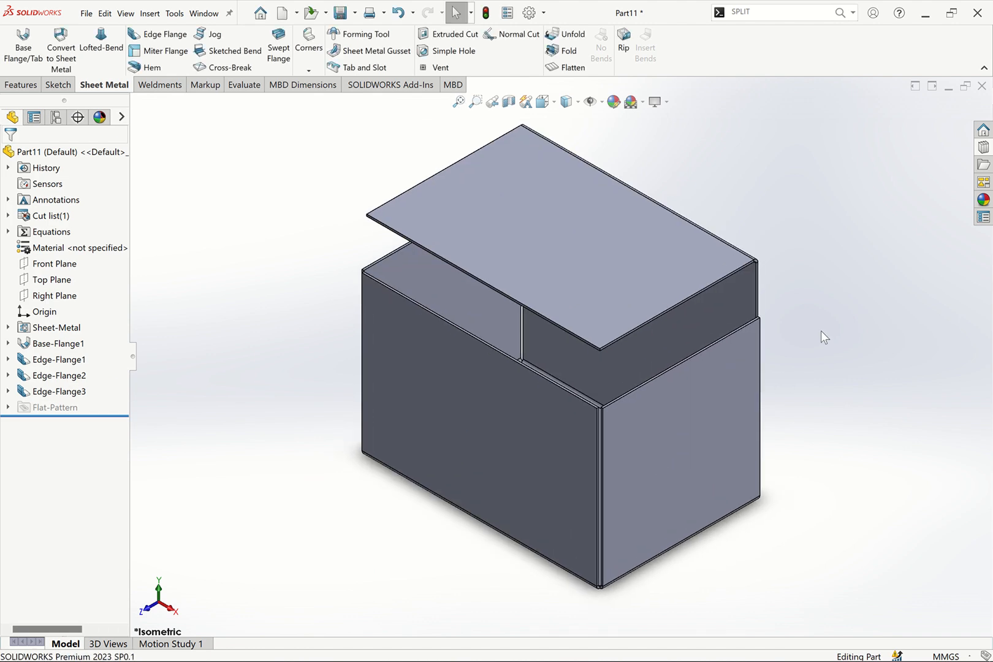
left_click(549, 422)
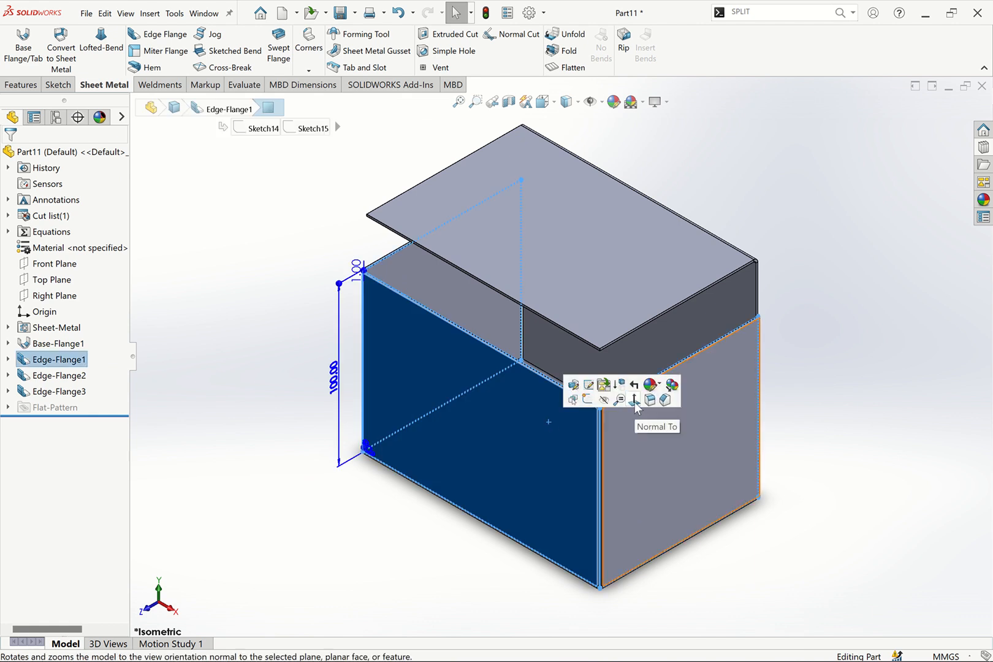
left_click(635, 403)
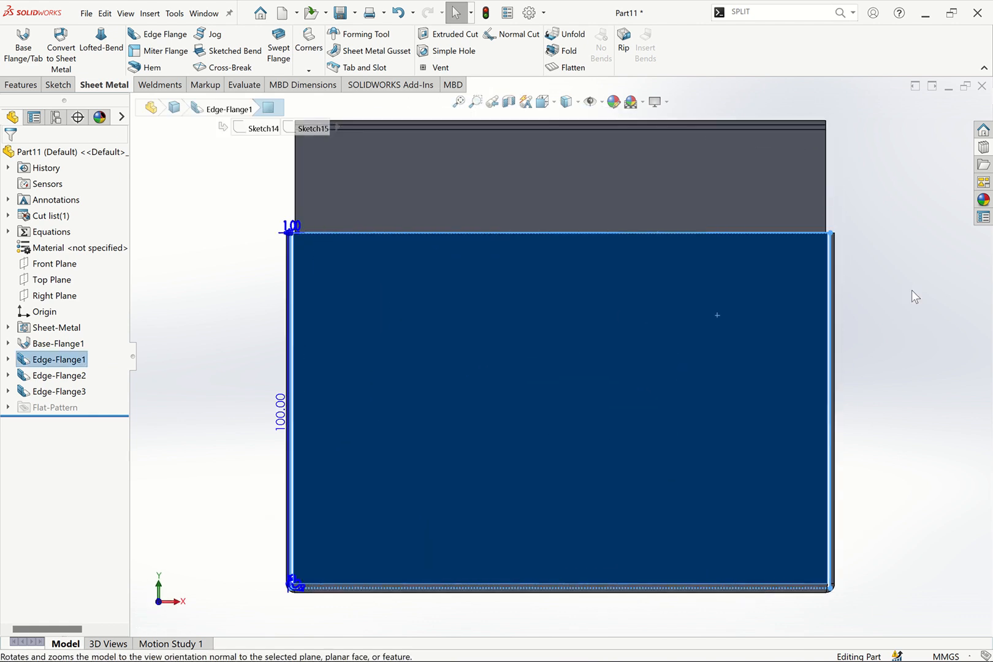
left_click(910, 290)
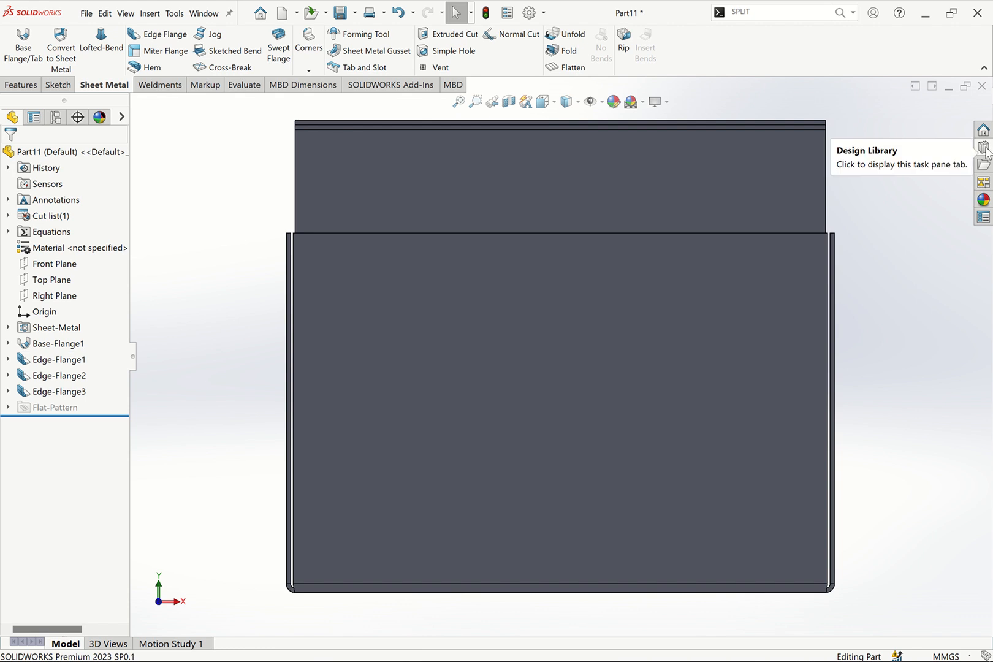
left_click(985, 148)
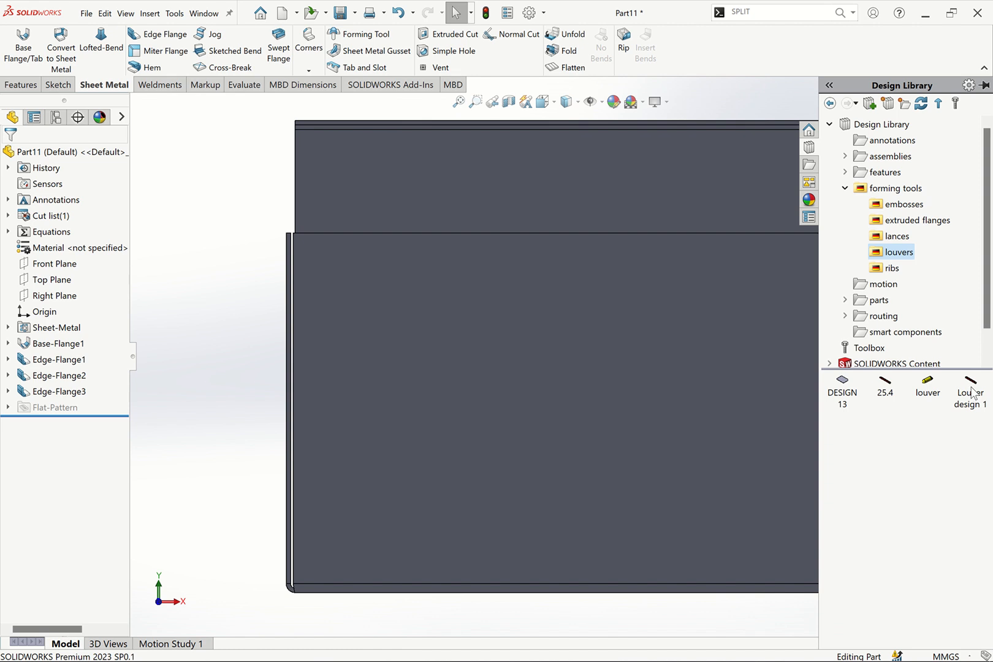
left_click_drag(973, 390, 349, 399)
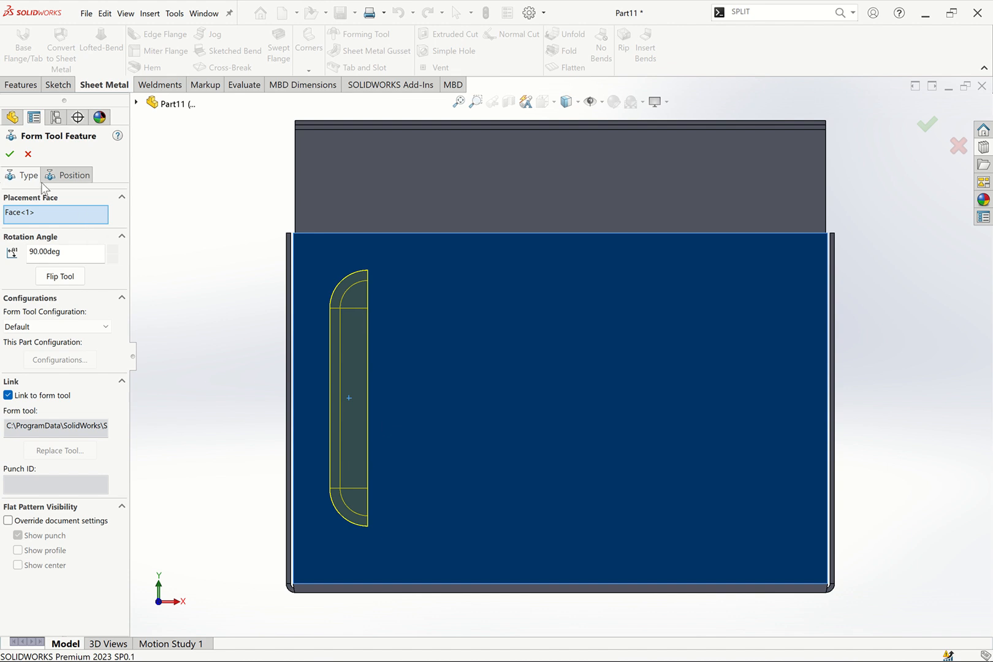
left_click(28, 155)
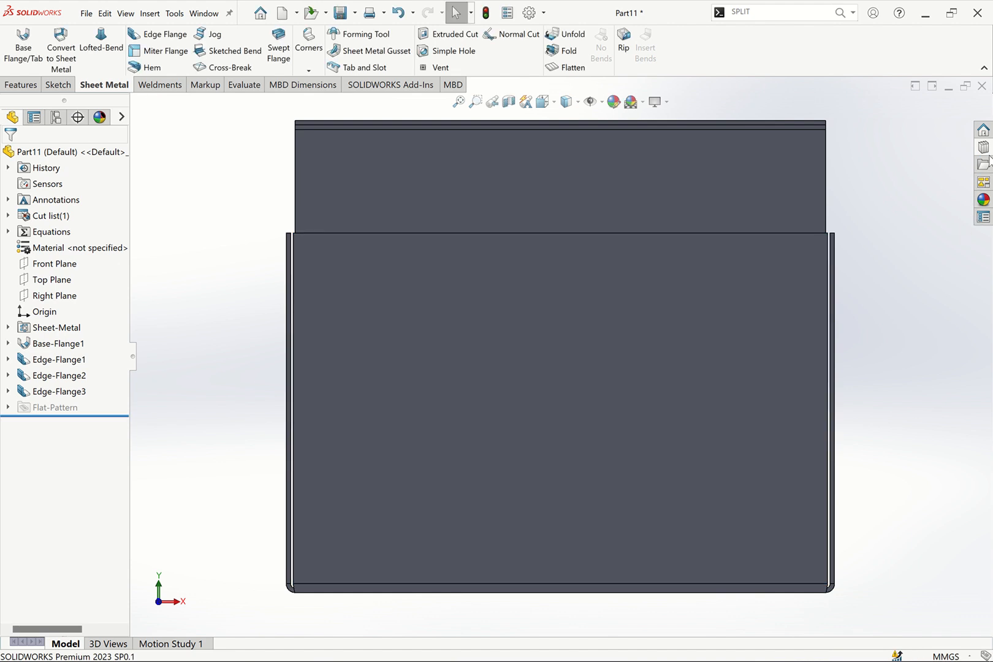
left_click(984, 148)
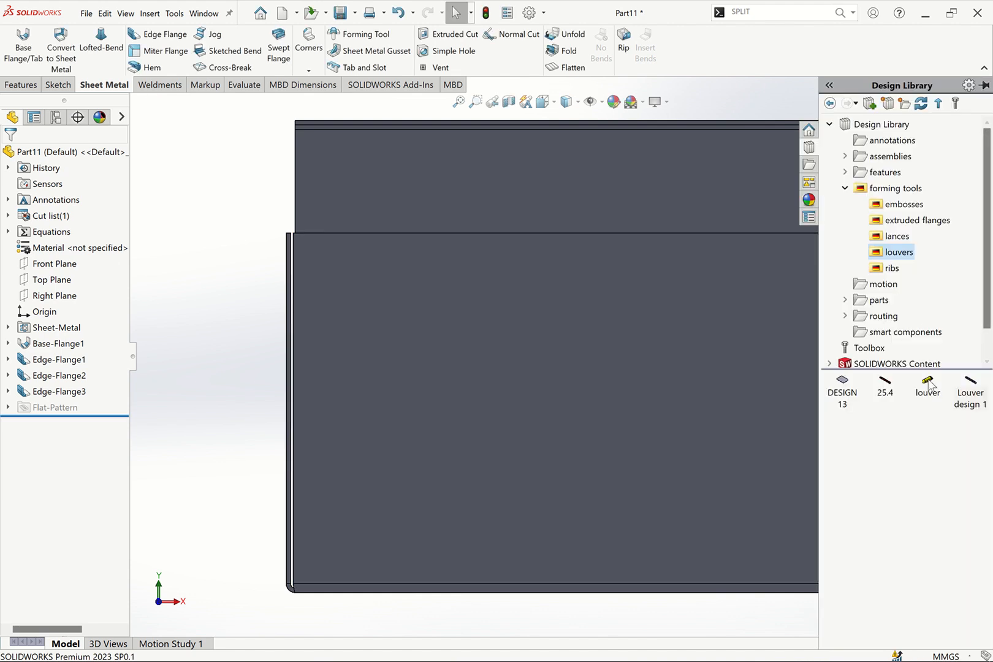
left_click_drag(897, 388, 364, 324)
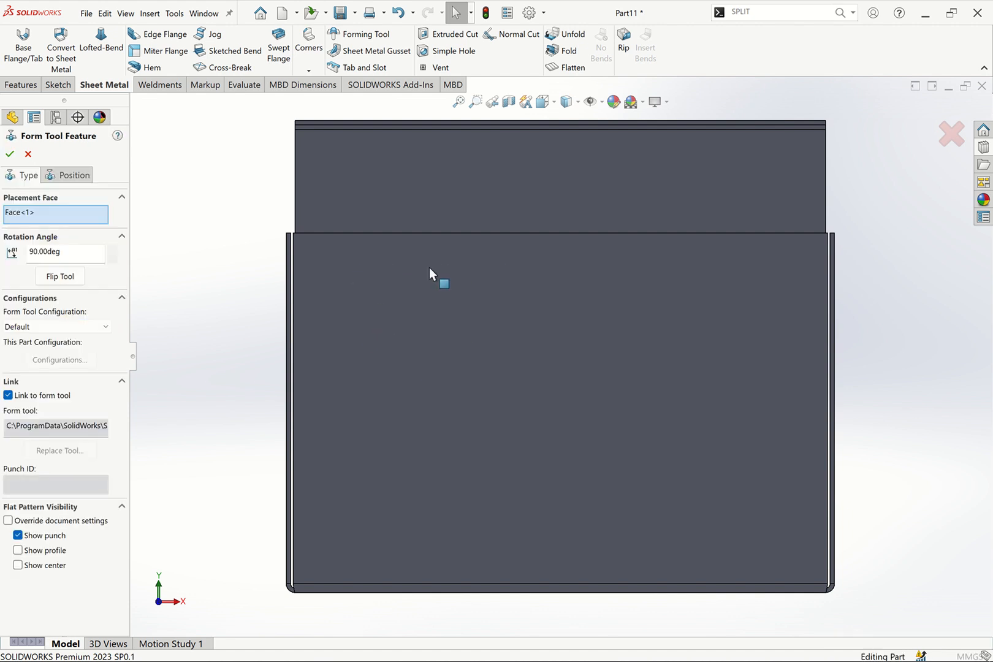
left_click(27, 155)
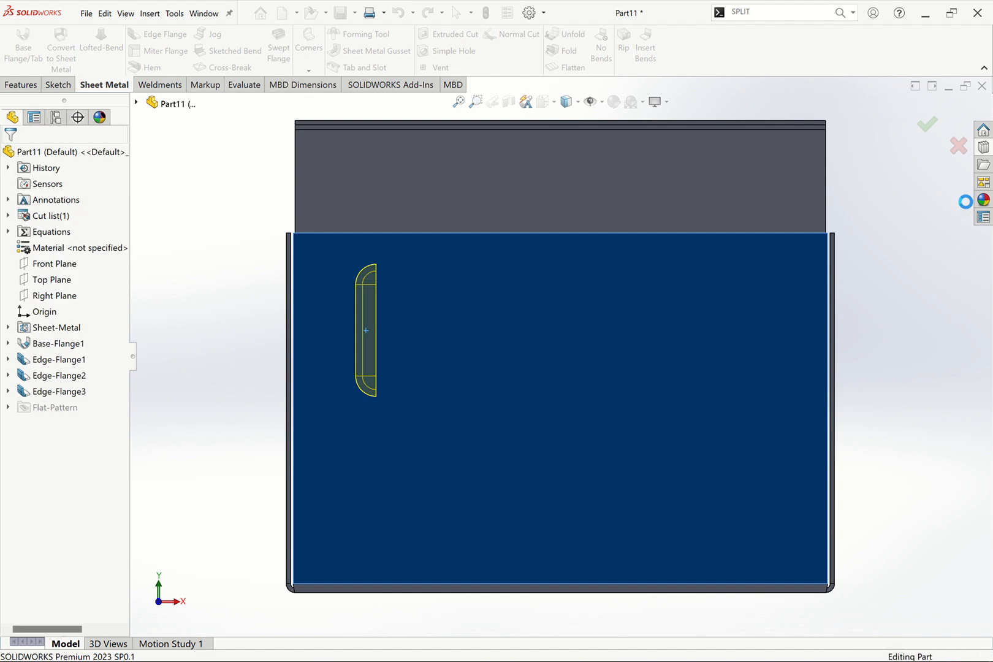
Apply the stock louver forming tool to the front flange, then undo the placement
left_click(984, 147)
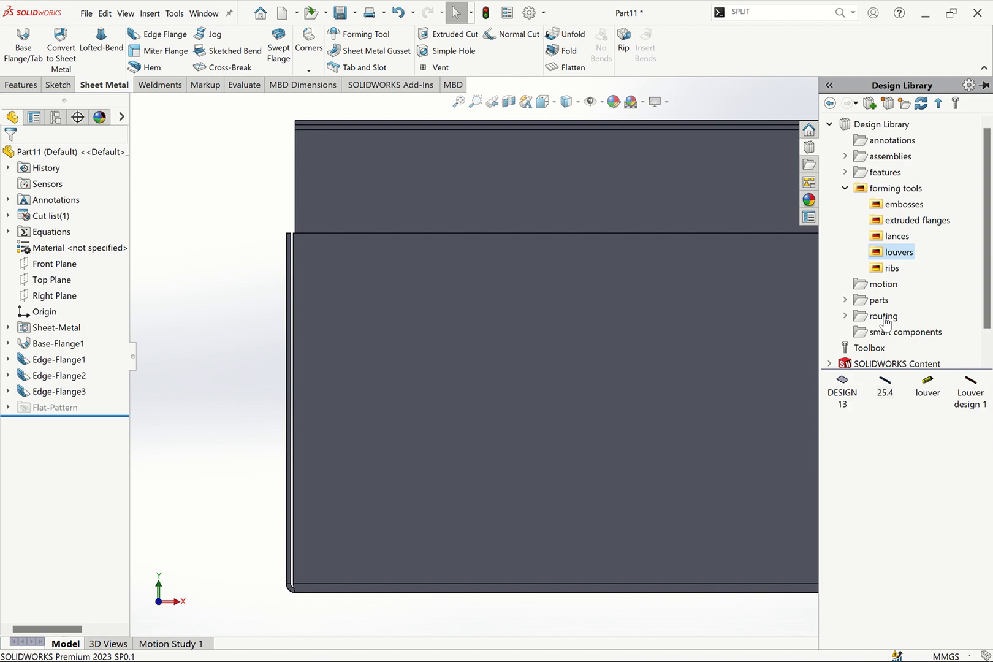
left_click_drag(932, 386, 374, 300)
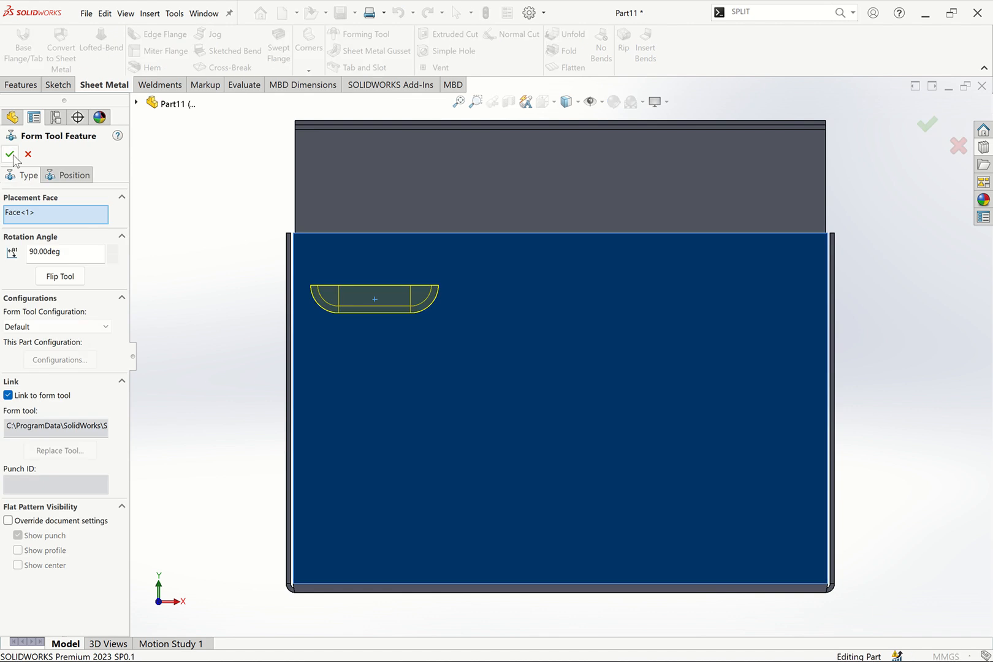
left_click(14, 155)
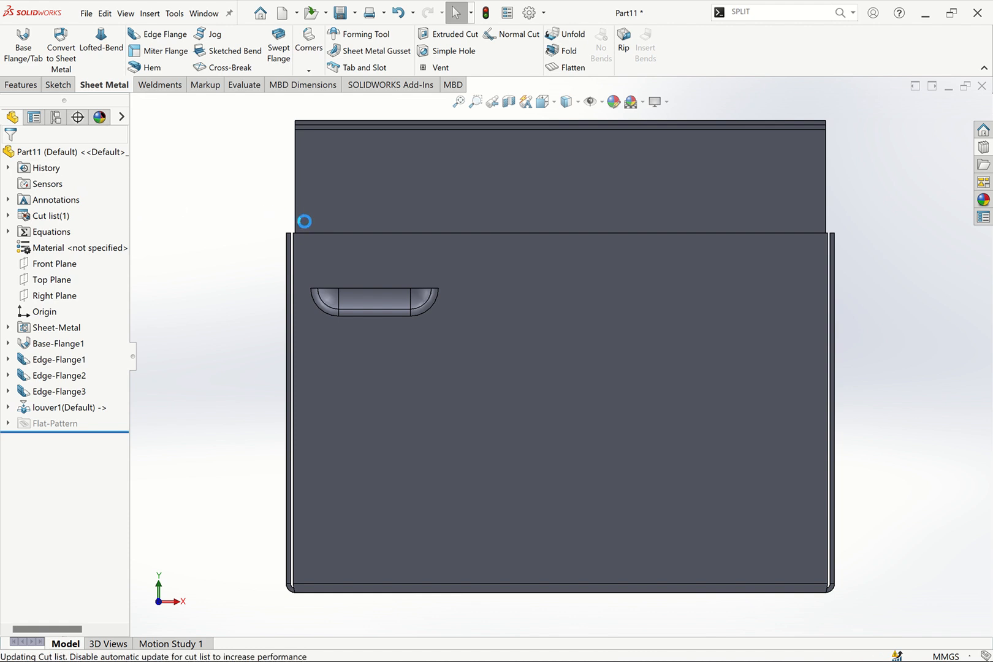
key("ctrl+z")
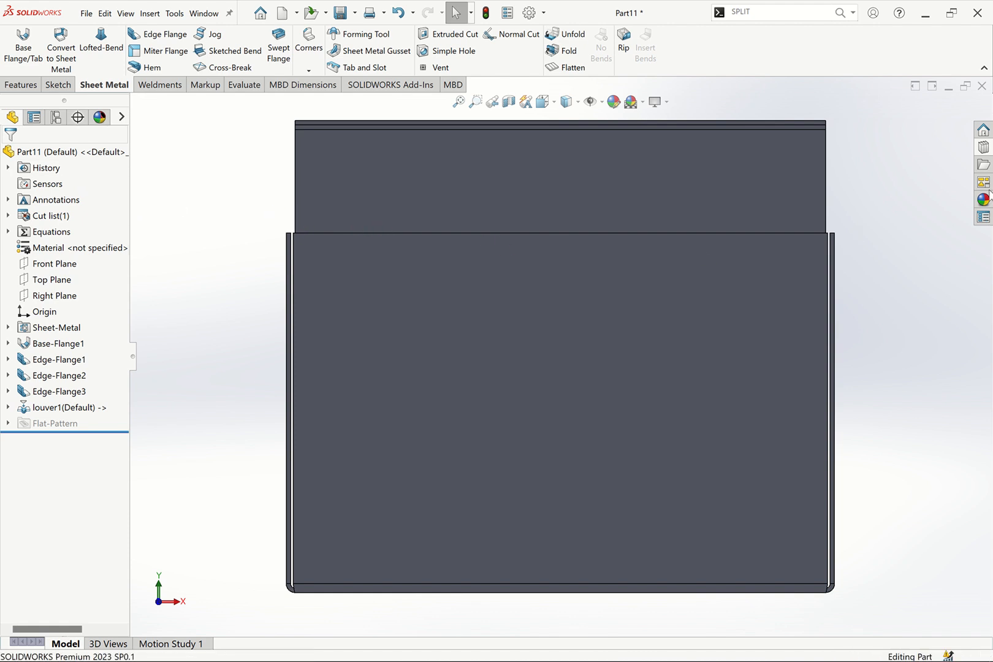
Place the Louver design 1 forming tool on the front flange and set its rotation angle to 180 degrees
left_click(980, 149)
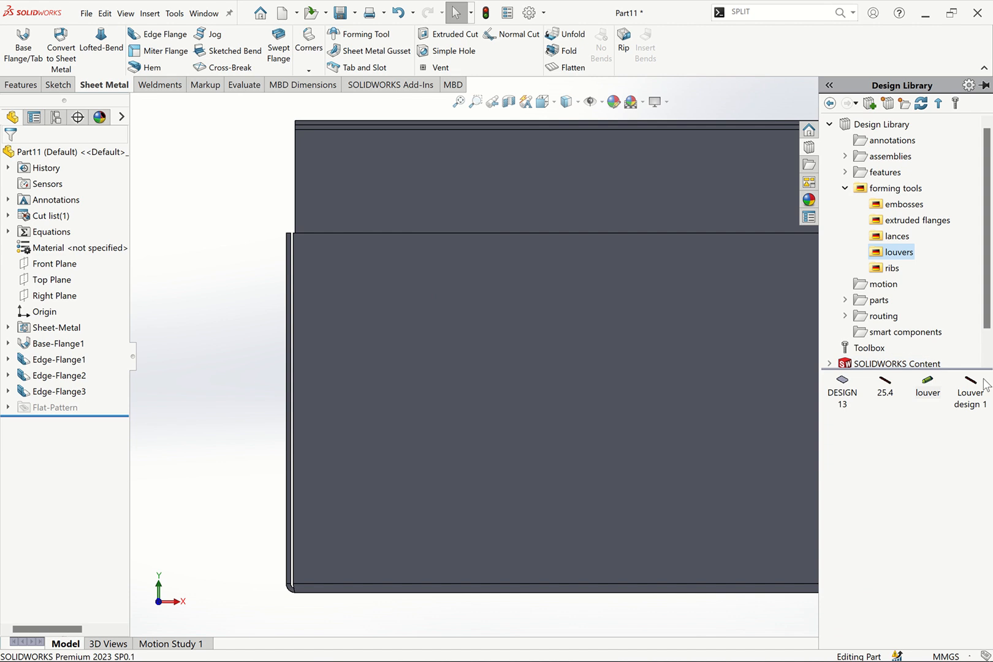
left_click_drag(975, 384, 631, 320)
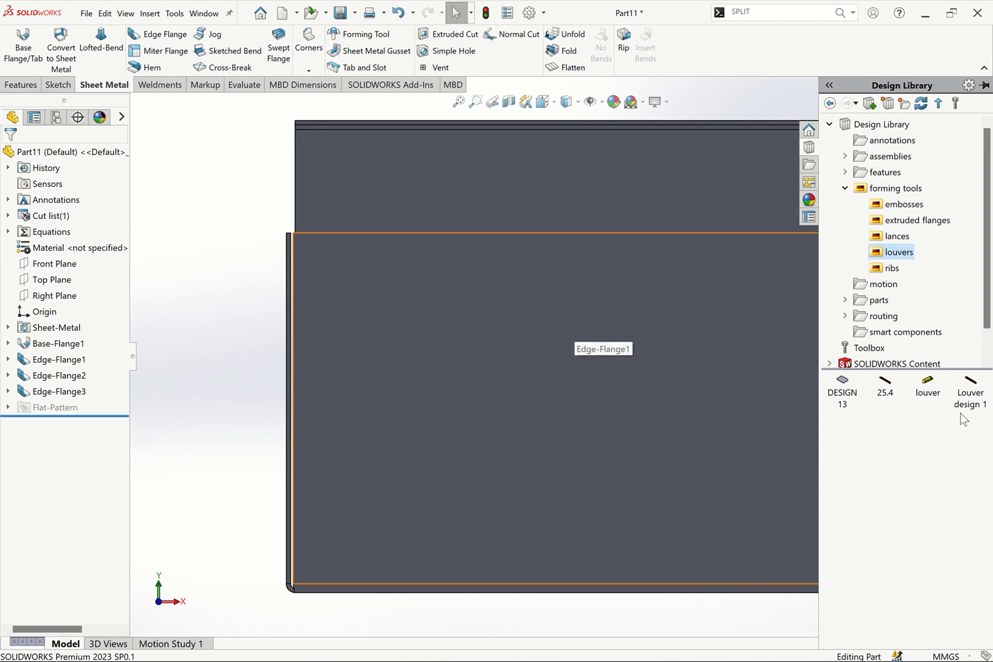
left_click_drag(962, 403, 417, 399)
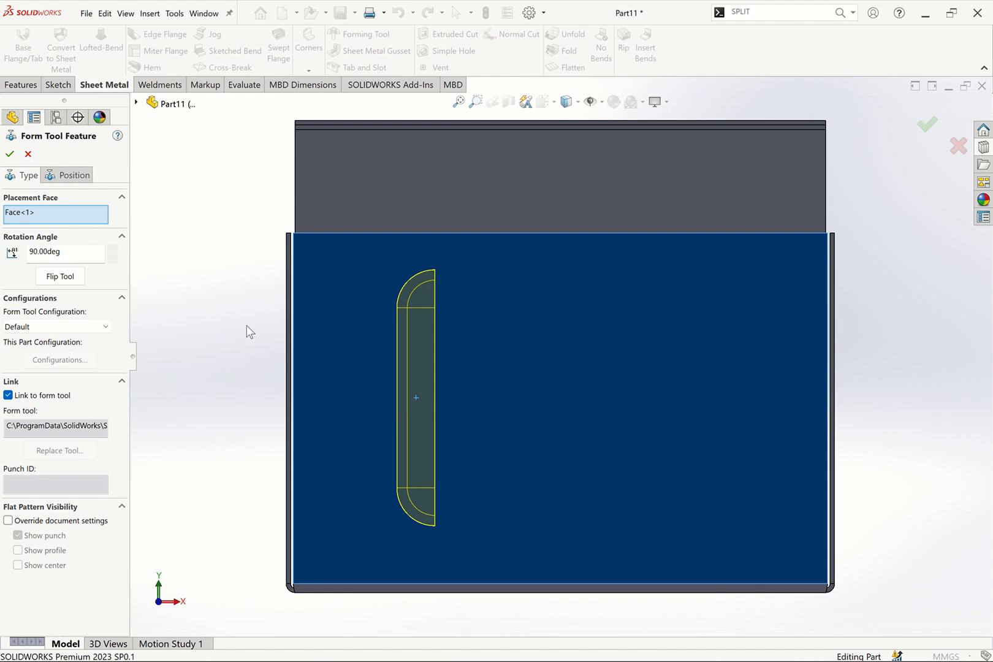
left_click_drag(91, 250, 16, 250)
type("180")
key("Return")
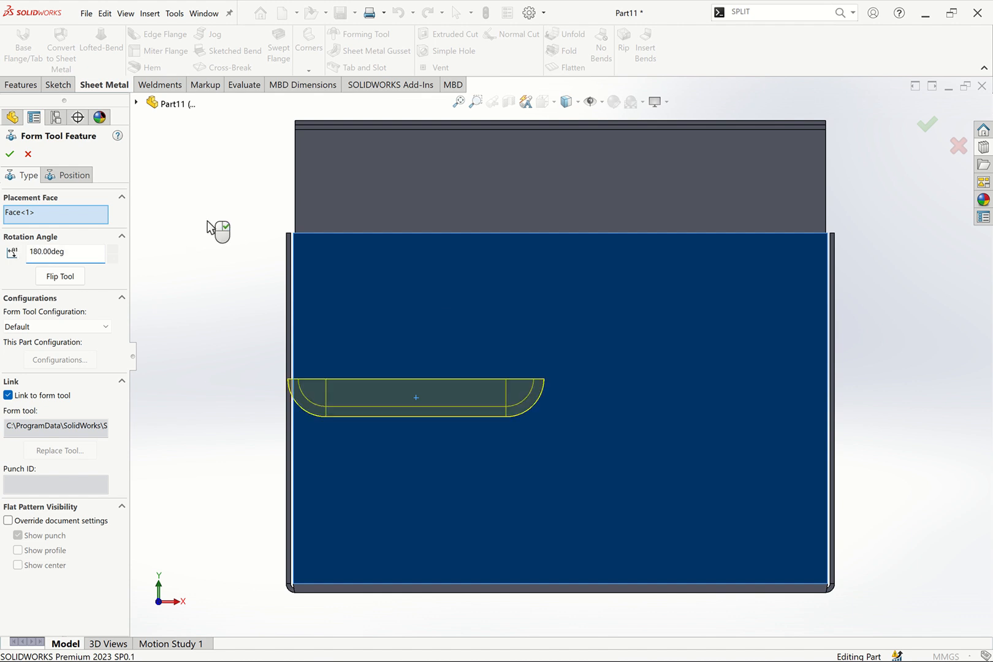
Set the louver's rotation angle to 270 degrees
scroll(210, 242, "up", 2)
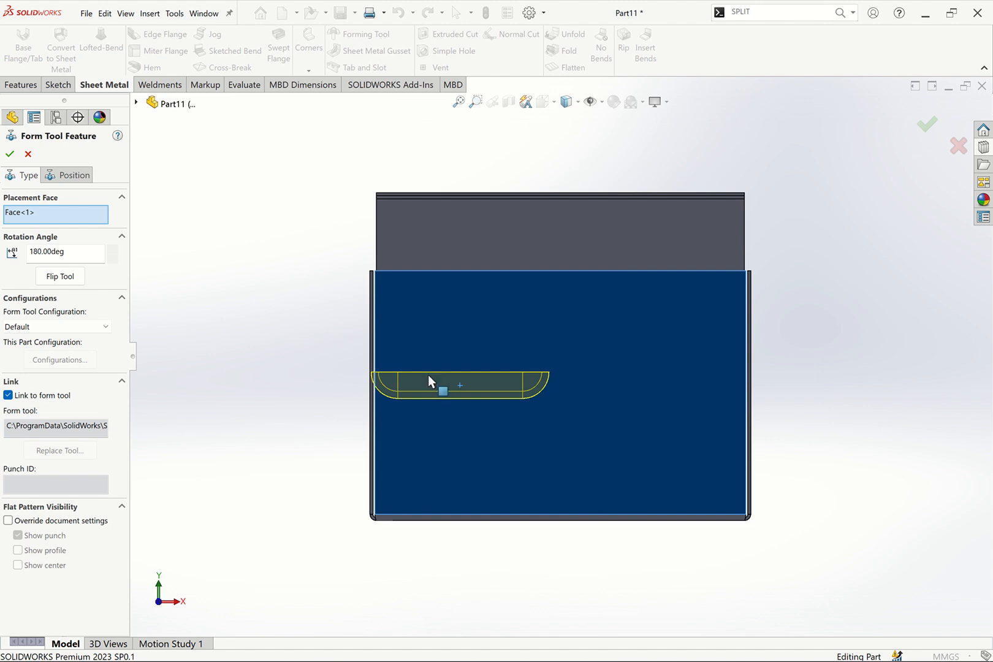
double_click(92, 254)
type("270")
key("Return")
Set the louver's rotation angle to 0 degrees
left_click_drag(65, 251, 6, 253)
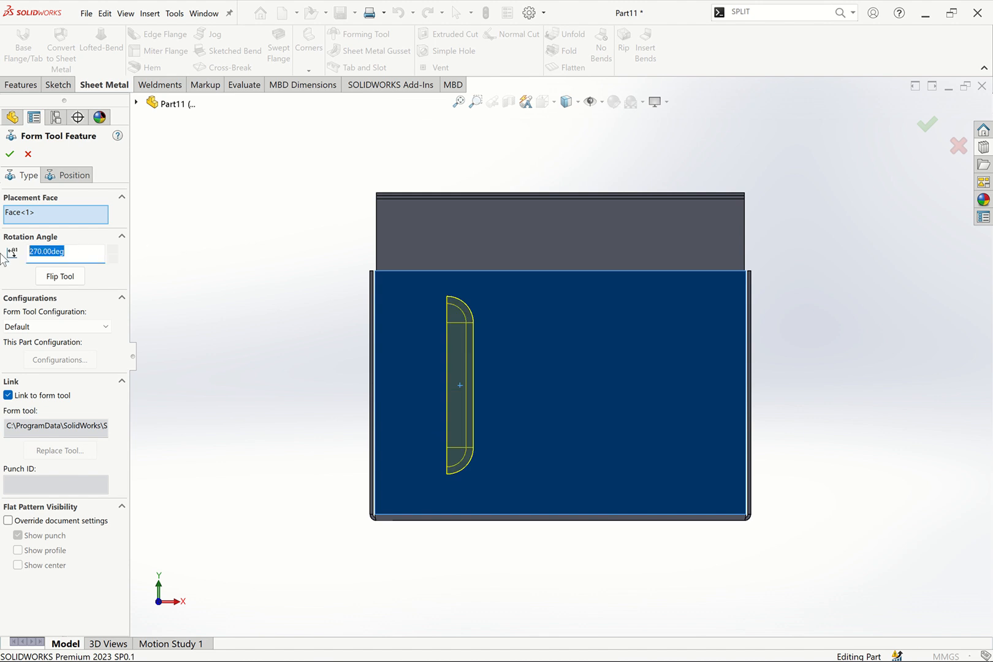
type("360")
key("Return")
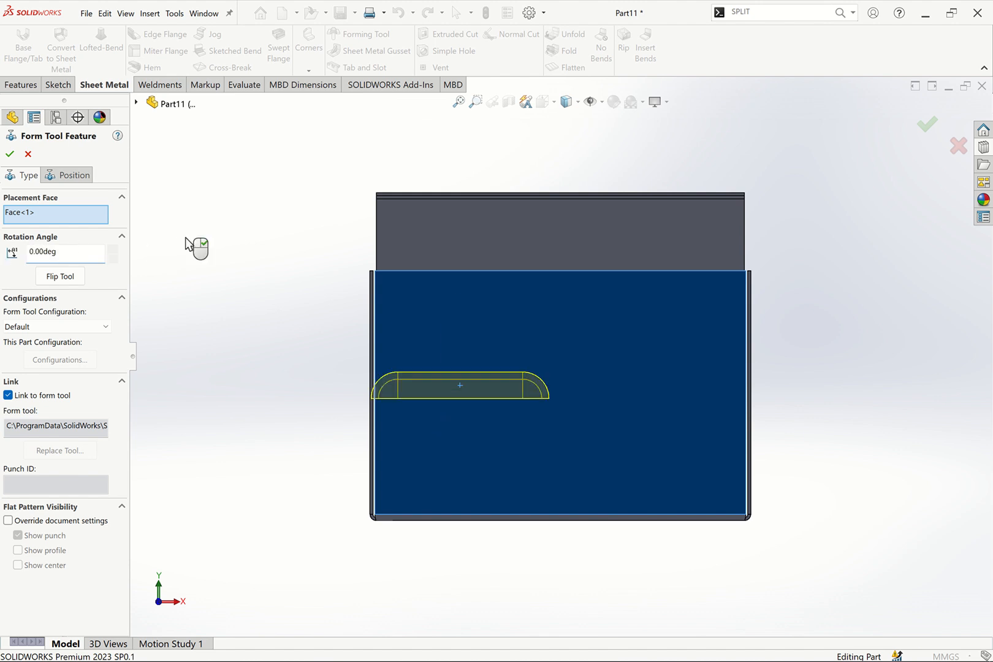
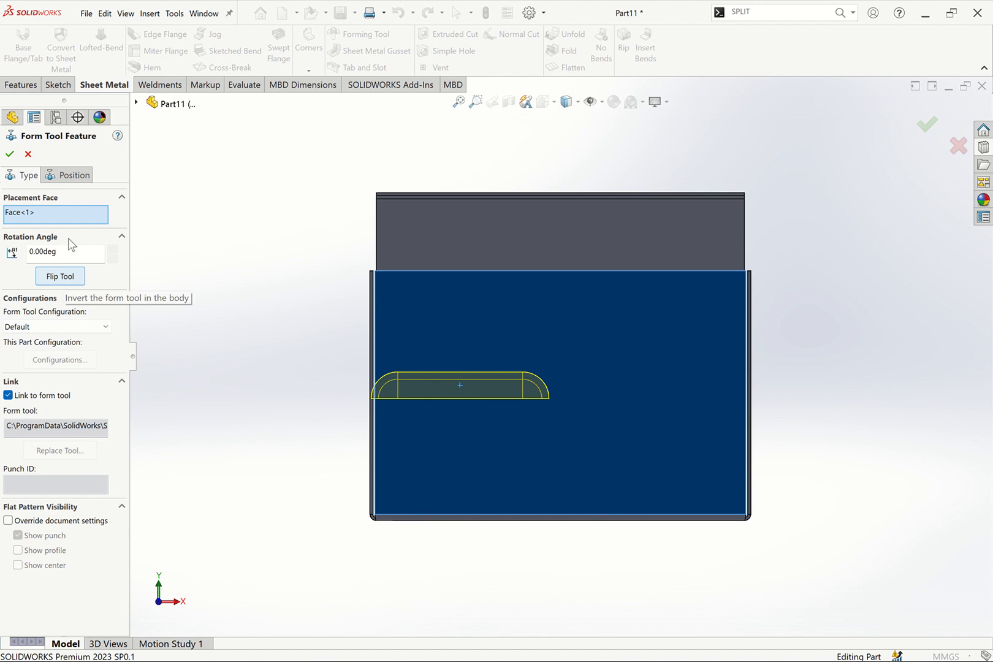
Dimension the louver's center point 40 mm from the front flange's left edge
left_click(56, 176)
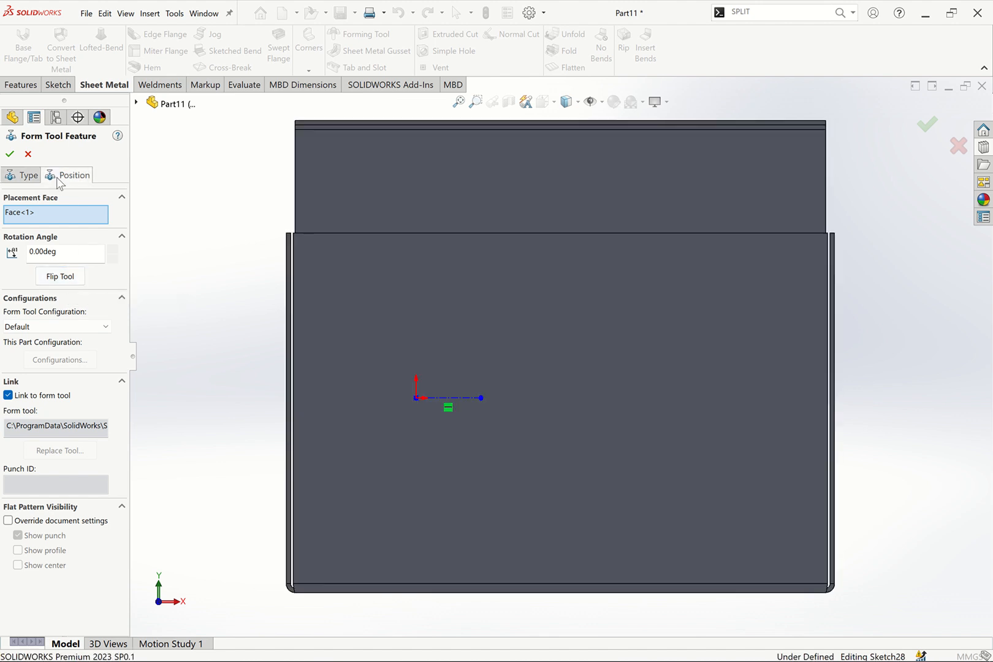
left_click(293, 300)
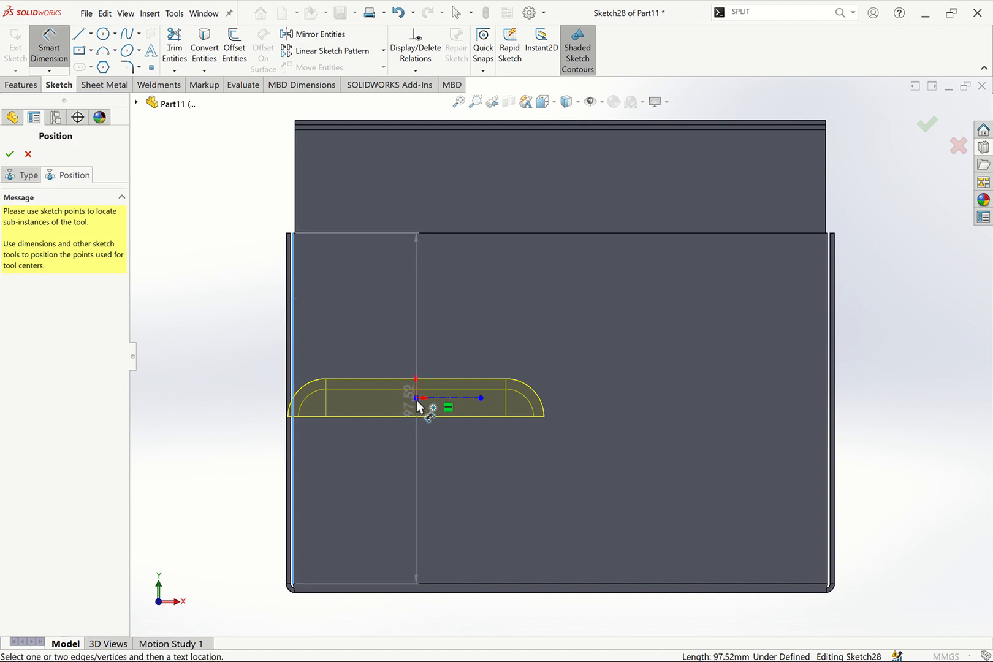
left_click(417, 399)
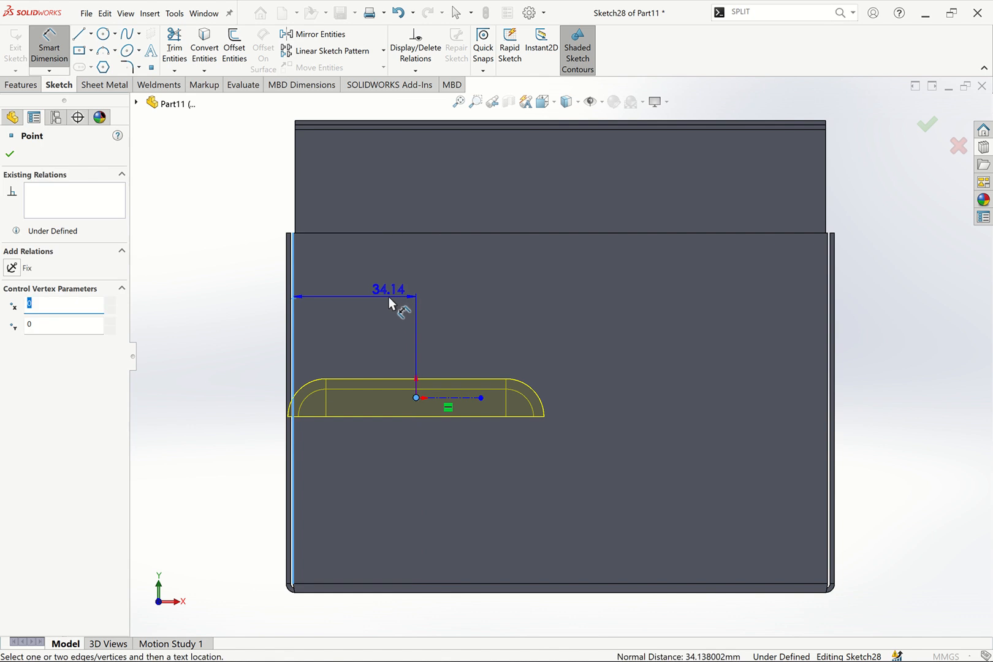
left_click(388, 296)
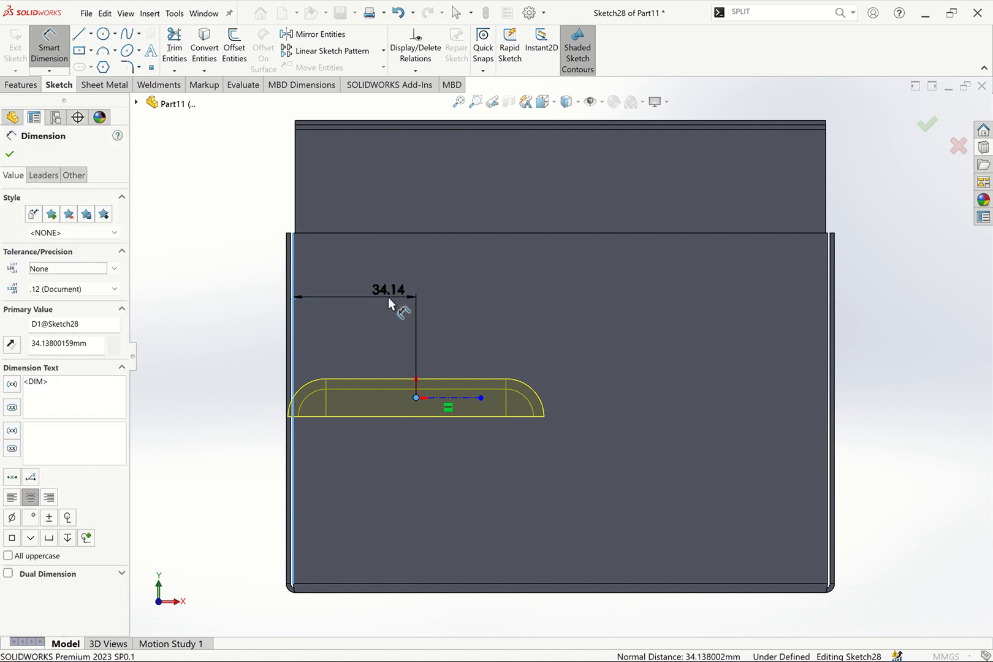
type("40")
key("Return")
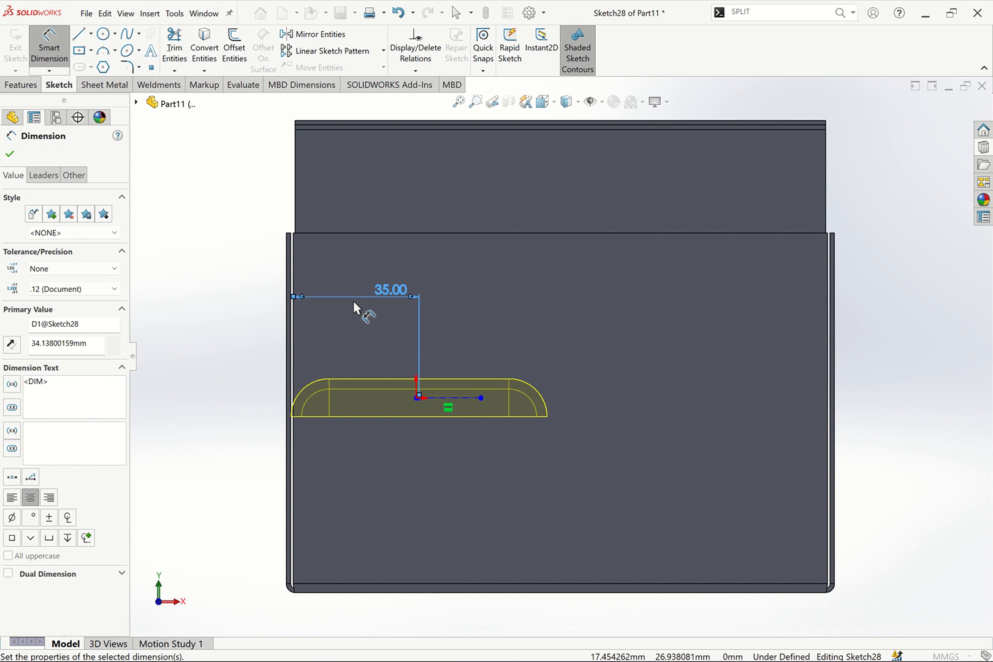
double_click(388, 295)
type("40")
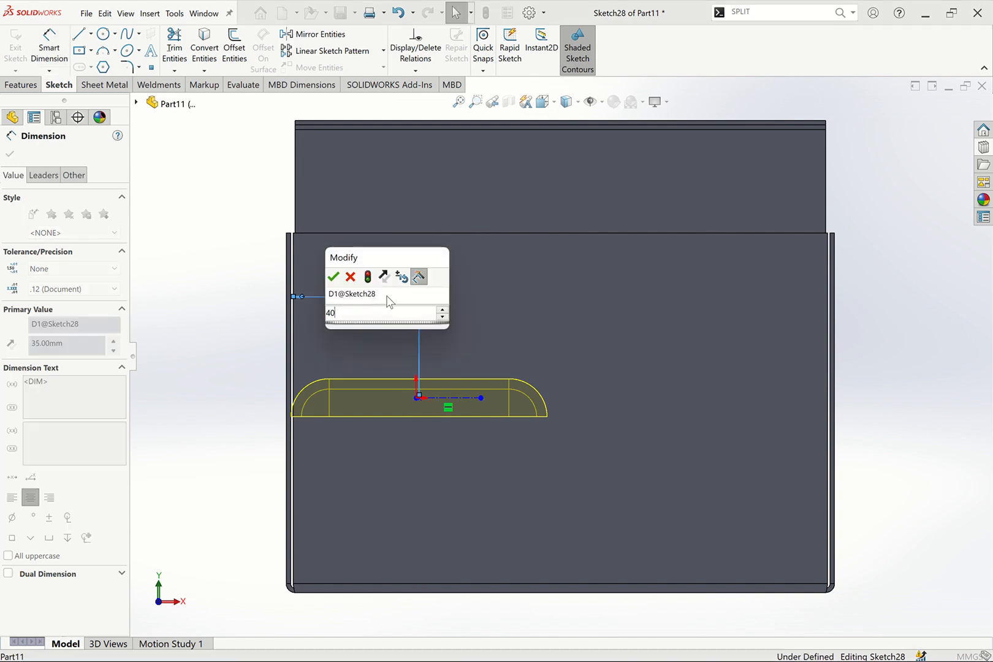
key("Return")
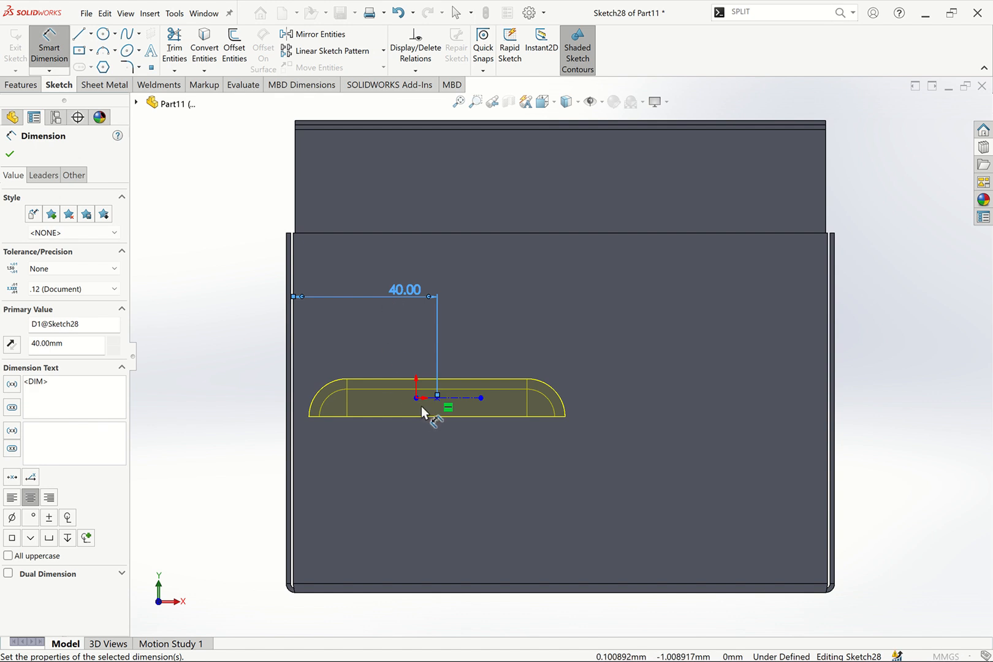
left_click(395, 235)
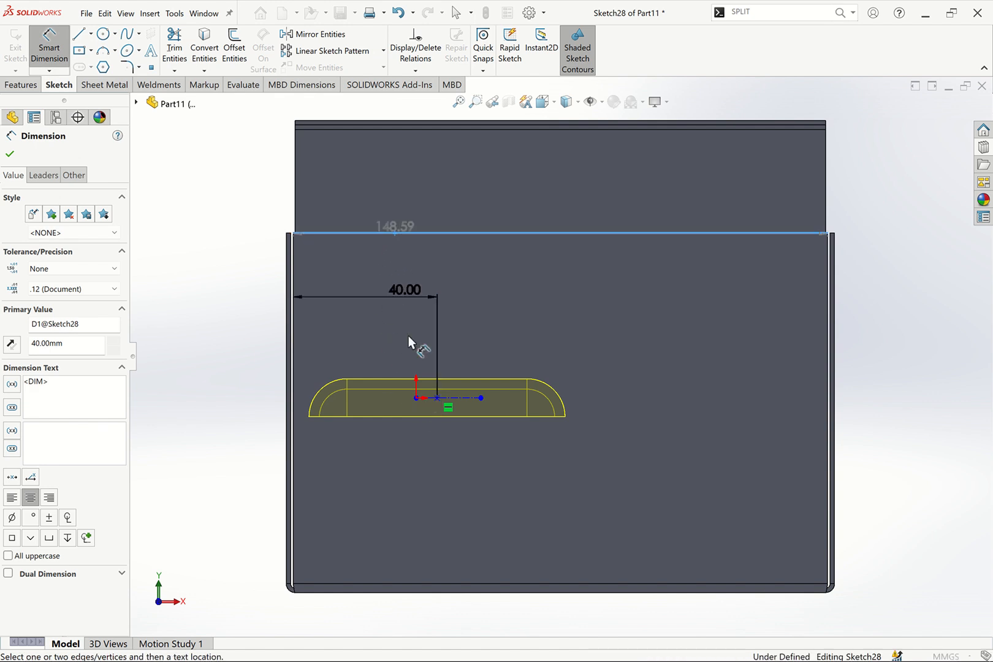
left_click(226, 336)
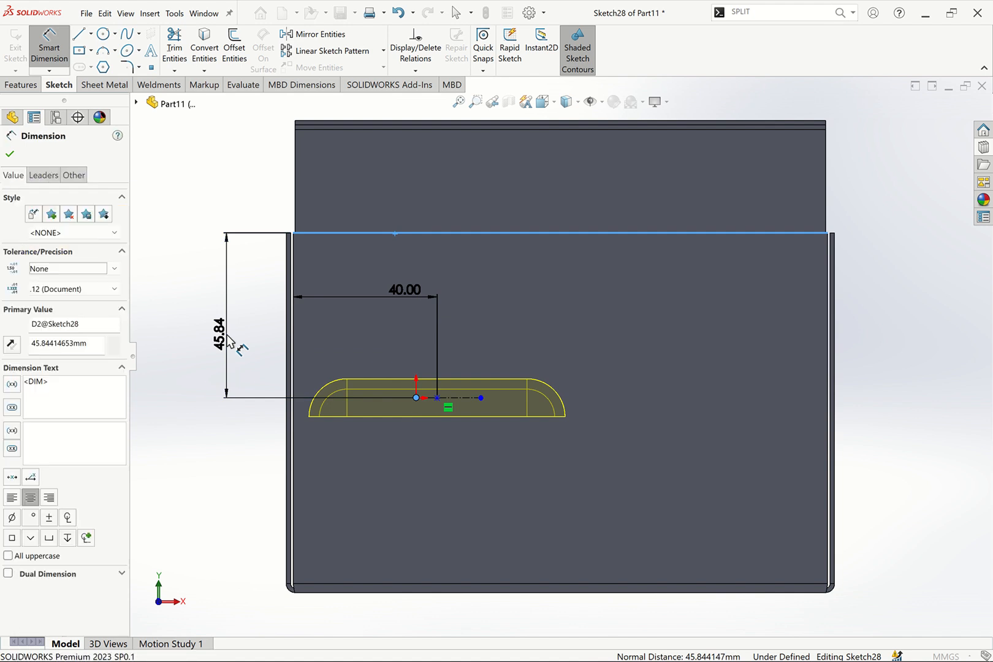
type("15")
key("Return")
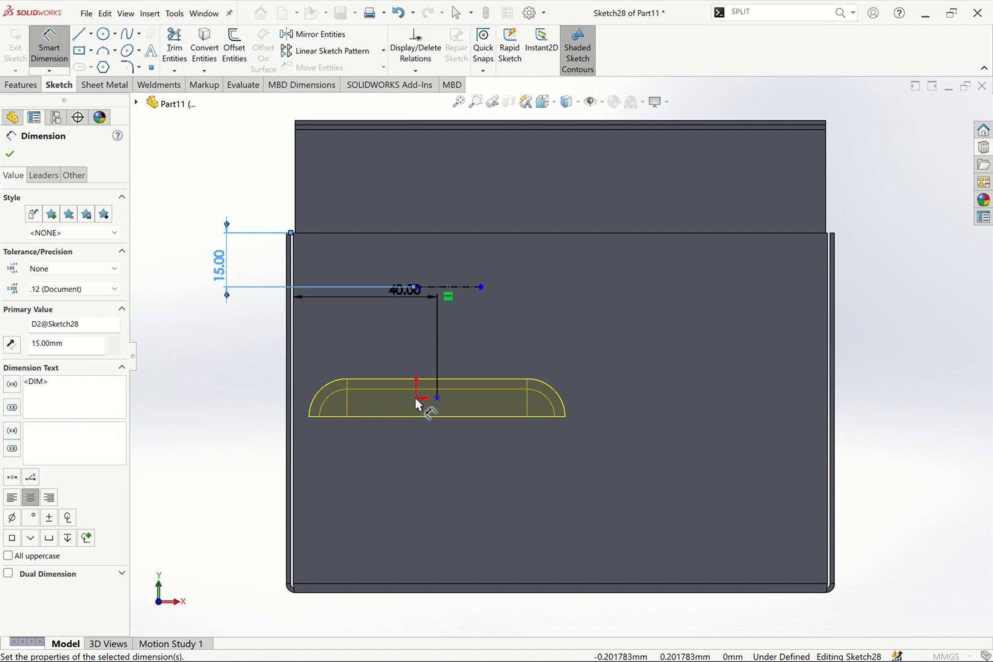
key("Escape")
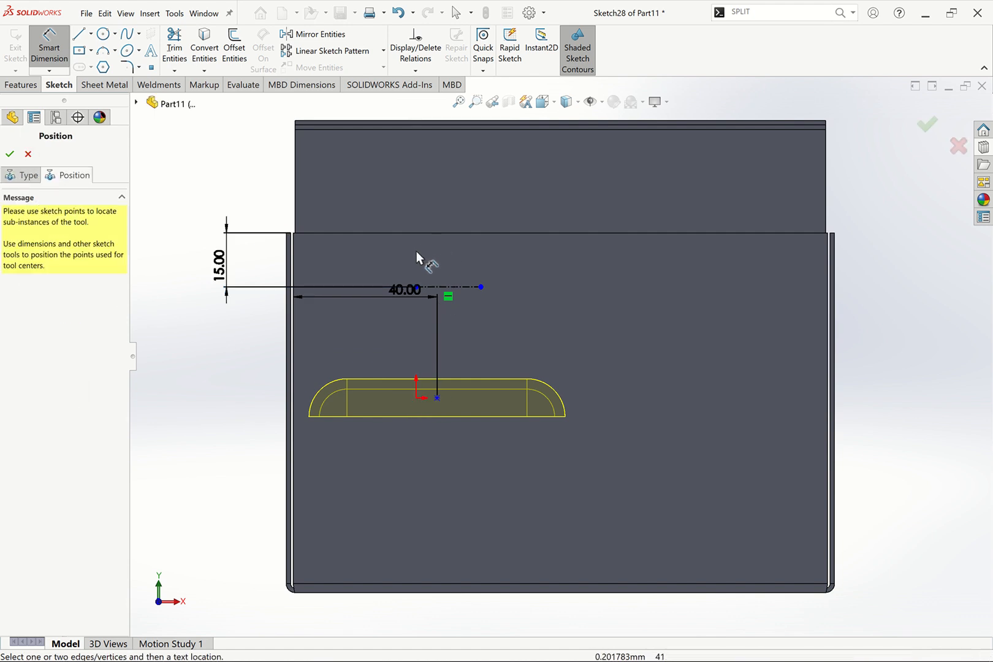
key("ctrl+z")
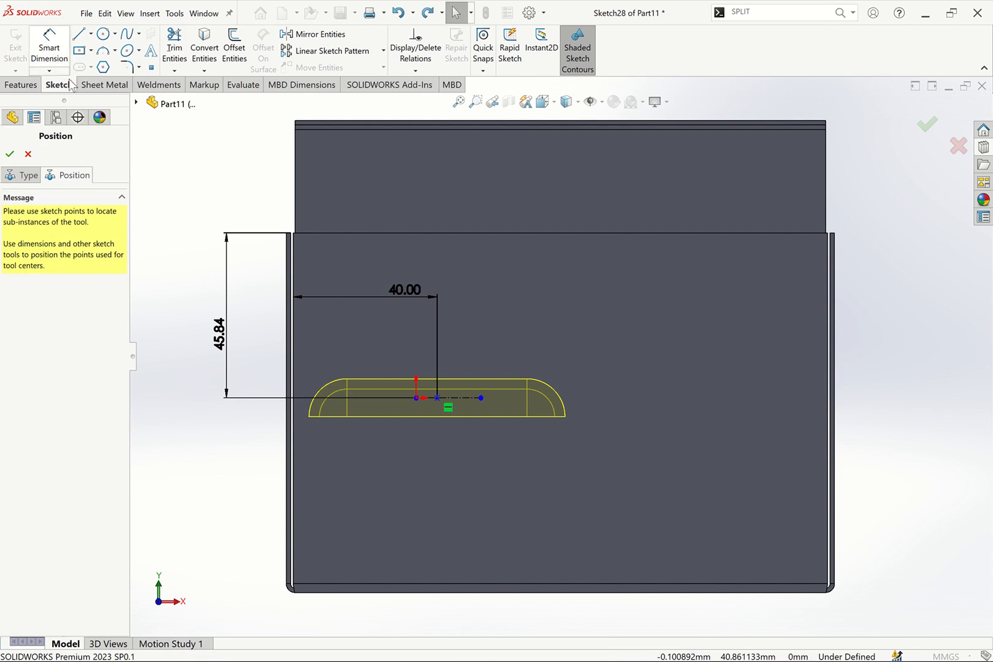
left_click(228, 336)
key("Delete")
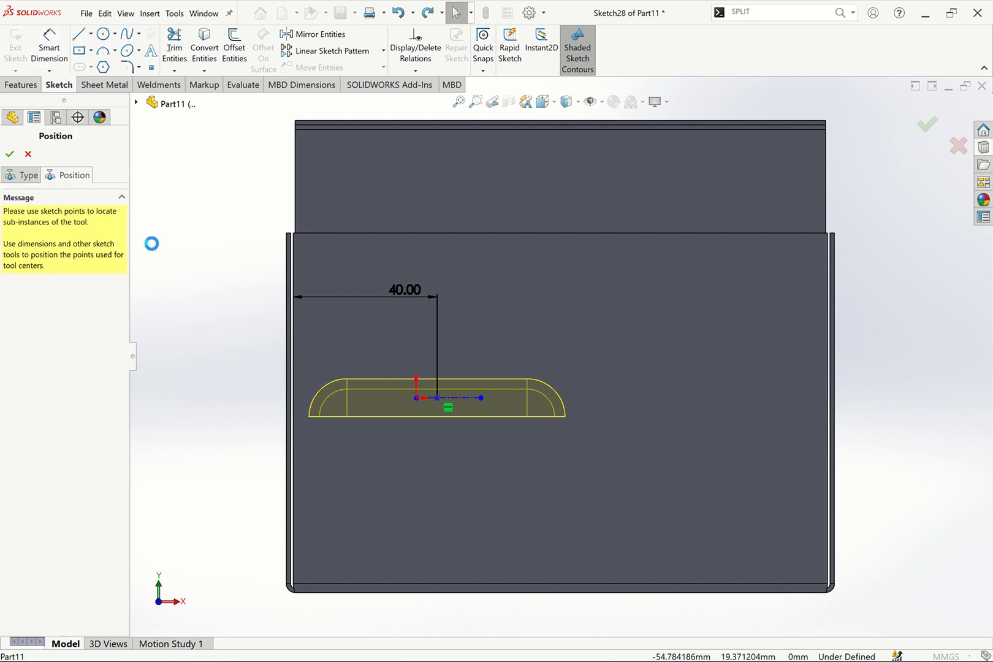
Dimension a sketch point 15 mm from the flange's top edge
left_click(49, 48)
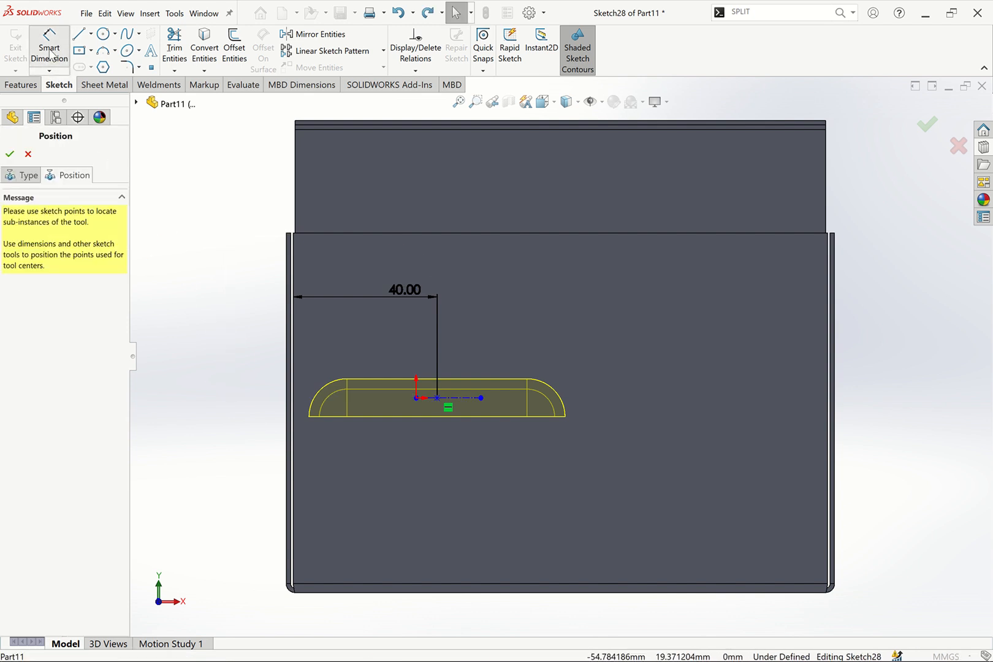
left_click(437, 233)
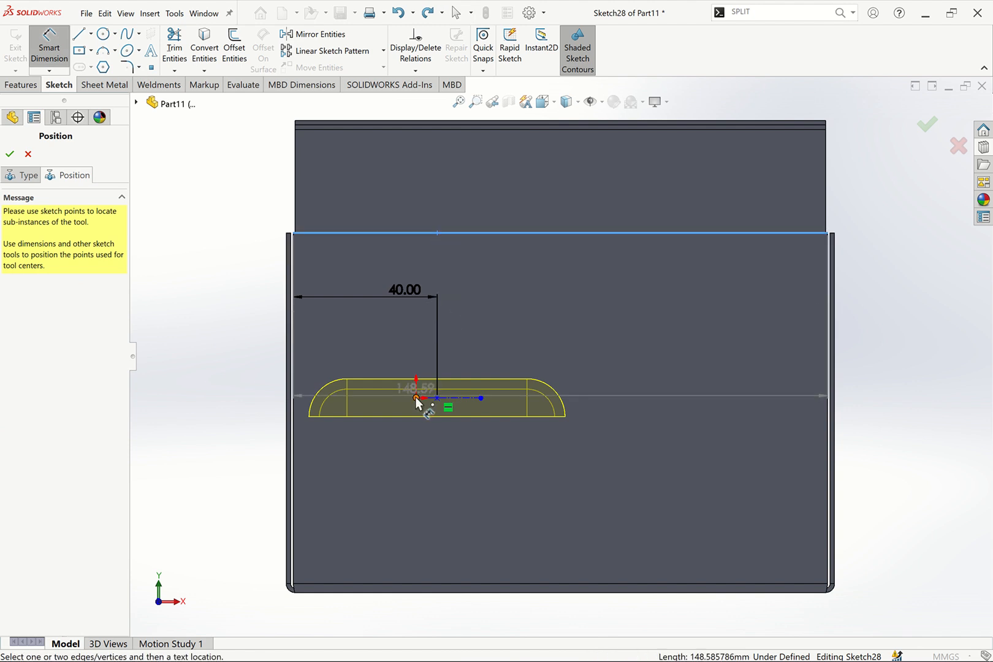
left_click(417, 399)
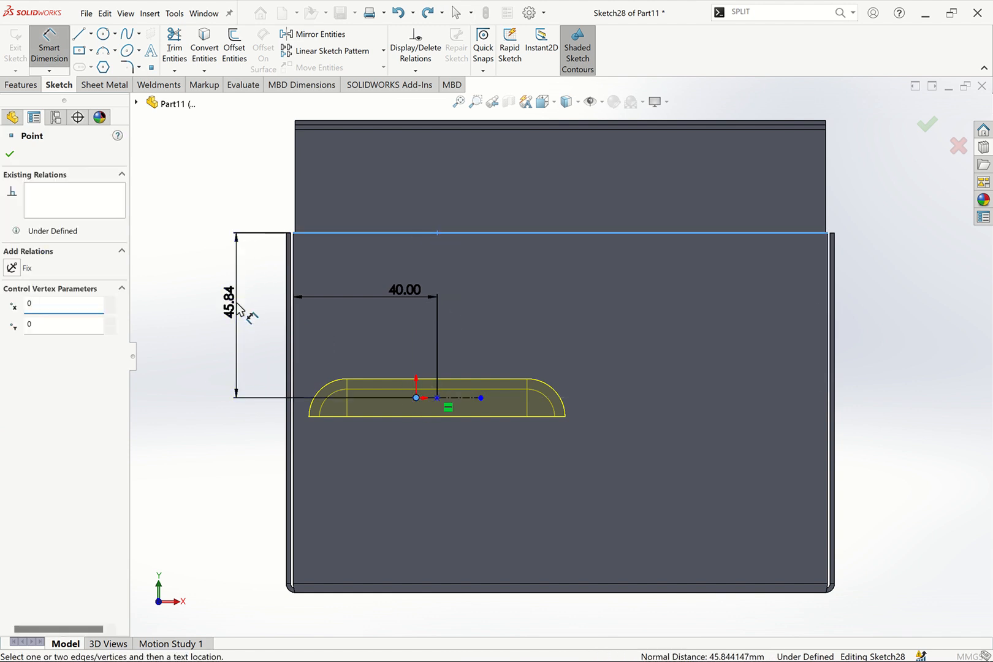
left_click(237, 304)
type("15")
key("Return")
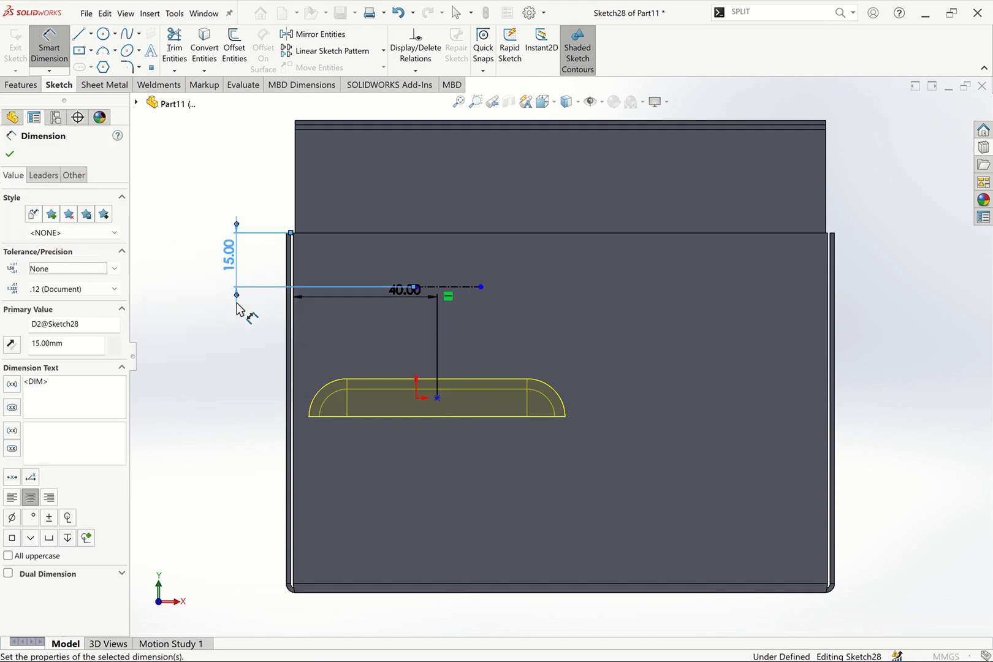
Dimension the louver's center point 15 mm below the flange's top edge
left_click(437, 399)
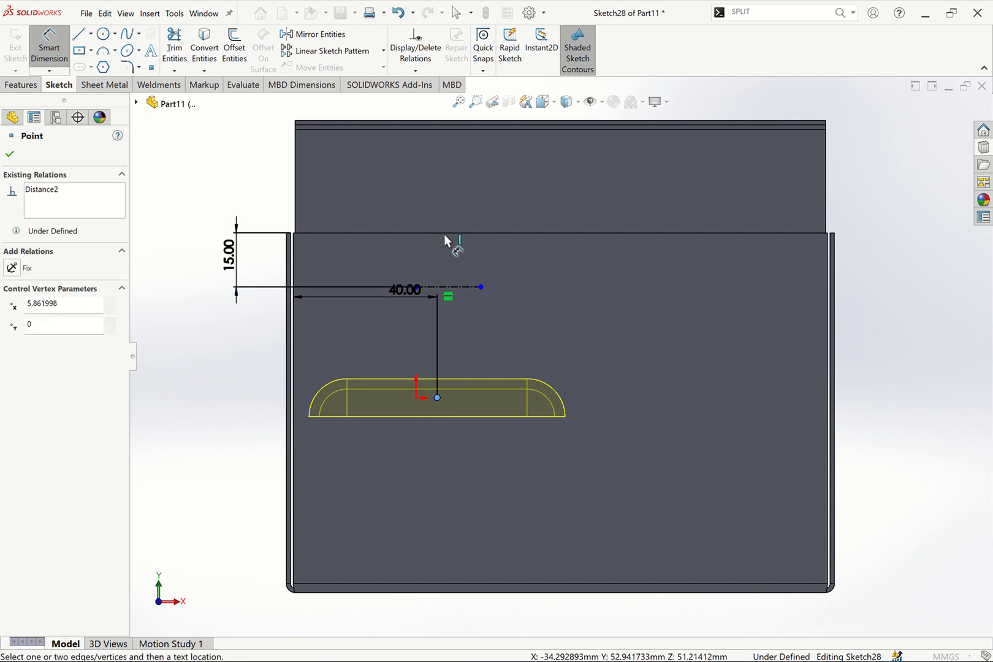
left_click(443, 233)
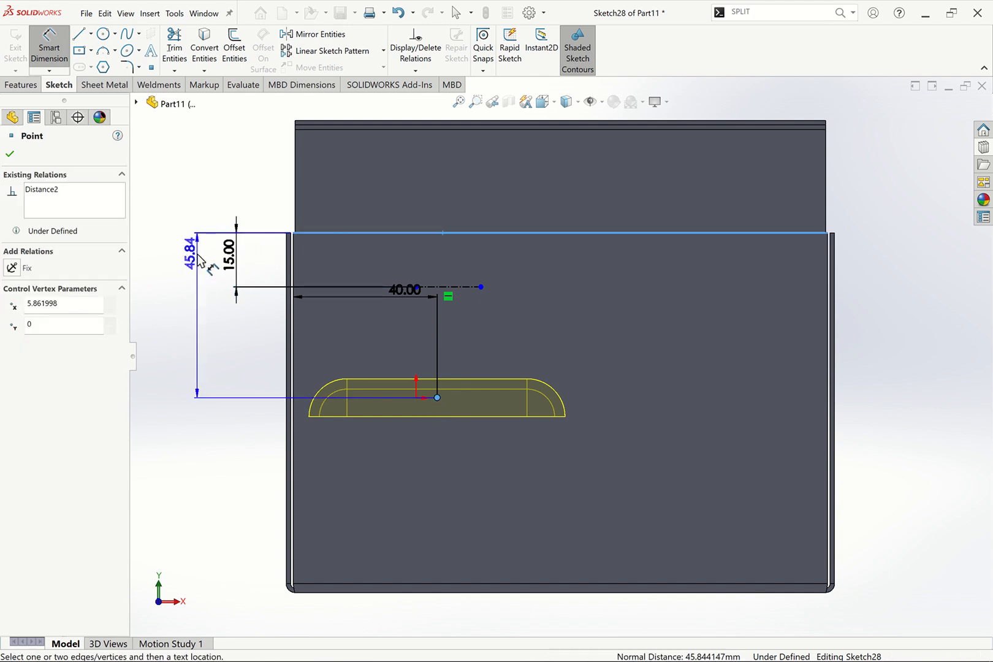
left_click(198, 258)
double_click(192, 254)
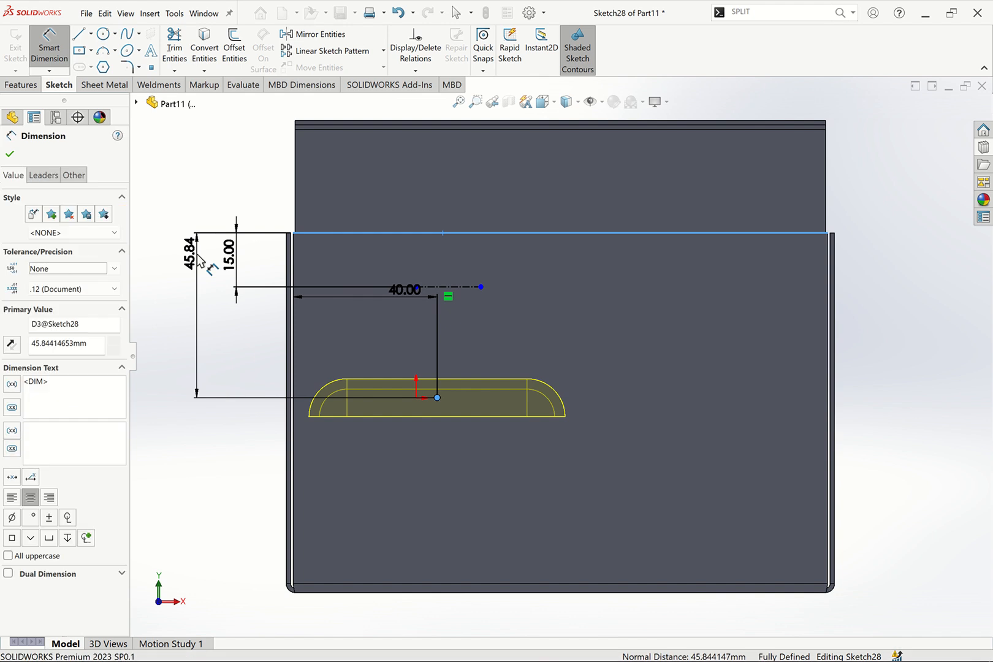
key("Return")
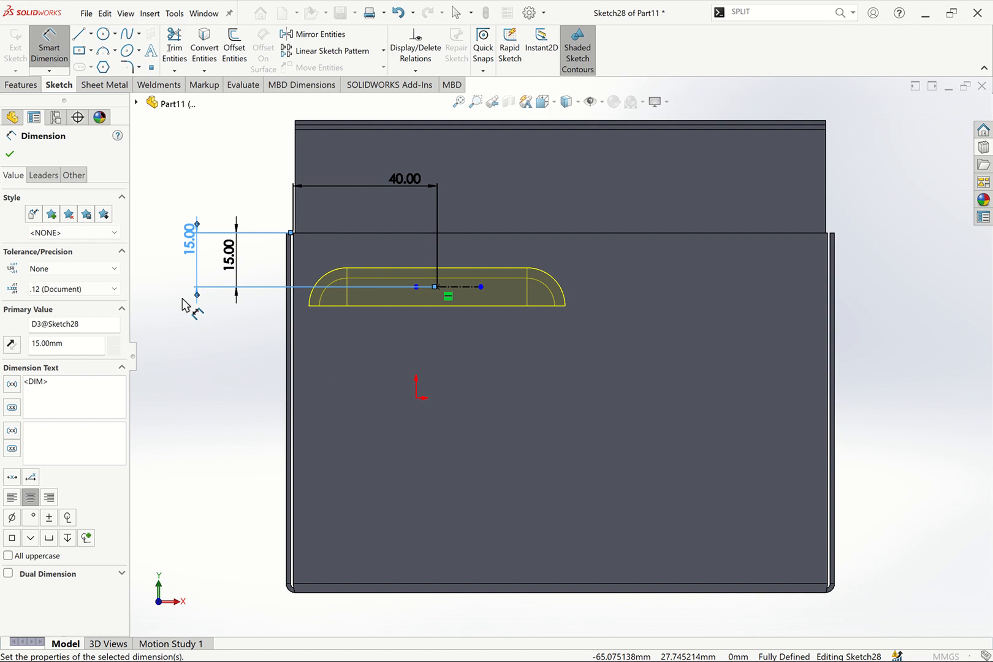
key("Escape")
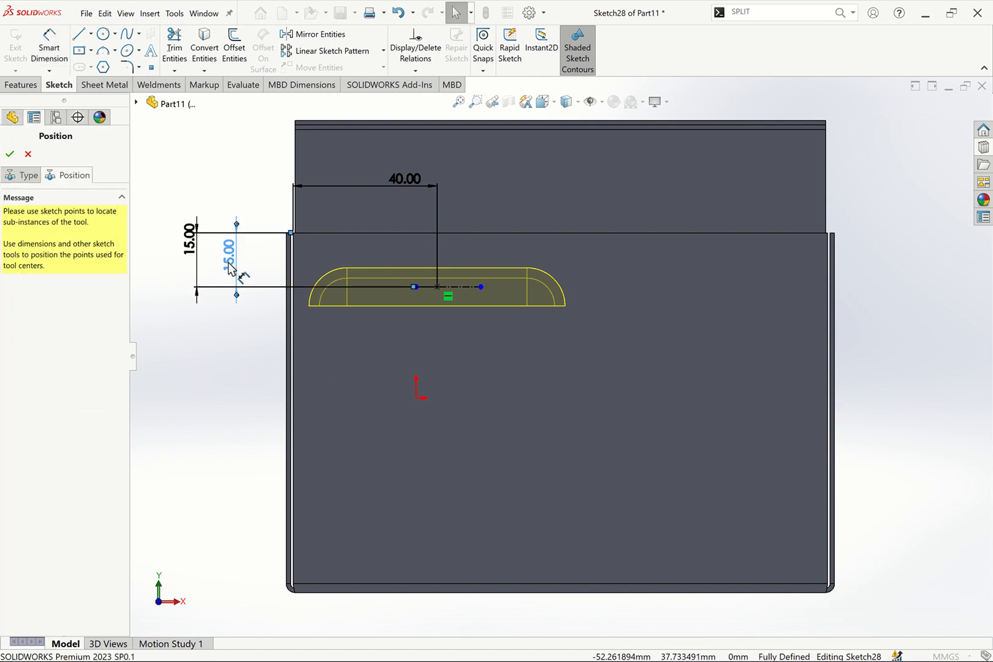
Delete the redundant 15 mm dimension placed earlier
left_click(228, 268)
key("Delete")
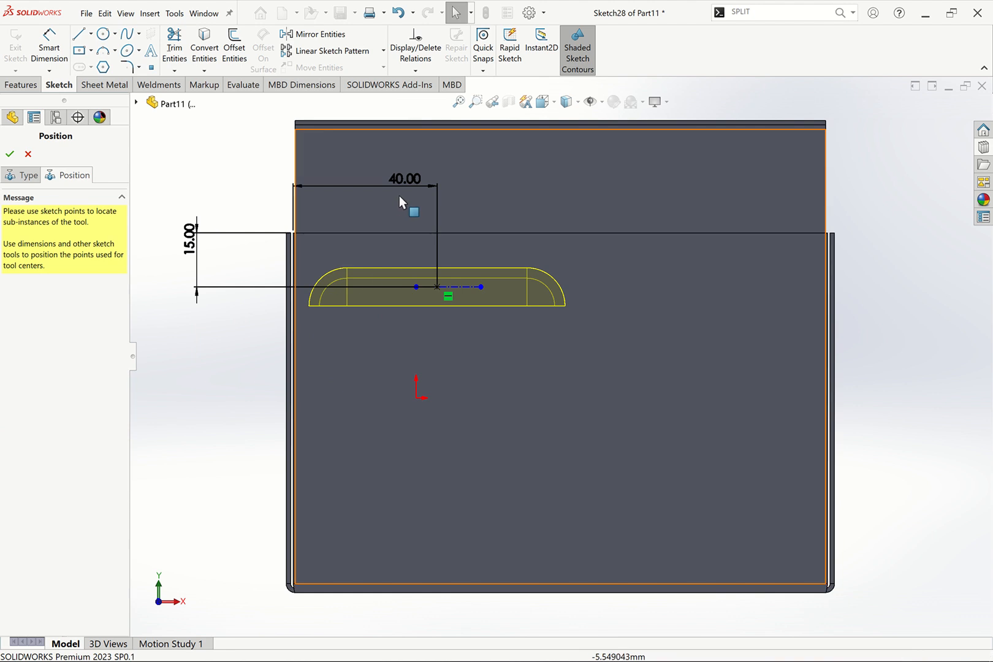
left_click(400, 181)
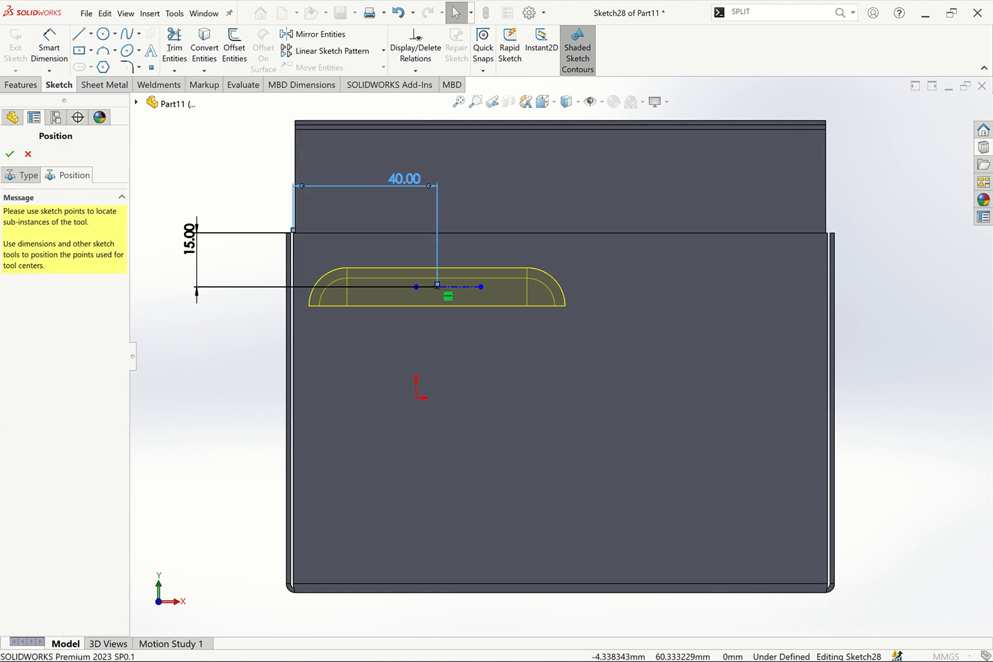
double_click(405, 179)
type("45")
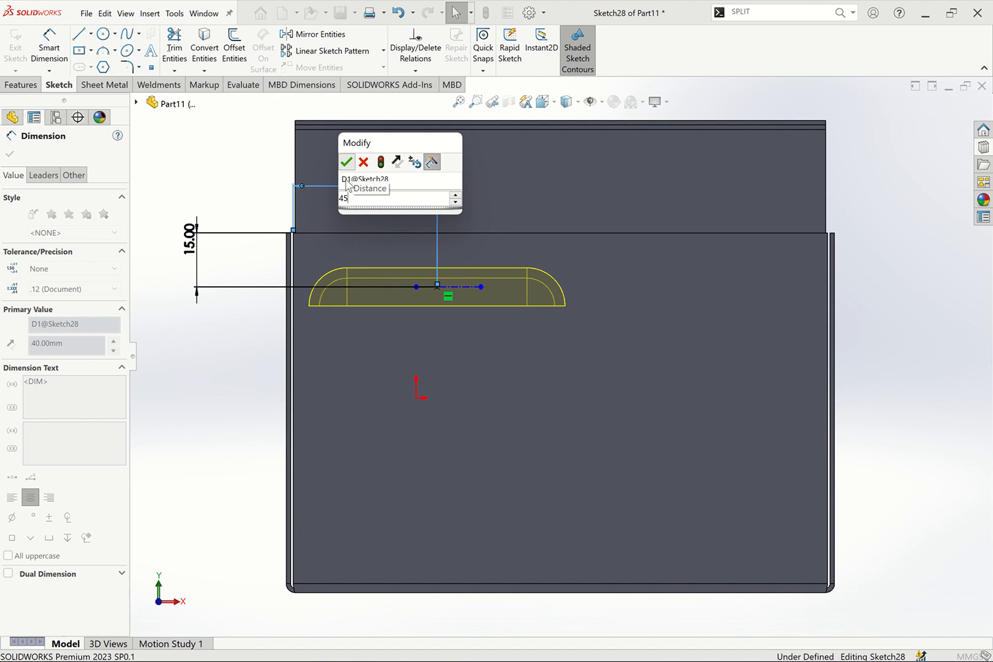
left_click(347, 162)
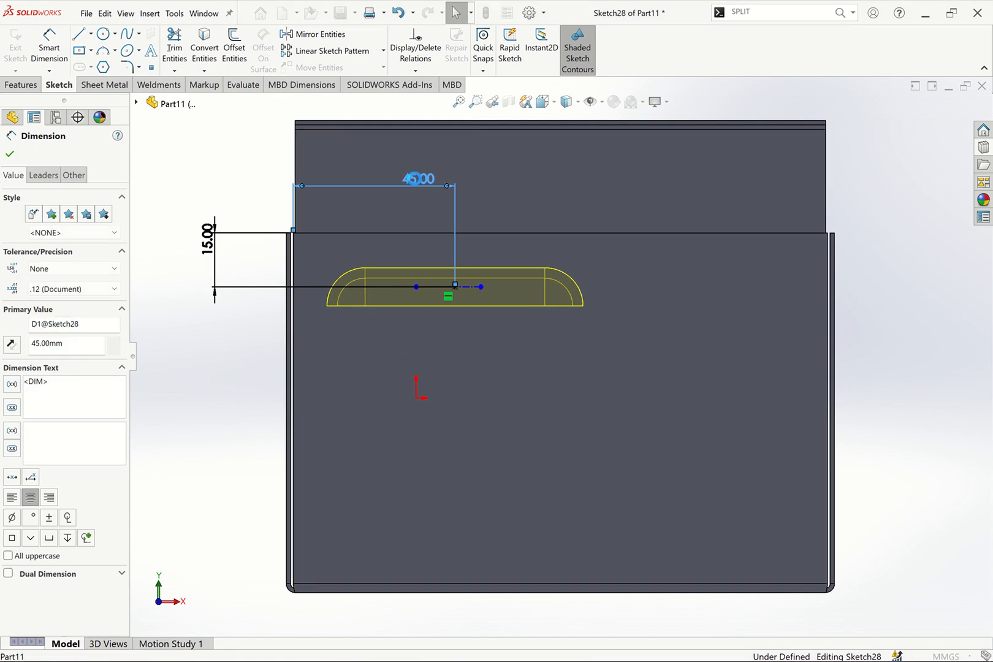
double_click(415, 181)
type("40")
key("Return")
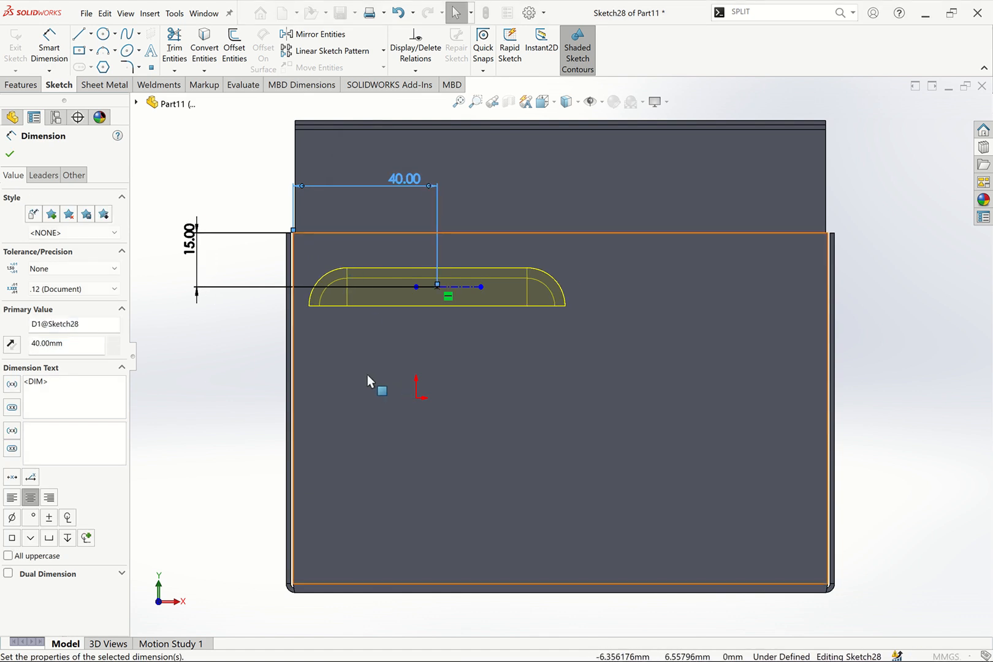
Confirm the form tool feature to place the louver on the front flange
left_click(10, 154)
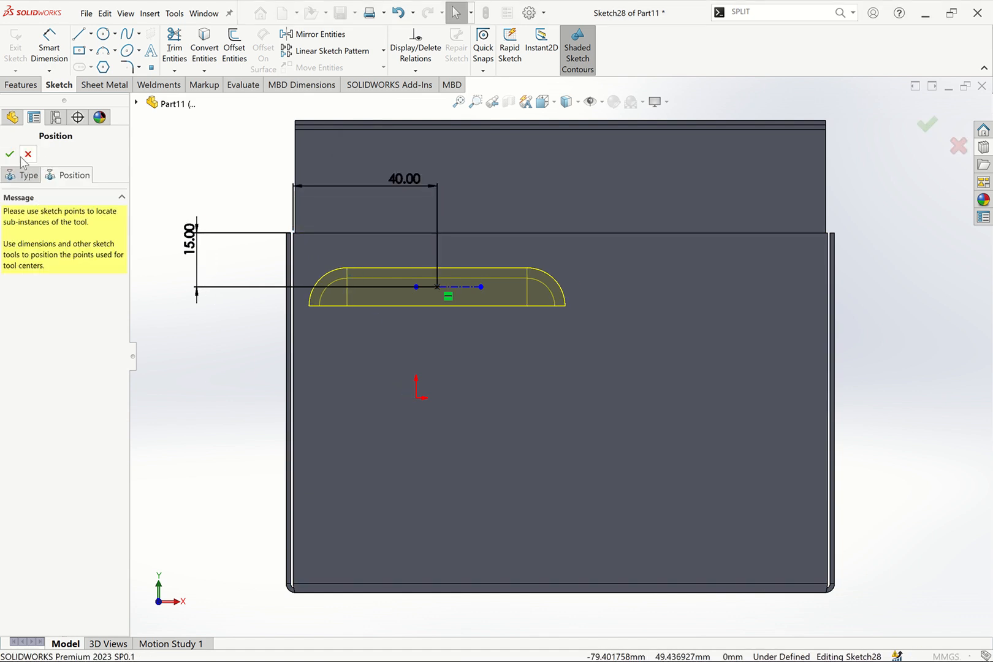
left_click(9, 155)
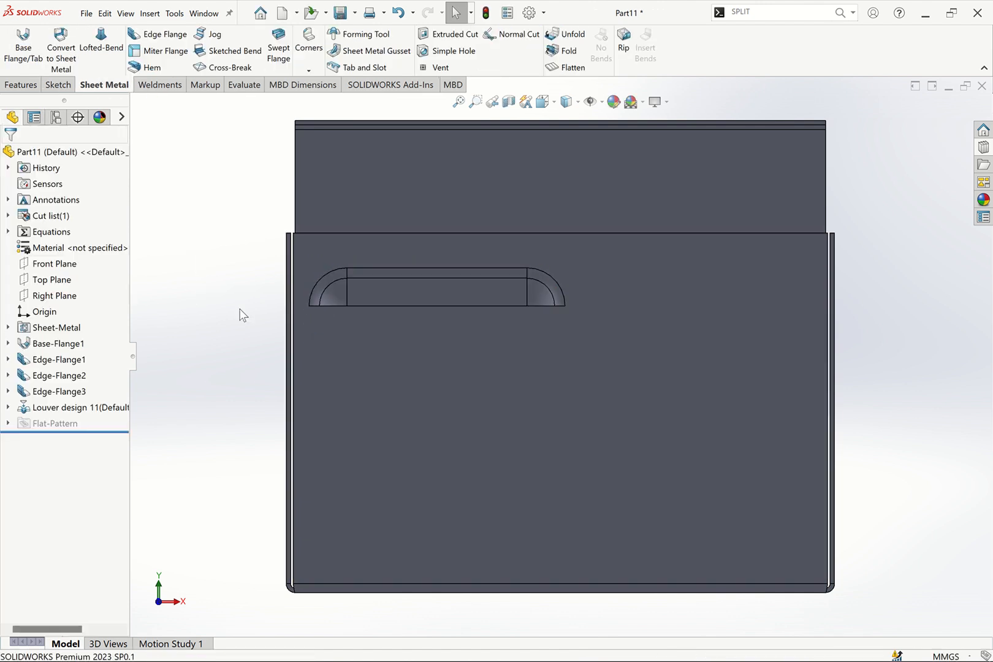
Edit the Louver design 11 feature and flip the forming tool direction
key("Down")
key("Down")
key("Down")
key("Down")
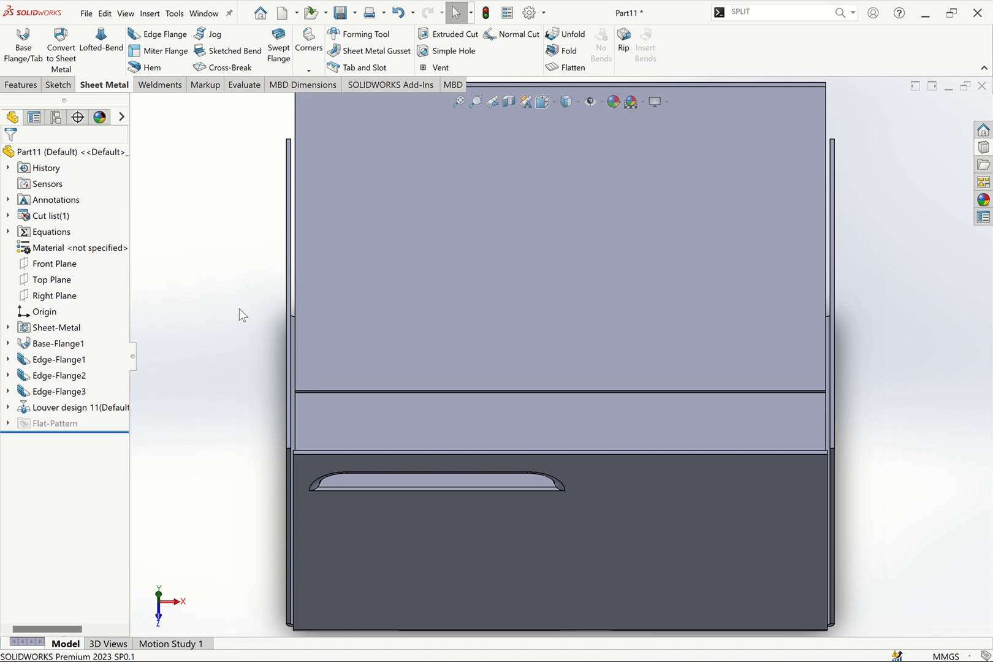
key("ctrl+7")
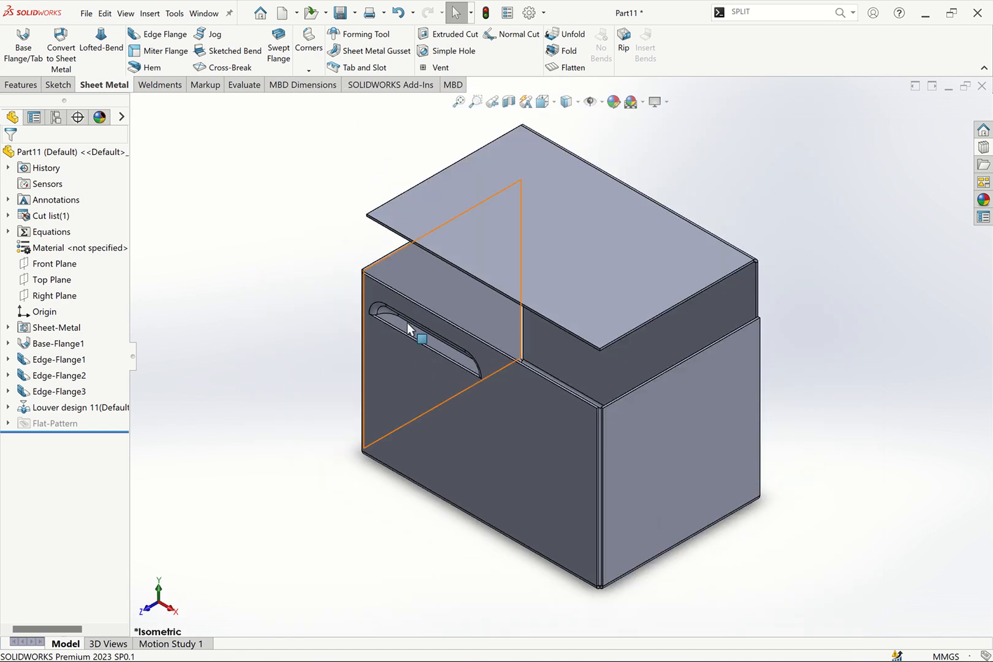
scroll(387, 322, "down", 5)
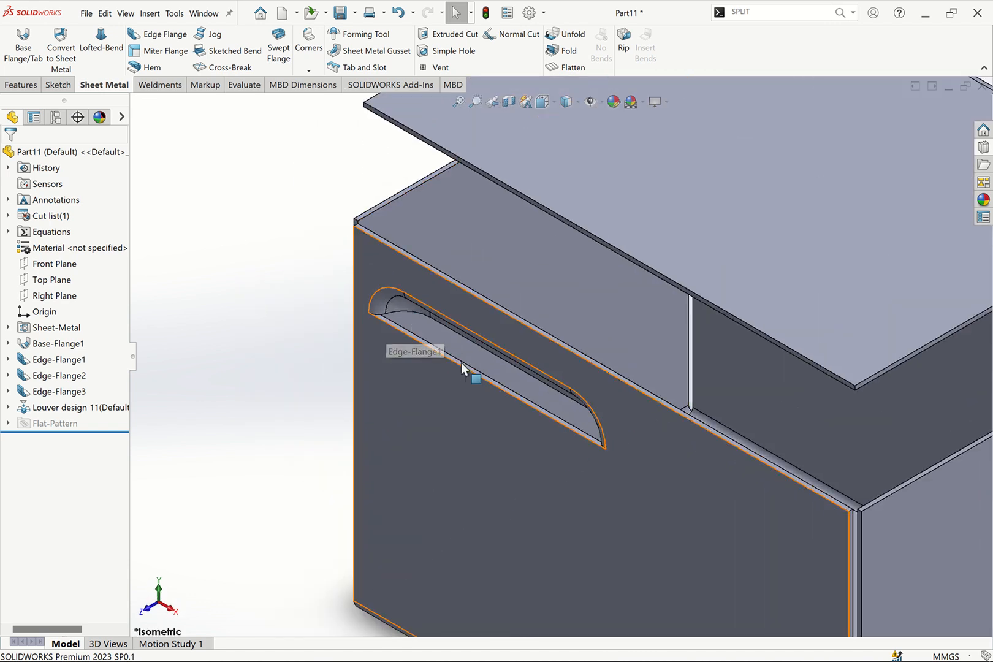
right_click(66, 412)
left_click(109, 343)
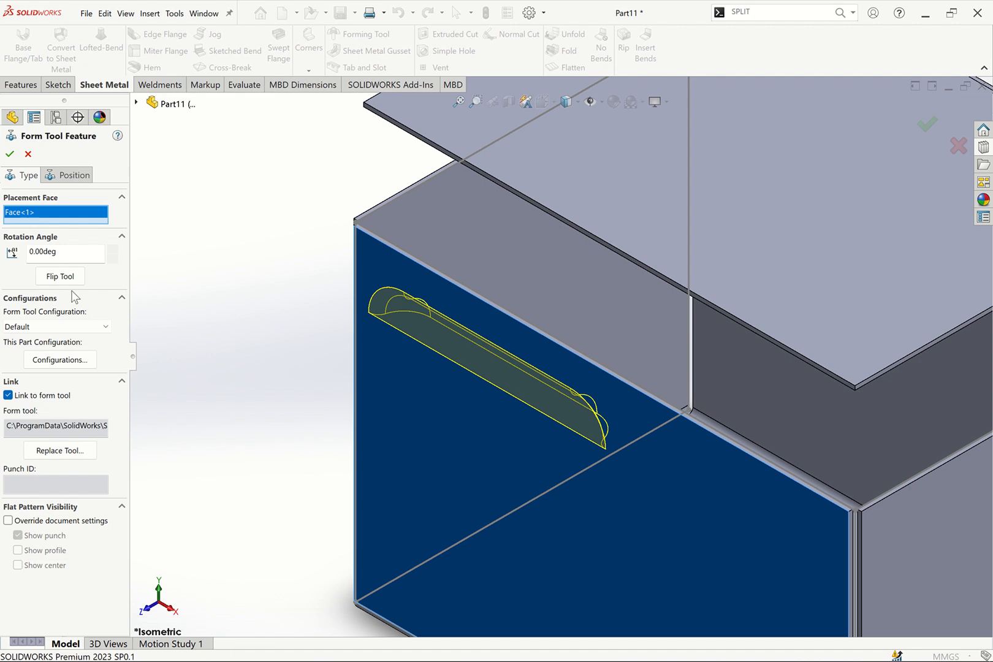
left_click(61, 278)
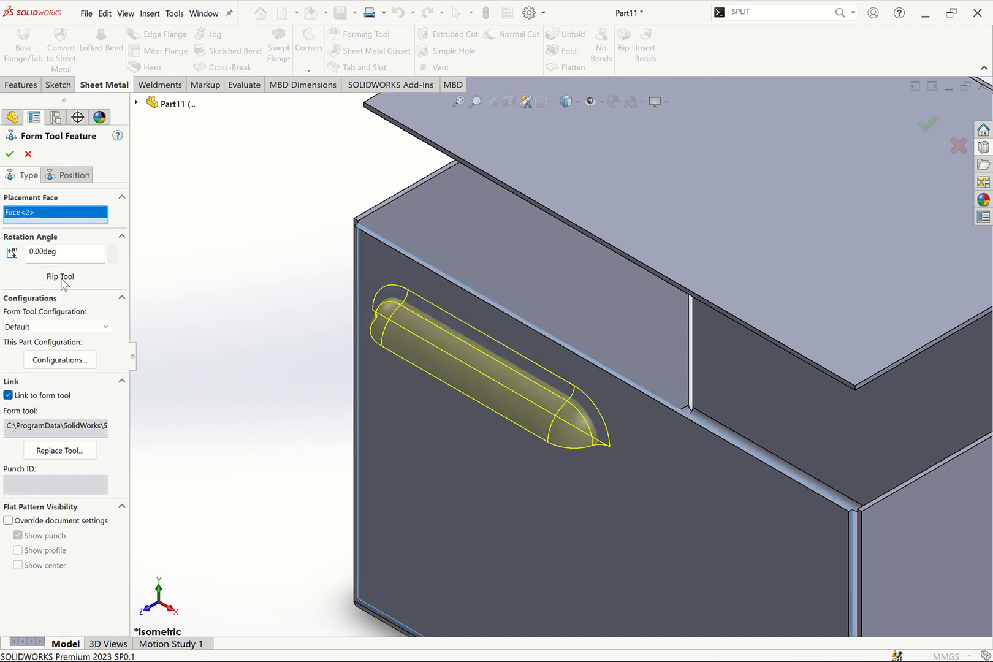
left_click(9, 155)
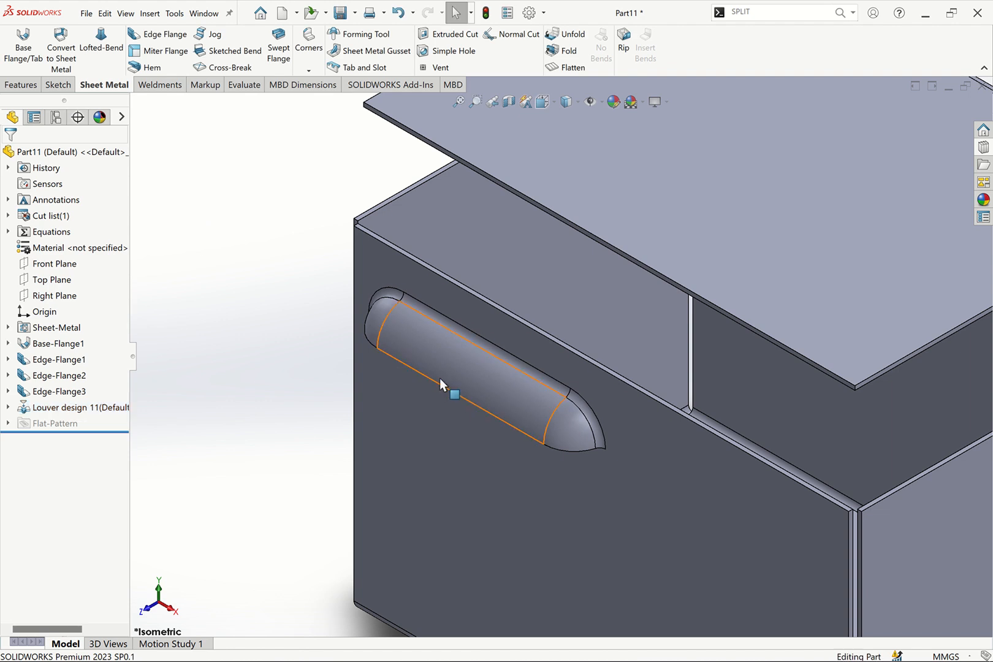
Examine the flipped louver on the front flange from several angles, inside and outside
key("Up")
key("Up")
key("Up")
key("Up")
key("Up")
key("Up")
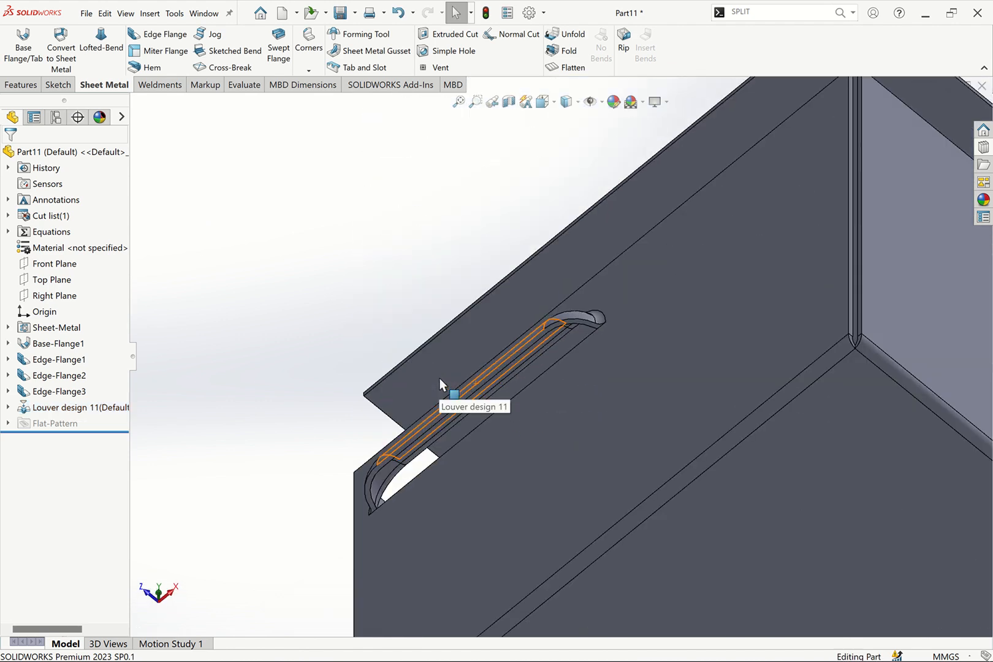
key("Up")
scroll(542, 376, "down", 2)
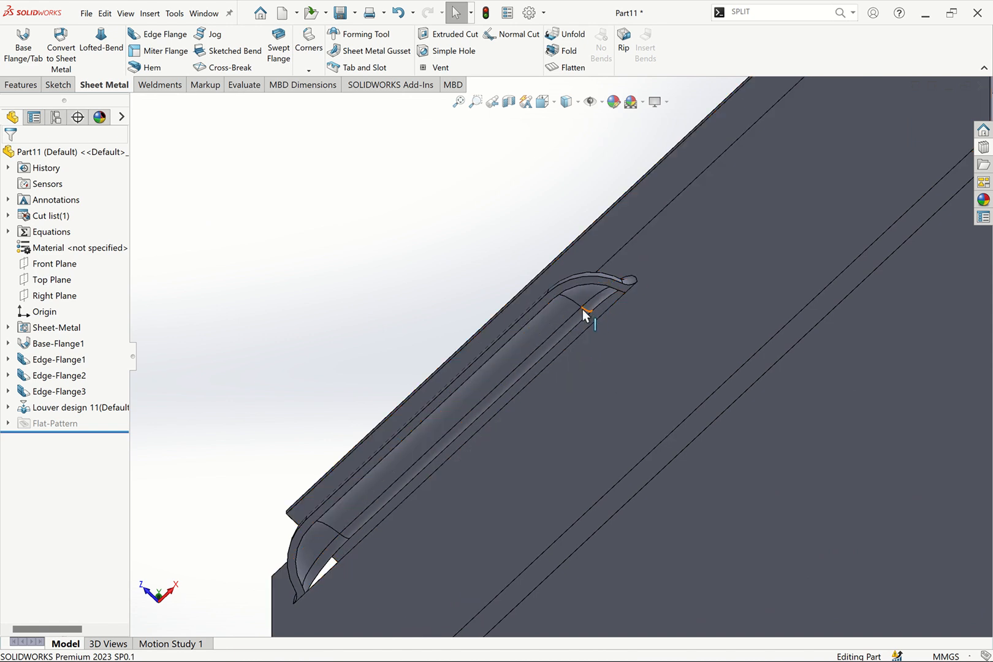
key("Down")
key("Down")
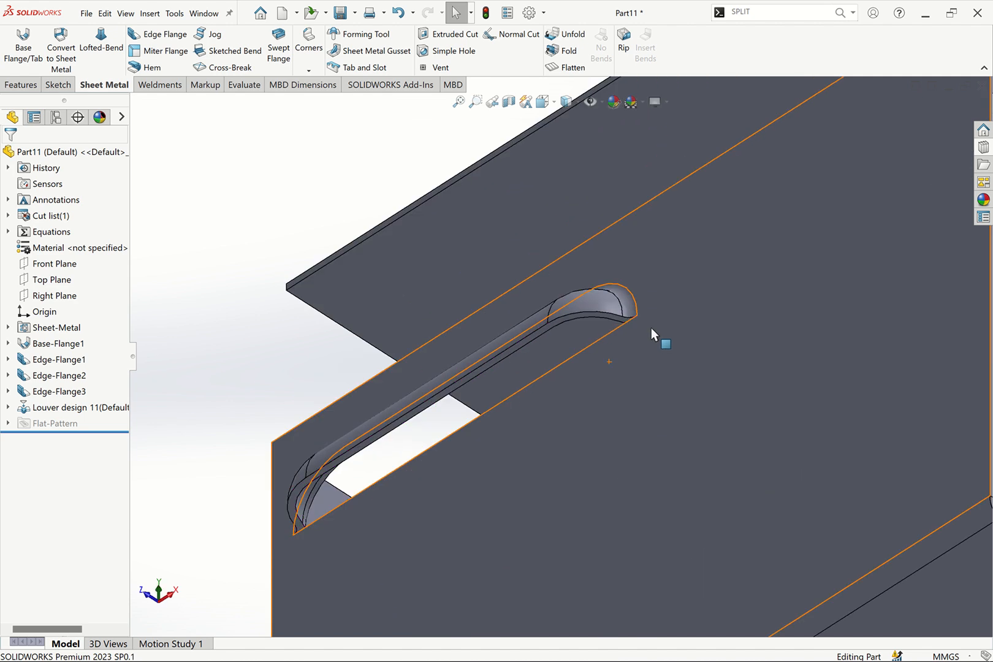
key("Down")
key("Down")
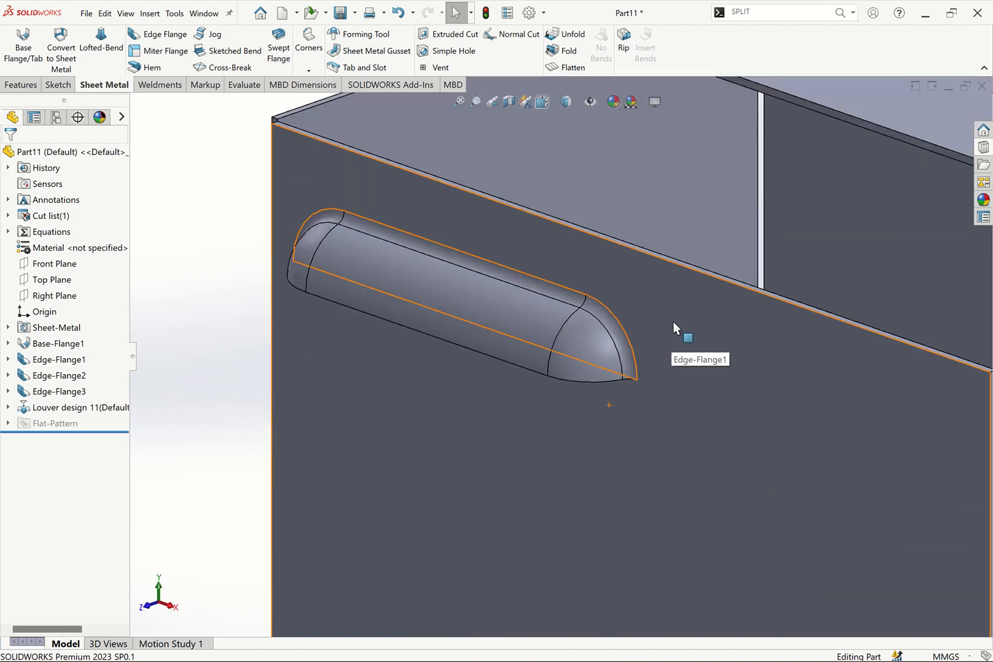
key("ctrl+7")
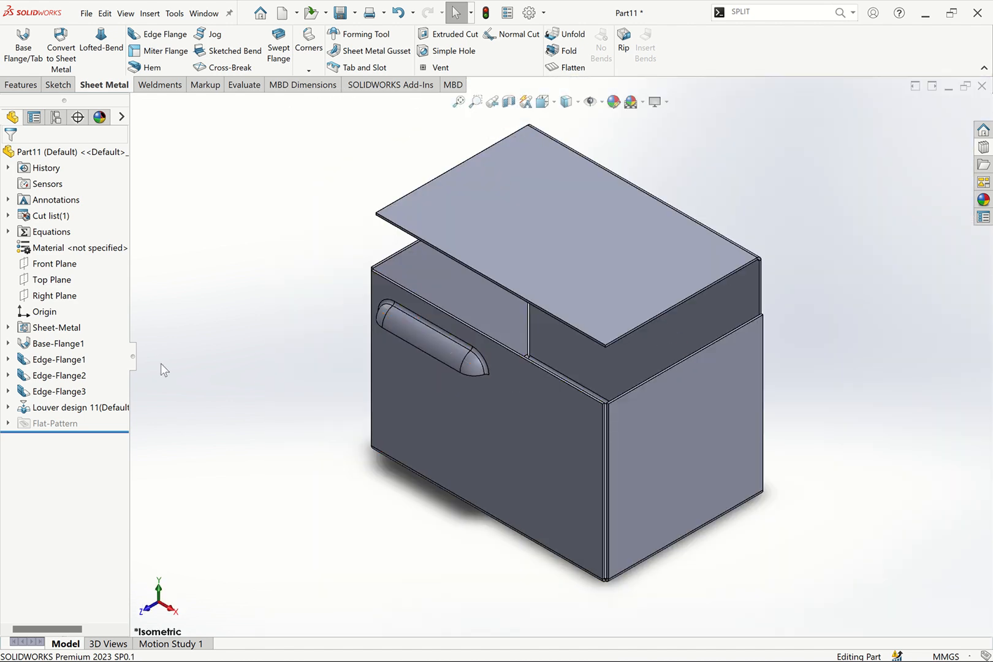
Start a Linear Pattern of the Louver design 11 feature
left_click(92, 407)
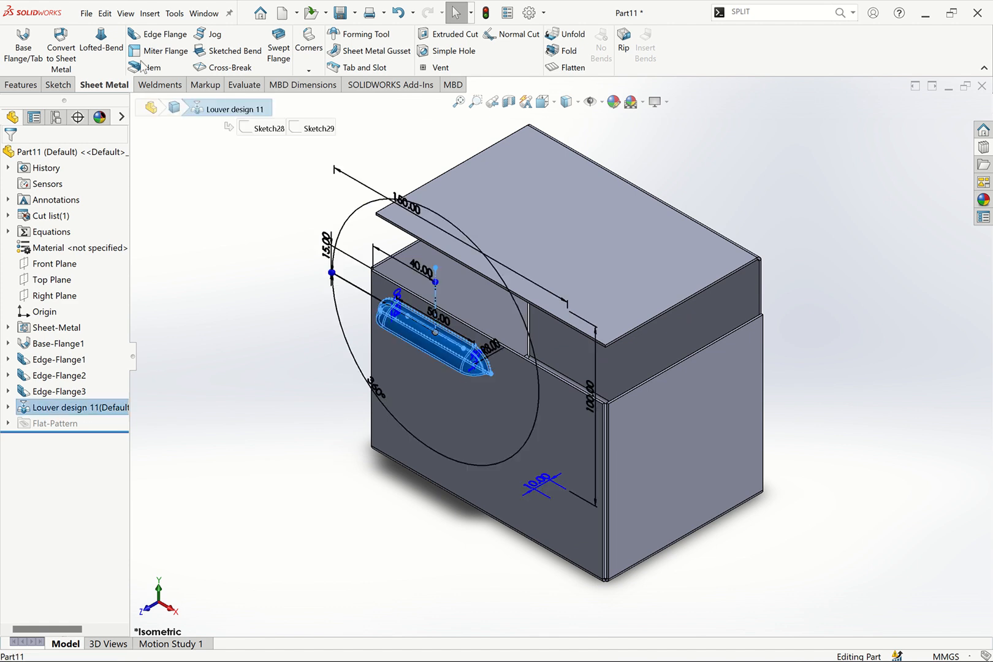
left_click(21, 84)
left_click(378, 72)
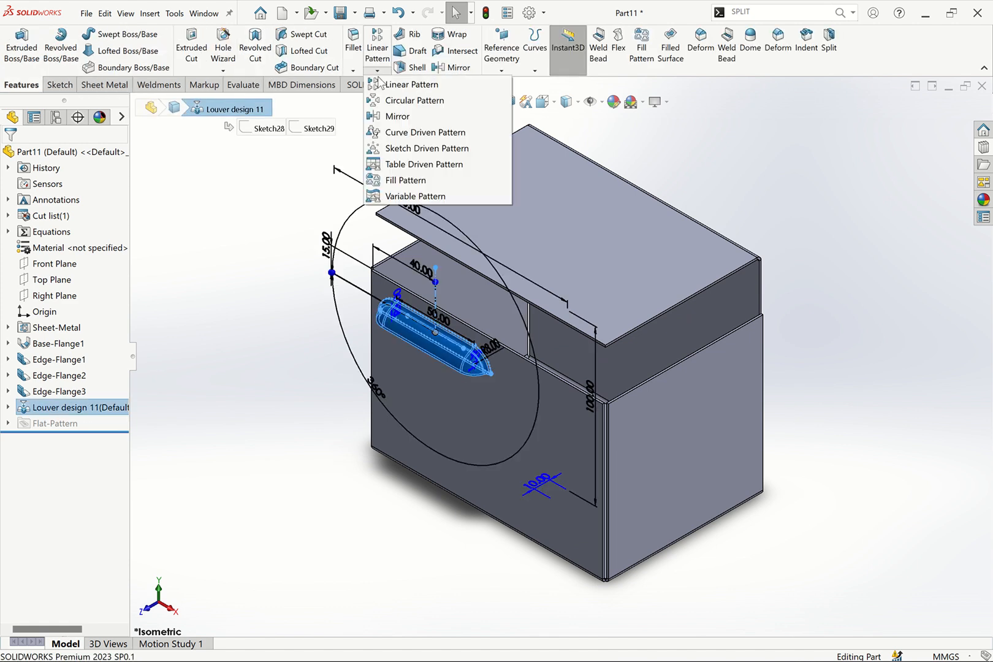
left_click(379, 86)
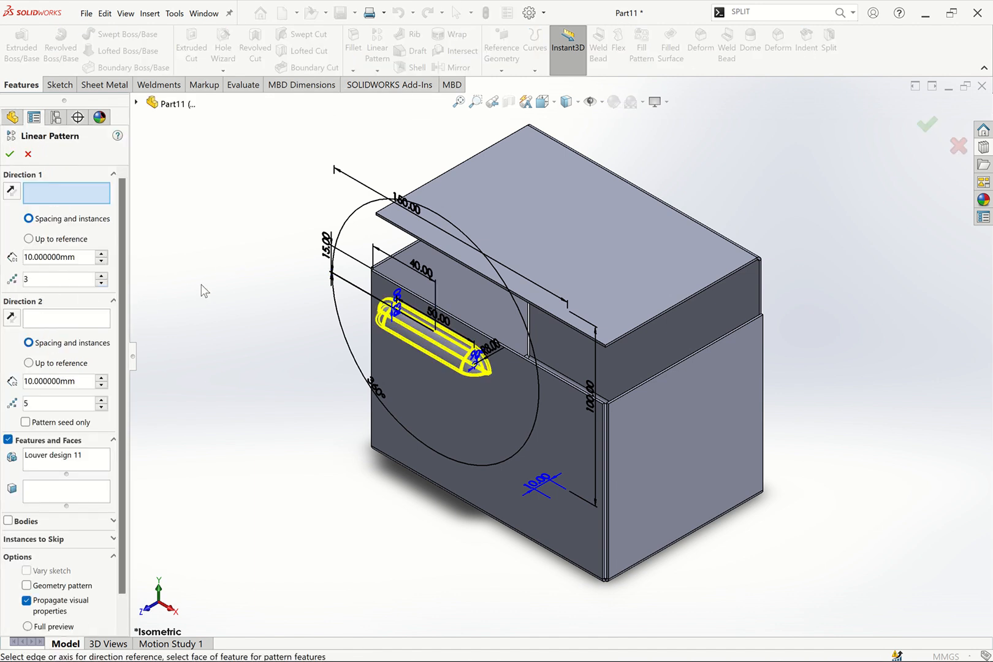
Set the pattern's second direction along the front flange's vertical side edge
key("ctrl+1")
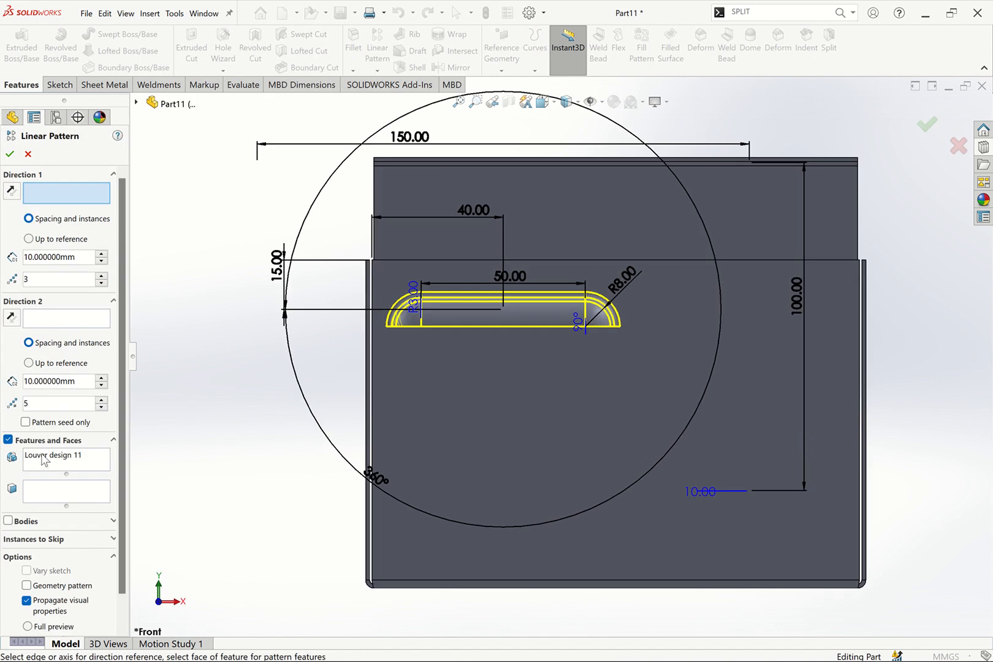
left_click(54, 319)
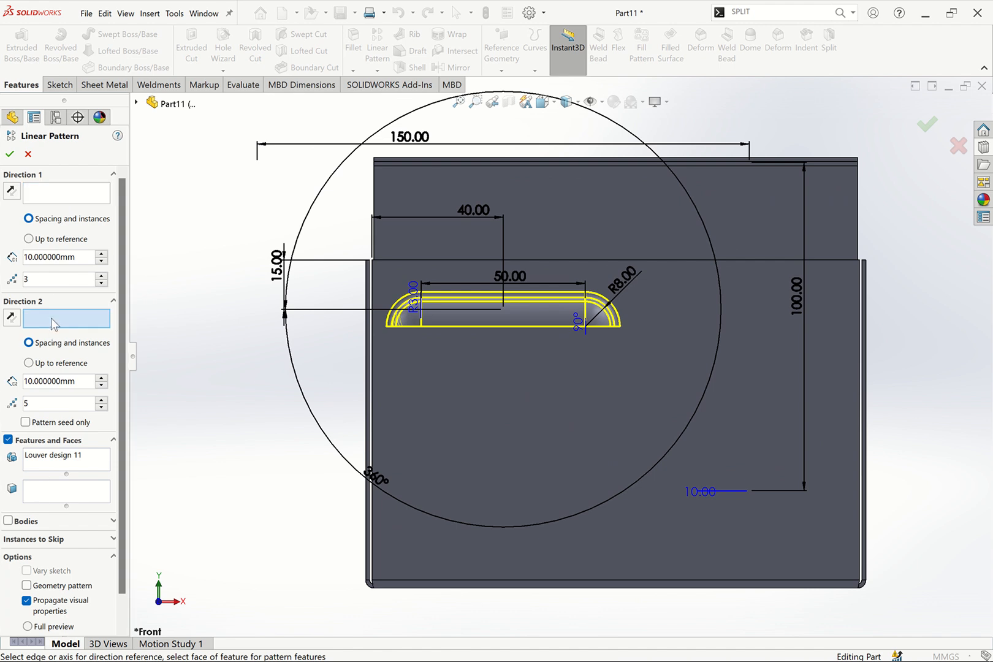
left_click(374, 381)
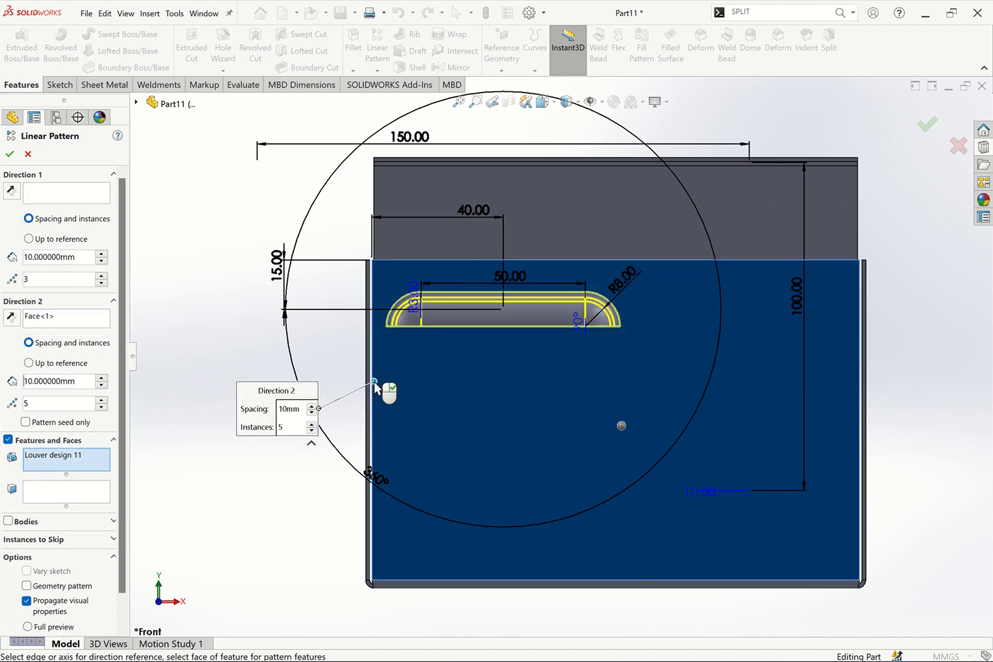
left_click(56, 320)
right_click(55, 320)
left_click(100, 324)
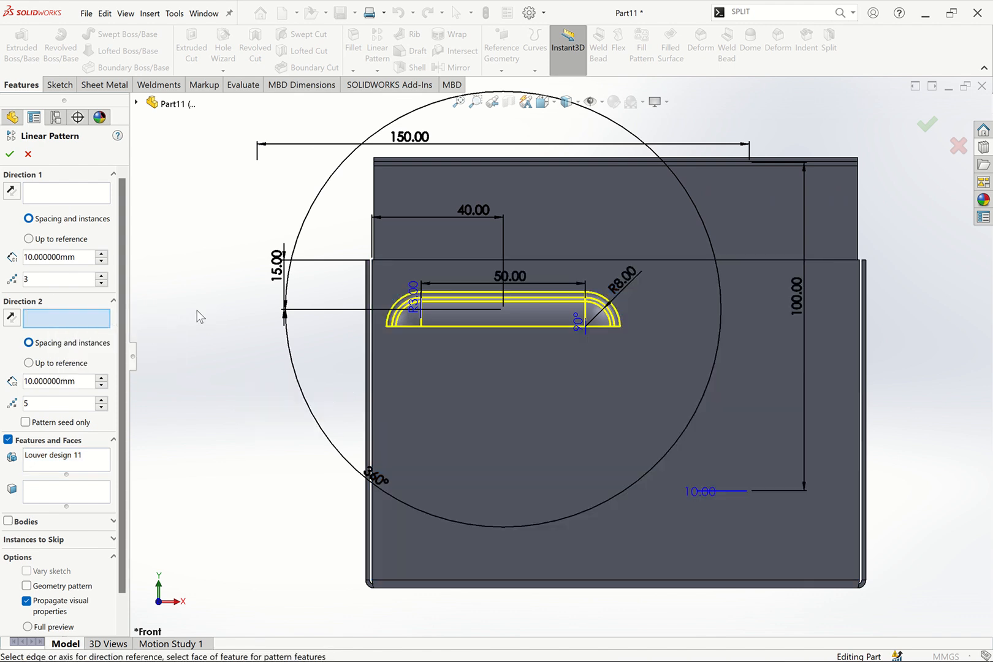
scroll(429, 301, "up", 3)
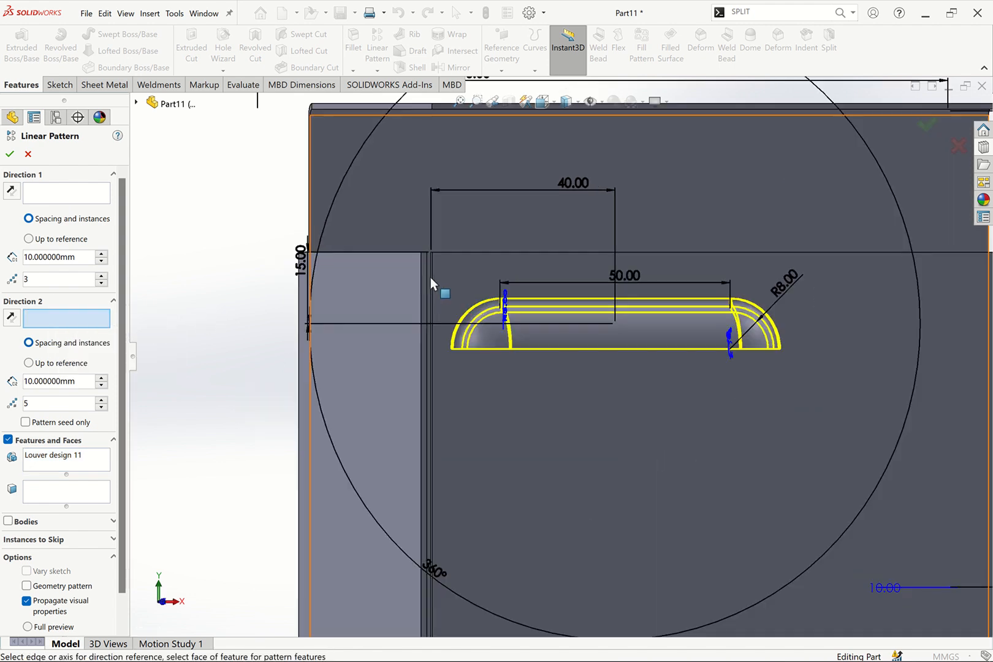
left_click(433, 275)
scroll(367, 310, "down", 3)
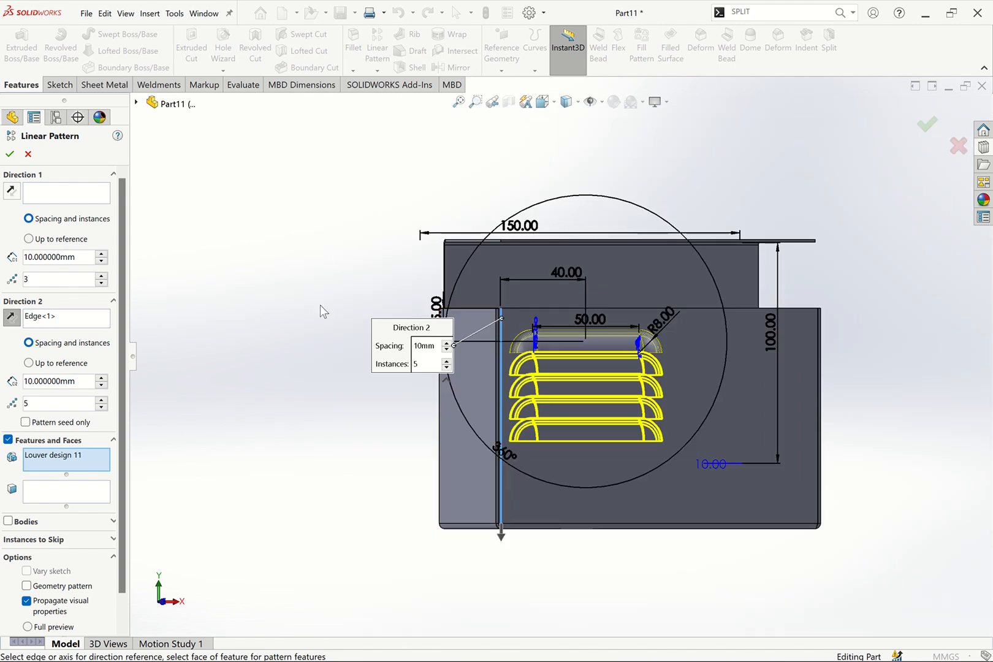
Set the second direction to 6 instances spaced 15 mm apart
key("ctrl+1")
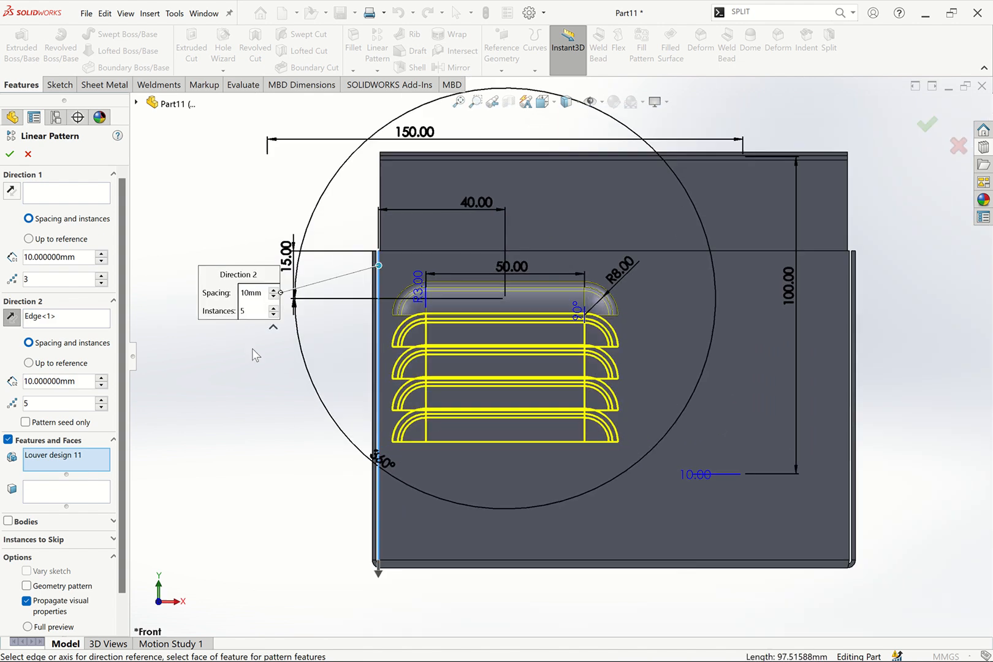
left_click(102, 400)
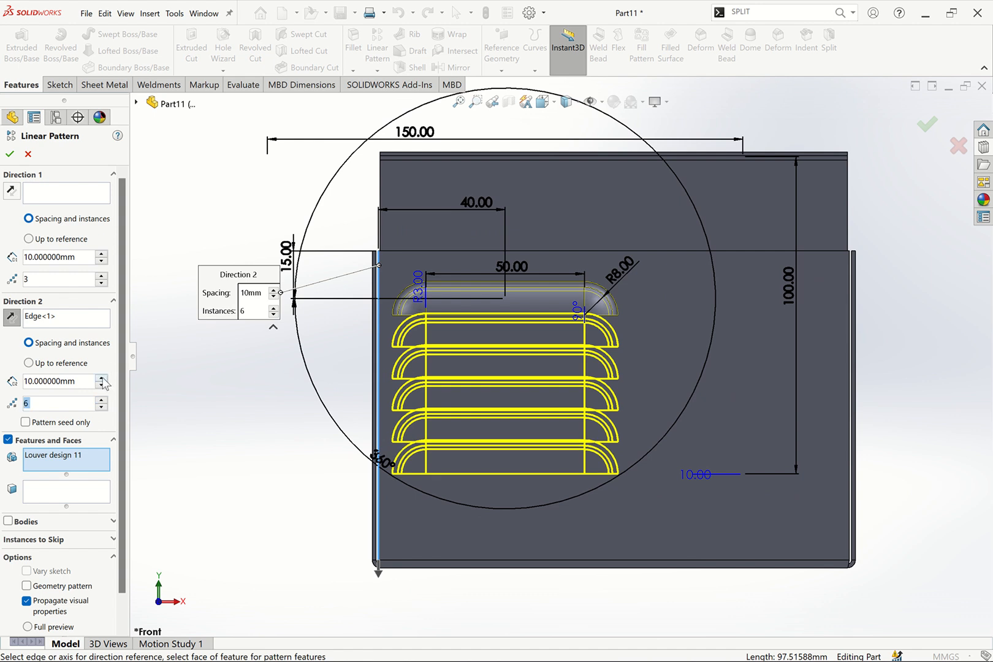
left_click(102, 378)
type("1")
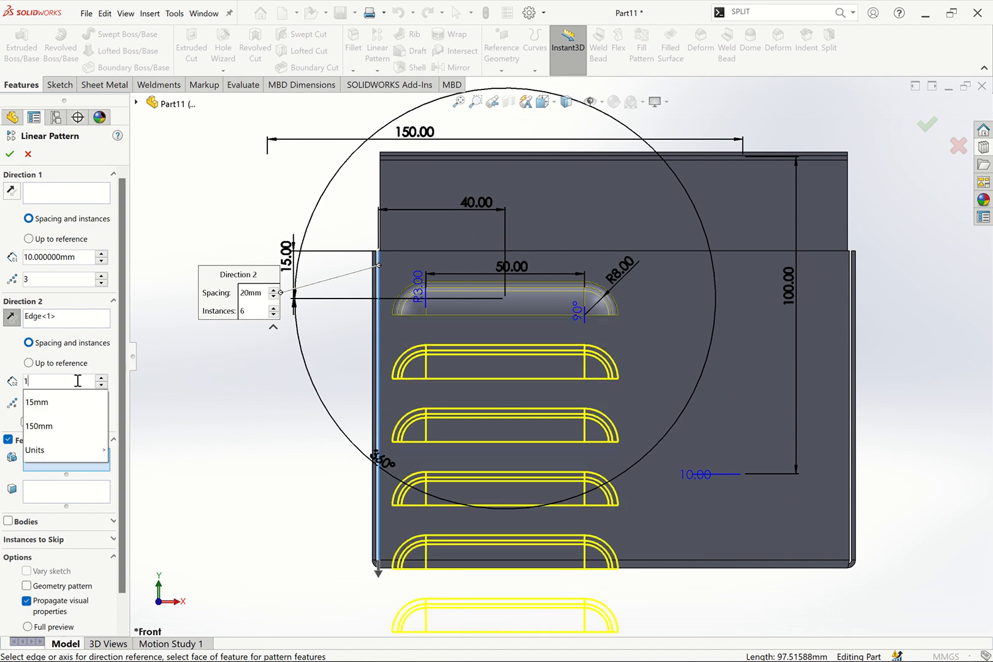
type("5")
key("Return")
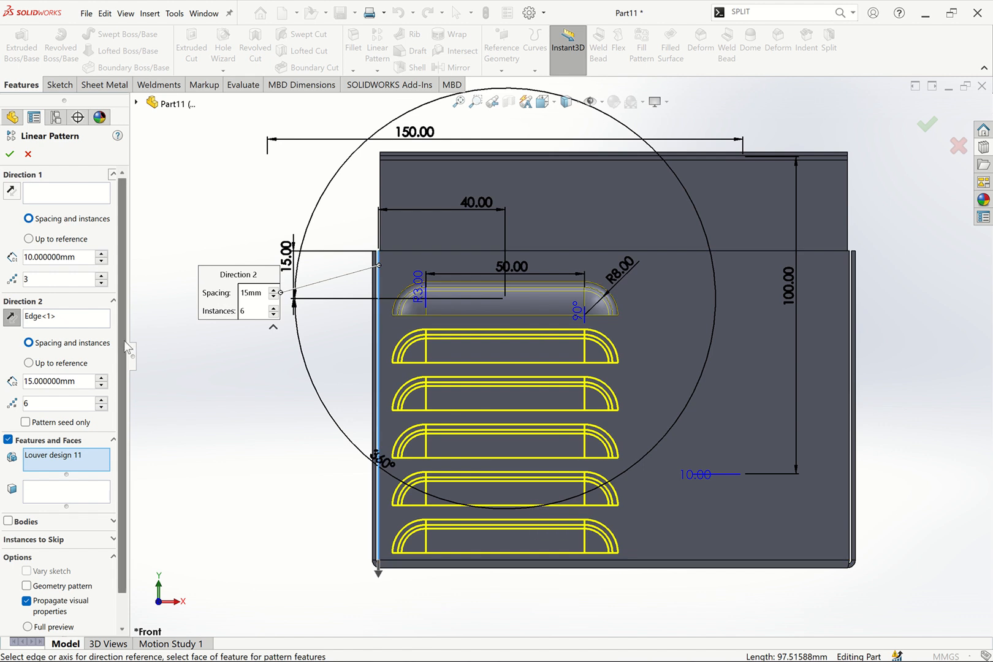
Set the first direction along the flange's top edge with 2 instances
left_click(54, 193)
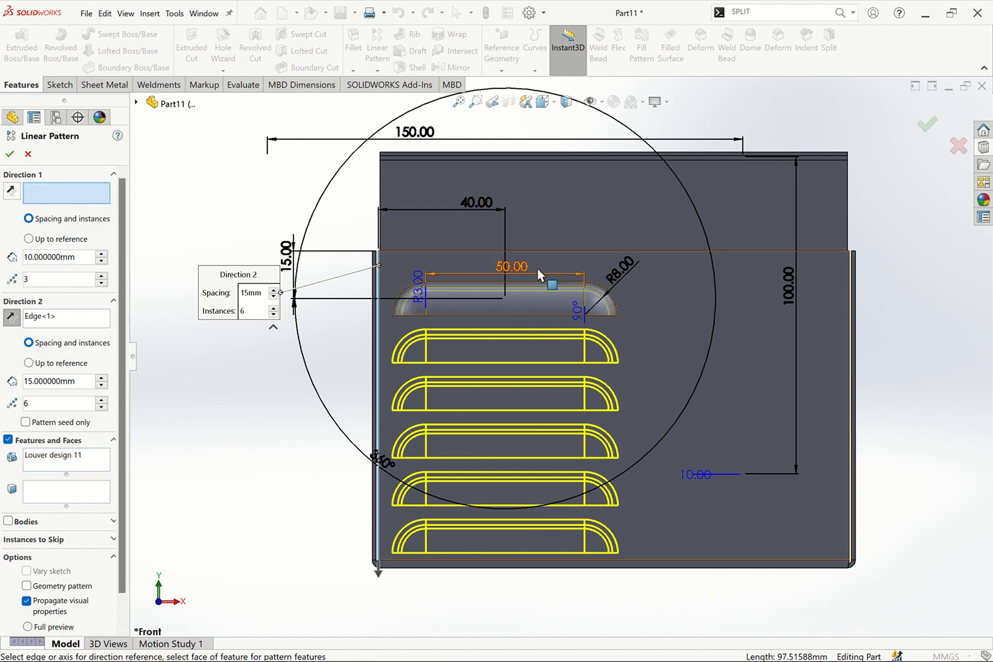
left_click(546, 252)
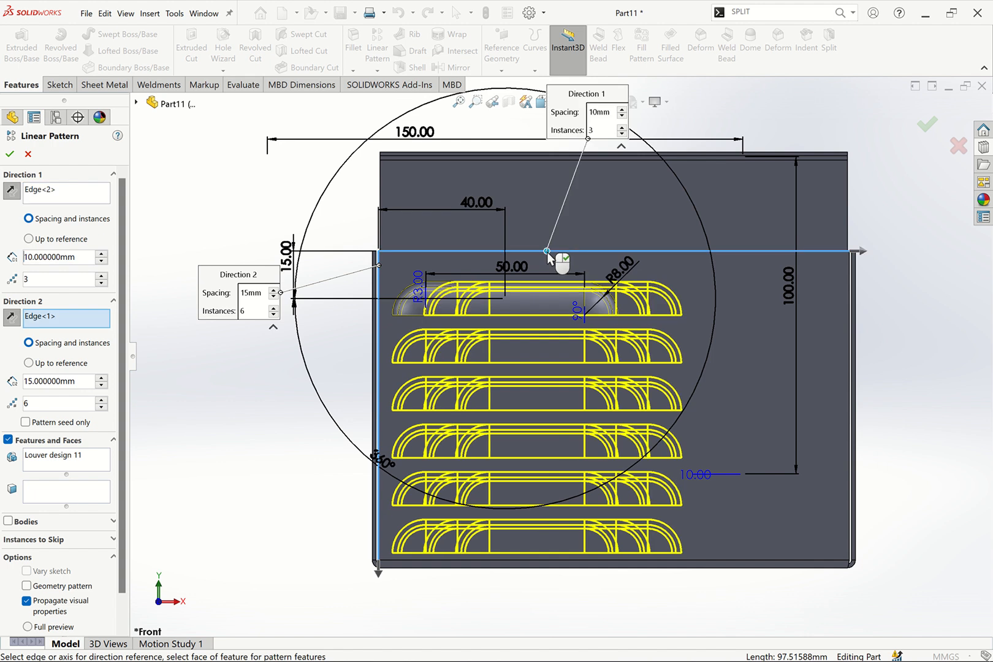
left_click(101, 282)
Set the first direction's spacing to 72 mm and confirm the linear pattern
left_click(103, 255)
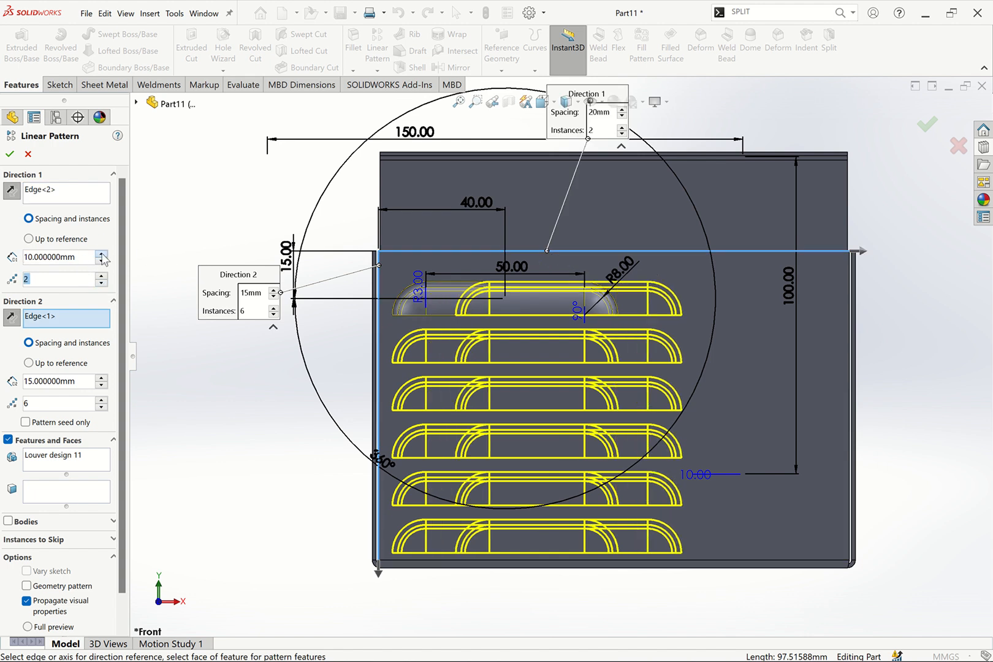
left_click(103, 256)
left_click(103, 256)
left_click(103, 256)
left_click(103, 255)
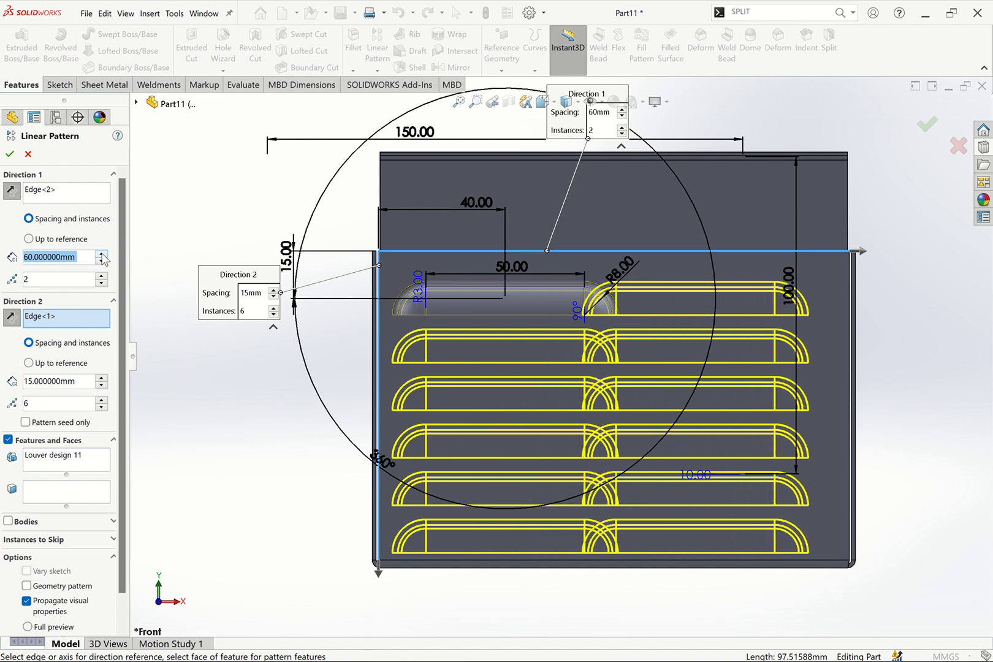
left_click(103, 255)
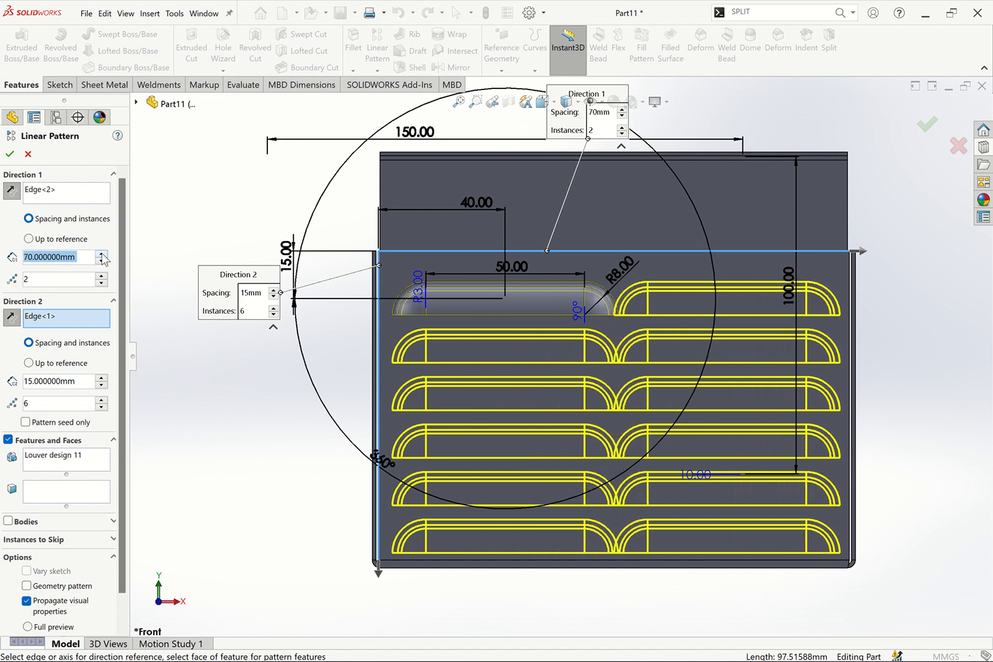
left_click(103, 255)
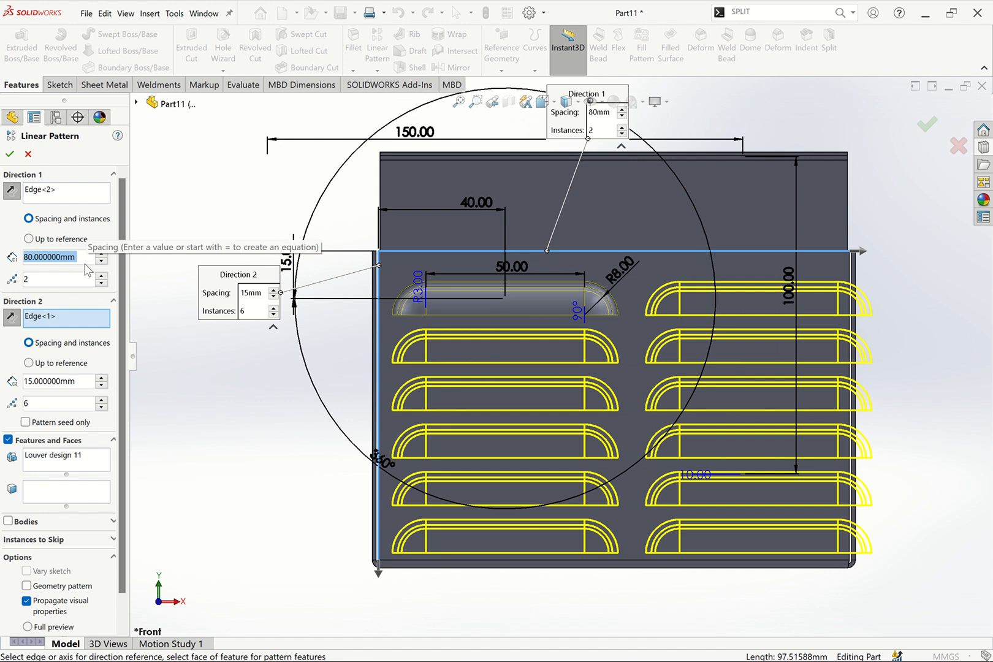
type("75")
key("Return")
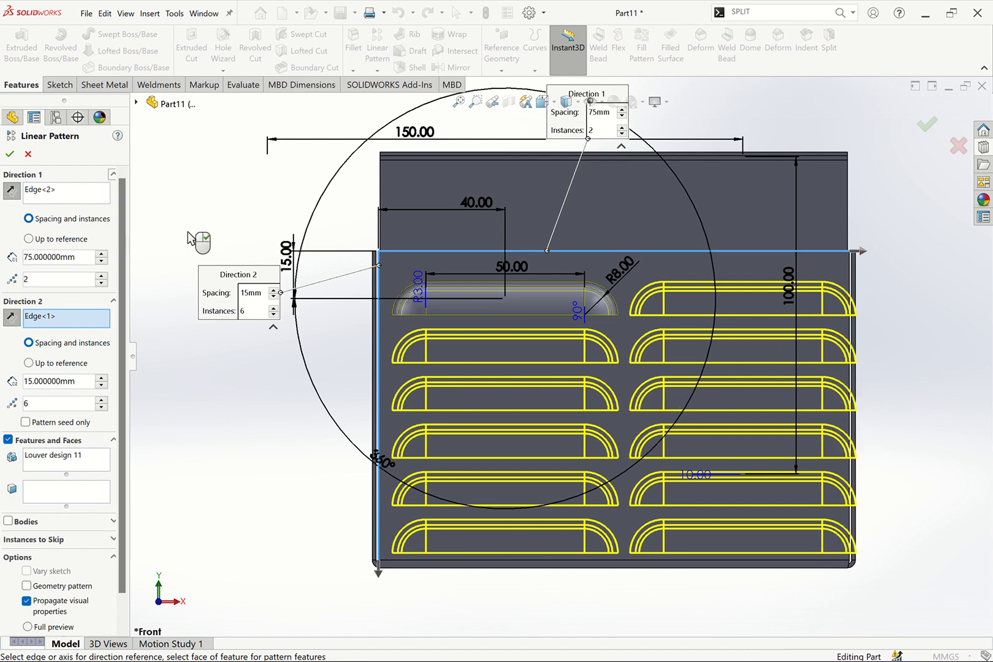
left_click_drag(86, 257, 3, 265)
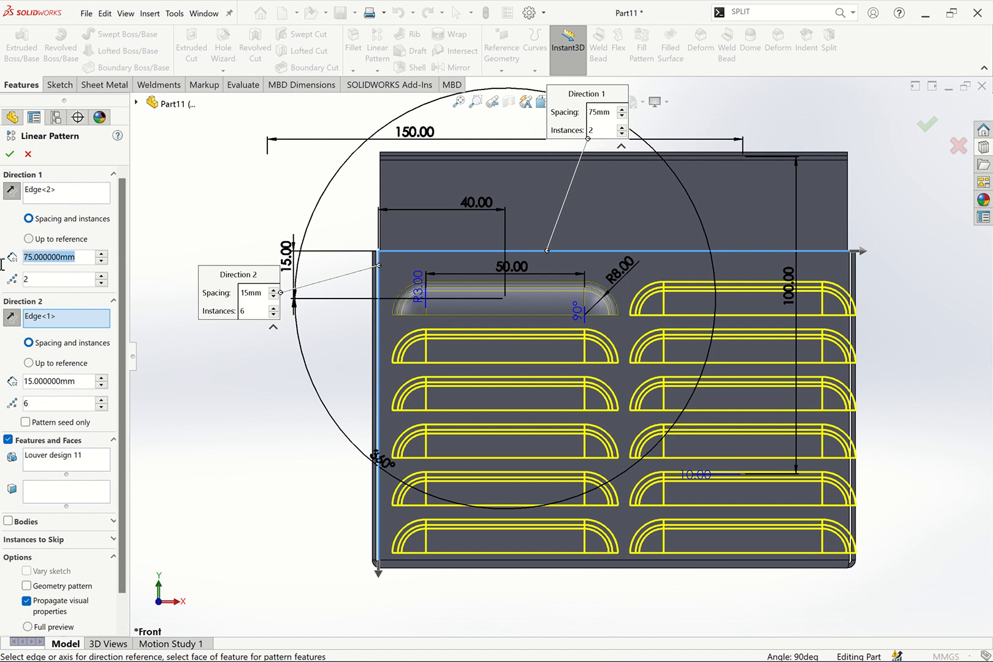
type("7")
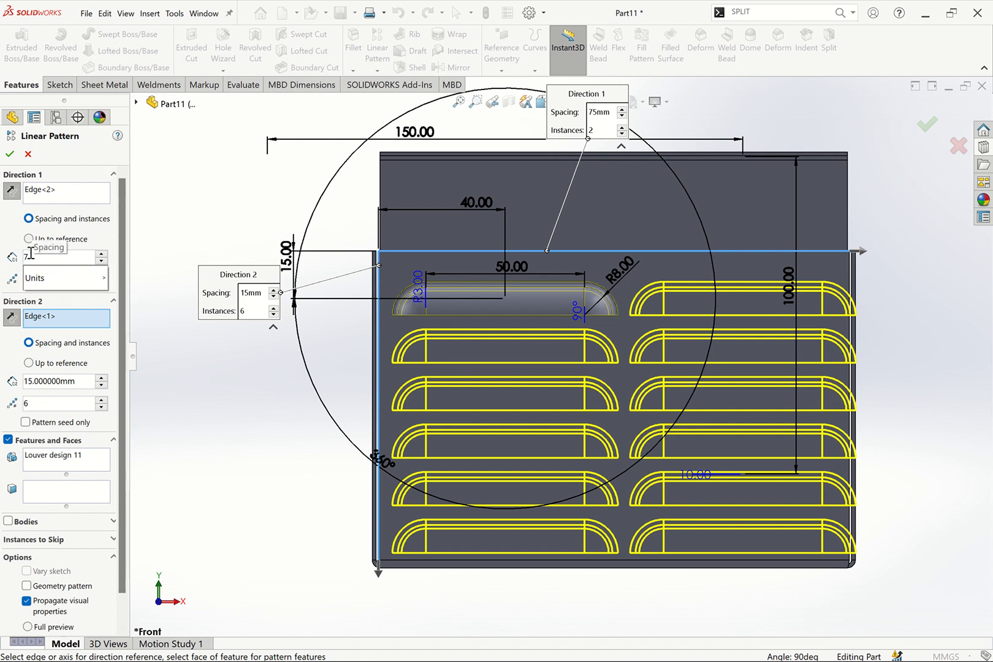
type("2")
key("Return")
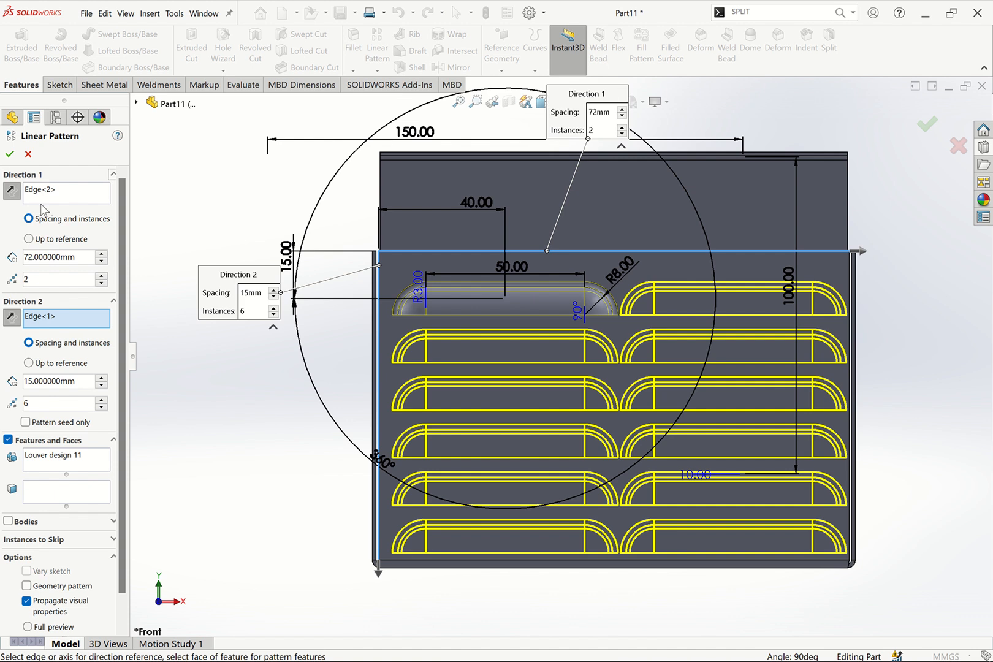
left_click(9, 153)
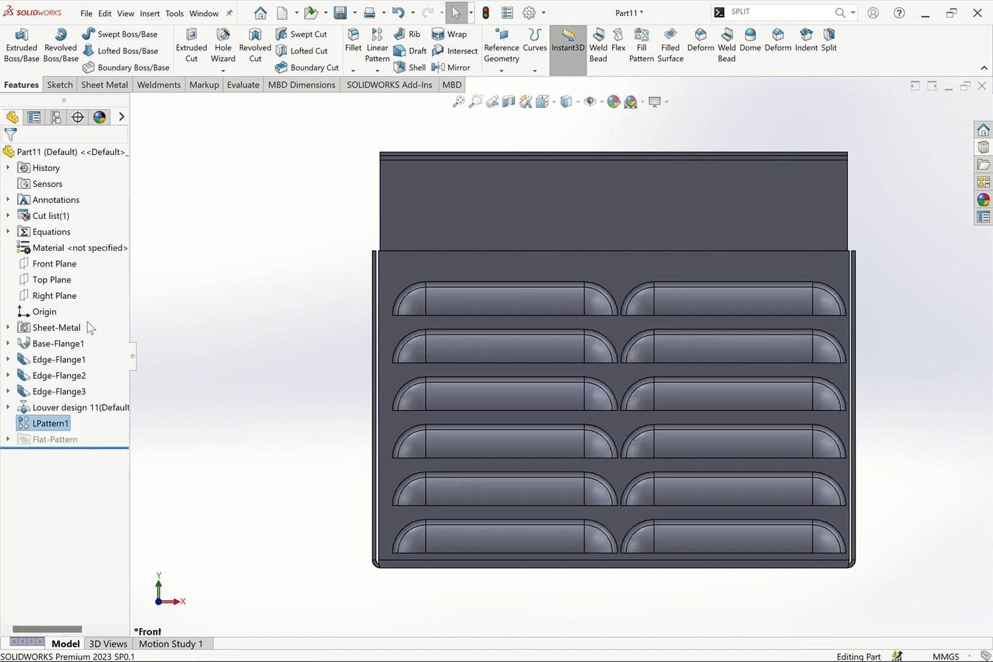
Edit the Louver design 11 position sketch and set its horizontal offset from the flange edge to 35 mm
left_click(67, 407)
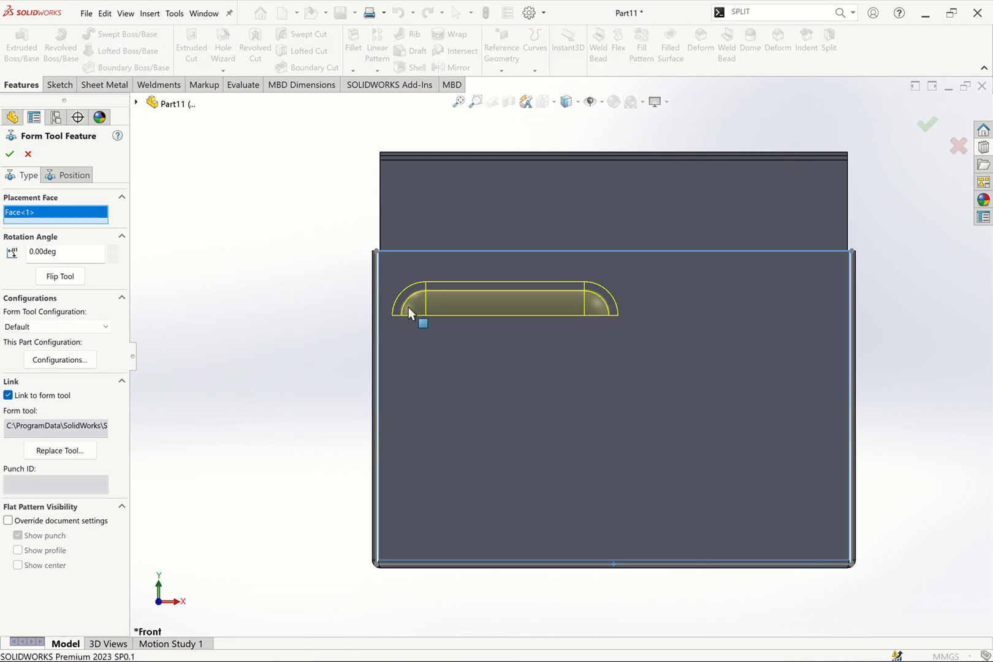
left_click(67, 176)
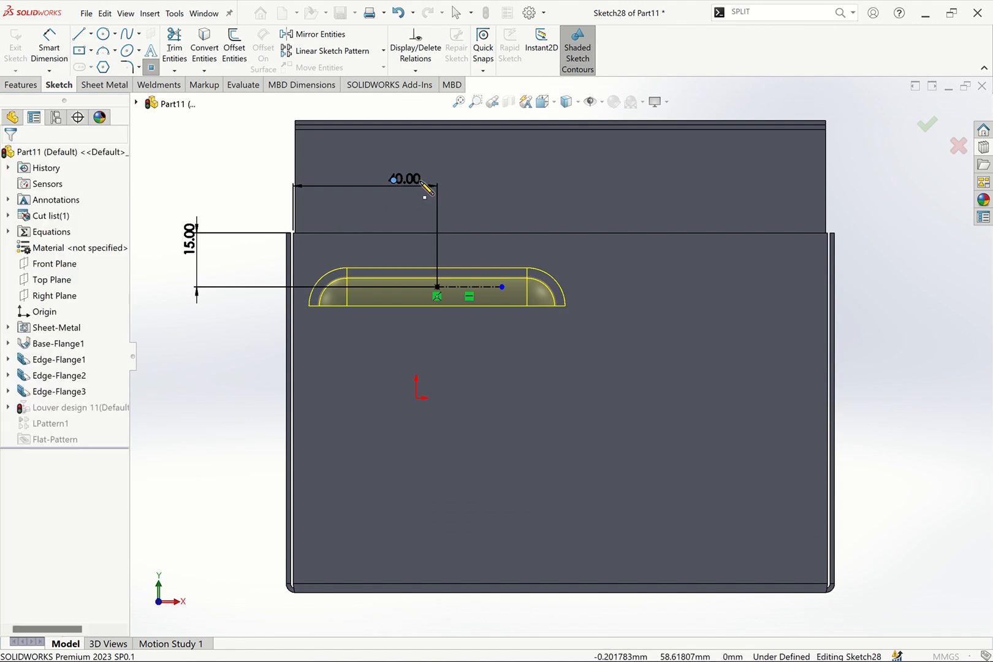
double_click(409, 179)
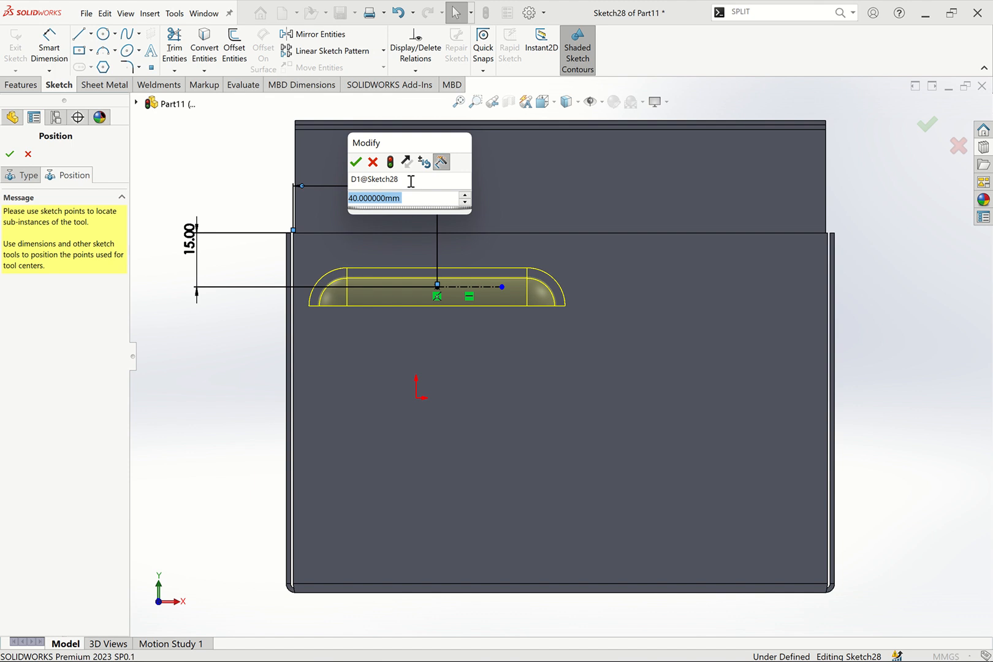
type("35")
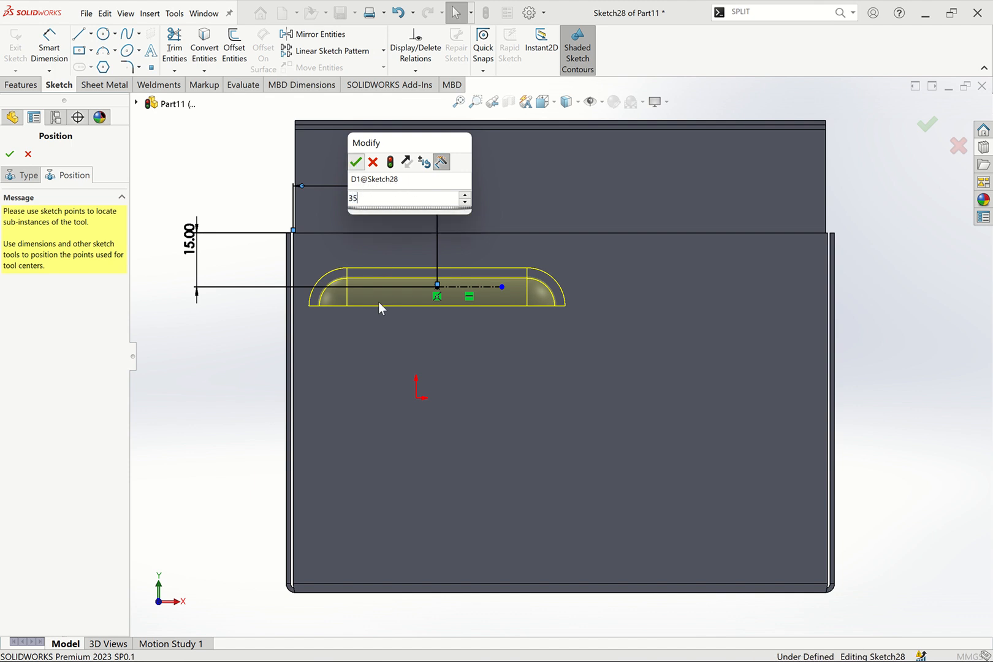
key("Return")
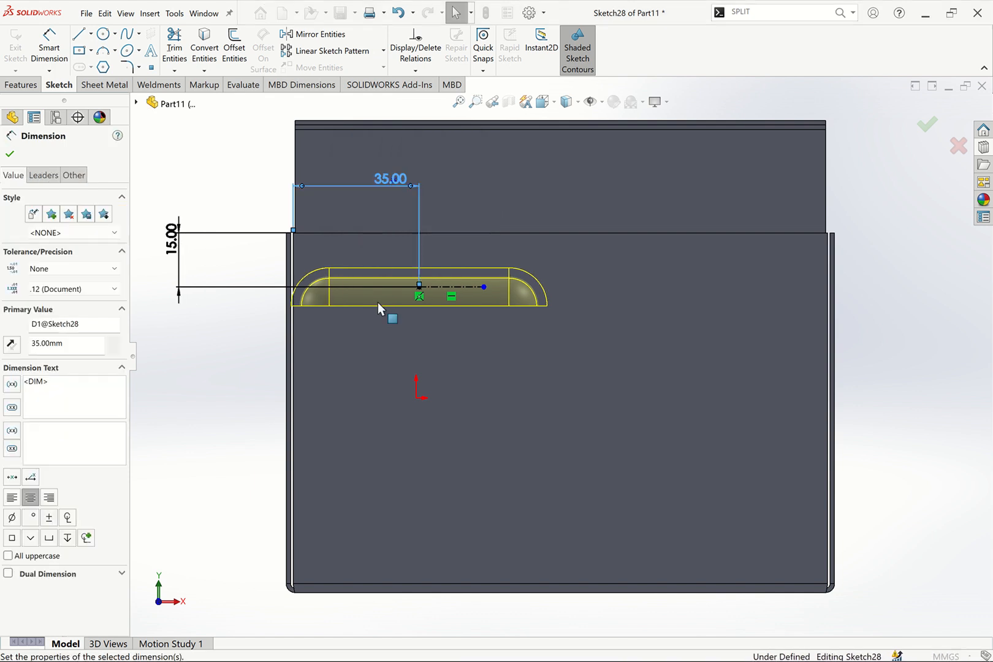
Set the louver position sketch's horizontal offset to 38 mm and its vertical offset to 12 mm
double_click(388, 181)
type("3")
key("BackSpace")
type("38")
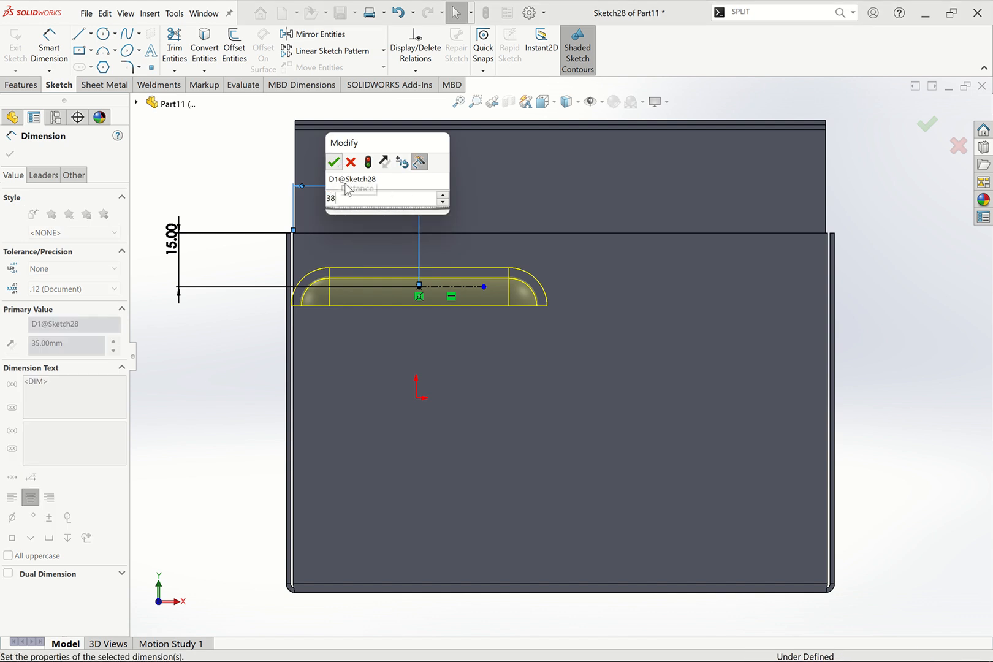
key("Return")
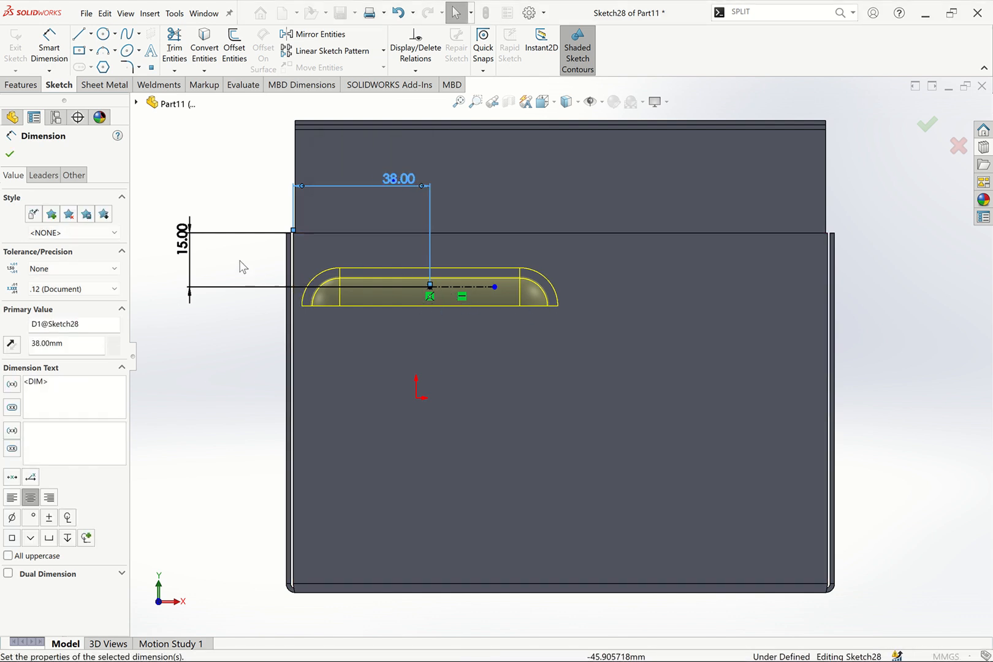
left_click(183, 241)
double_click(183, 240)
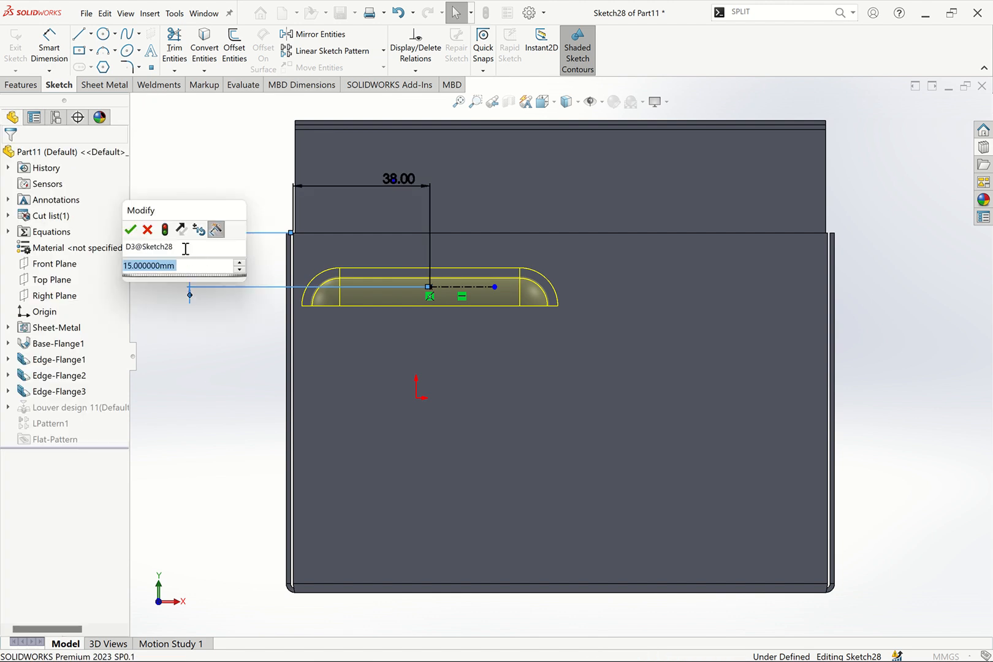
type("12")
key("Return")
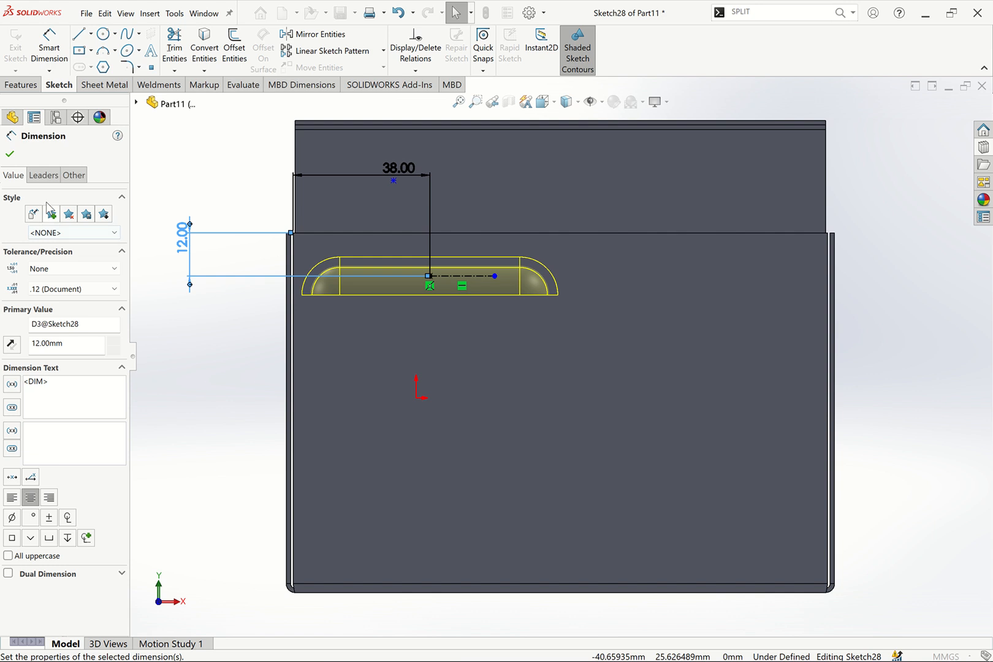
Exit the sketch, dismiss the error dialog, and rebuild so the louver linear pattern regenerates
left_click(11, 155)
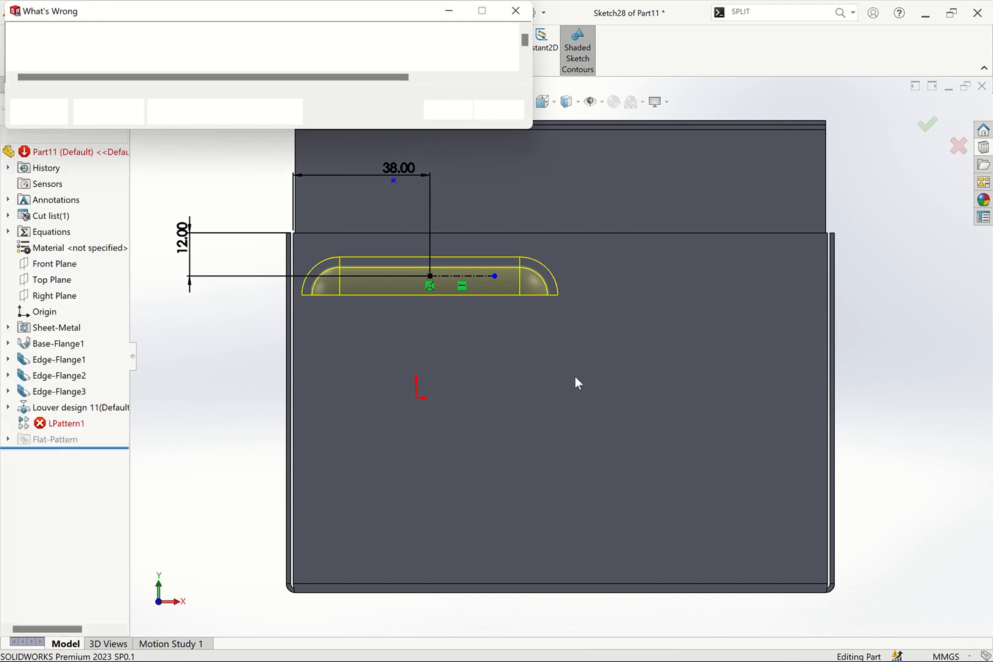
left_click(450, 114)
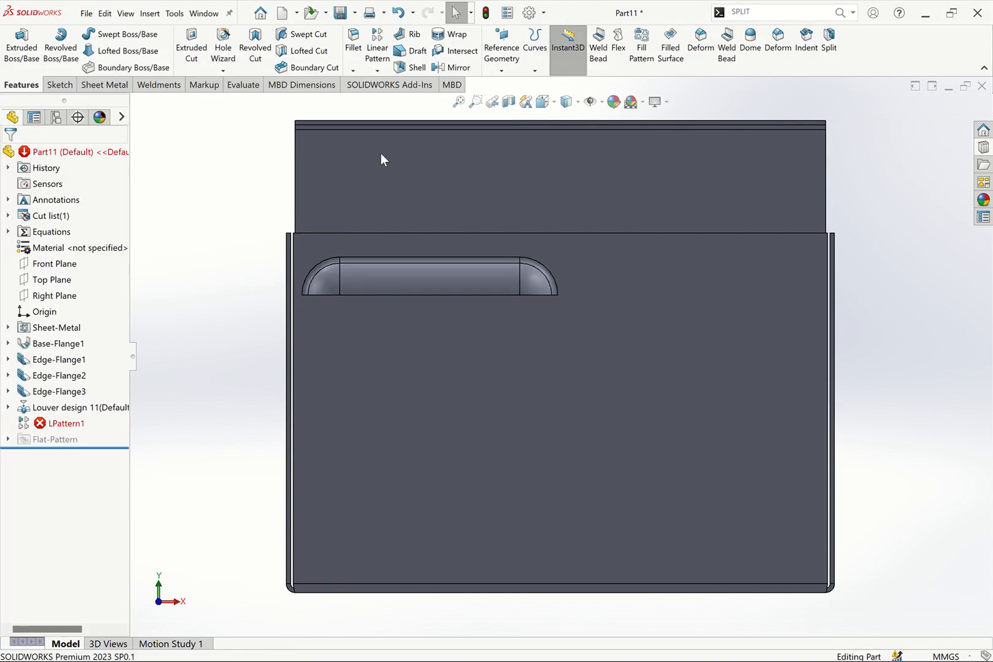
left_click(61, 423)
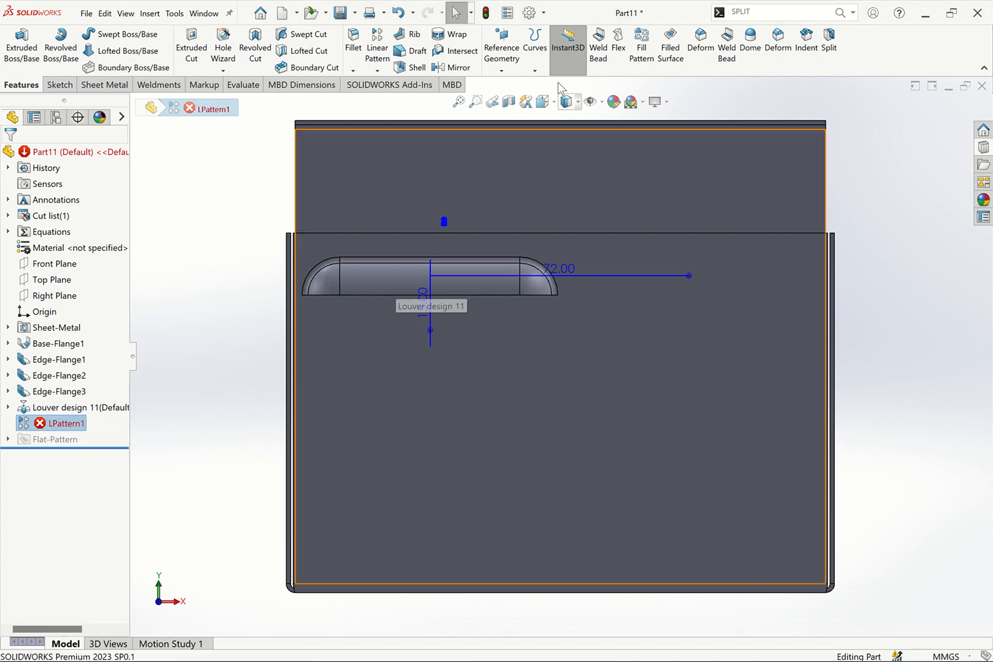
left_click(395, 17)
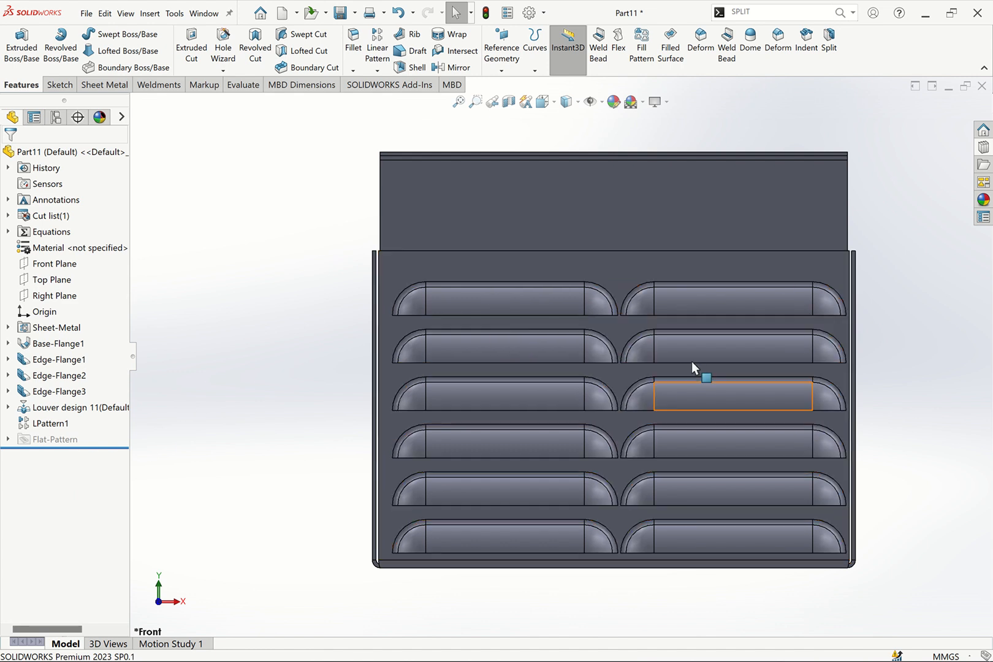
Inspect the patterned louvers on the box's front flange from several viewing angles
scroll(629, 316, "up", 3)
middle_click_drag(628, 315, 826, 404)
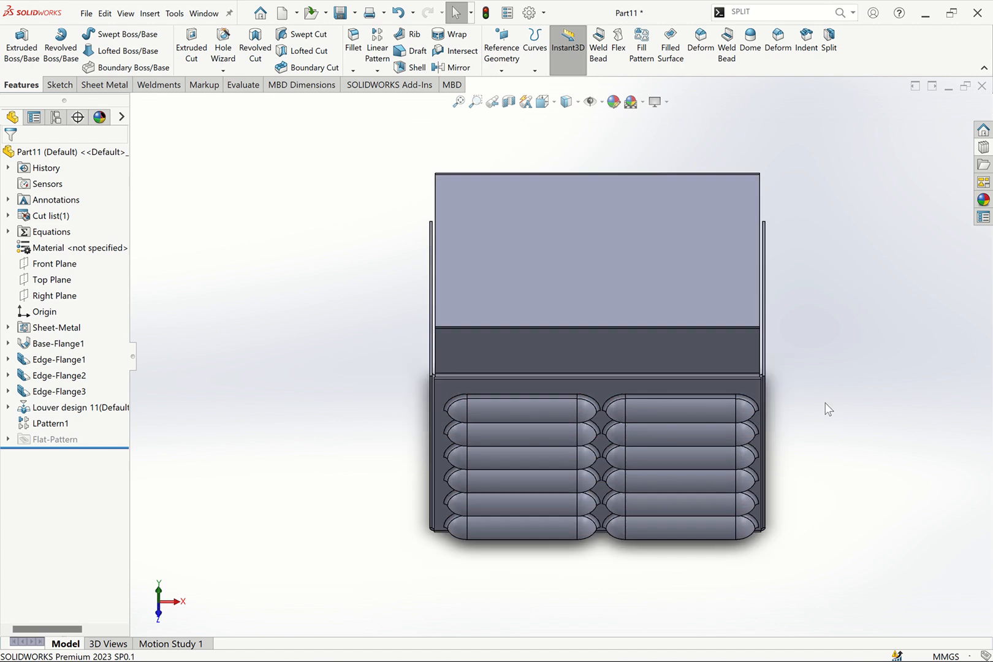
key("ctrl+7")
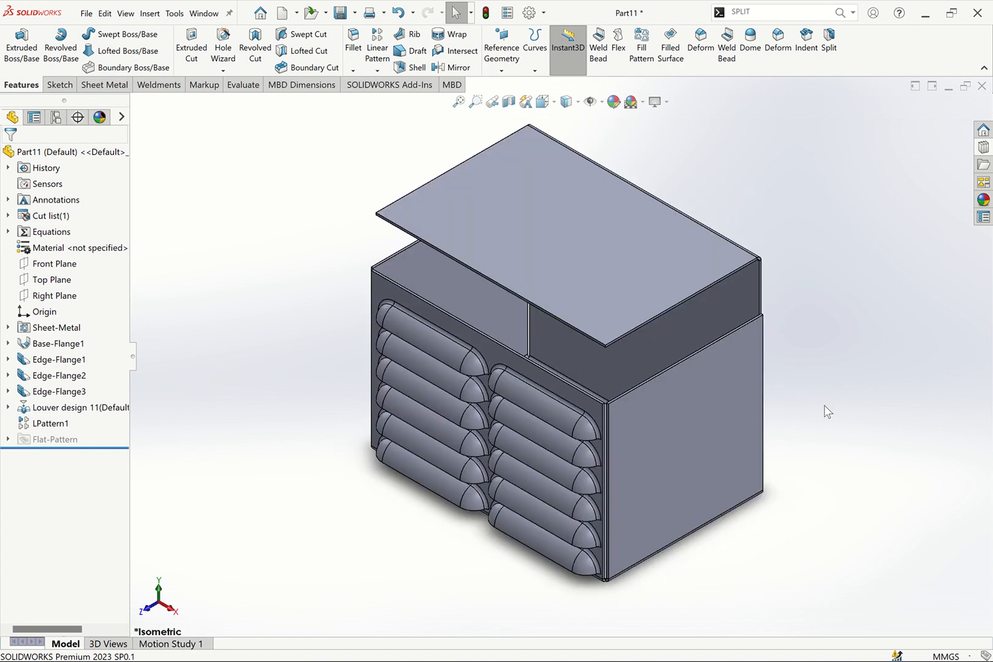
middle_click_drag(824, 409, 788, 429)
key("Left")
key("Left")
key("Left")
key("Left")
key("Left")
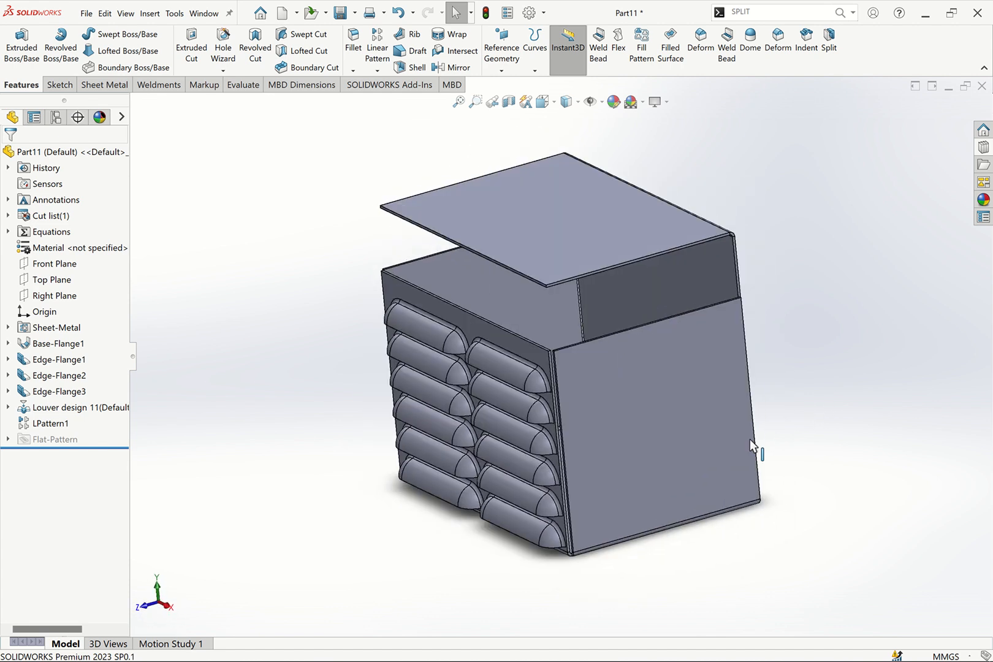
key("Down")
key("Down")
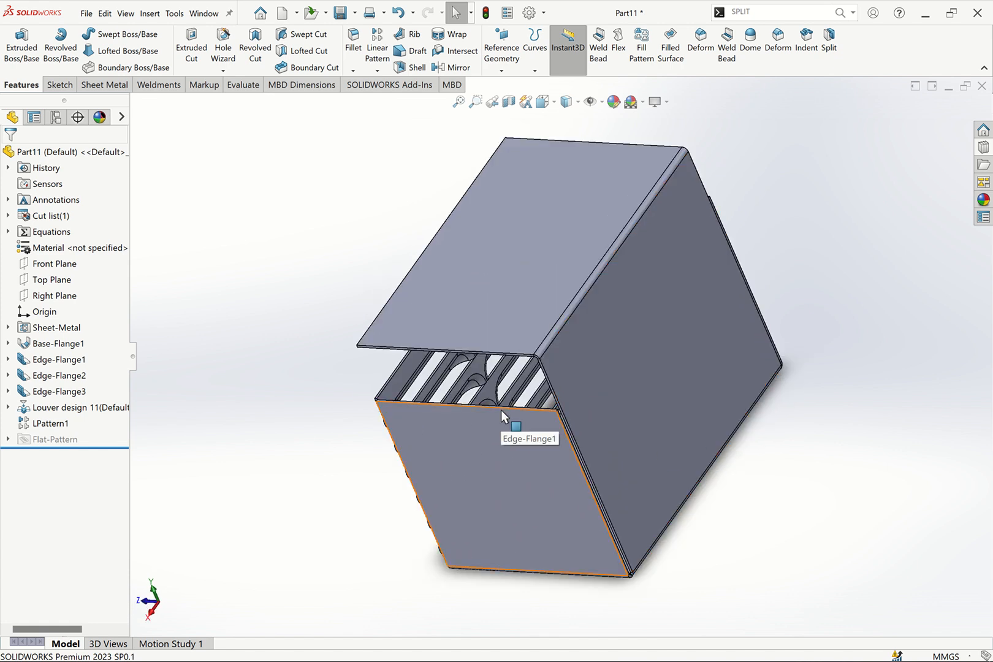
key("ctrl+7")
scroll(534, 552, "down", 5)
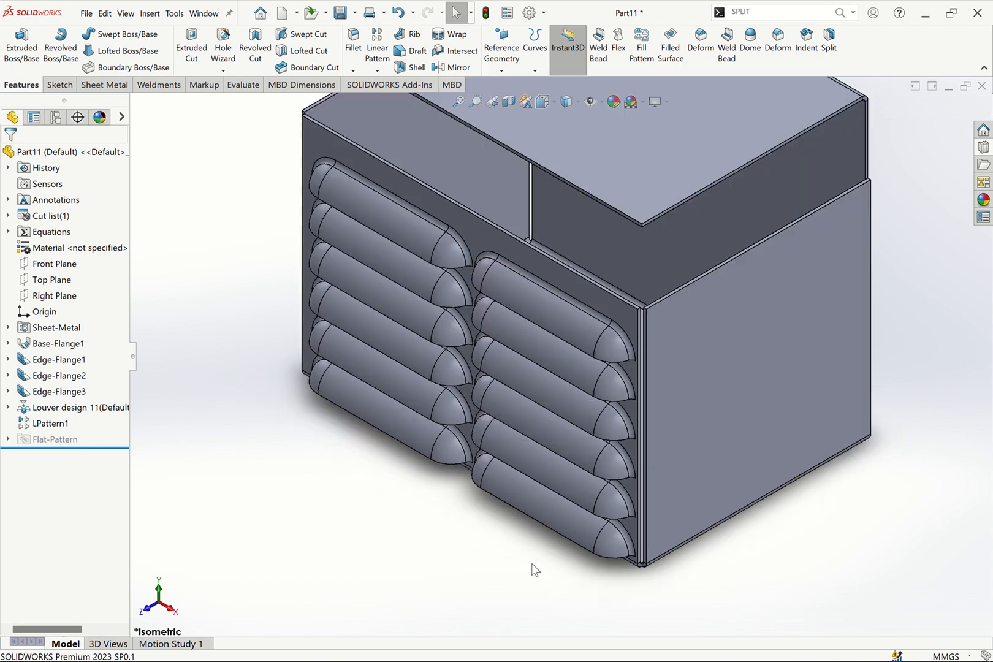
scroll(534, 570, "down", 2)
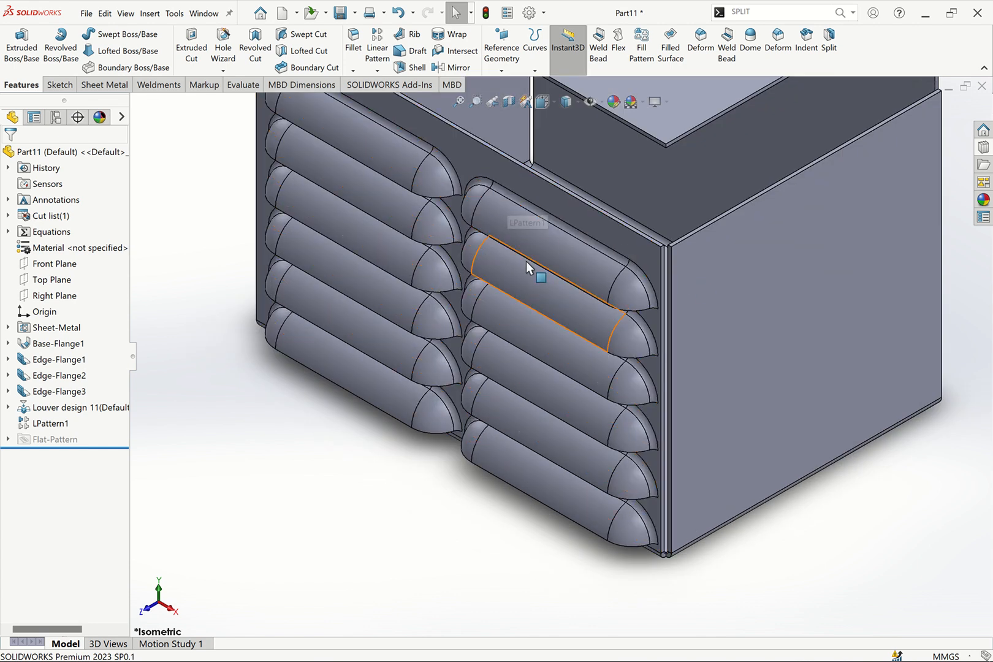
scroll(625, 200, "up", 3)
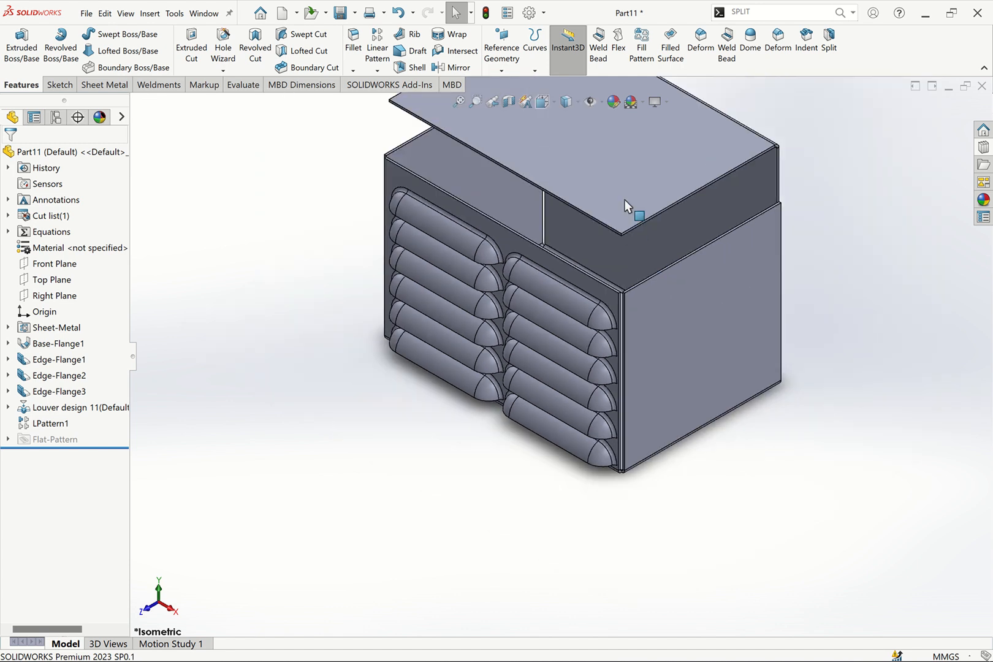
middle_click_drag(625, 199, 521, 273)
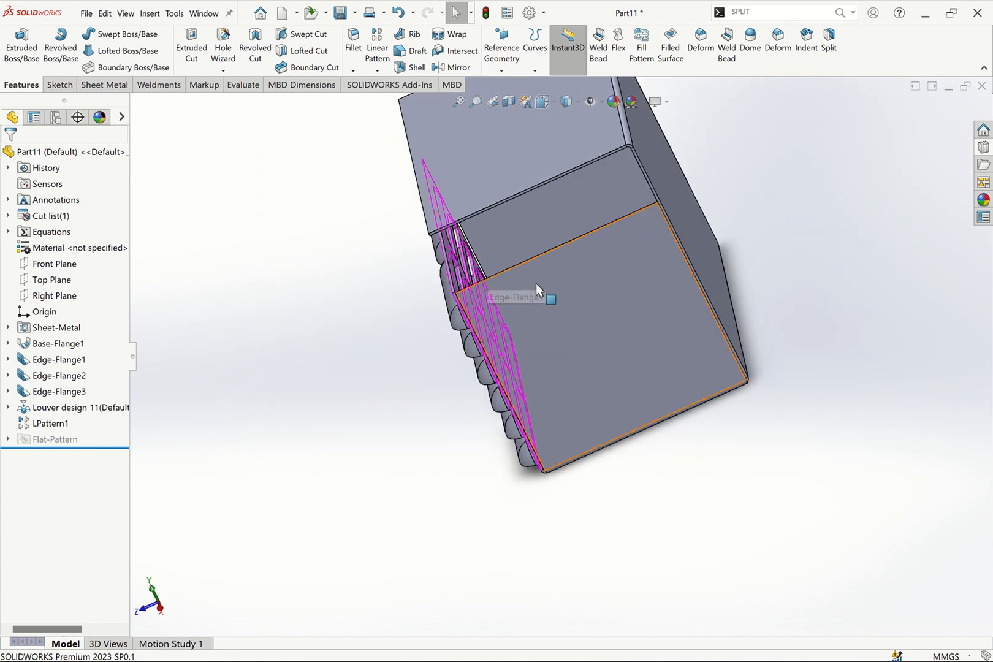
key("ctrl+7")
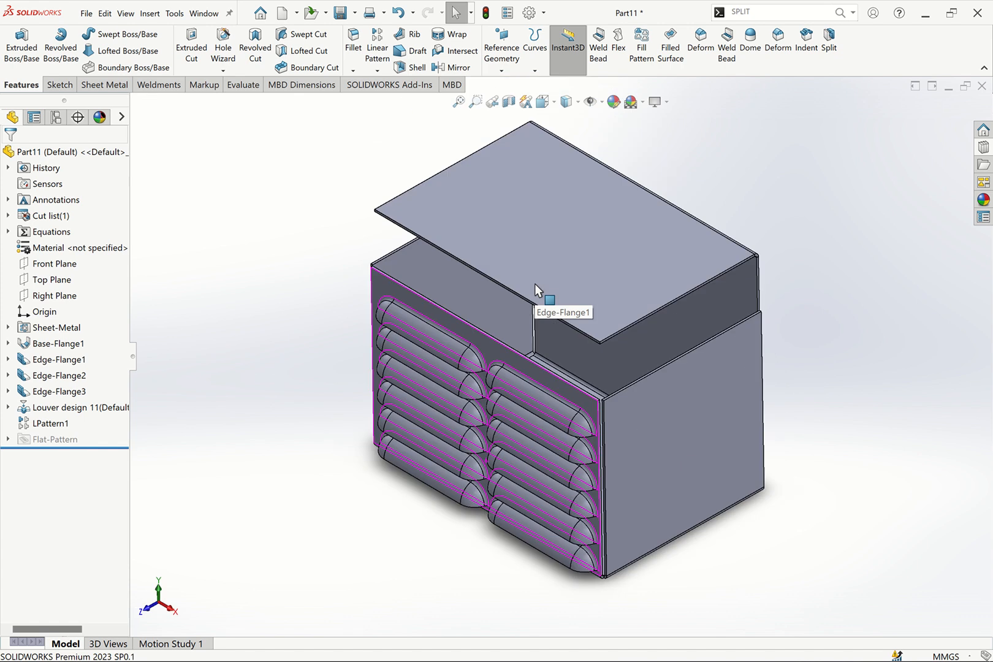
scroll(514, 517, "down", 2)
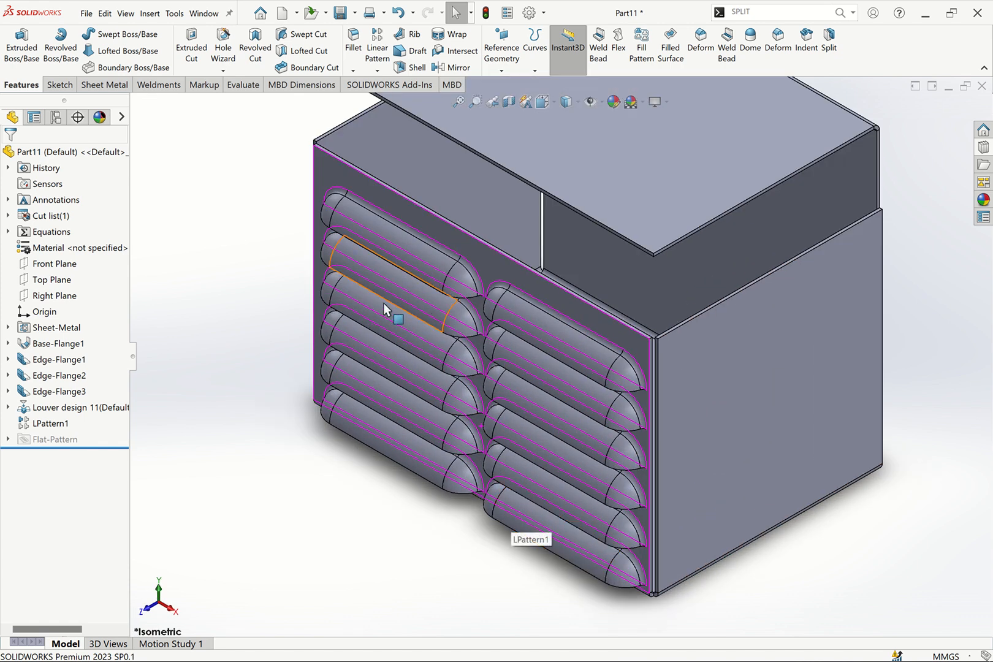
left_click(458, 102)
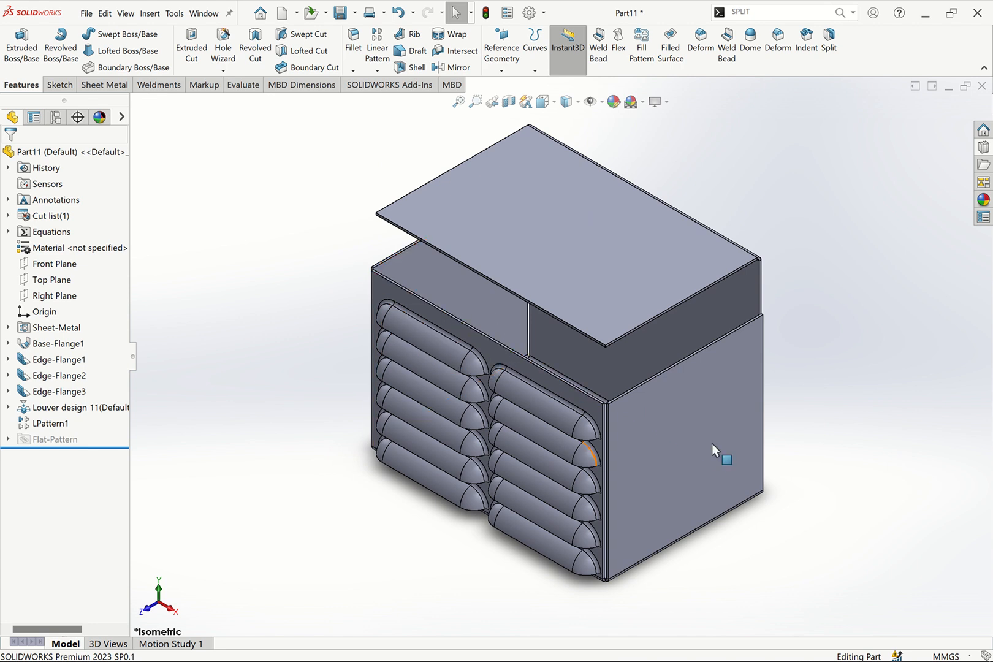
Open the Design Library louvers folder and try dragging a louver tool onto the box's side flange
left_click(984, 148)
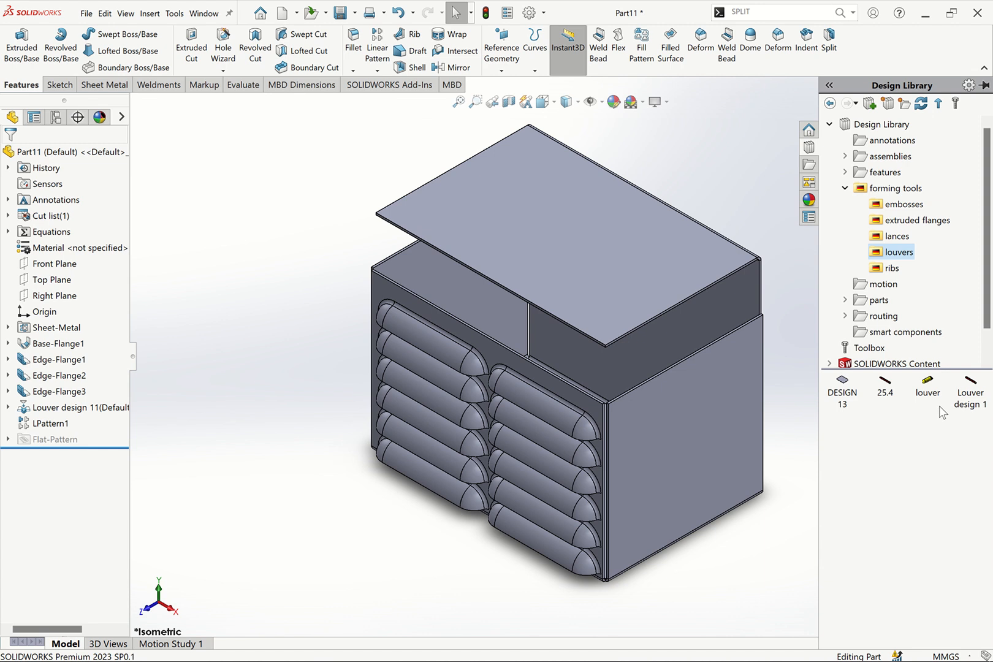
left_click_drag(897, 389, 675, 388)
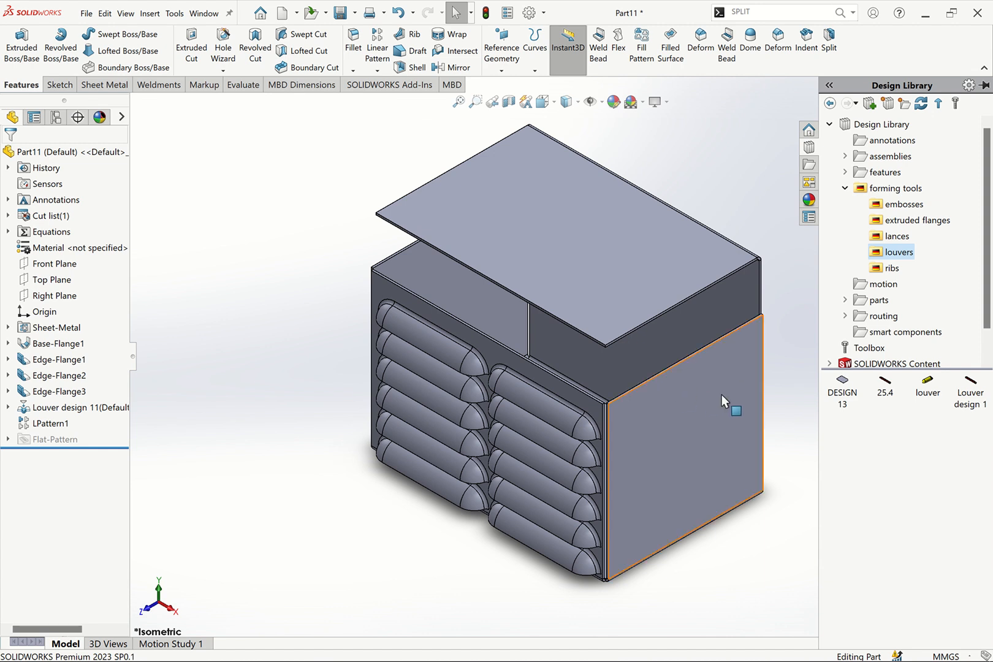
left_click_drag(752, 402, 911, 414)
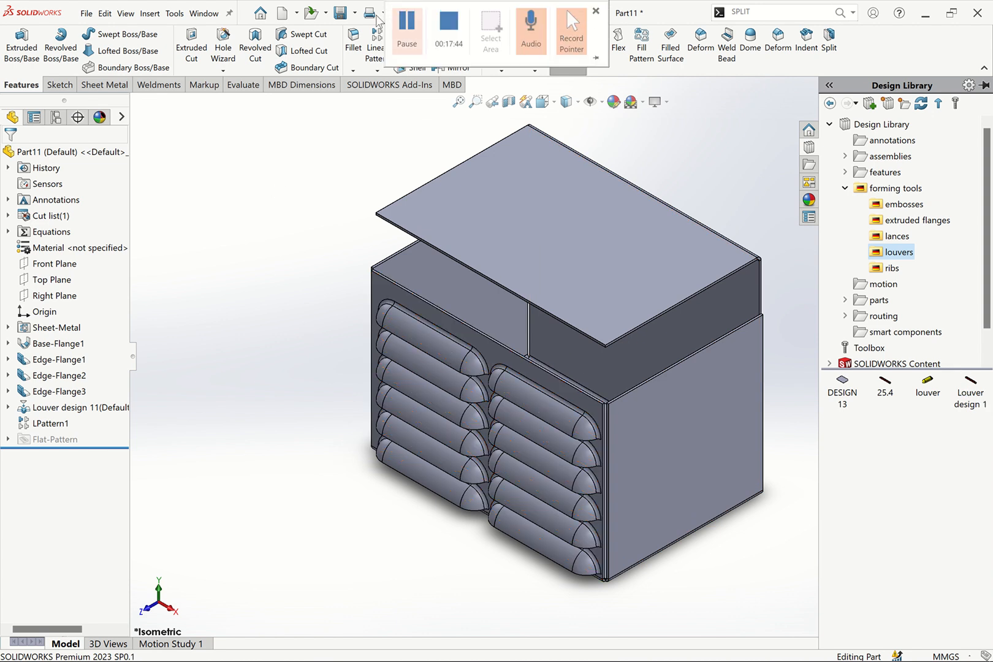
left_click(355, 12)
left_click(354, 53)
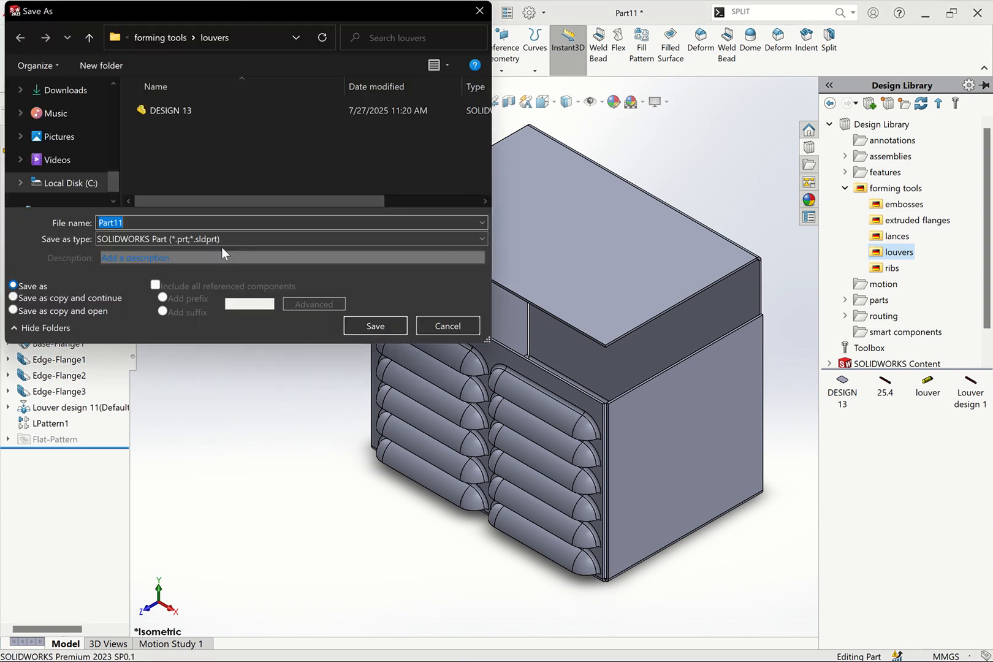
left_click(219, 239)
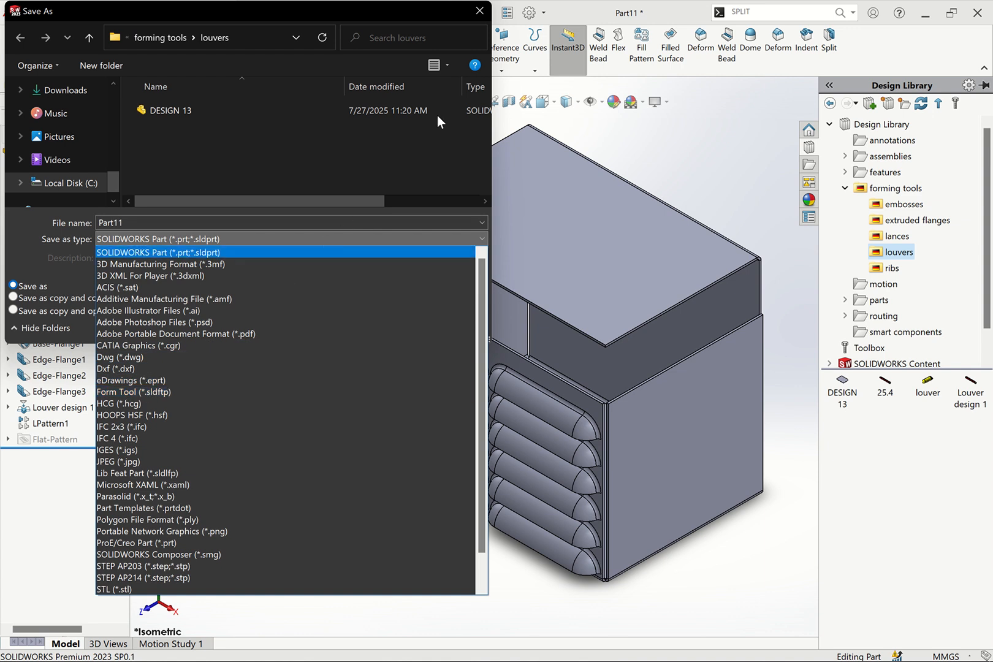
left_click(480, 28)
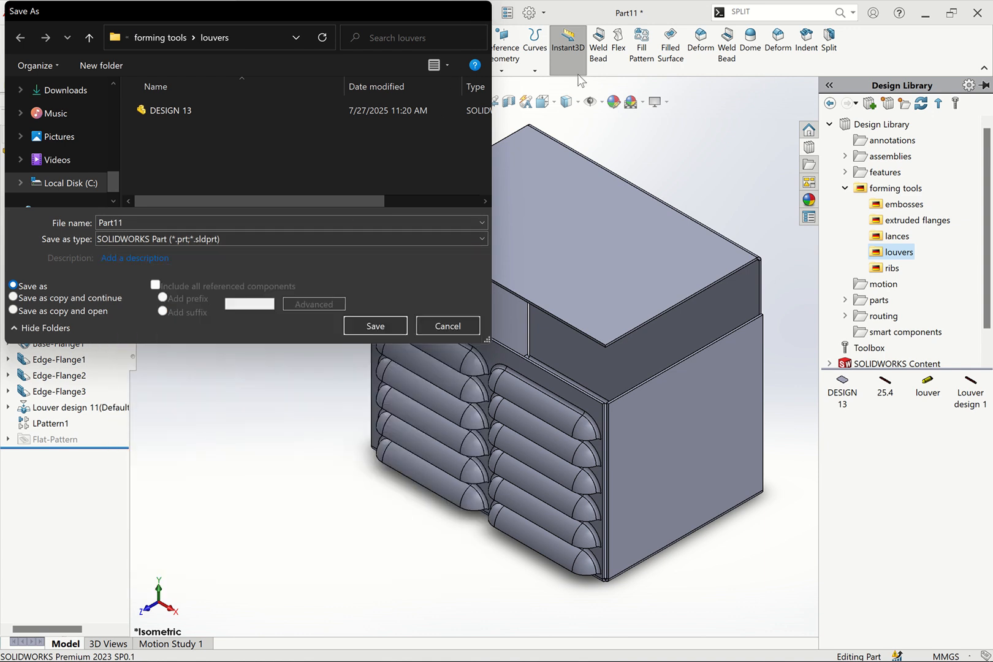
left_click(480, 10)
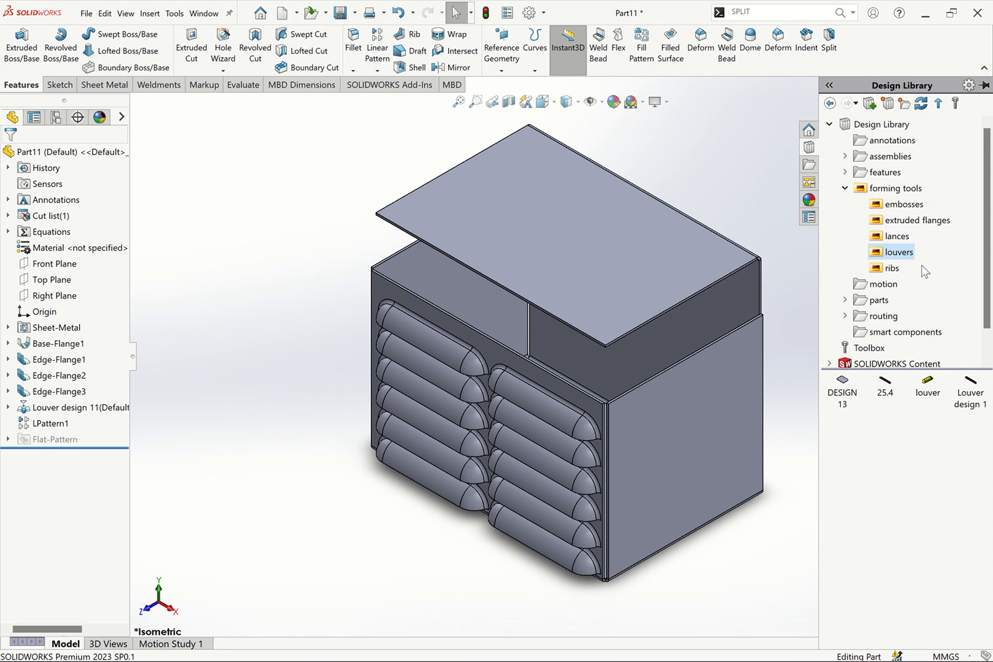
Browse the forming tools subfolders in the Design Library to compare the available tools
left_click(898, 237)
left_click(915, 220)
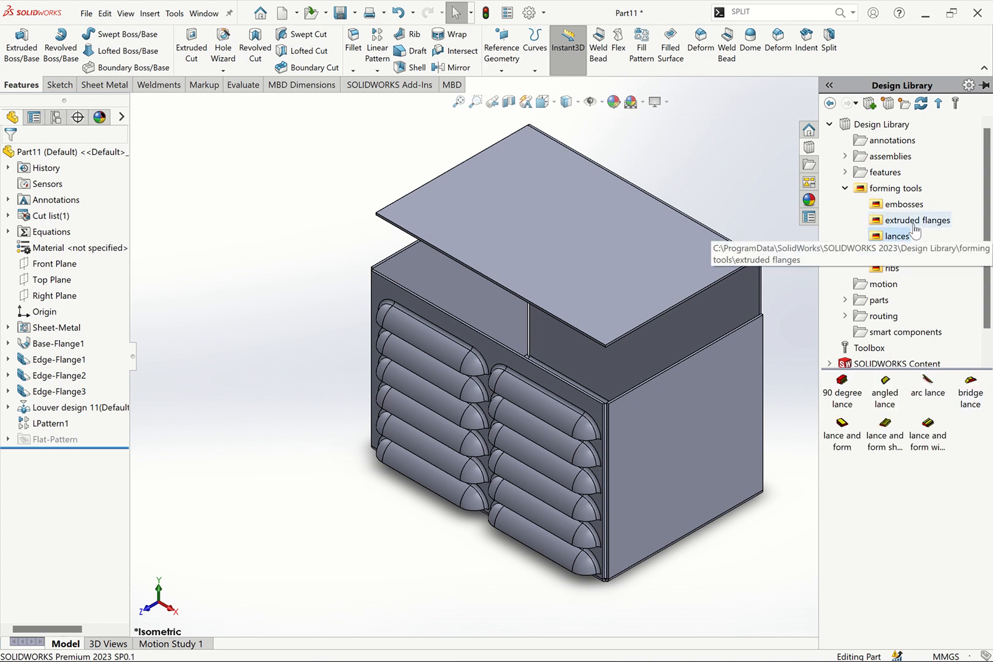
left_click(900, 204)
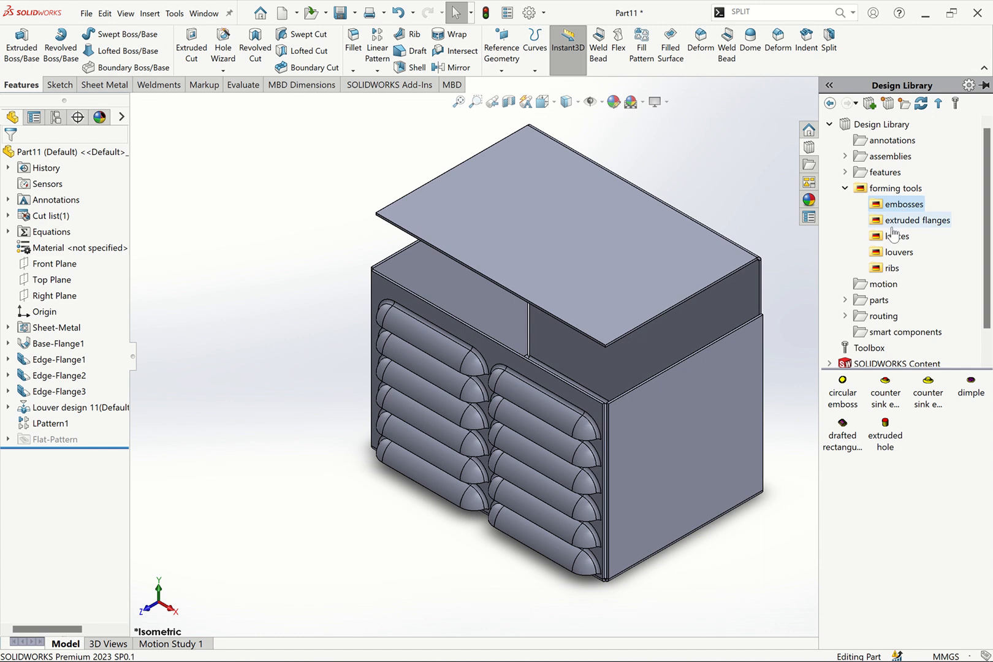
left_click(893, 272)
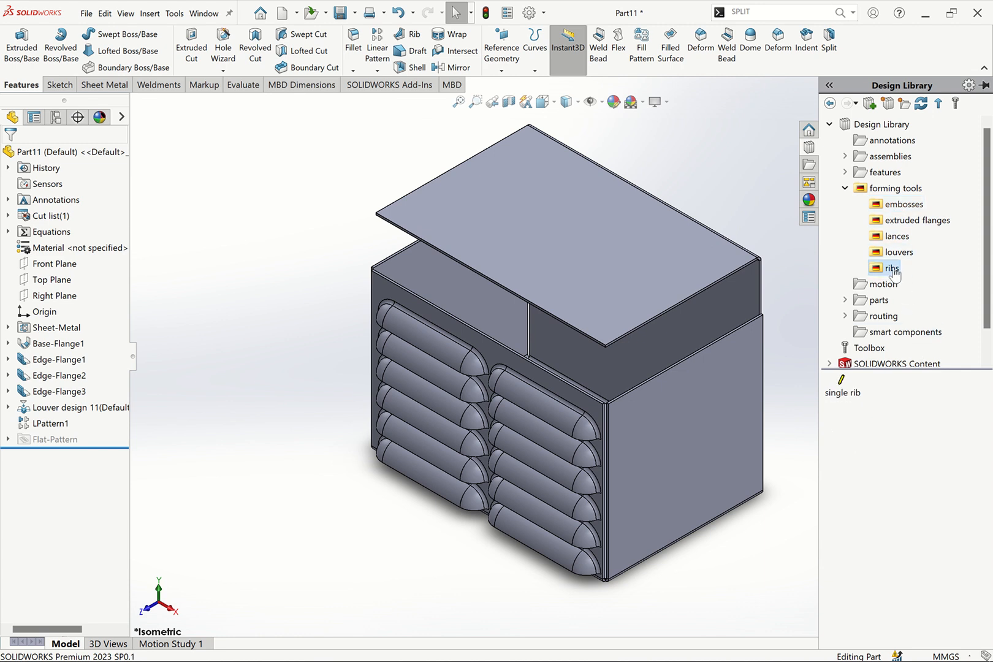
left_click(899, 253)
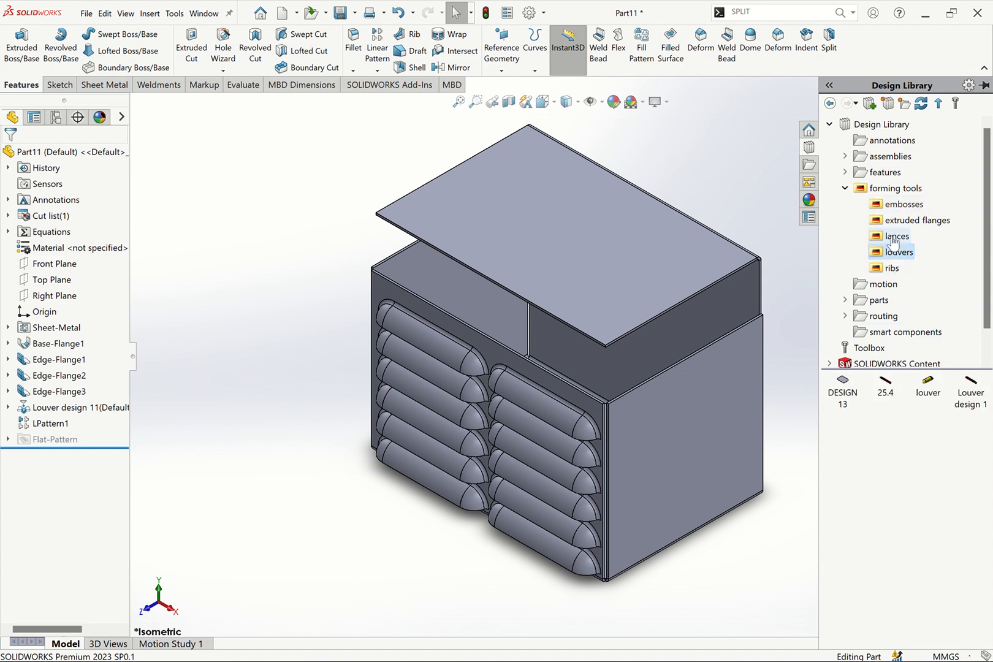
left_click(897, 237)
left_click(901, 204)
left_click(902, 221)
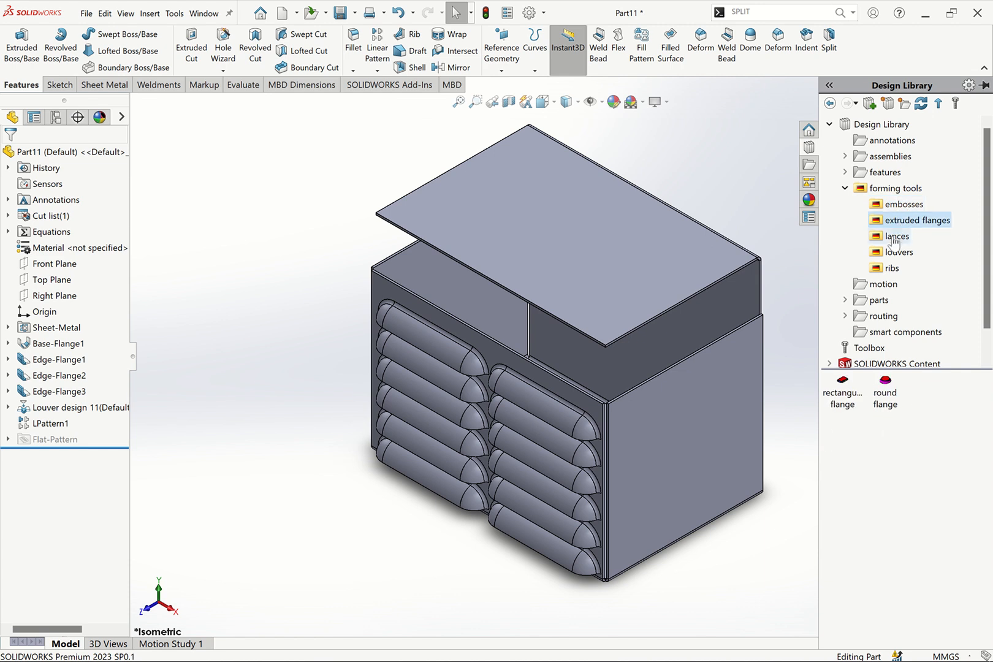
left_click(895, 237)
left_click(895, 252)
left_click(892, 269)
left_click(896, 252)
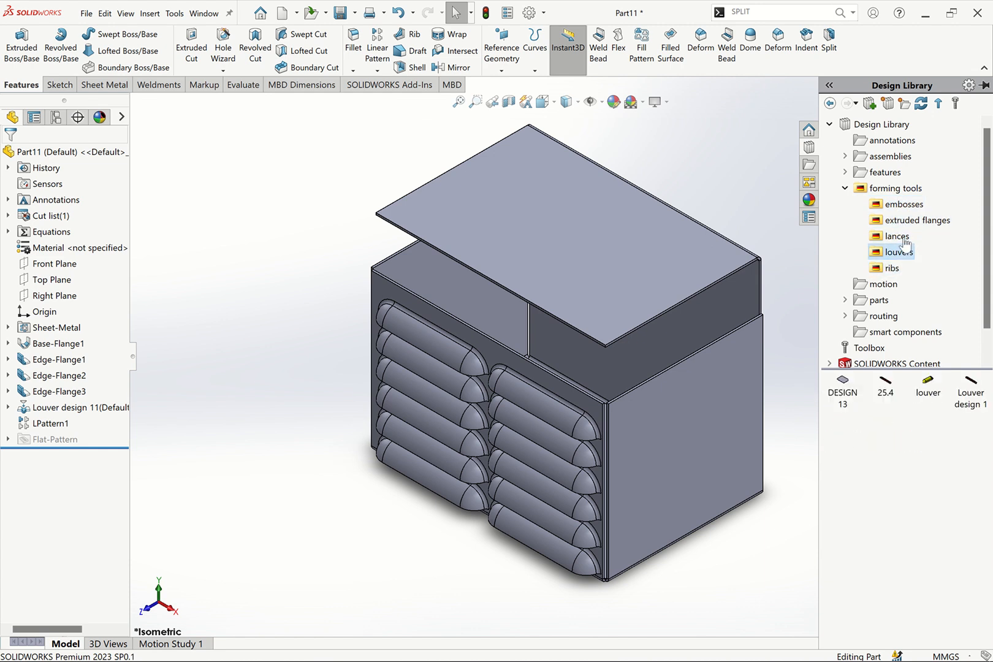
left_click(899, 237)
left_click(903, 206)
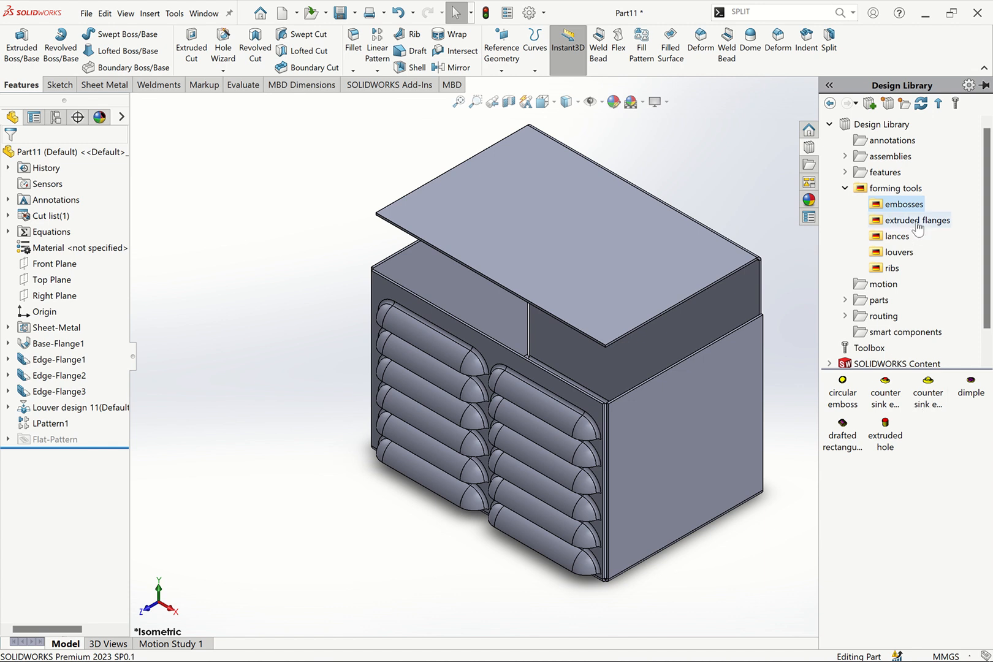
left_click(892, 268)
left_click(899, 252)
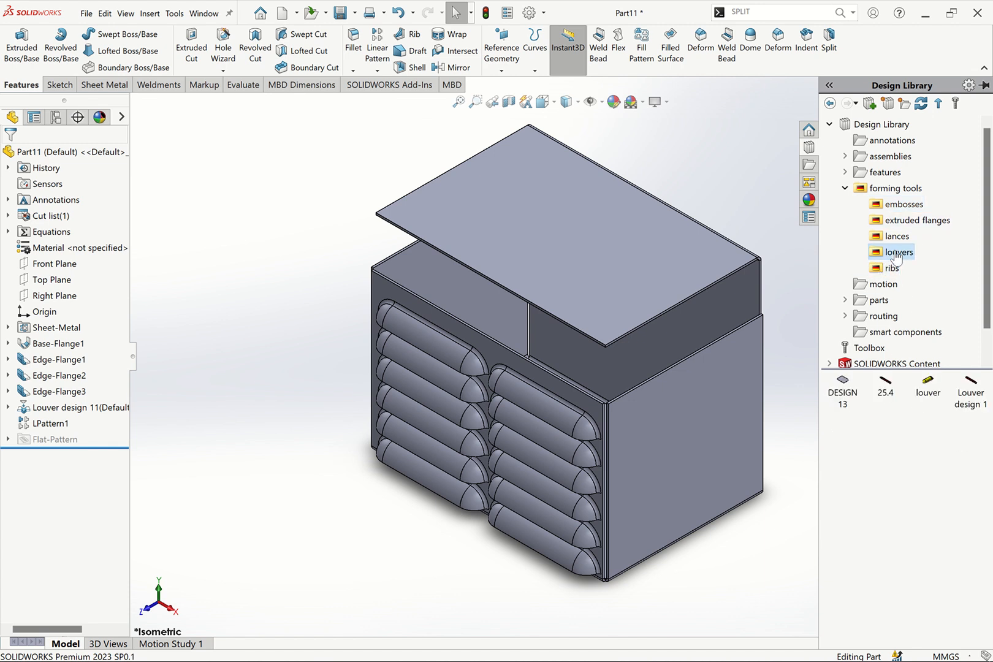
left_click(897, 236)
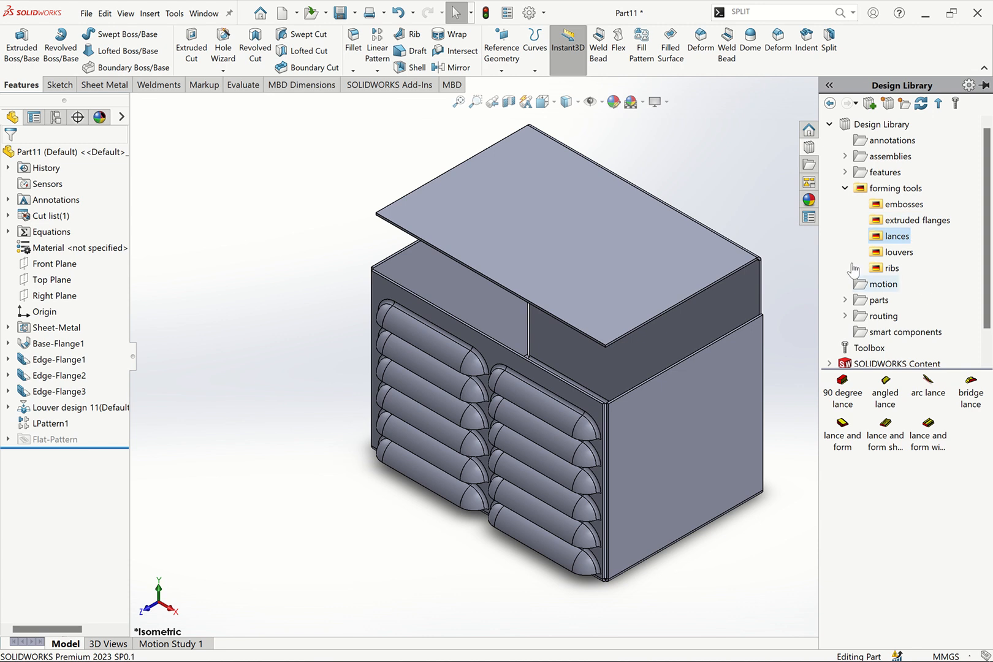